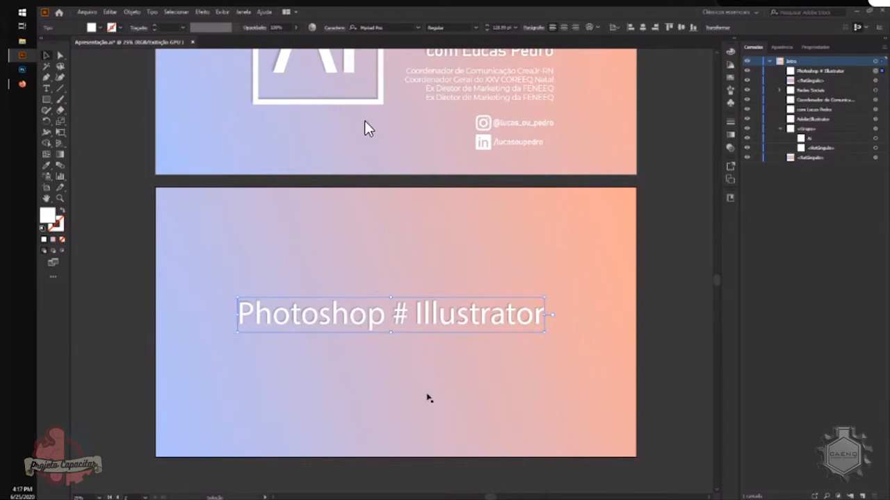
Examine the letter edges of the "Photoshop # Illustrator" text on the second artboard at very high magnification
scroll(430, 361, "left", 7)
scroll(438, 330, "right", 4)
scroll(448, 321, "up", 10)
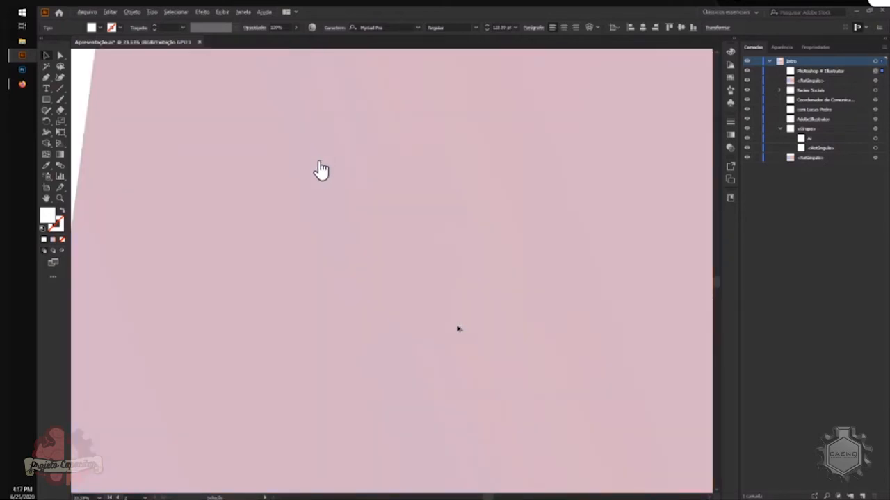
scroll(178, 257, "left", 6)
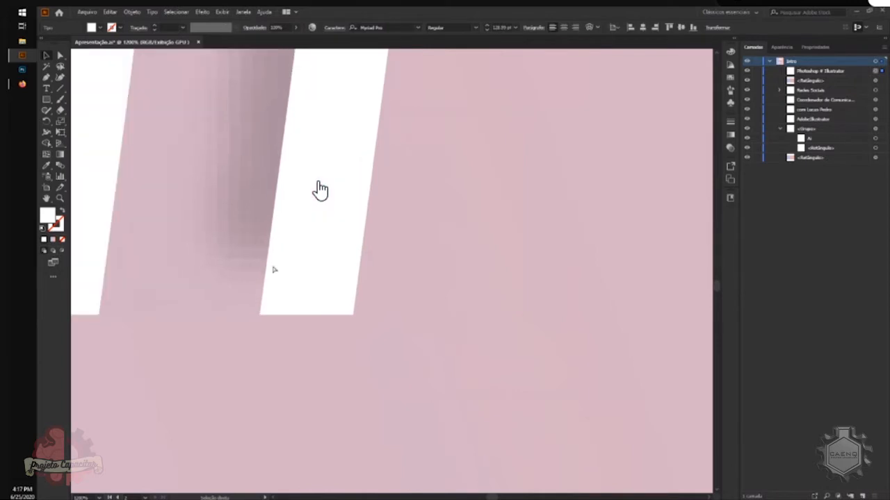
scroll(389, 313, "left", 5)
scroll(528, 346, "left", 4)
scroll(556, 341, "right", 5)
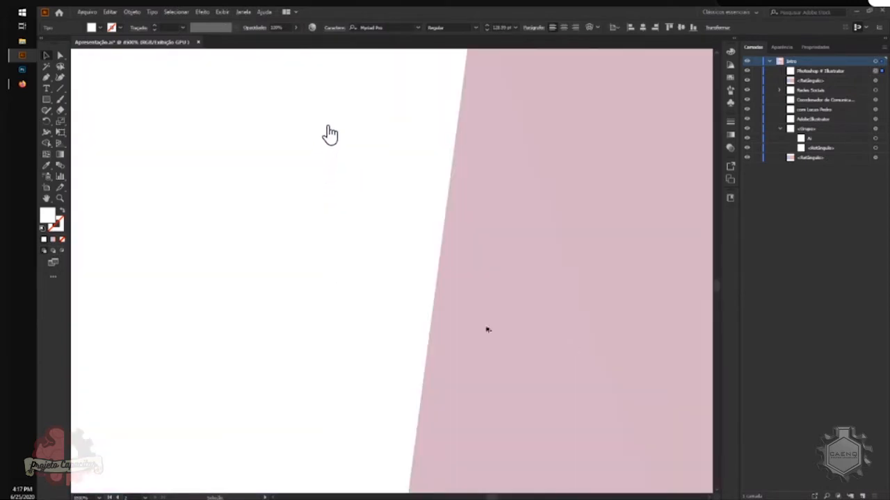
scroll(485, 330, "up", 3)
scroll(196, 294, "left", 5)
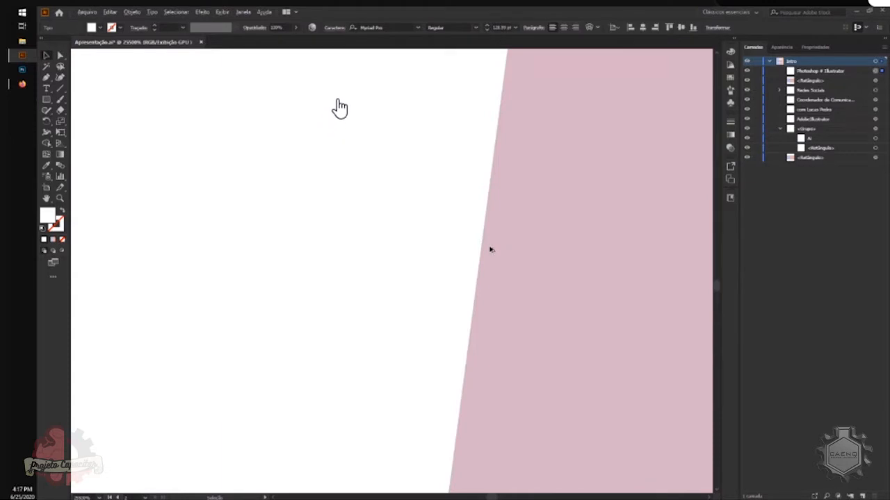
scroll(437, 243, "down", 2)
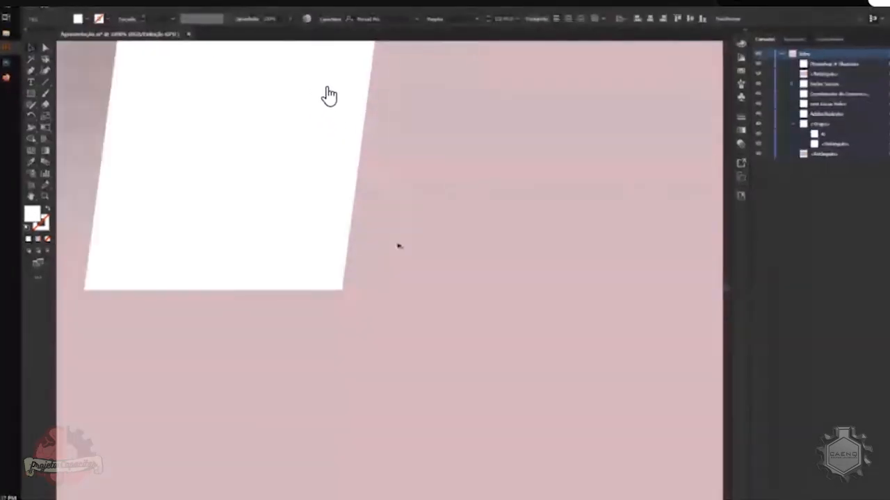
scroll(398, 246, "down", 3)
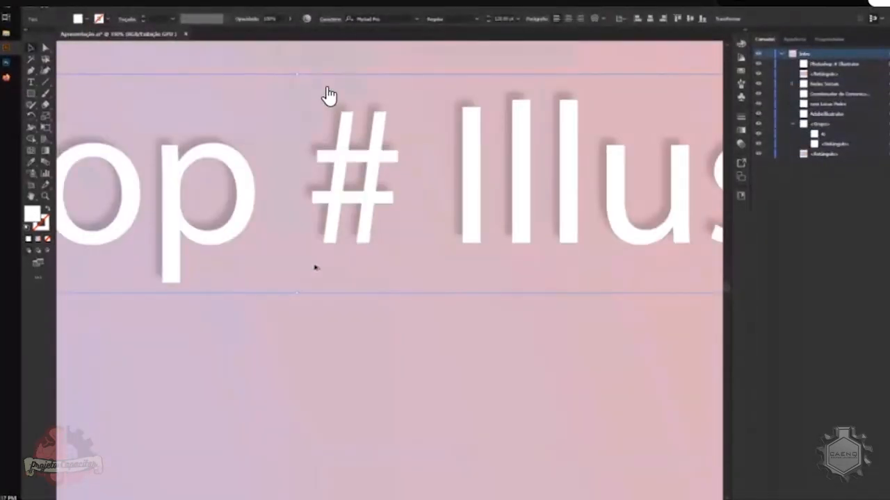
scroll(313, 267, "down", 4)
scroll(308, 232, "up", 1)
scroll(251, 283, "up", 1)
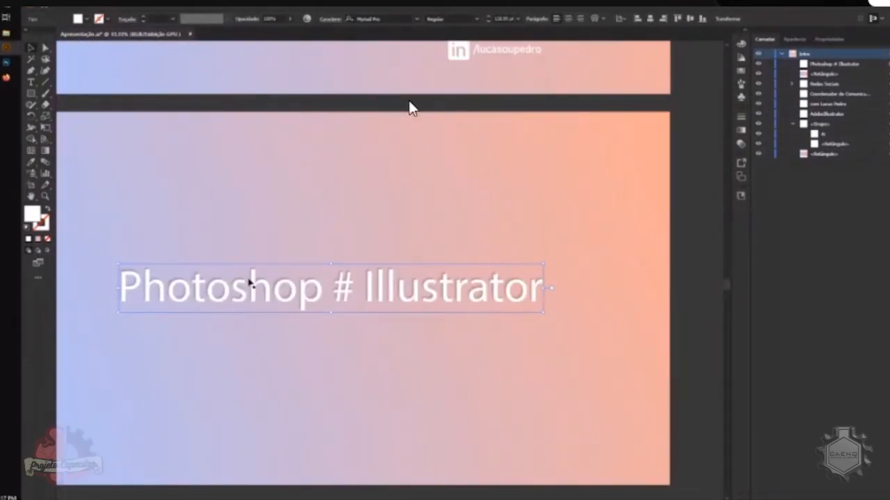
left_click_drag(236, 288, 225, 289)
scroll(314, 204, "left", 3)
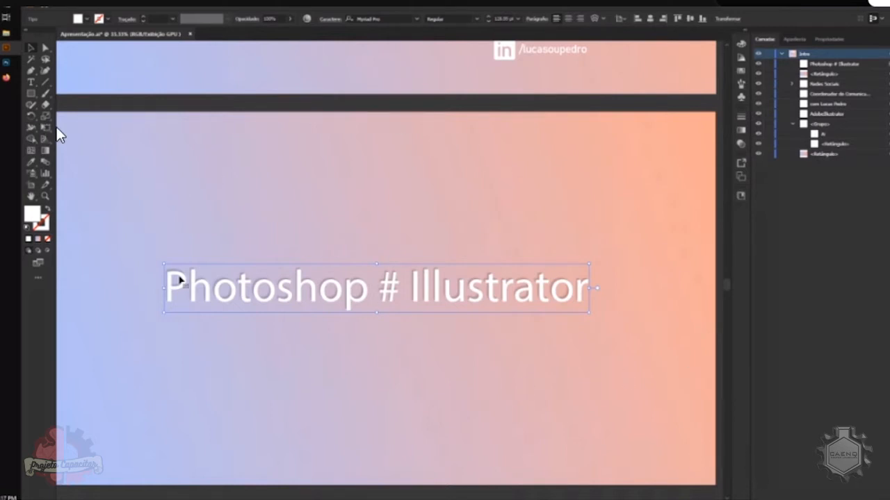
scroll(186, 265, "right", 1)
scroll(181, 255, "left", 1)
scroll(170, 249, "down", 1)
scroll(171, 251, "up", 1)
scroll(171, 249, "down", 2)
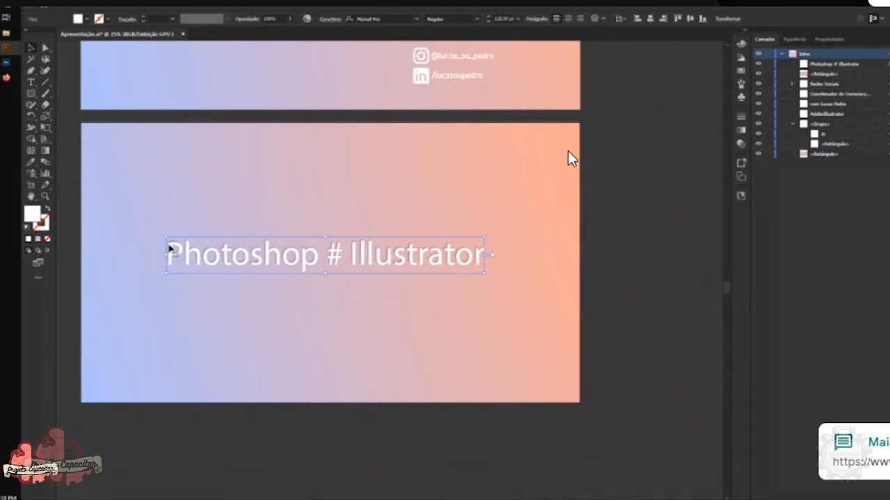
scroll(169, 244, "left", 1)
scroll(206, 226, "up", 1)
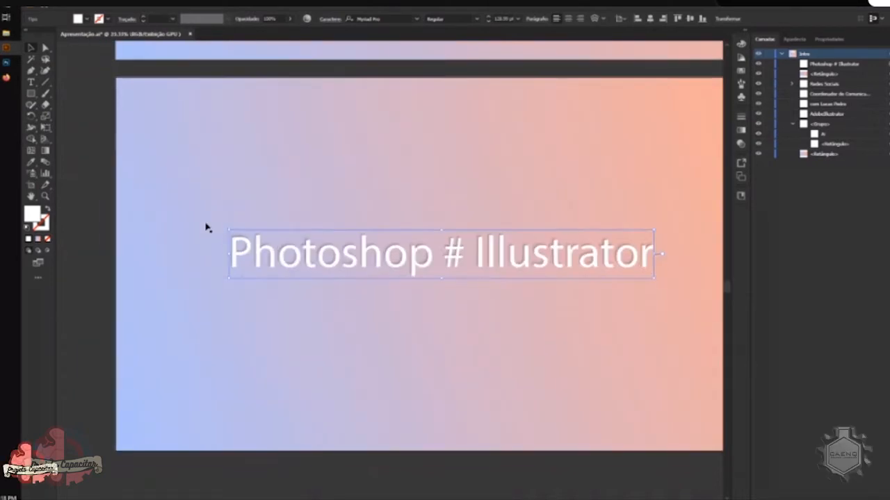
scroll(207, 227, "right", 1)
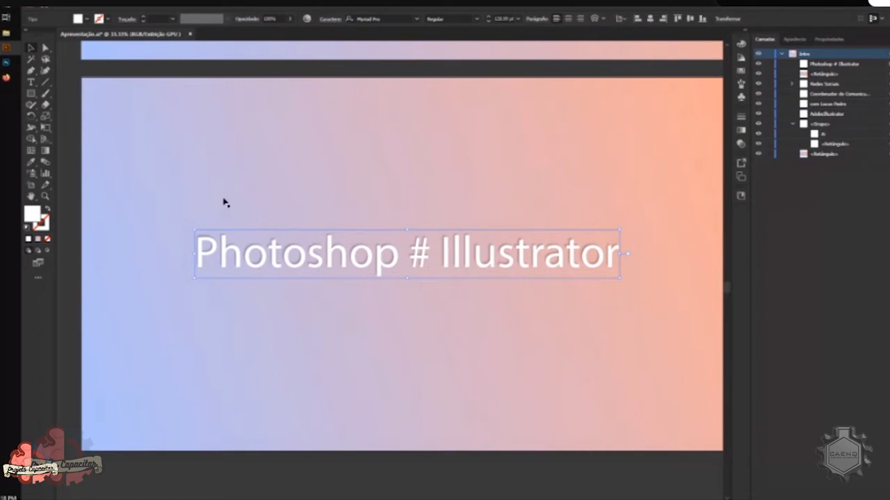
scroll(223, 203, "down", 1)
scroll(224, 202, "up", 1)
scroll(224, 202, "down", 1)
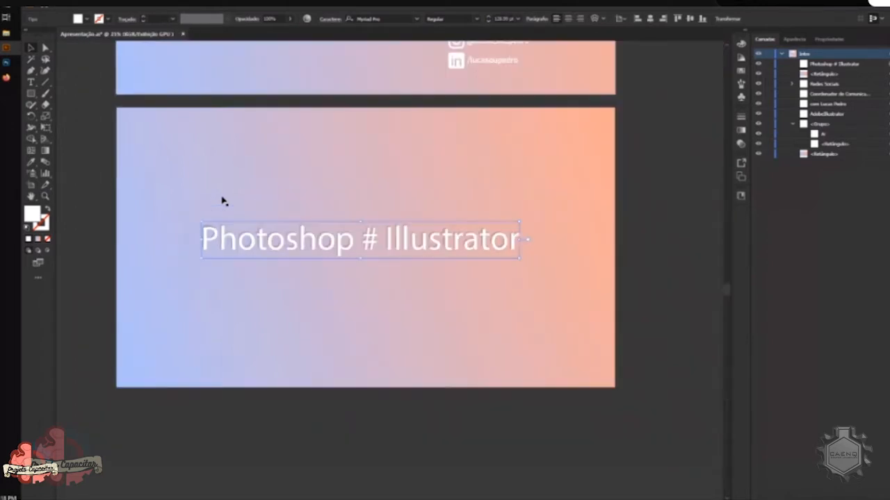
scroll(331, 207, "up", 1)
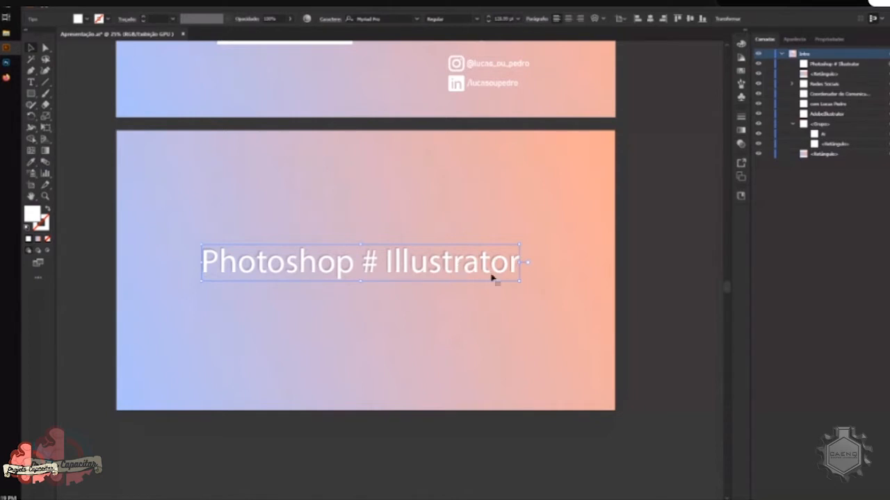
scroll(329, 303, "up", 1)
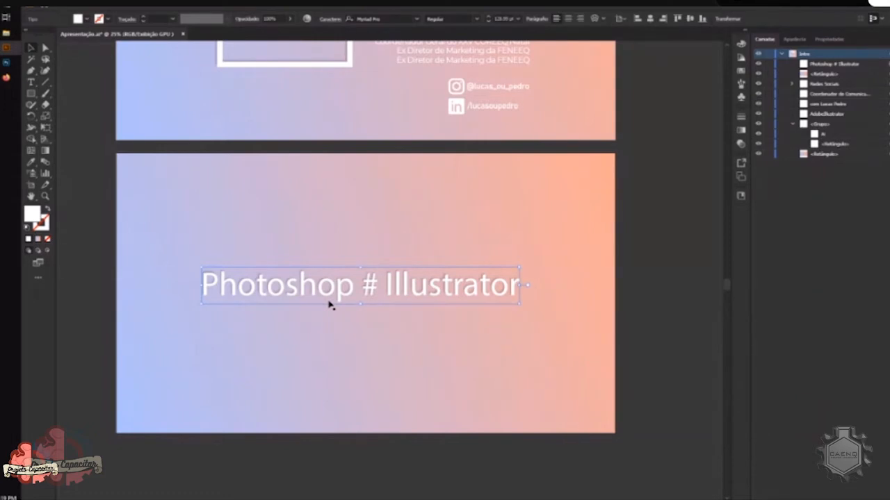
Shift the "Photoshop # Illustrator" text slightly down and replace its content with "Minicurso" and "Mêcanica" on two lines
mouse_move(403, 283)
left_mouse_down()
mouse_move(404, 308)
mouse_move(413, 313)
mouse_move(407, 299)
left_mouse_up()
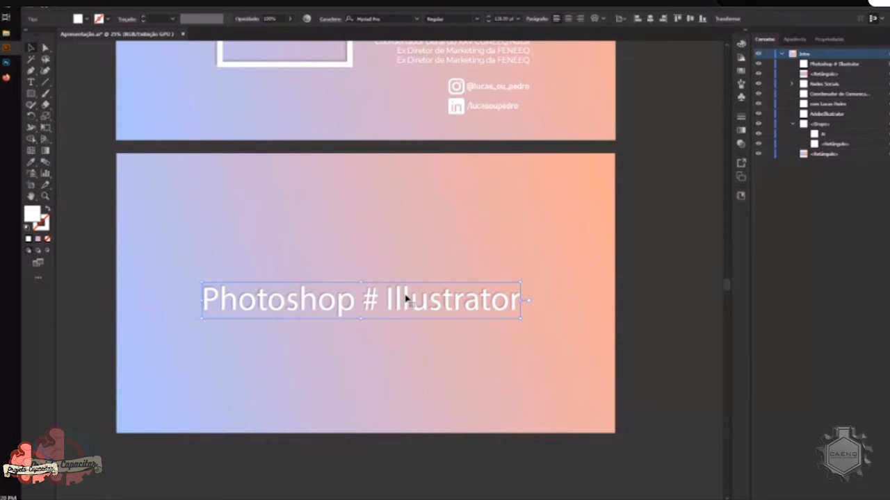
key("t")
triple_click(405, 296)
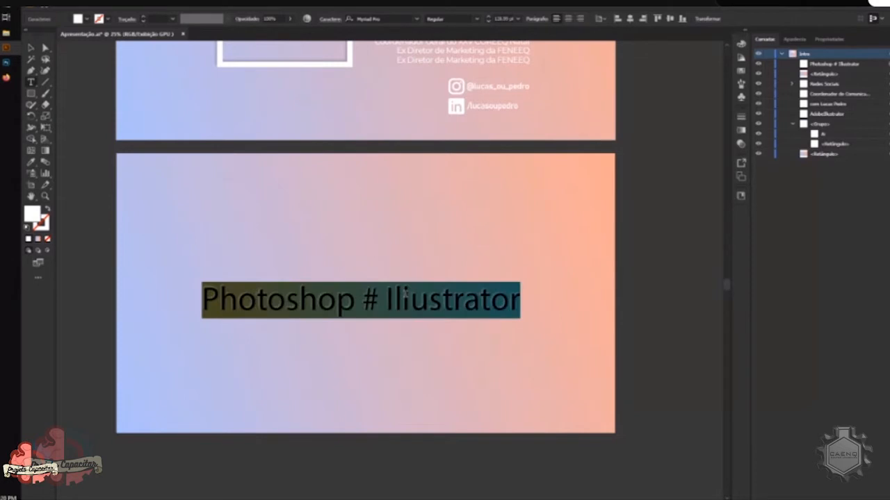
type("Minicurso")
key("Return")
type("Mên")
key("BackSpace")
type("canica")
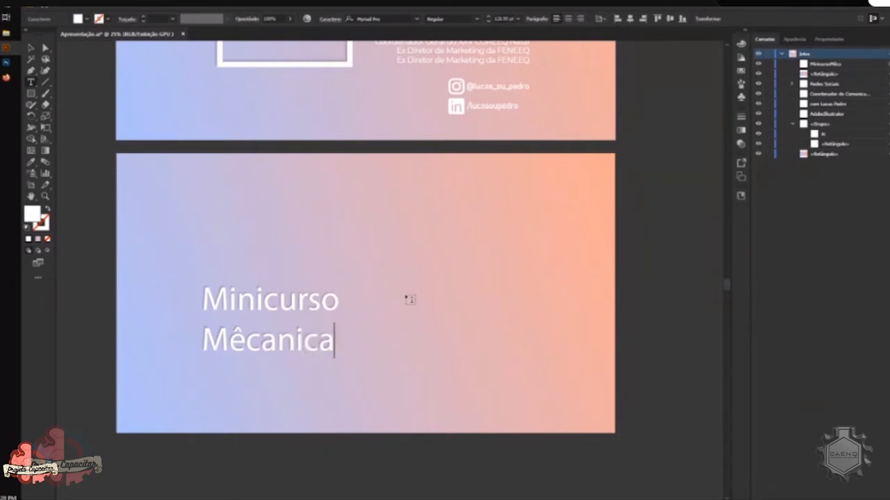
Finish editing the two-line text, enlarge it and position it around the middle of the second artboard
key("Escape")
left_click_drag(294, 298, 365, 262)
left_click_drag(417, 246, 454, 223)
left_click_drag(418, 266, 444, 270)
left_click(413, 374)
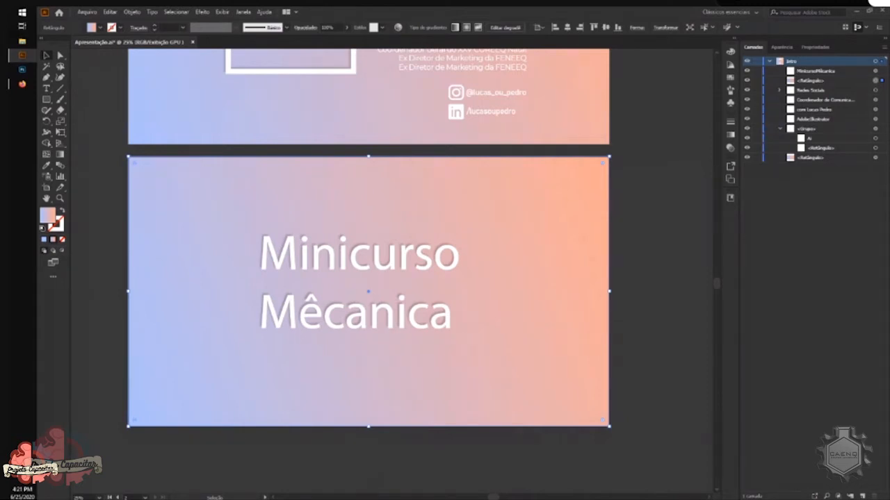
Switch to Firefox, examine the image results for "desenhos adobe illustrator" as drawing examples, and return to Illustrator
key("alt+Tab")
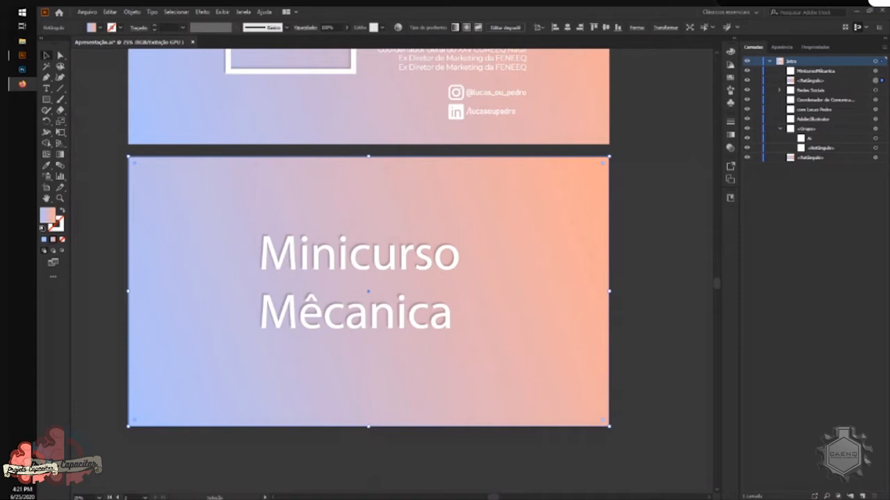
left_click_drag(455, 488, 373, 24)
left_click_drag(464, 496, 482, 47)
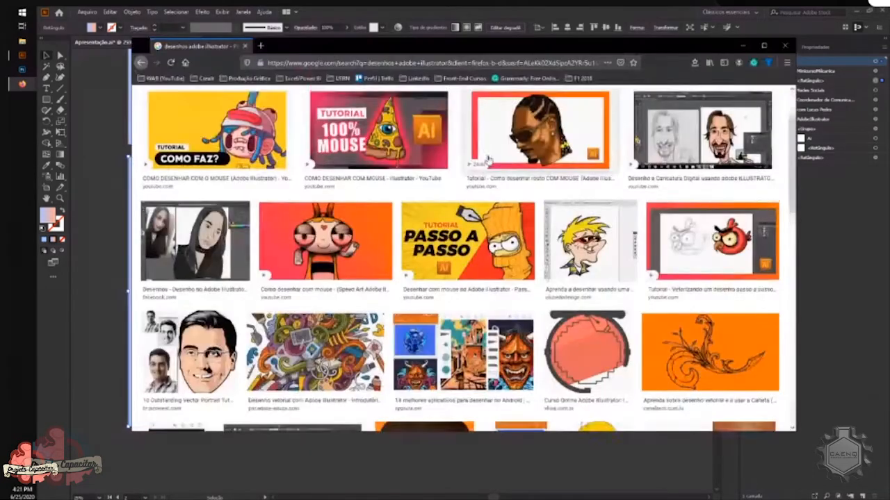
scroll(491, 156, "down", 2)
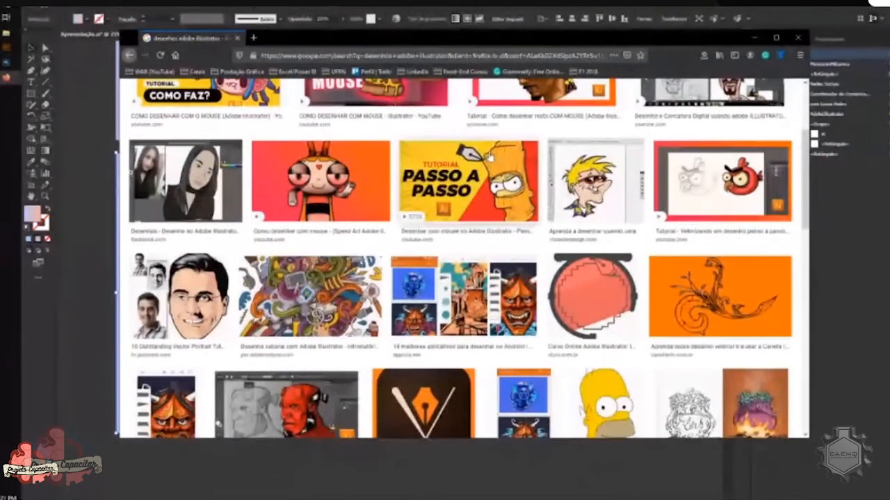
scroll(491, 155, "down", 1)
scroll(491, 156, "down", 1)
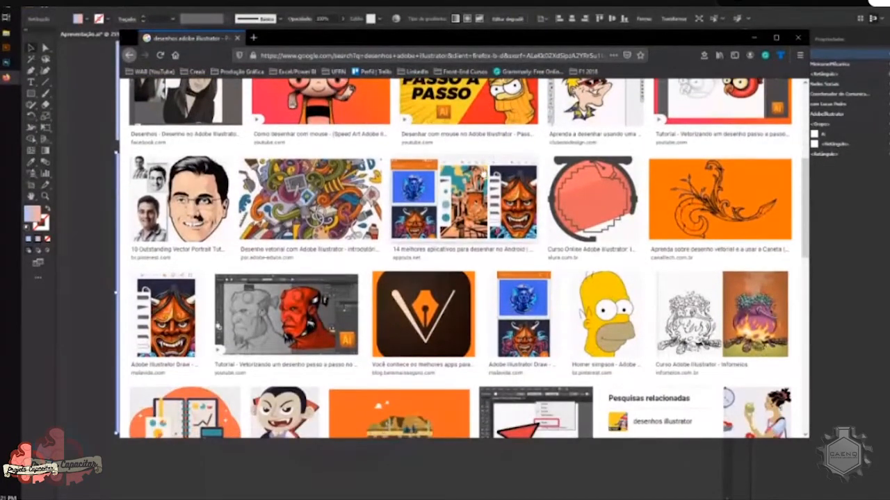
scroll(491, 156, "down", 1)
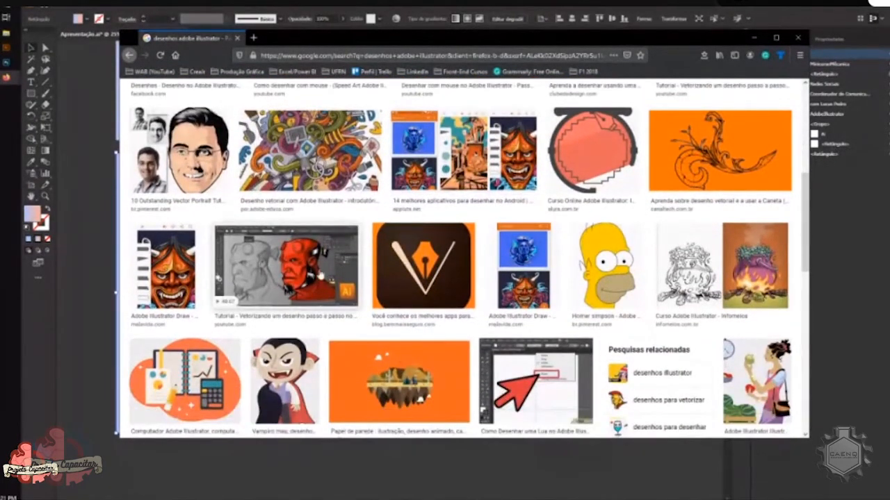
scroll(460, 216, "down", 3)
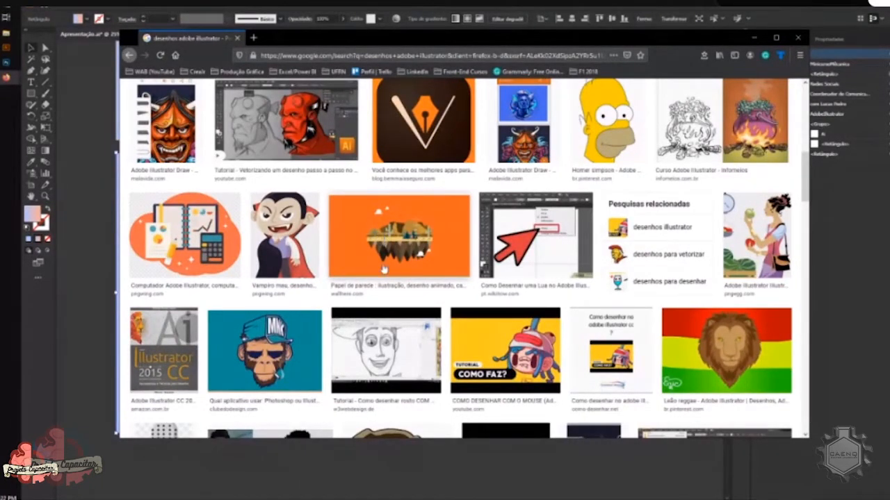
scroll(401, 246, "down", 3)
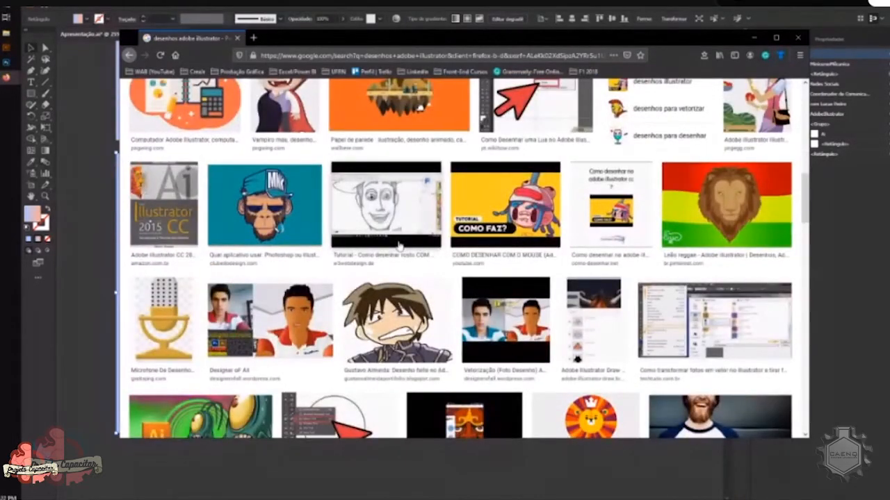
scroll(399, 245, "down", 2)
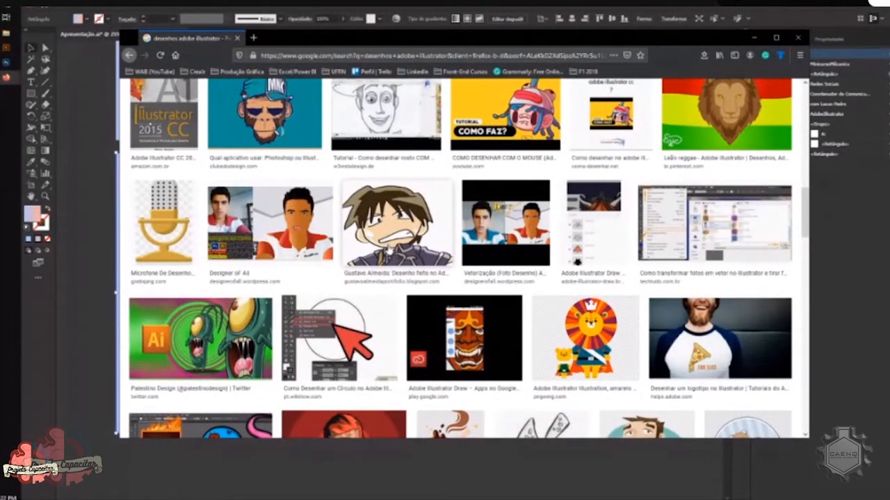
scroll(387, 249, "down", 3)
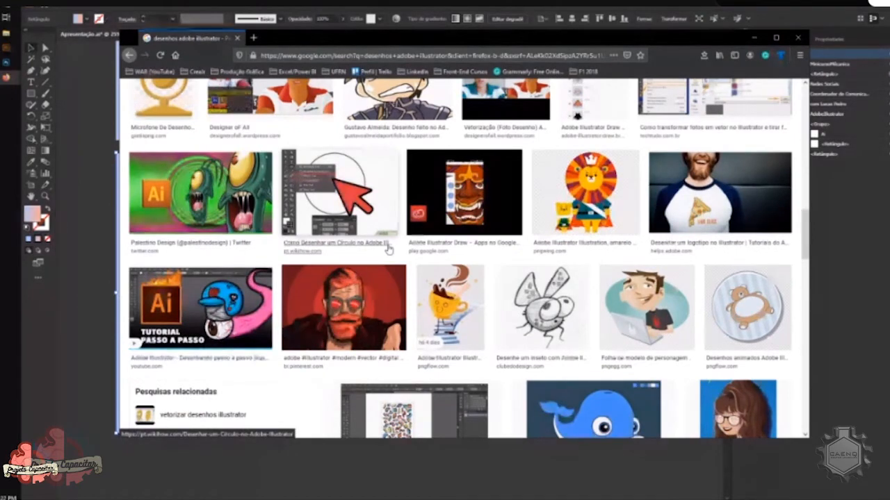
scroll(388, 249, "up", 10)
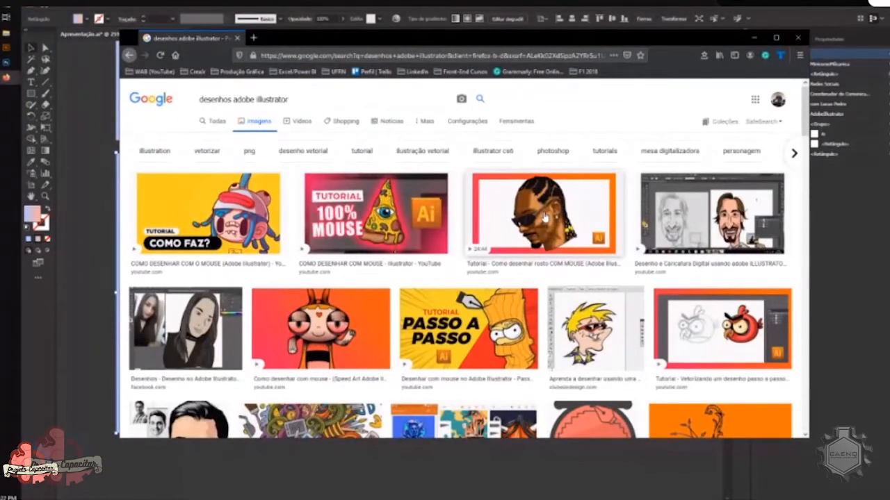
left_click(796, 39)
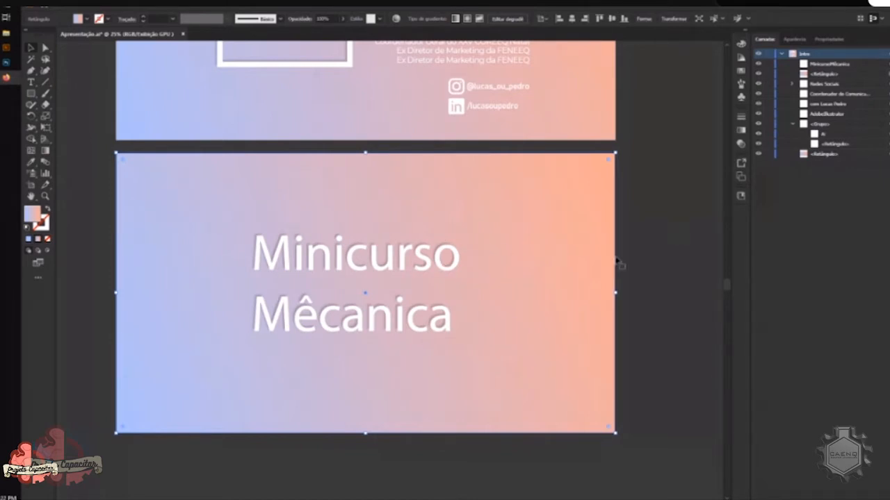
Replace all of the "Minicurso Mêcanica" text on the second artboard with "Interface"
left_click(672, 235)
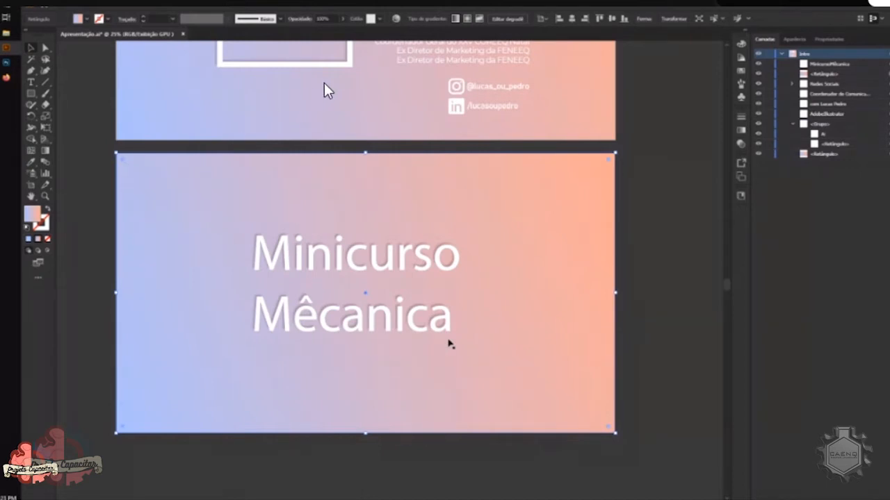
double_click(436, 317)
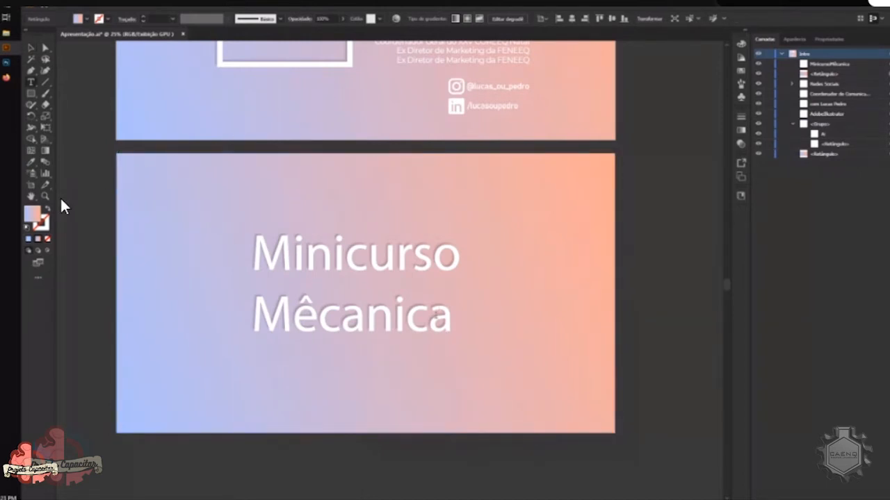
key("ctrl+a")
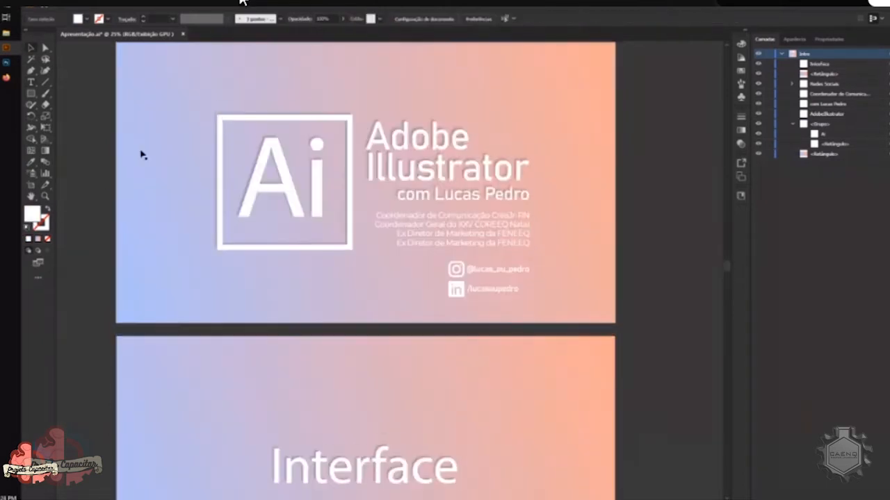
Go to the blank artboard and activate the Direct Selection tool
scroll(141, 152, "up", 3)
scroll(141, 154, "down", 1)
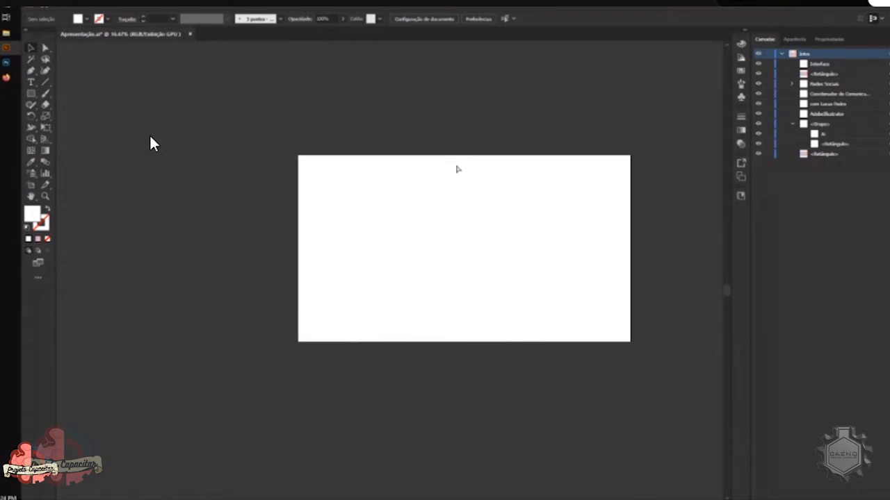
scroll(455, 169, "left", 1)
scroll(456, 168, "right", 6)
scroll(455, 167, "left", 1)
scroll(454, 167, "right", 1)
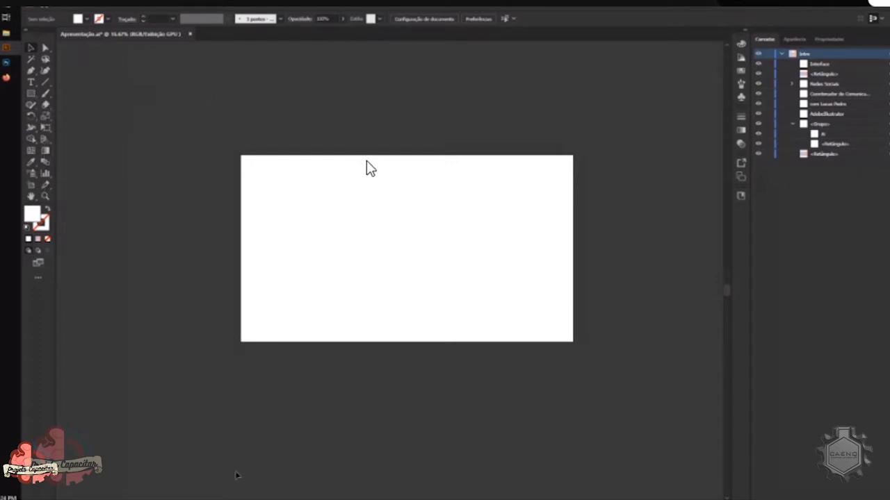
left_click(45, 48)
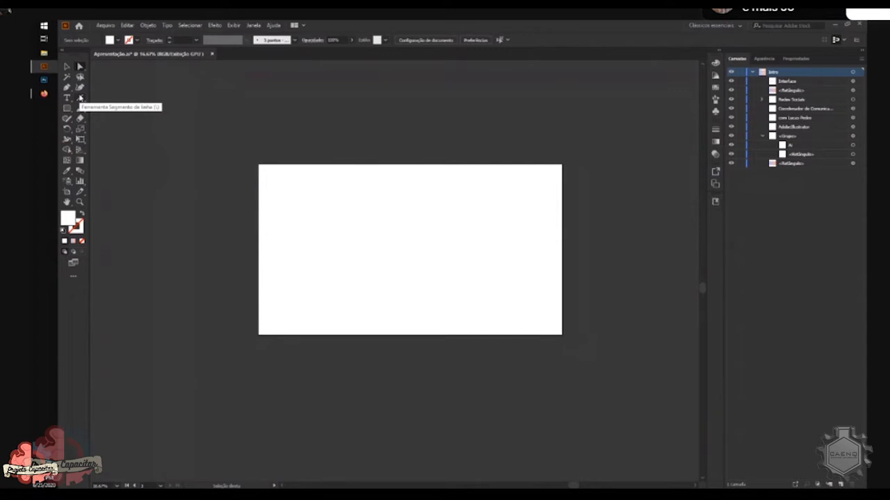
Activate the Selection, Direct Selection, Pen, Type and Line Segment tools in turn, ending with the Rectangle tool
left_click(69, 66)
left_click(79, 66)
left_click(67, 88)
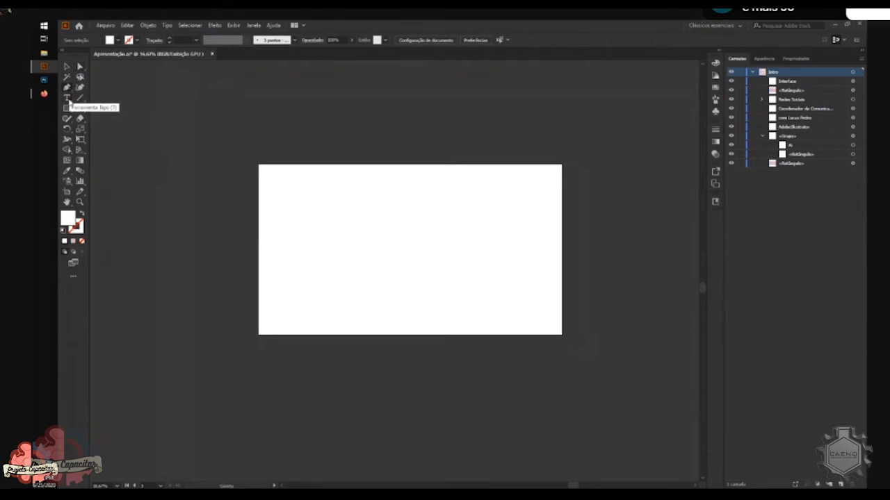
left_click(67, 98)
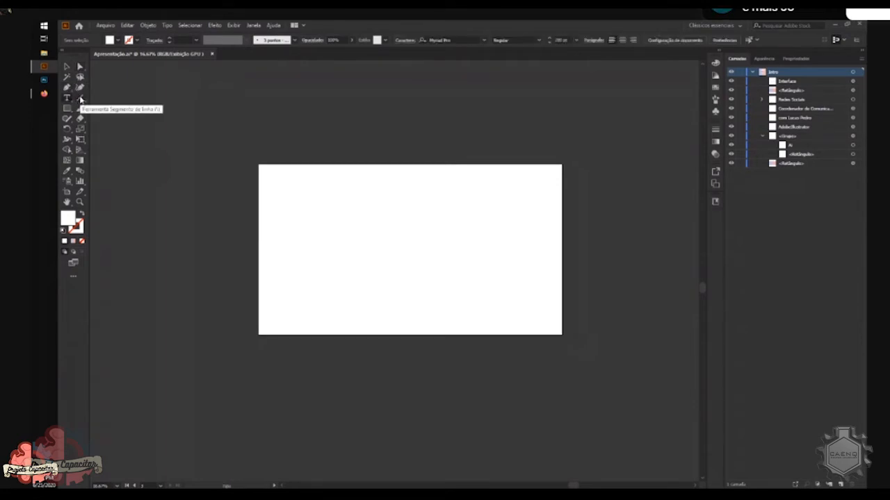
left_click(80, 99)
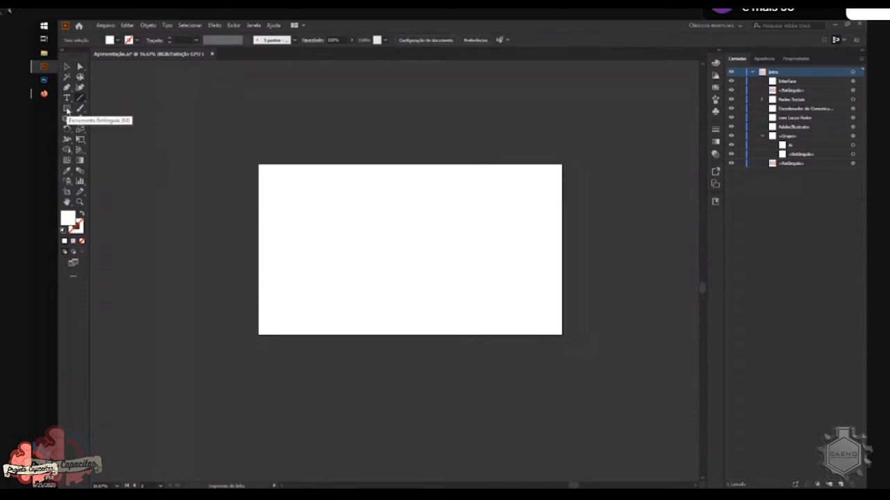
key("m")
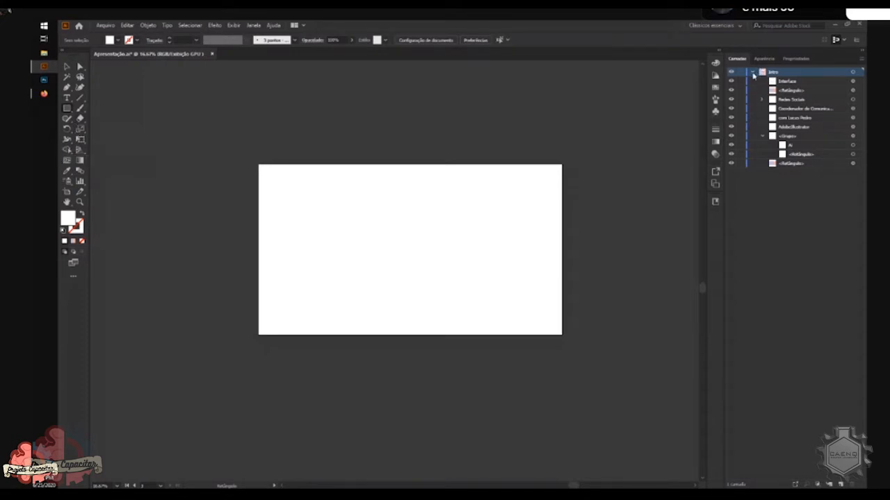
Collapse and re-expand the Intro layer, and examine its Interface, rectangle and Redes Sociais entries
left_click(752, 72)
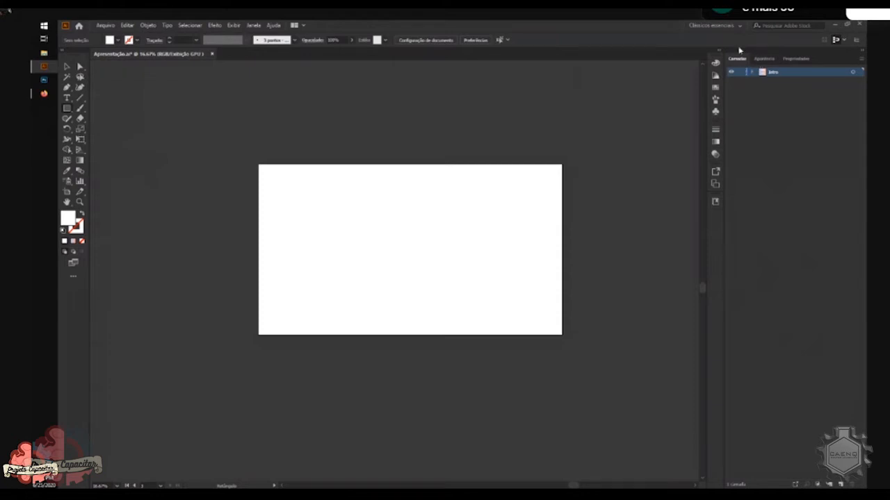
left_click(751, 72)
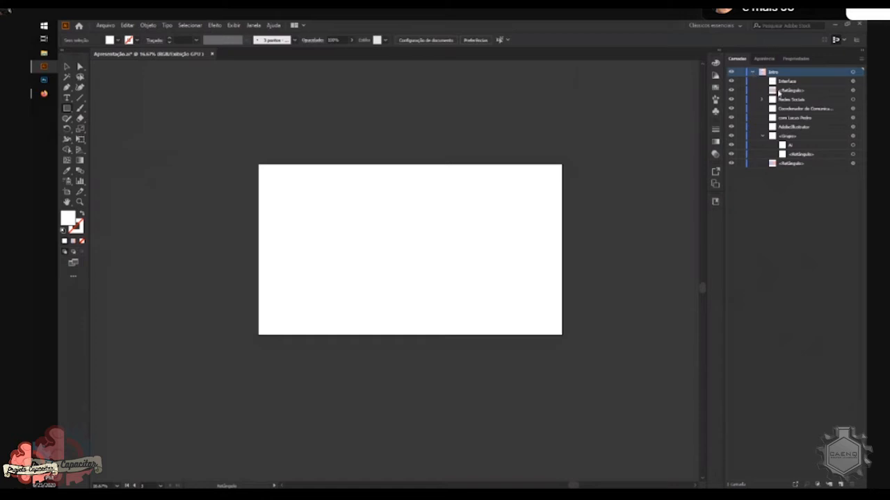
left_click(785, 89)
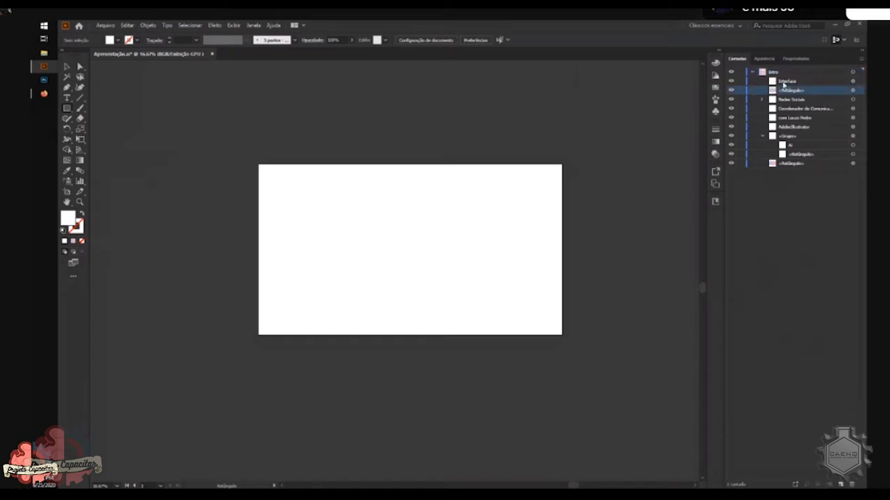
left_click(783, 82)
left_click(789, 91)
left_click(788, 102)
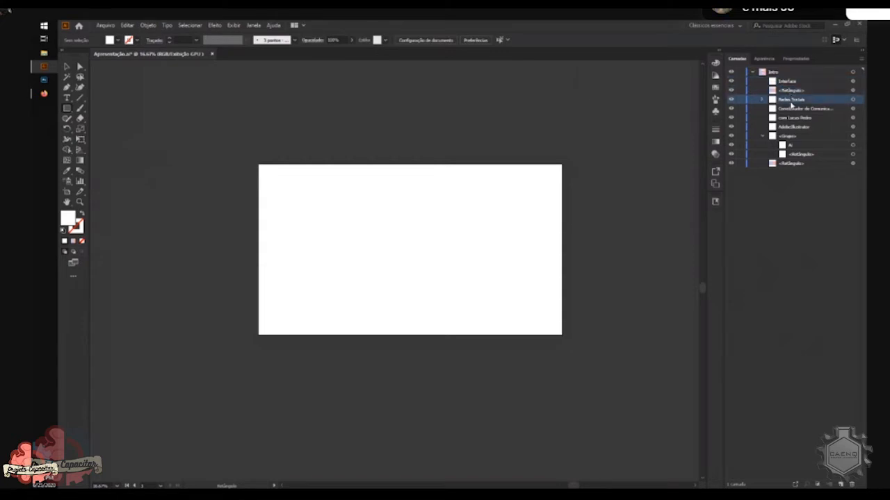
left_click(783, 91)
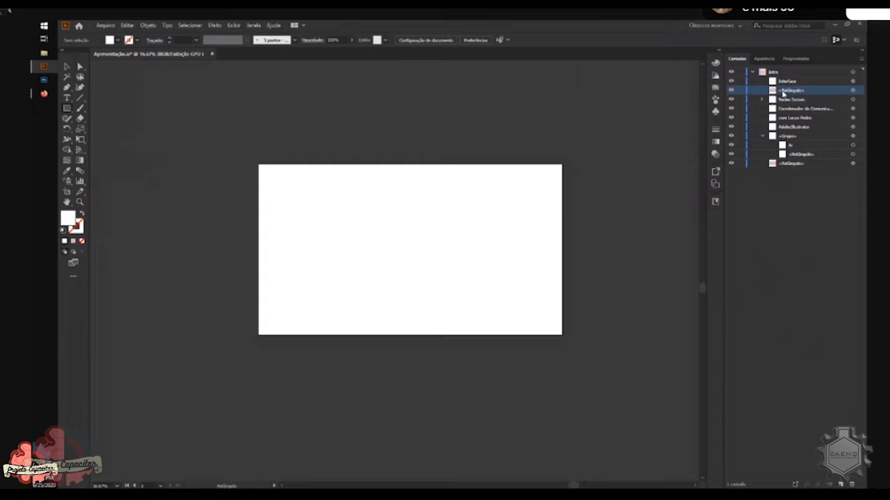
Return to the two designed artboards, collapse the Intro layer and add two new layers above it
scroll(179, 284, "left", 10)
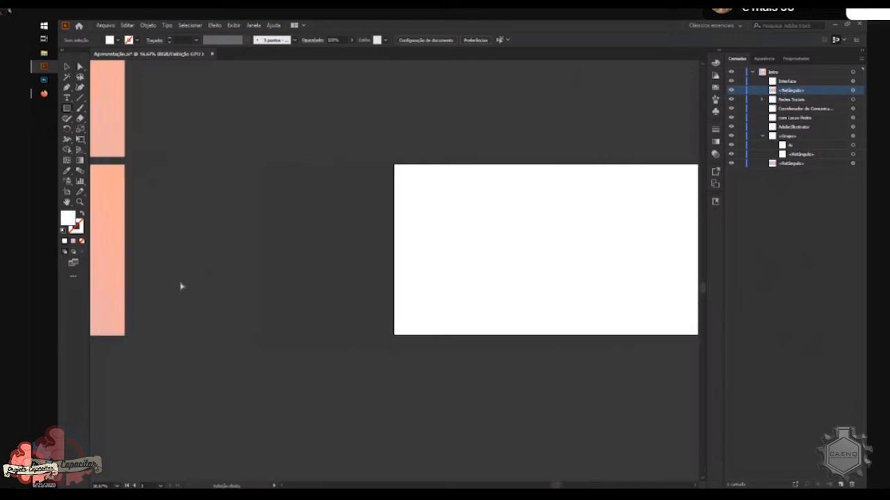
scroll(180, 285, "left", 2)
scroll(181, 284, "up", 3)
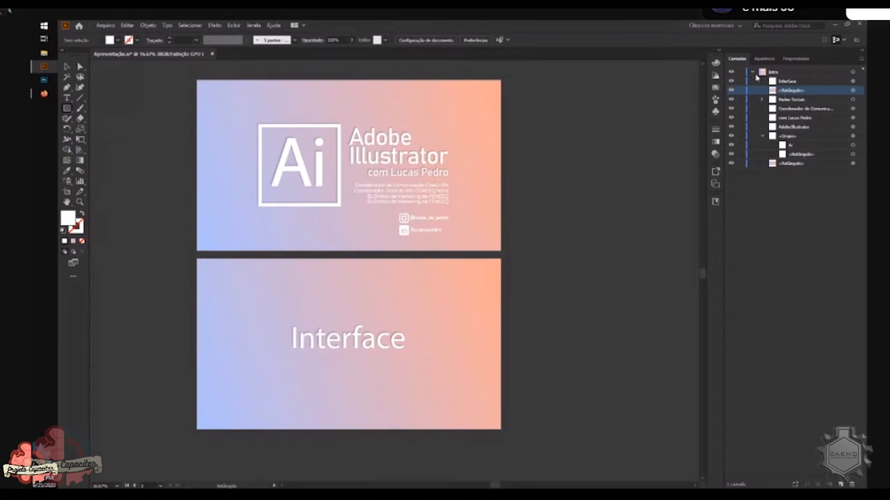
left_click(755, 73)
left_click(784, 73)
left_click(853, 72)
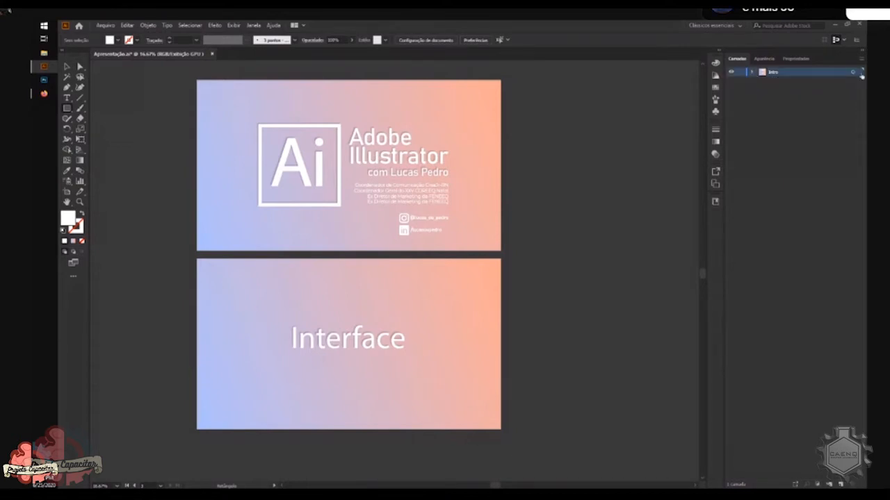
left_click(531, 155)
left_click(836, 416)
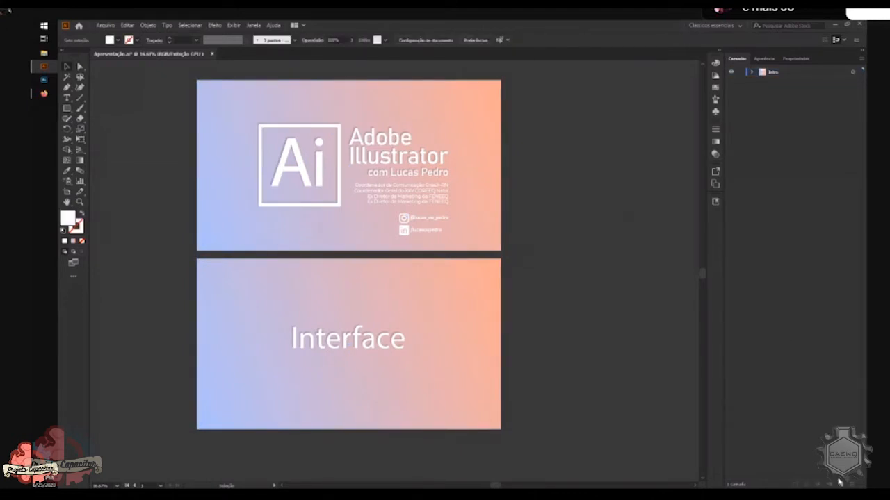
left_click(839, 481)
left_click(839, 482)
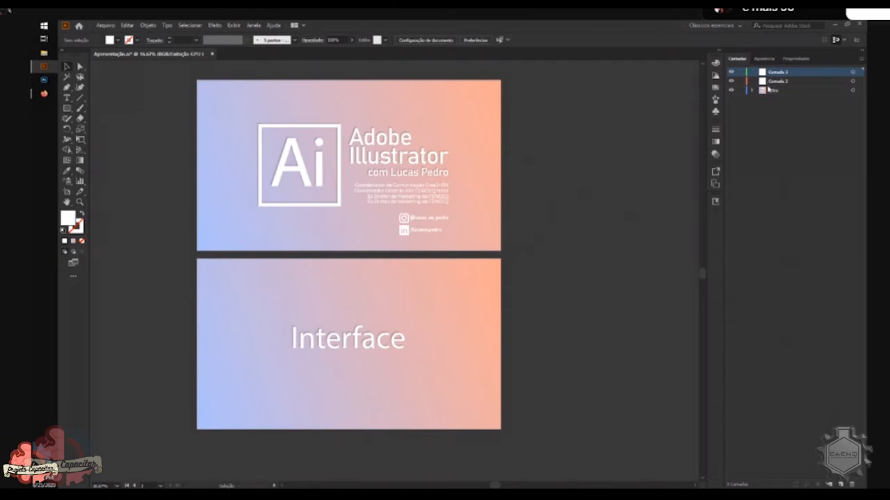
Draw a small white square beside the first artboard on the topmost layer, and delete it
key("m")
left_click(590, 190)
key("Return")
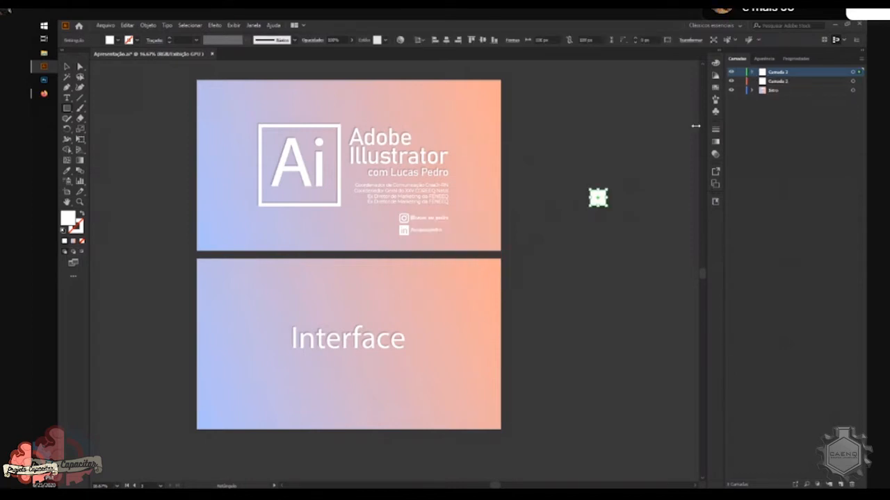
key("Delete")
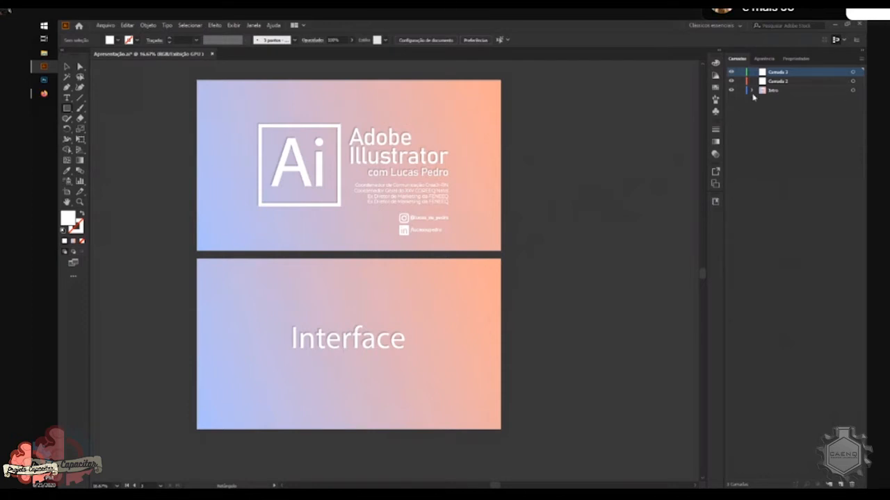
Expand the Intro layer, select the Interface slide's background rectangle and move it over the first artboard
left_click(752, 91)
left_click(859, 109)
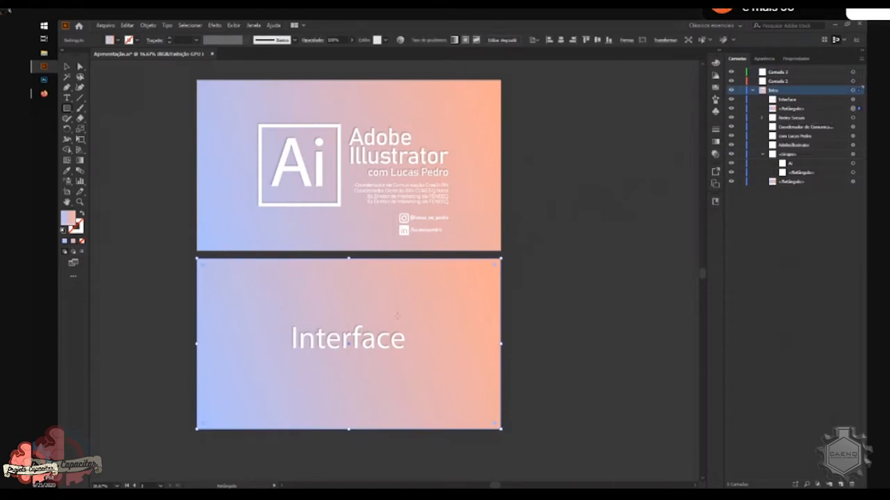
key("v")
left_click_drag(388, 310, 433, 160)
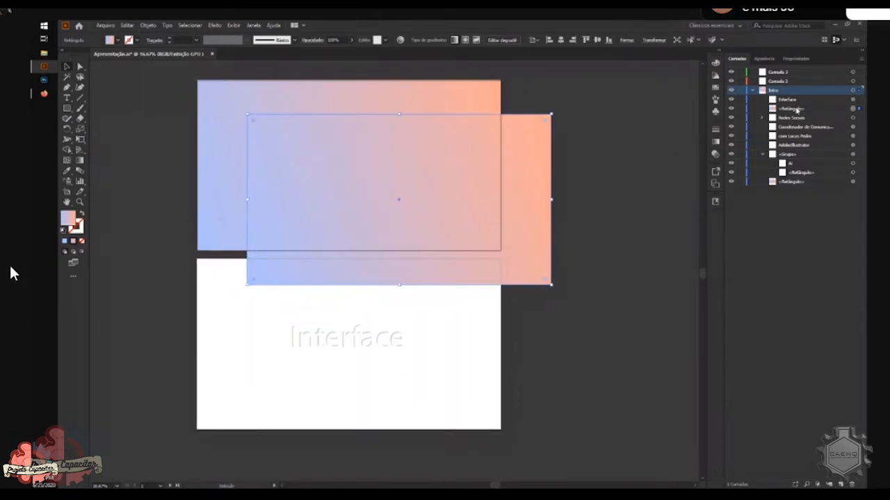
Reorder the background rectangle below Redes Sociais in the Intro layer, and restore it directly above Redes Sociais
left_click(800, 109)
left_click_drag(801, 117, 805, 123)
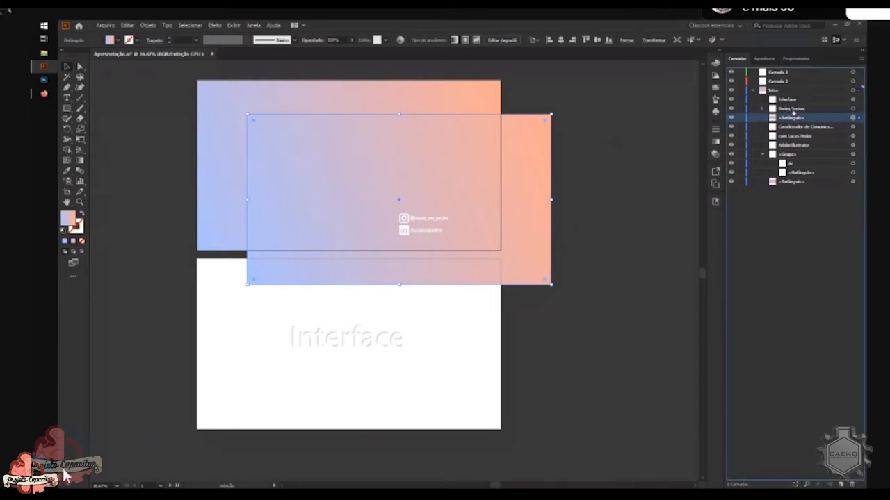
left_click_drag(786, 109, 787, 122)
Move the gradient rectangle back onto the second artboard, center it horizontally and deselect it
left_click_drag(538, 159, 489, 306)
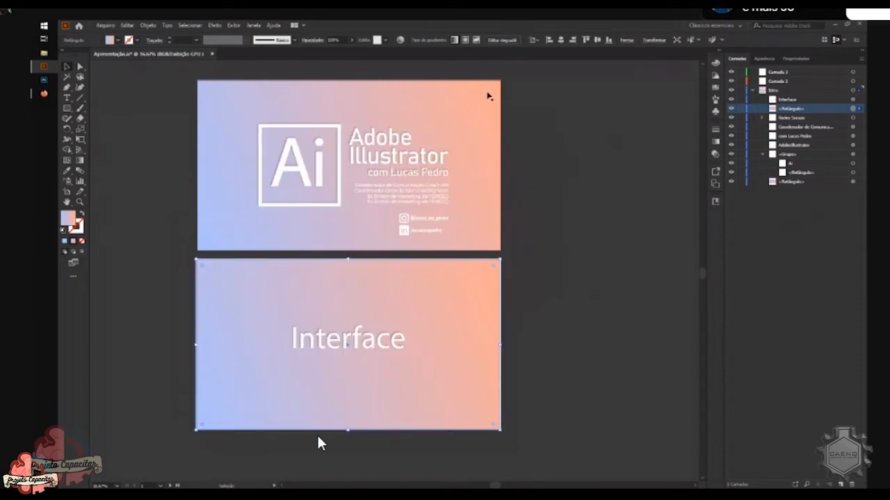
left_click(561, 40)
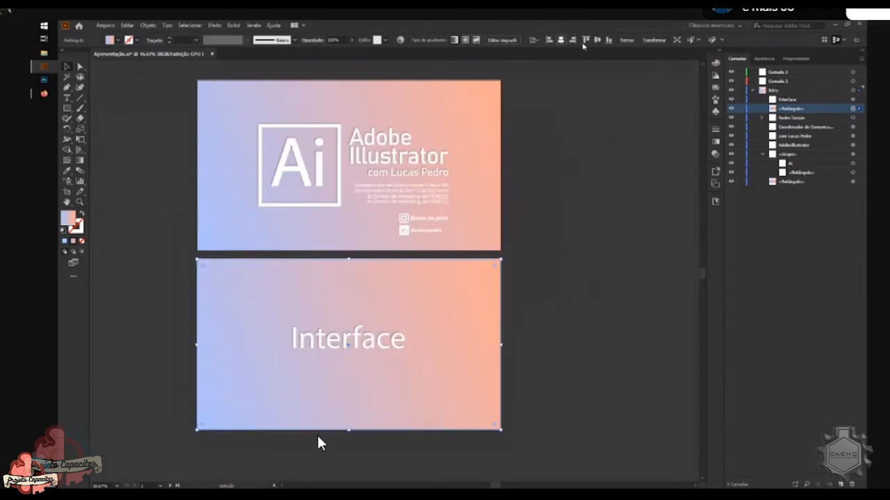
left_click(597, 41)
key("ctrl+z")
left_click(320, 442)
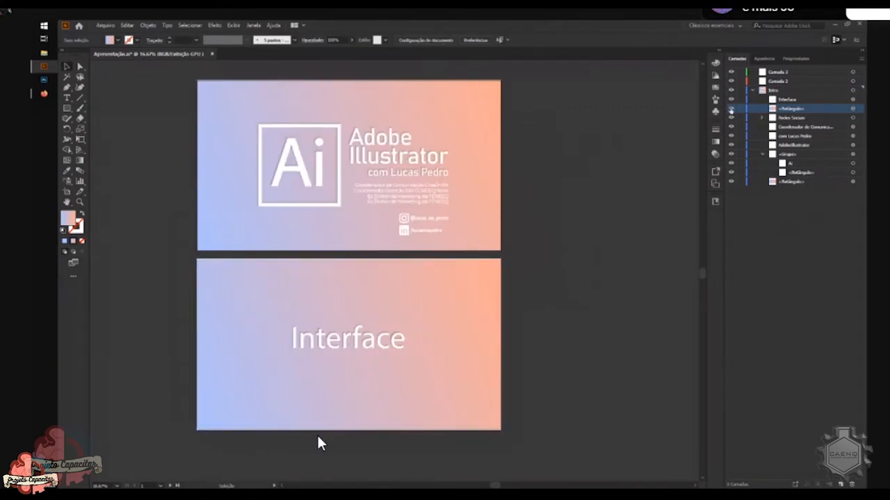
Hide and show the second artboard's background rectangle again, and lock it
left_click(730, 109)
left_click(730, 108)
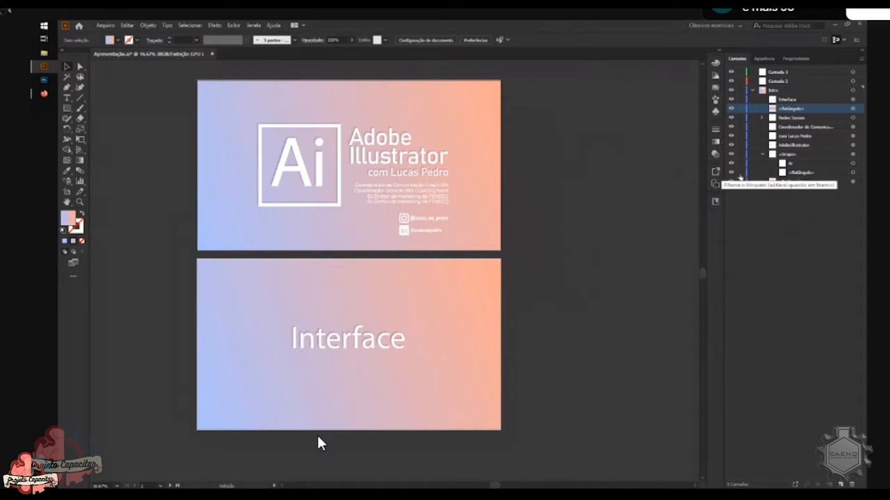
left_click(740, 108)
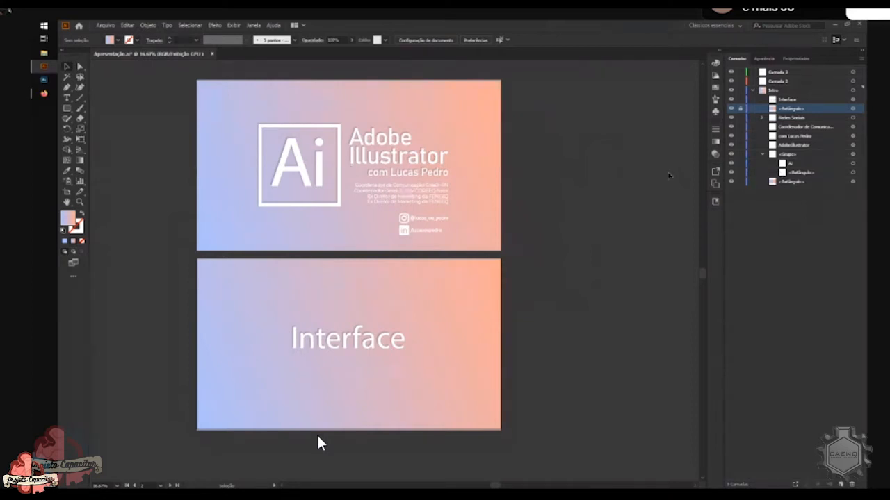
Select the first artboard's background rectangle, try moving it slightly and lock it
left_click(443, 195)
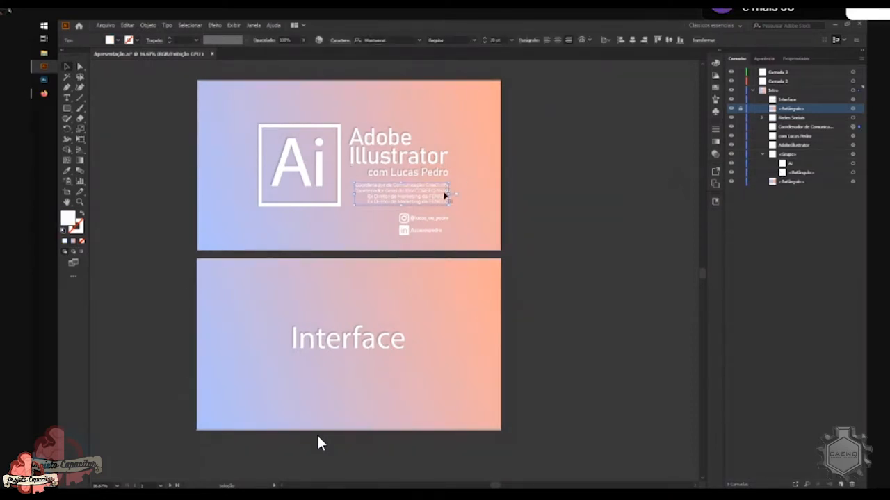
left_click(459, 214)
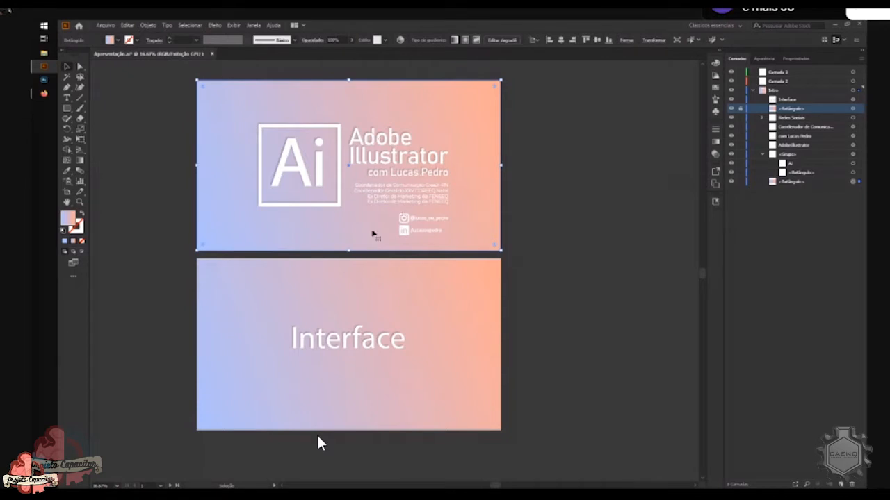
left_click_drag(446, 226, 468, 235)
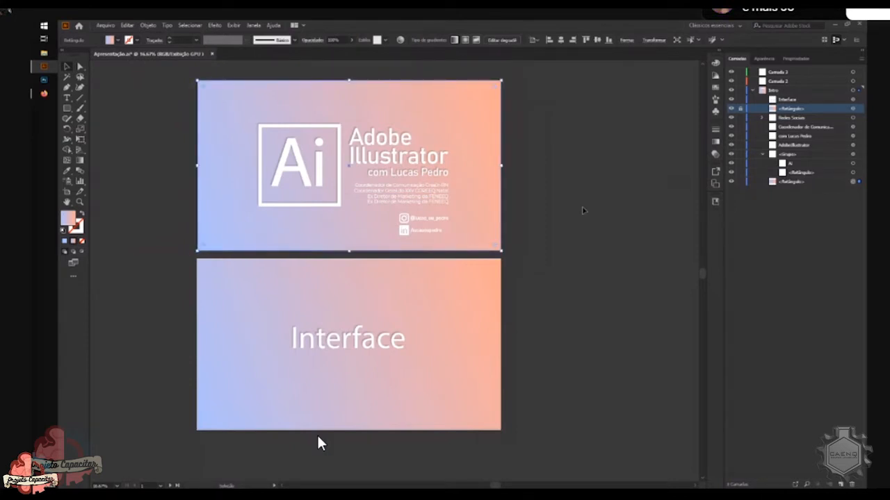
left_click(740, 182)
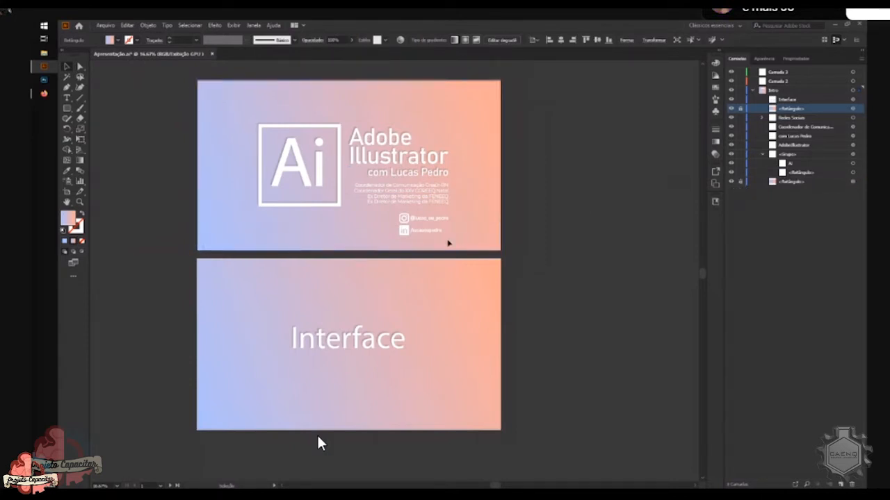
Try moving the first artboard's title, text and social links together slightly downward, and undo the move
left_click(351, 138)
left_click_drag(351, 138, 390, 163)
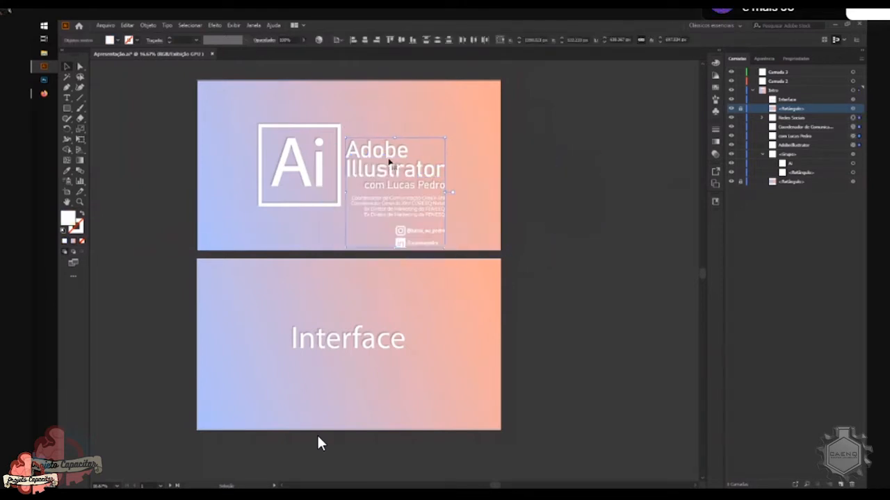
key("ctrl+z")
left_click(619, 189)
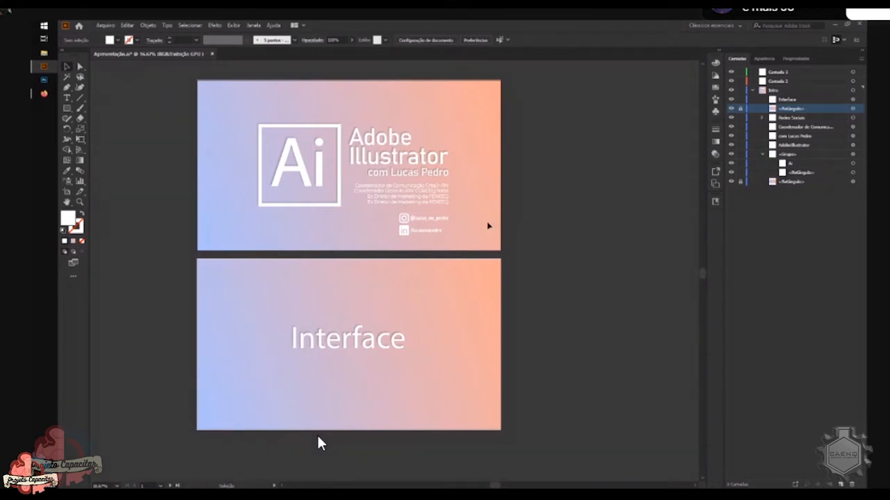
Zoom in on the first artboard's text, then unlock the slide's background rectangle and select it
scroll(403, 200, "up", 3)
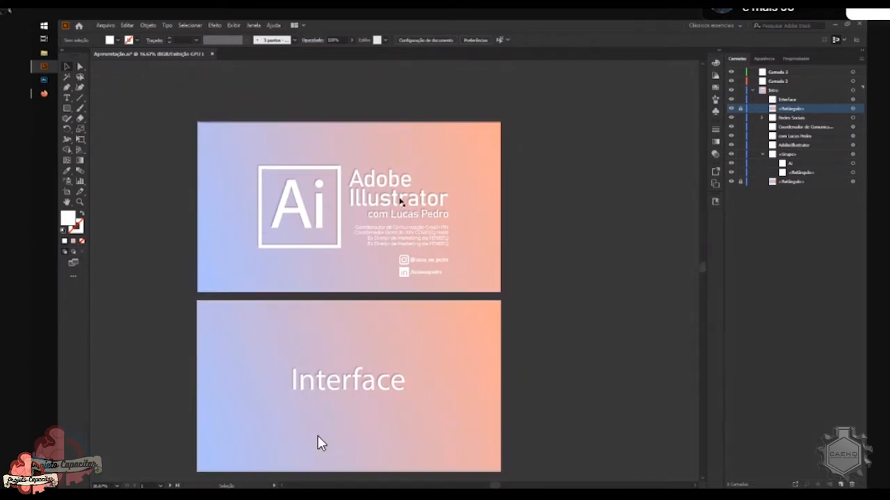
scroll(409, 201, "up", 3)
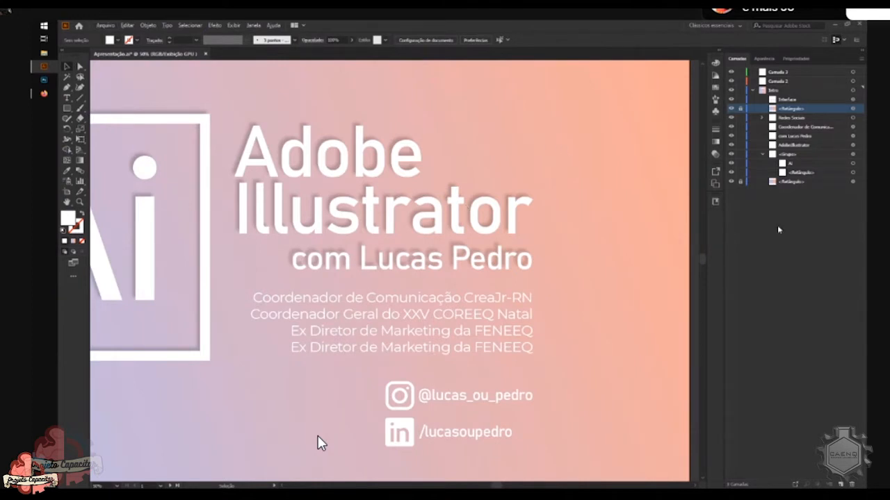
left_click(740, 182)
left_click(522, 119)
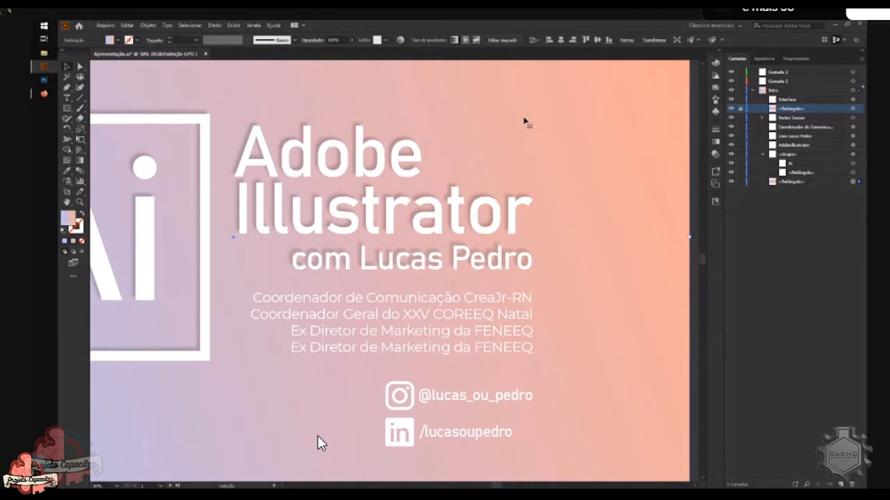
scroll(473, 136, "left", 2)
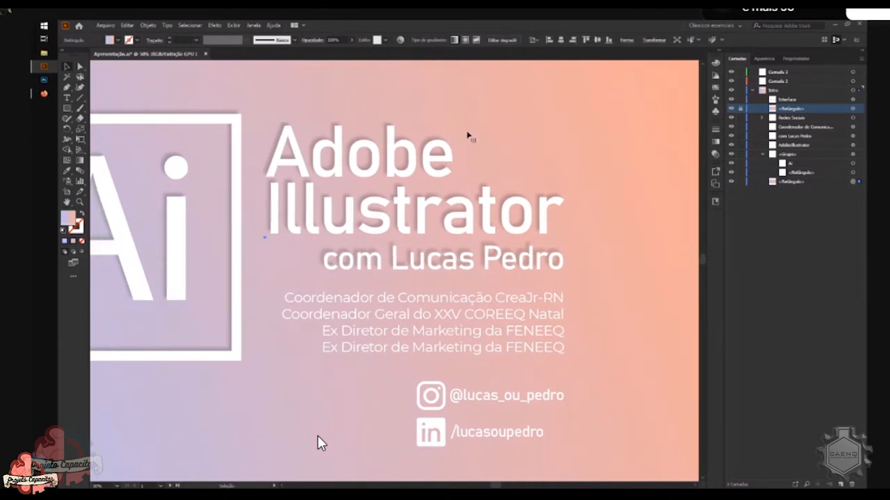
double_click(490, 136)
key("Escape")
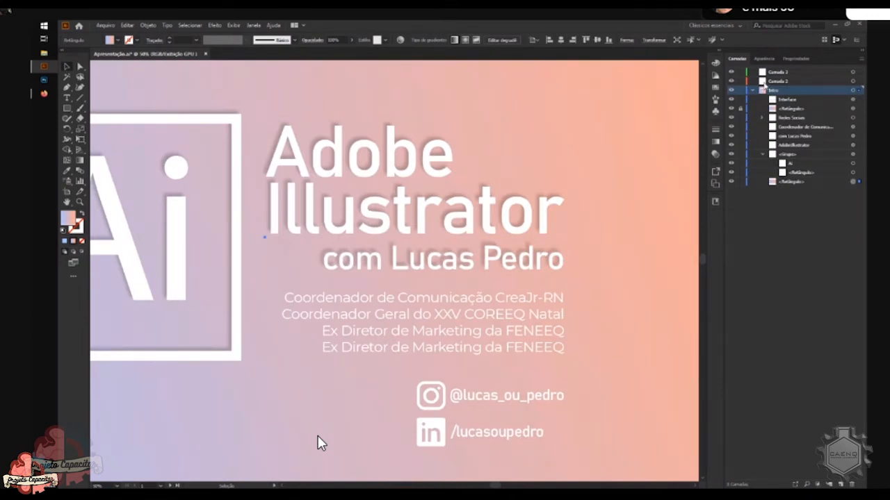
Lock the first artboard's background rectangle and test the lock by selecting the title, text and social links together
left_click(862, 55)
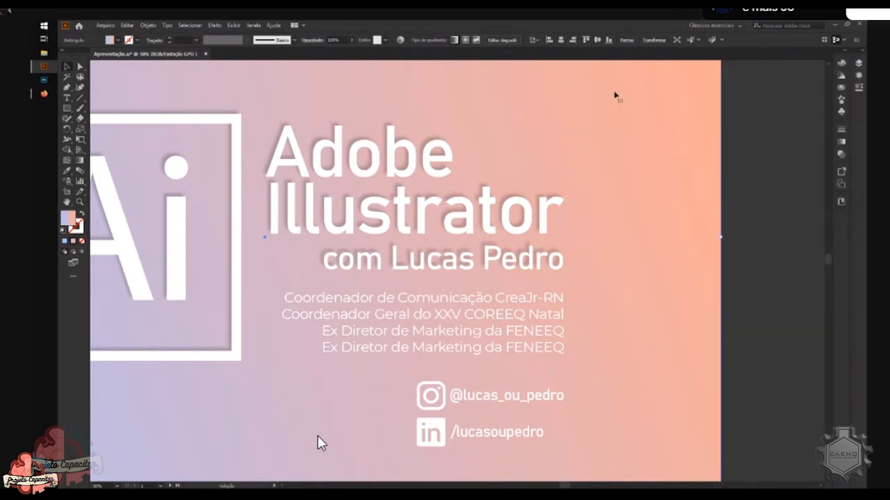
left_click(861, 54)
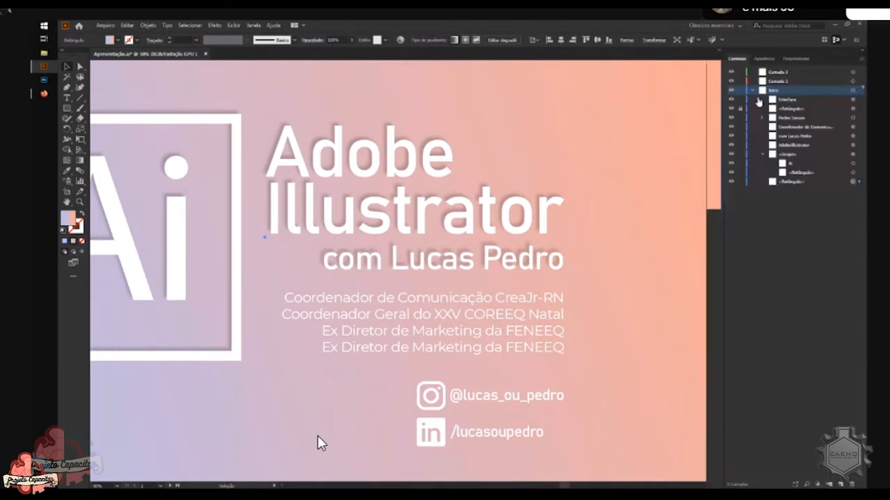
left_click(741, 109)
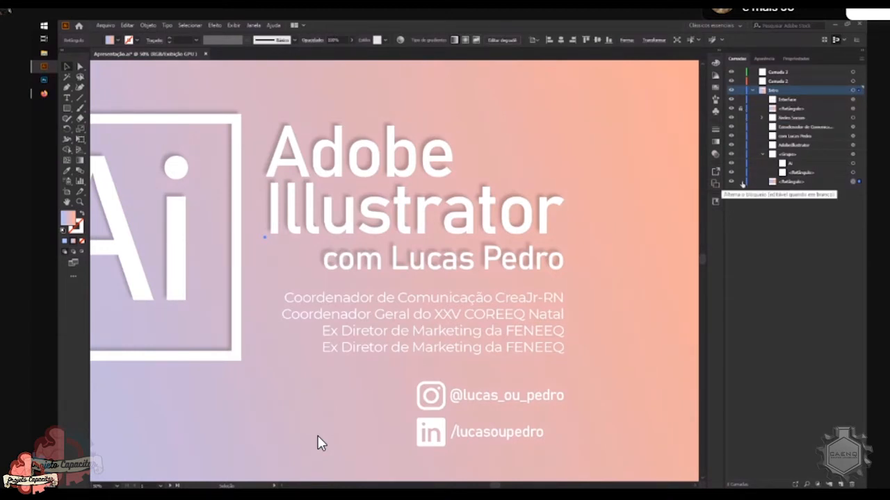
left_click(741, 181)
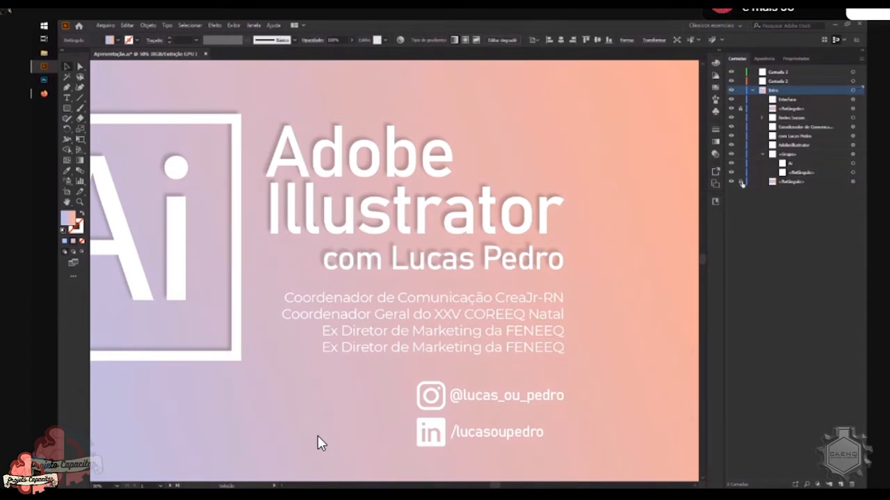
left_click_drag(427, 278, 544, 391)
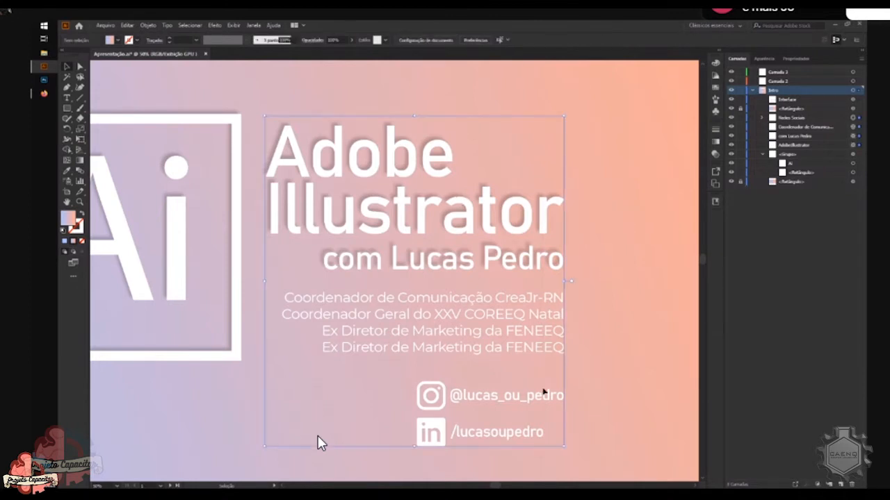
left_click(608, 284)
View both artboards in full and collapse and re-expand the Intro layer
key("ctrl+minus")
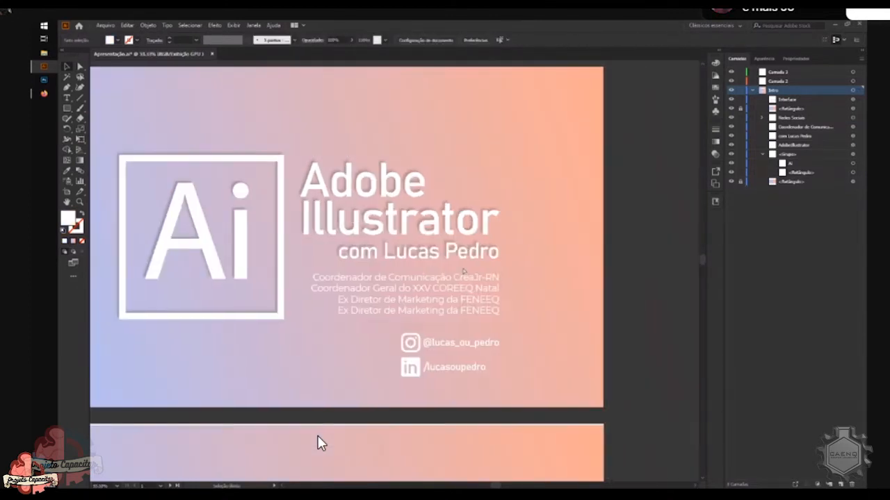
key("ctrl+minus")
scroll(318, 443, "down", 1)
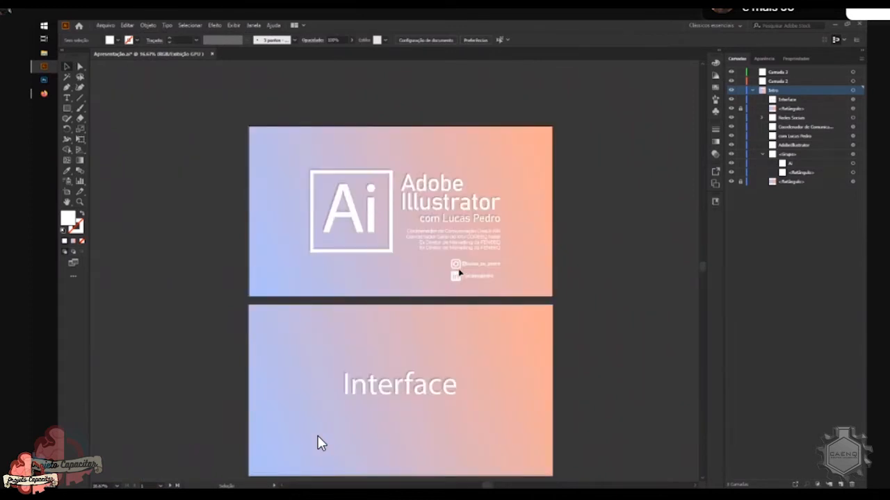
left_click(752, 91)
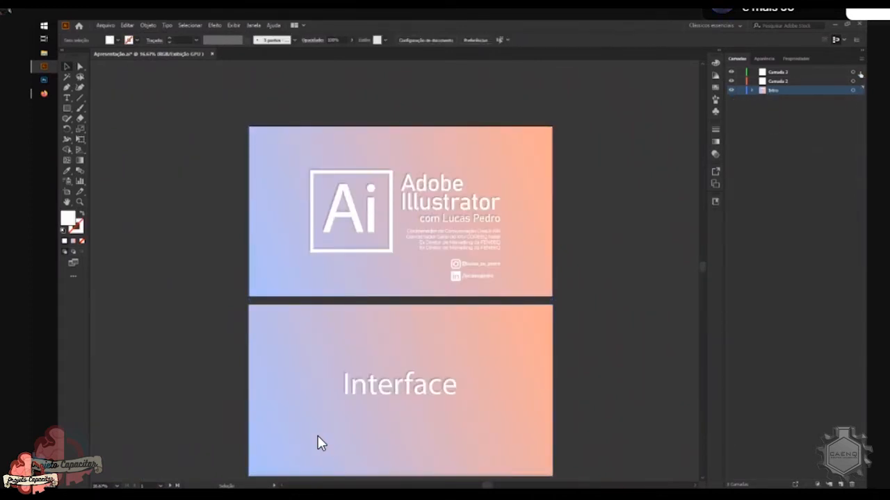
left_click(752, 92)
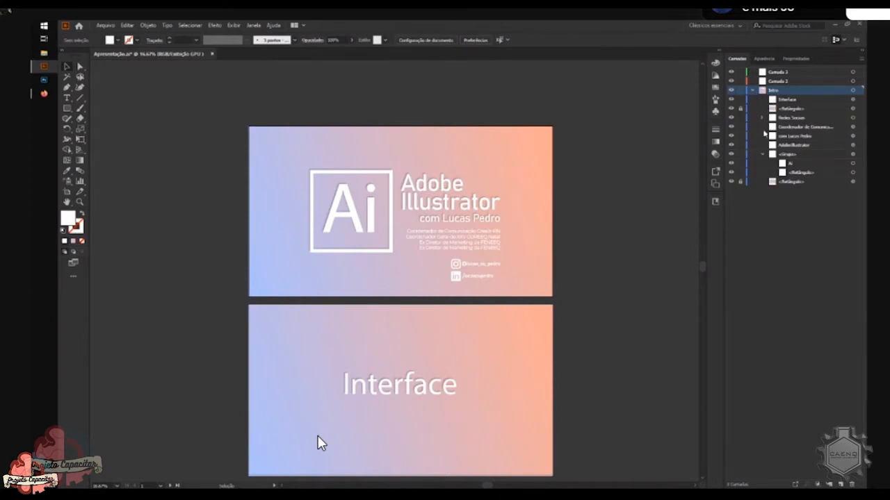
Select the Redes Sociais group and each of its two subgroups to examine which artwork they contain, and clear the selection
left_click(860, 119)
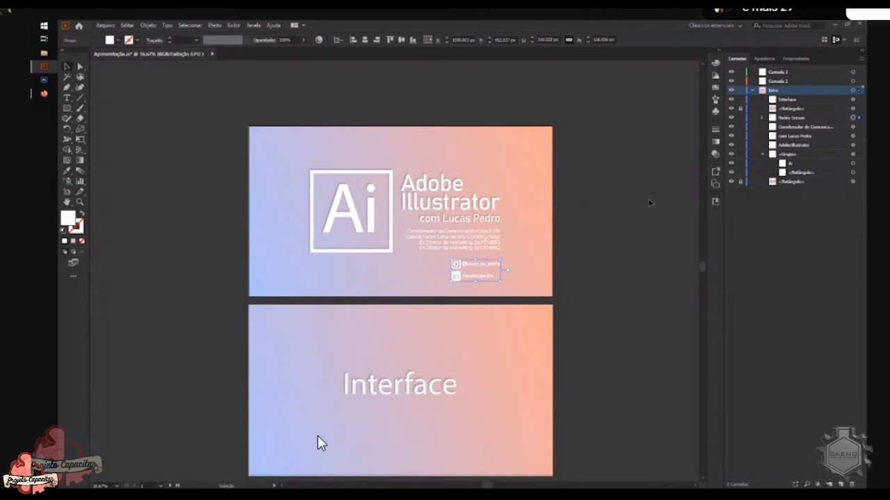
left_click(761, 118)
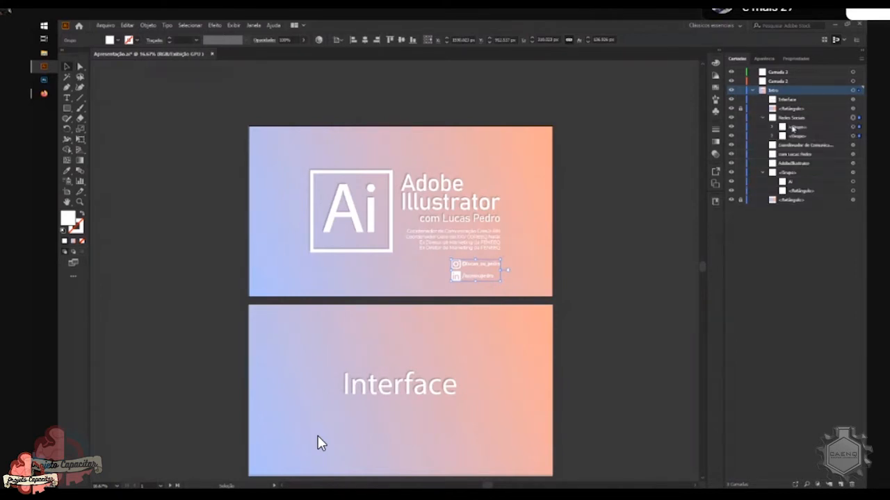
left_click(859, 136)
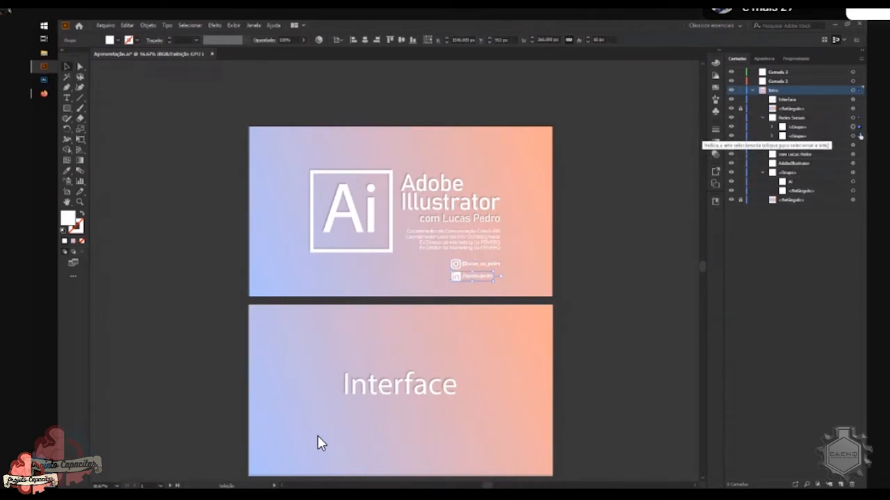
left_click(860, 136)
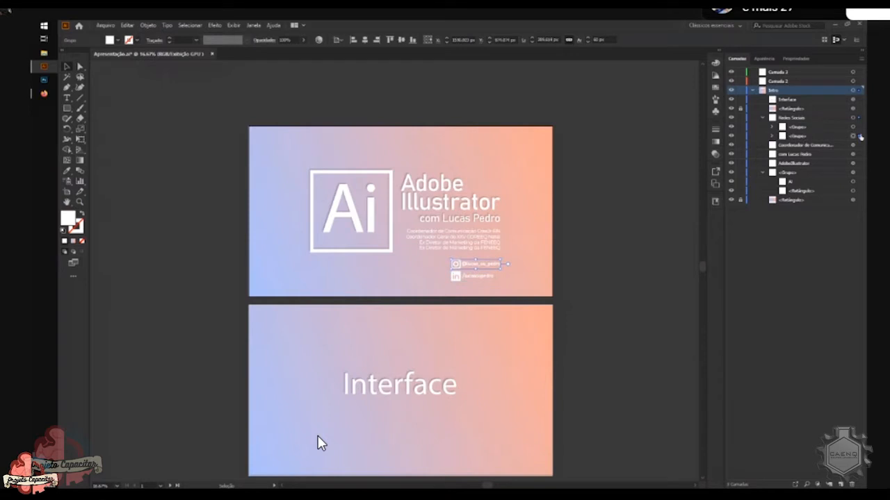
left_click(762, 117)
left_click(855, 117)
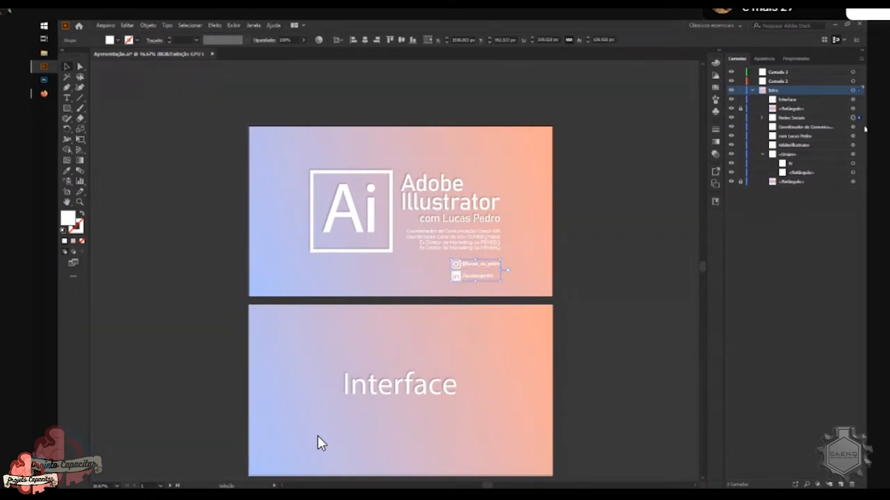
left_click(862, 91)
left_click(861, 109)
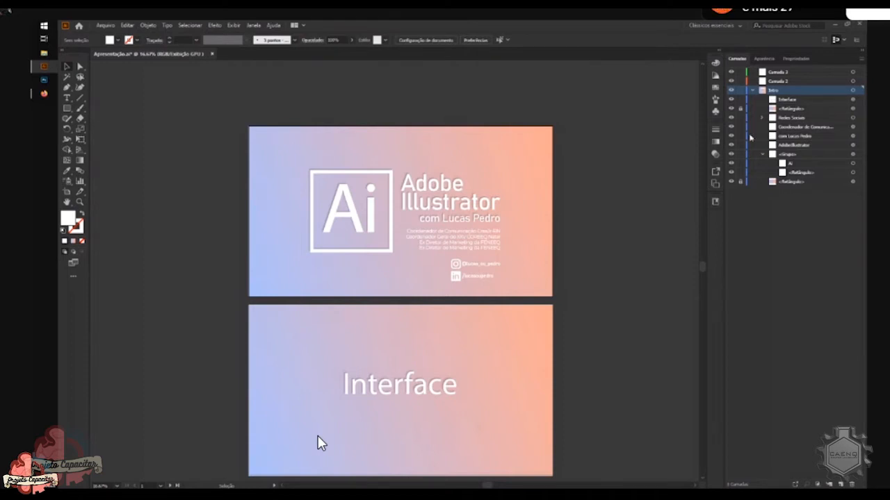
Collapse the Intro layer and delete the empty Camada 2 layer
left_click(792, 81)
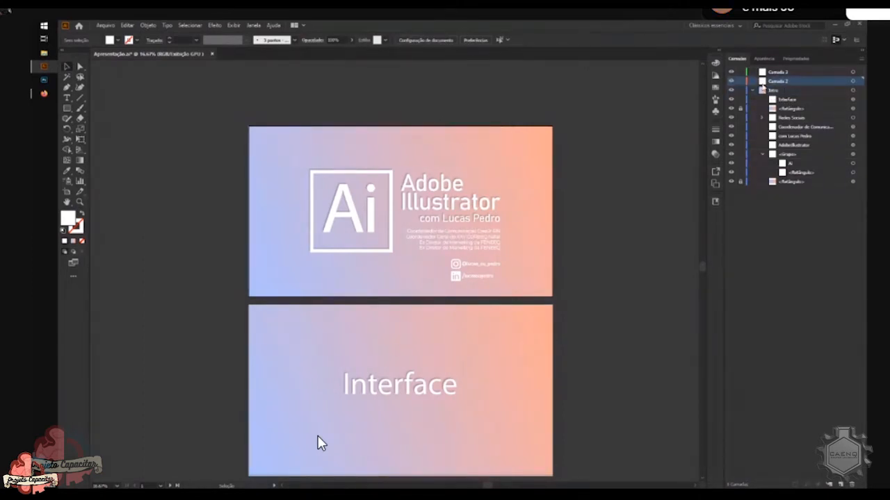
left_click(753, 91)
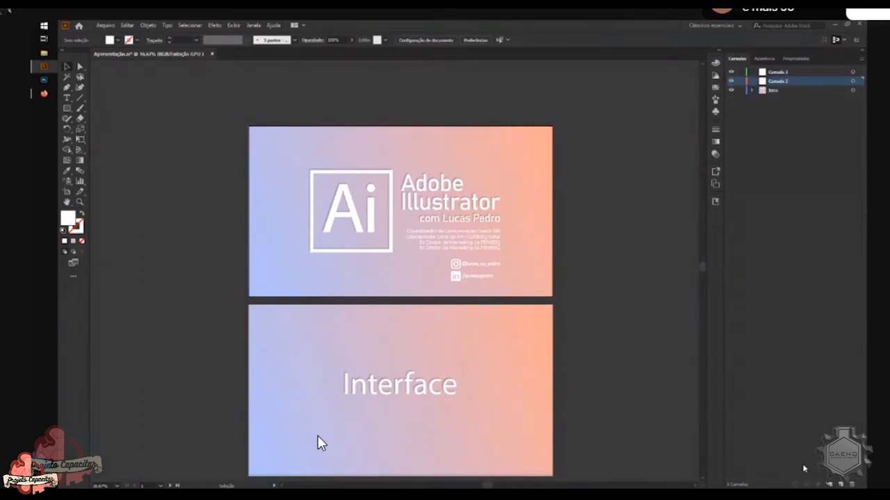
left_click(852, 484)
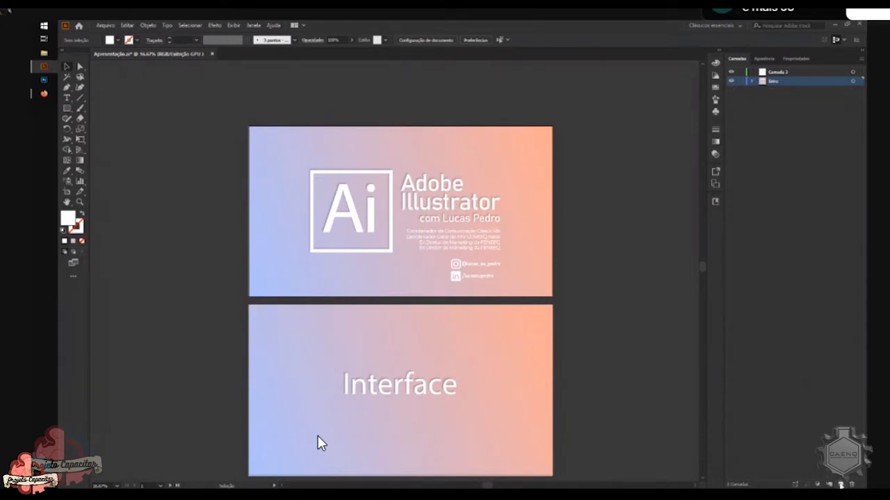
Create a new layer above Intro with a sublayer inside it, and delete the sublayer
left_click(841, 485)
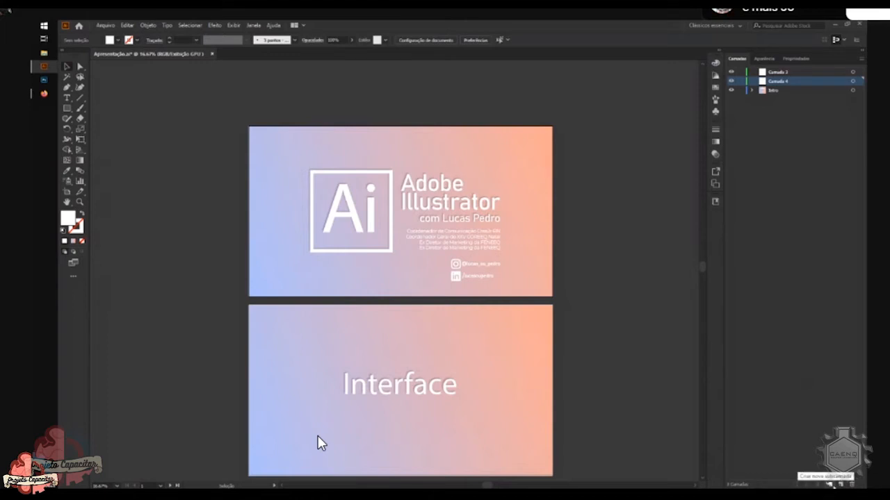
left_click(829, 484)
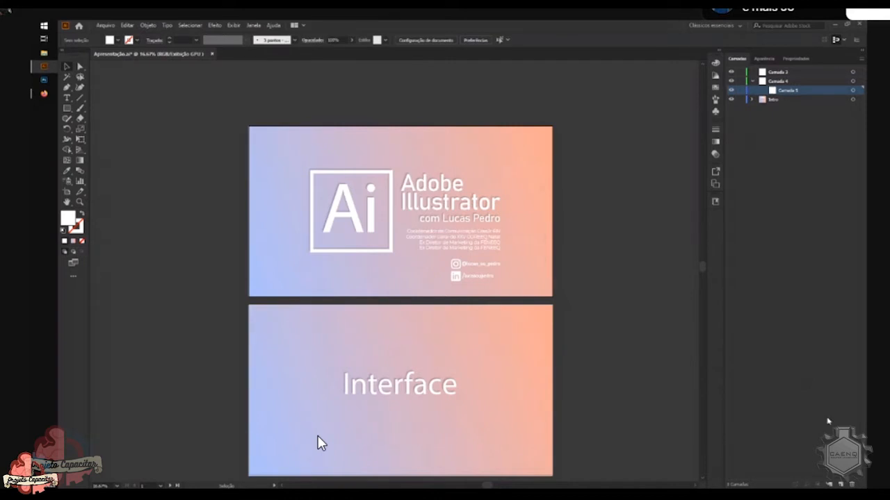
left_click(851, 484)
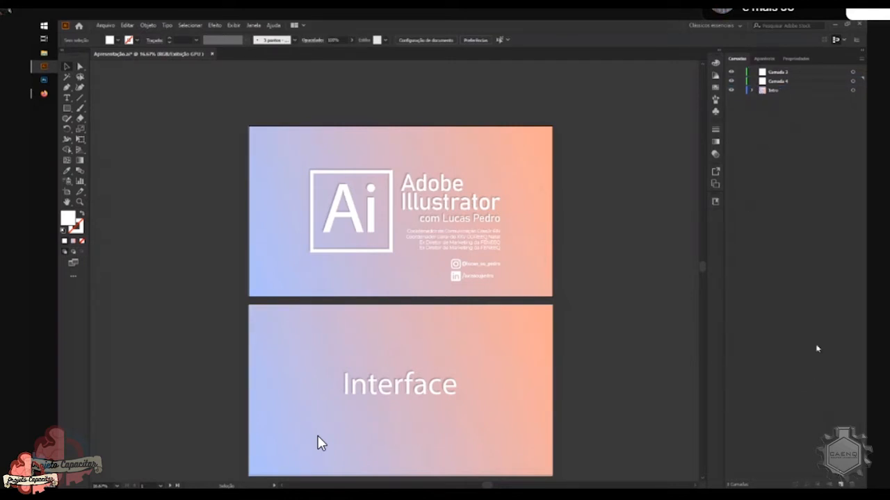
Delete the empty layers Camada 3 and Camada 4 together
left_click(792, 81)
left_click(786, 73, "shift")
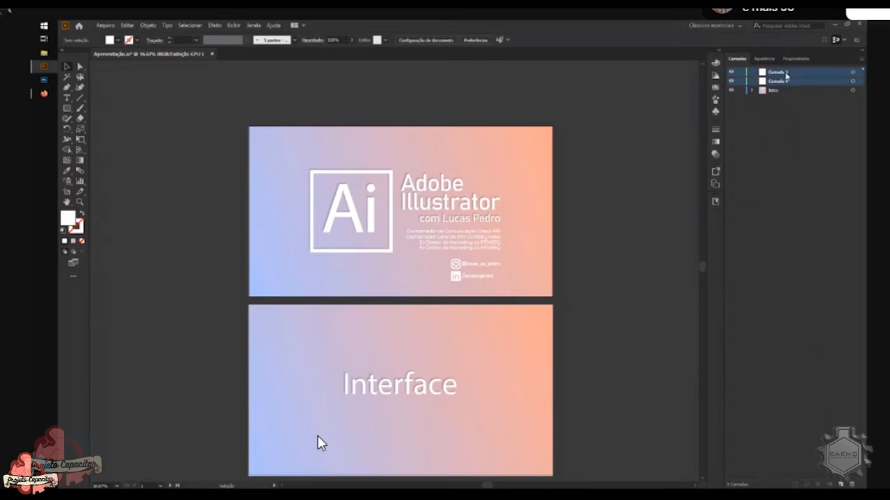
left_click(852, 484)
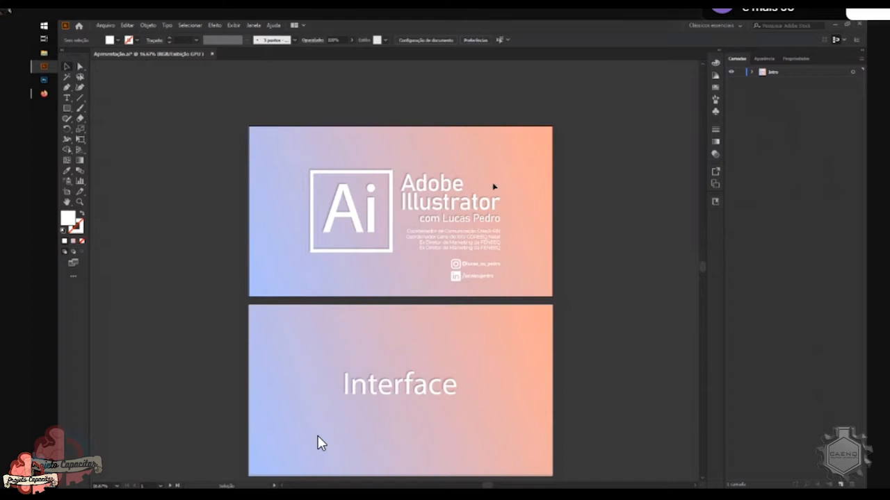
Expand the Intro layer and compare the document's properties with those of the presenter's name text
left_click(751, 72)
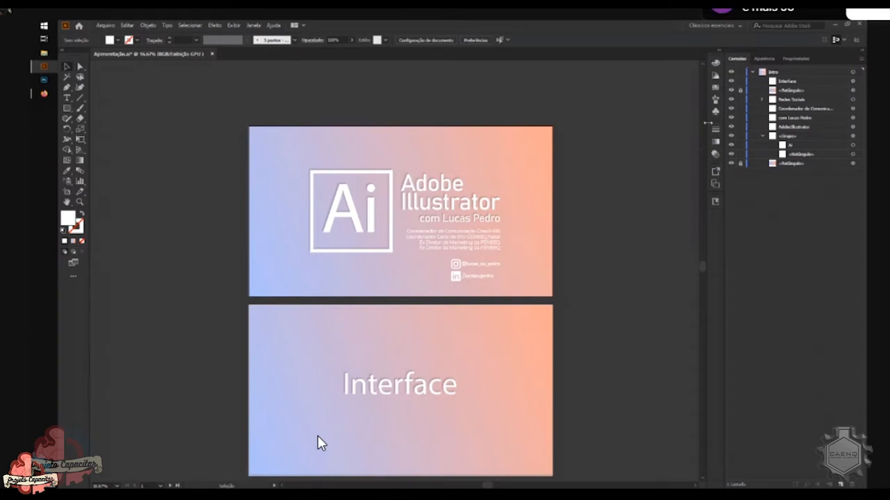
left_click(798, 59)
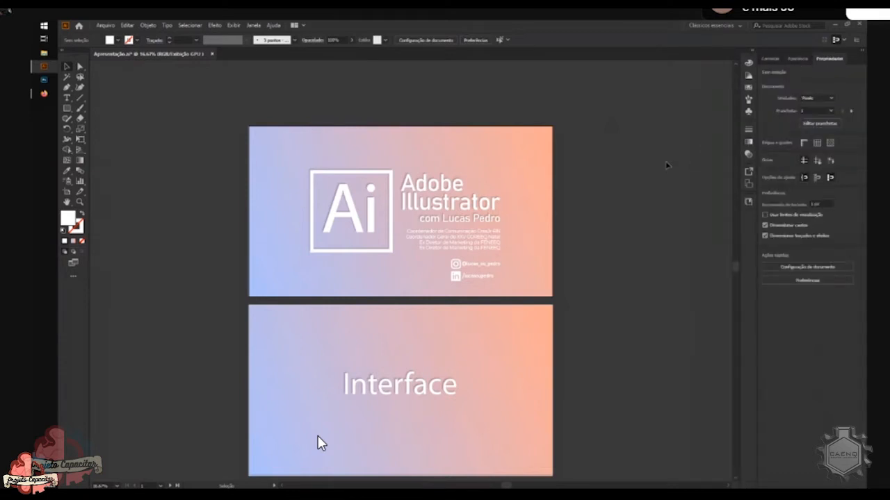
left_click(770, 59)
left_click(859, 118)
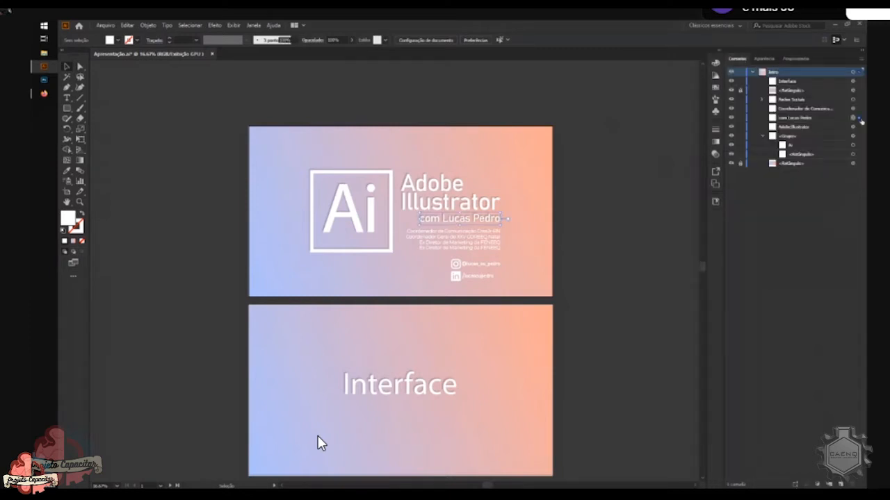
left_click(796, 59)
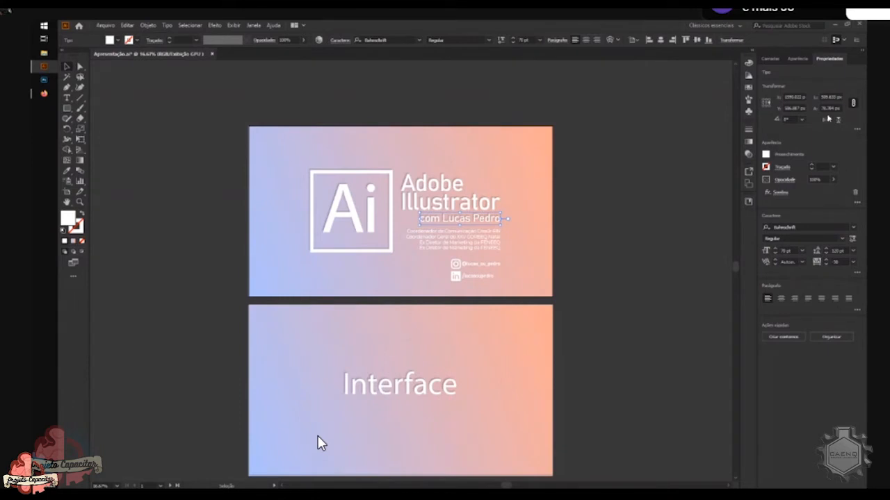
left_click(767, 103)
Isolate the Ai logo group on its square frame and show the frame's properties
double_click(366, 246)
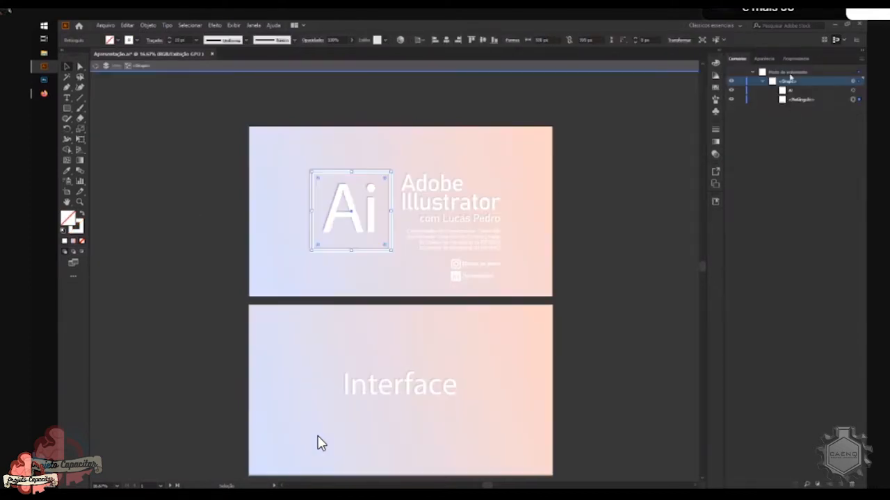
left_click(764, 59)
left_click(786, 60)
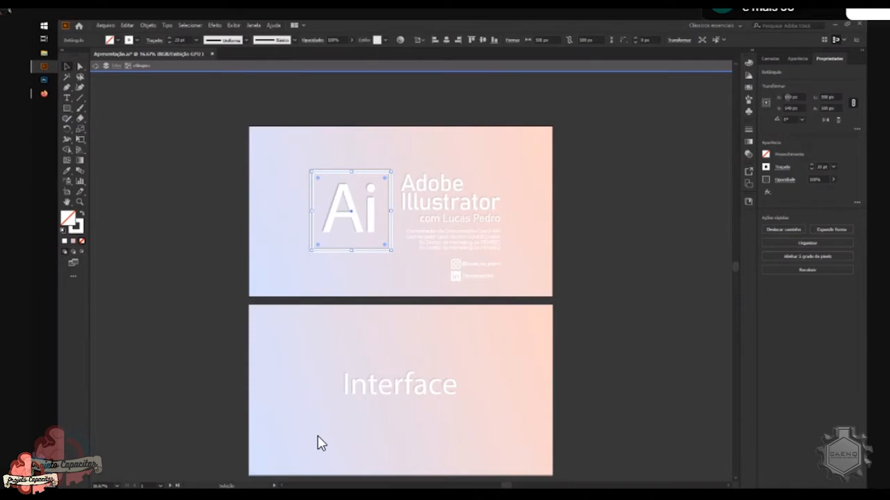
Examine the square frame's position and appearance values, and try setting its width to 550 px
left_click(786, 98)
key("Tab")
left_click(814, 137)
left_click(830, 96)
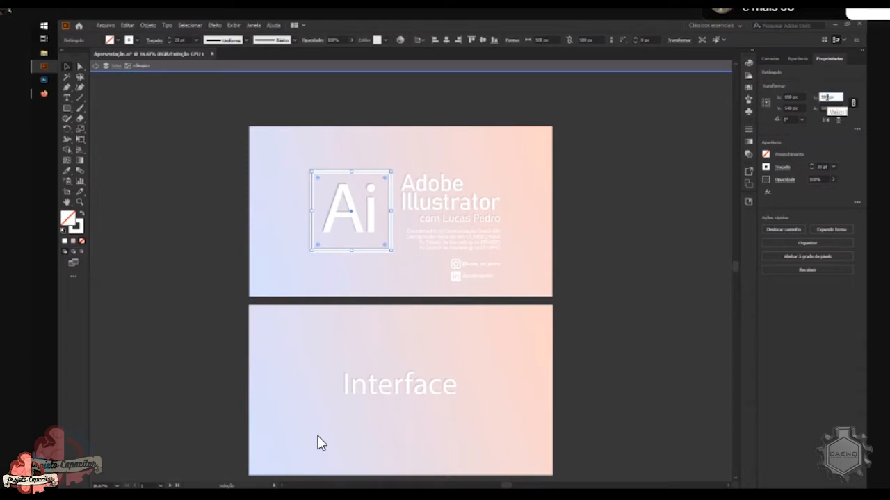
type("550")
key("Return")
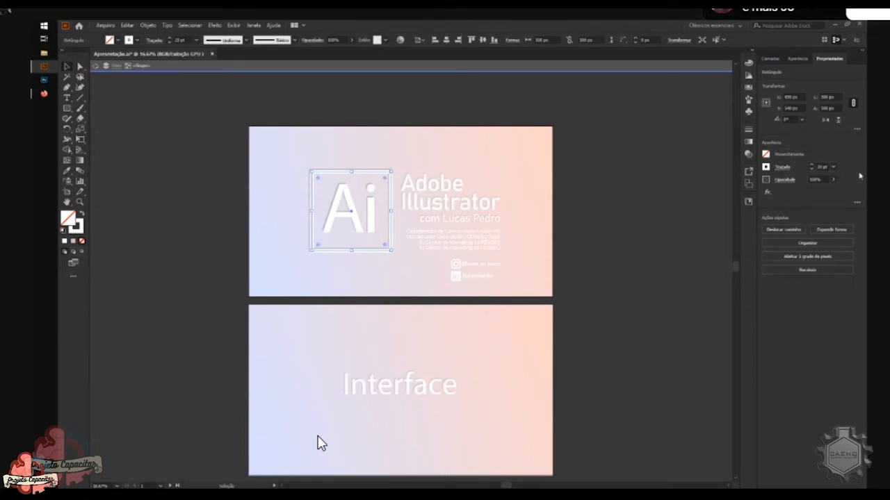
left_click(799, 207)
Try aligning the square frame to the first artboard's left edge, and centre it horizontally and vertically on the artboard
left_click(435, 40)
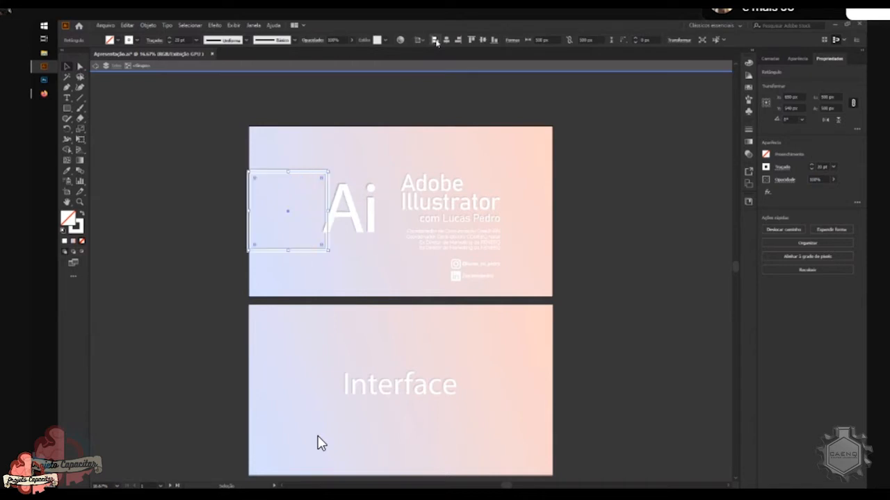
left_click(446, 41)
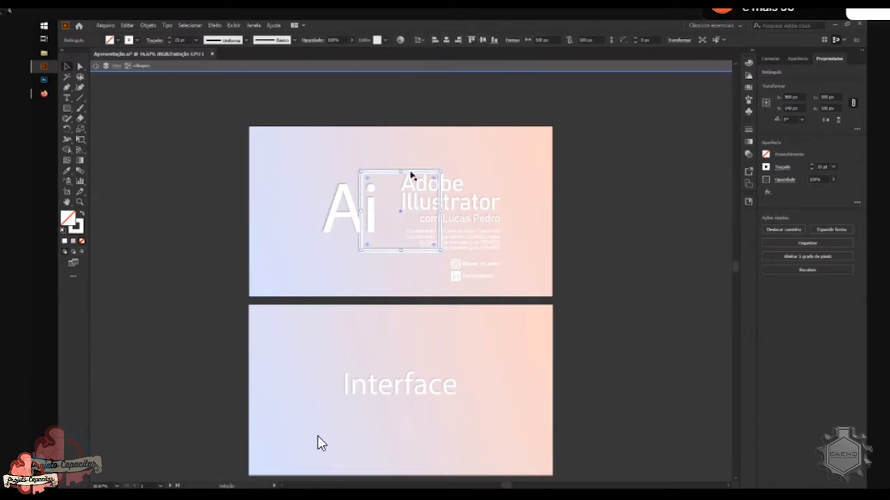
left_click_drag(411, 175, 485, 142)
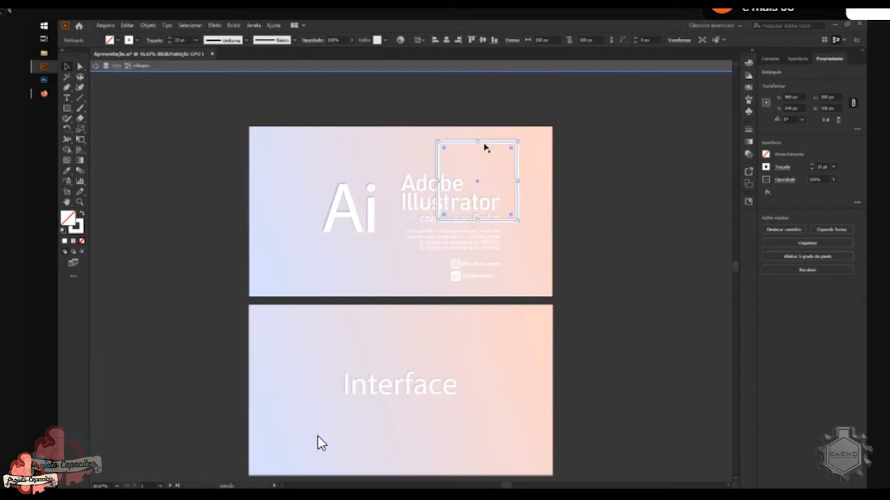
left_click(482, 40)
left_click(443, 40)
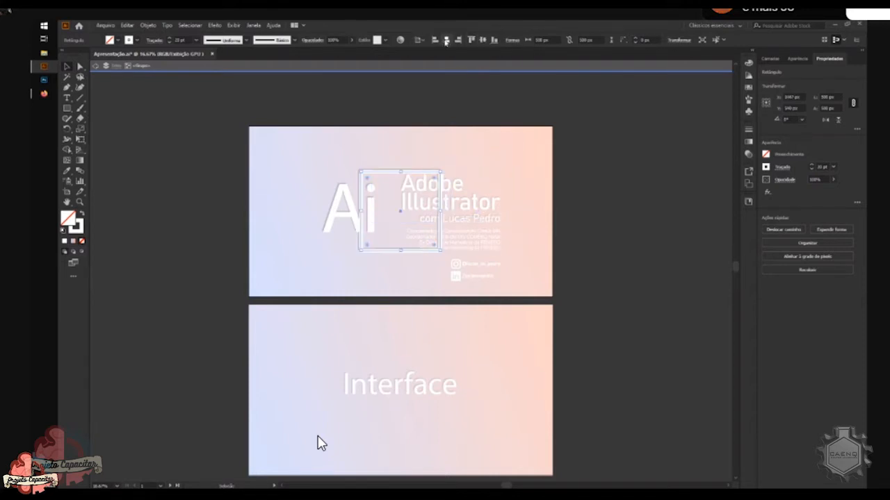
Undo the square frame's alignment changes to restore its place around the Ai text, and exit the group's isolation
left_click(522, 241)
key("ctrl+z")
key("ctrl+z")
key("ctrl+z")
key("ctrl+z")
key("ctrl+z")
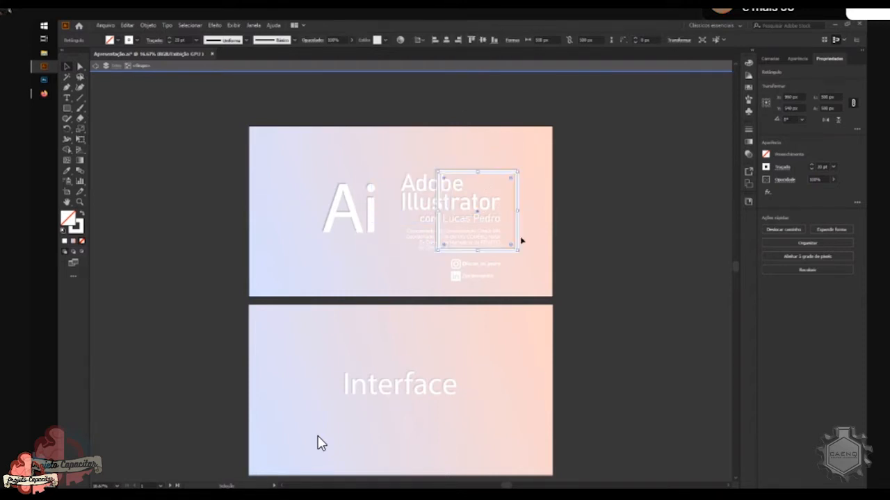
key("ctrl+z")
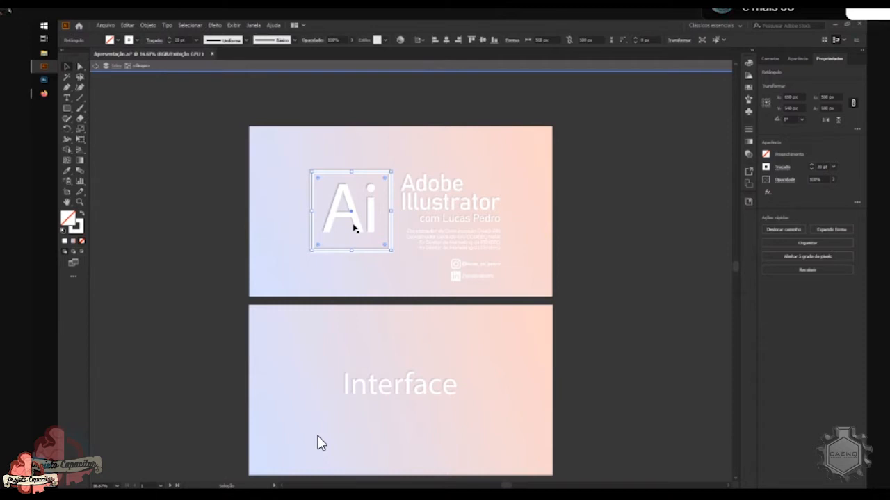
key("Escape")
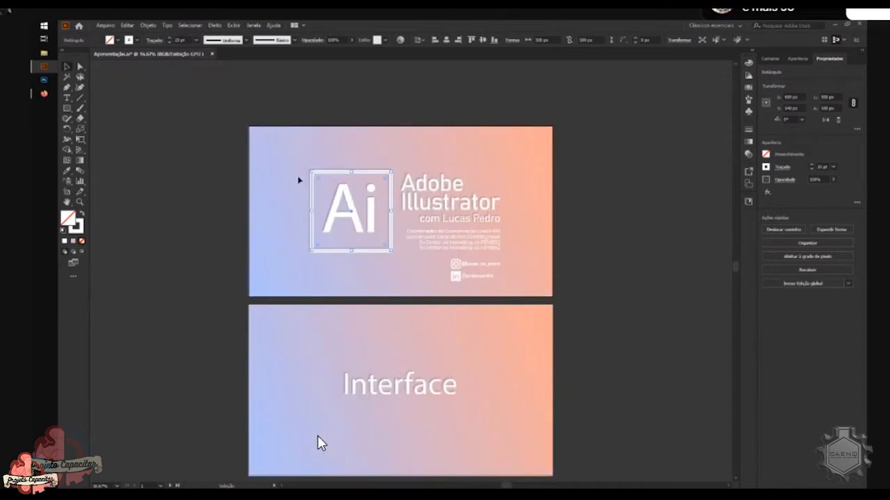
Try centring all first-artboard logo and text objects horizontally and vertically relative to the selection, and undo both alignments
left_click_drag(301, 155, 423, 201)
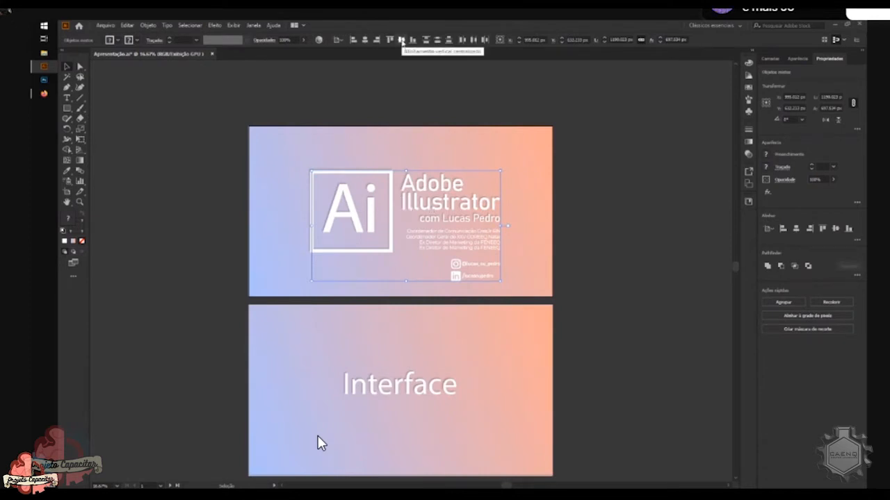
left_click(335, 43)
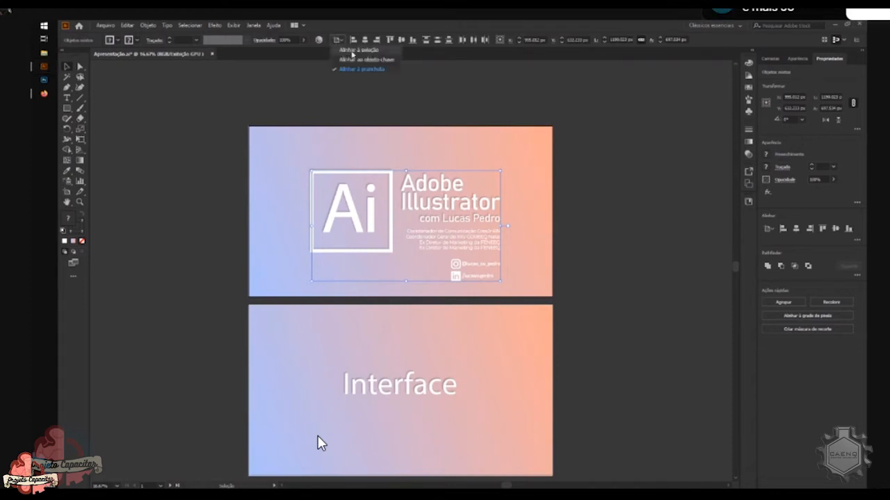
left_click(357, 54)
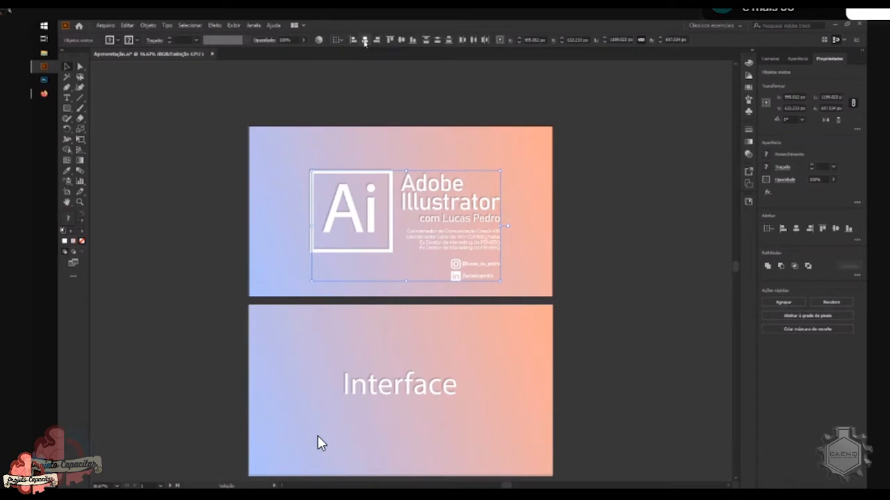
left_click(375, 40)
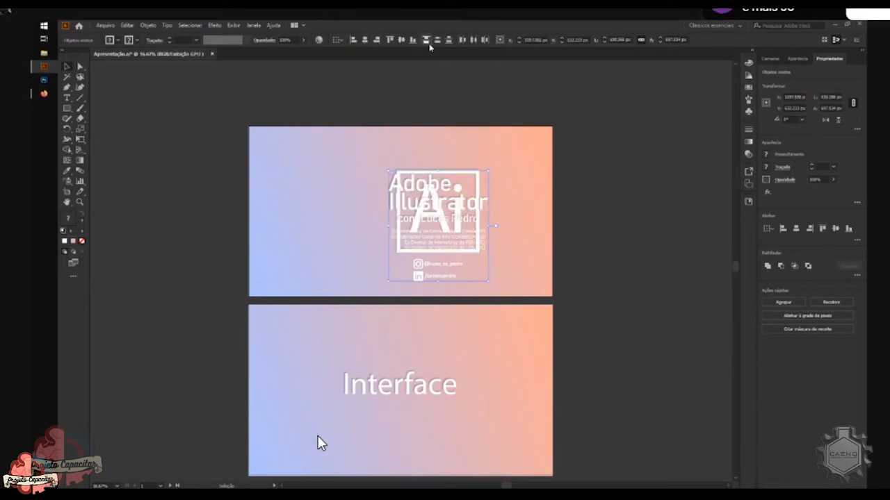
left_click(401, 41)
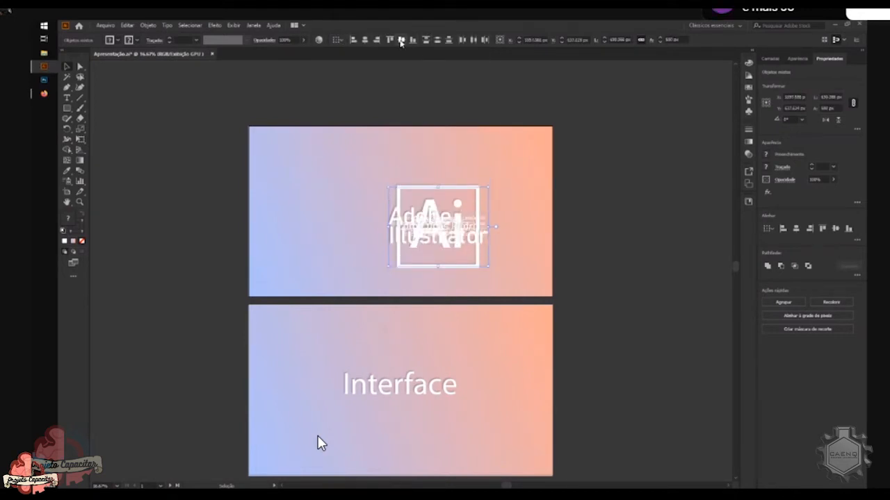
key("ctrl+z")
key("ctrl+z")
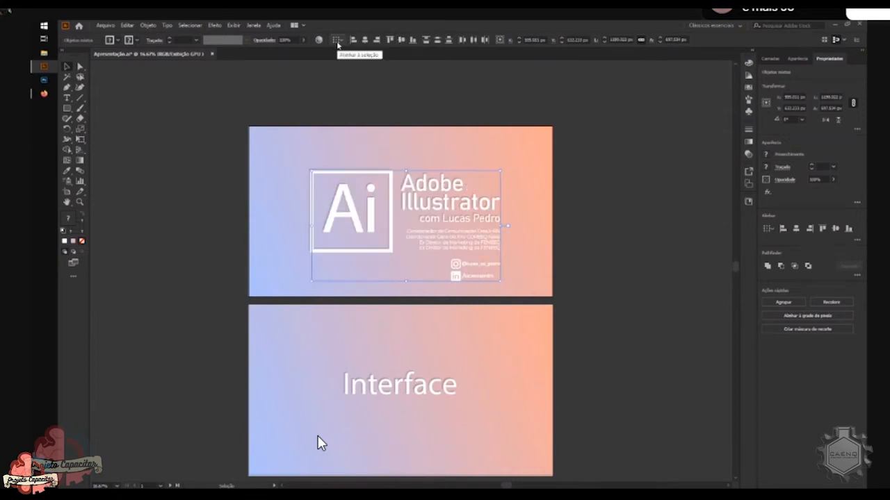
Try centring the selected objects horizontally with the small description text as key object, and undo the alignment
left_click(338, 43)
left_click(358, 62)
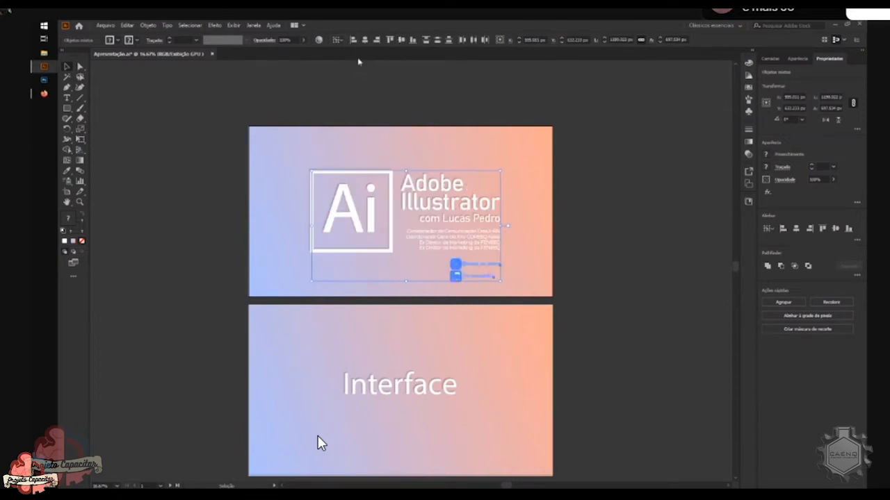
left_click(459, 247)
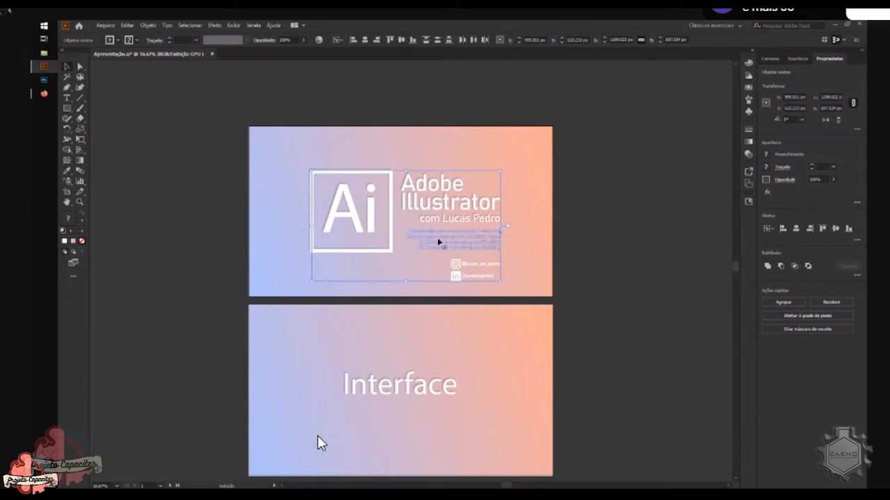
left_click(366, 43)
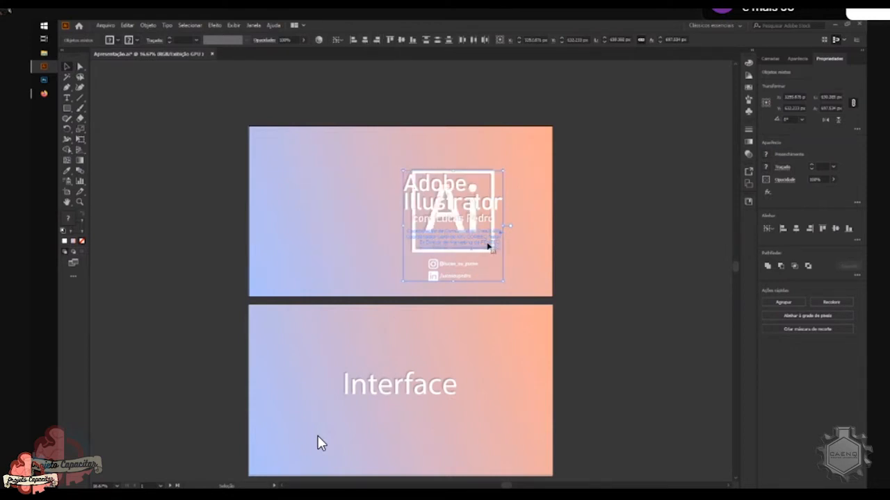
key("ctrl+z")
Try centring the selected objects vertically with the Ai logo group as key object, and undo the alignment
left_click(344, 216)
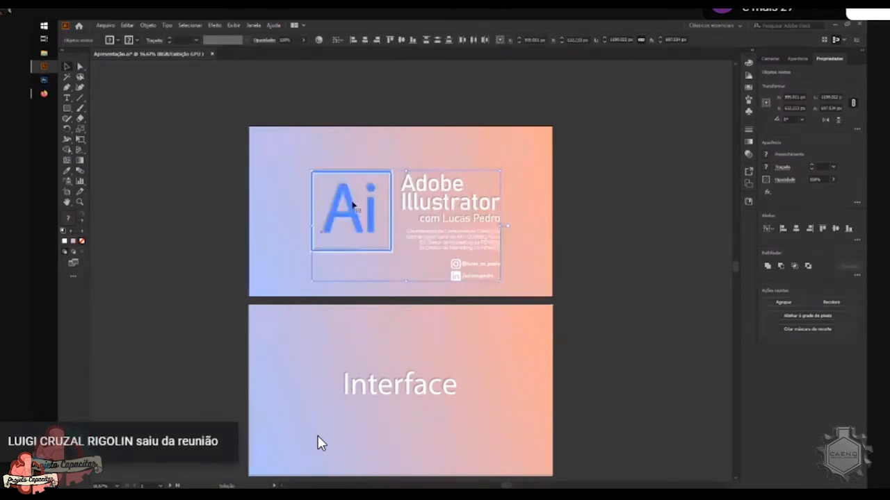
left_click(401, 39)
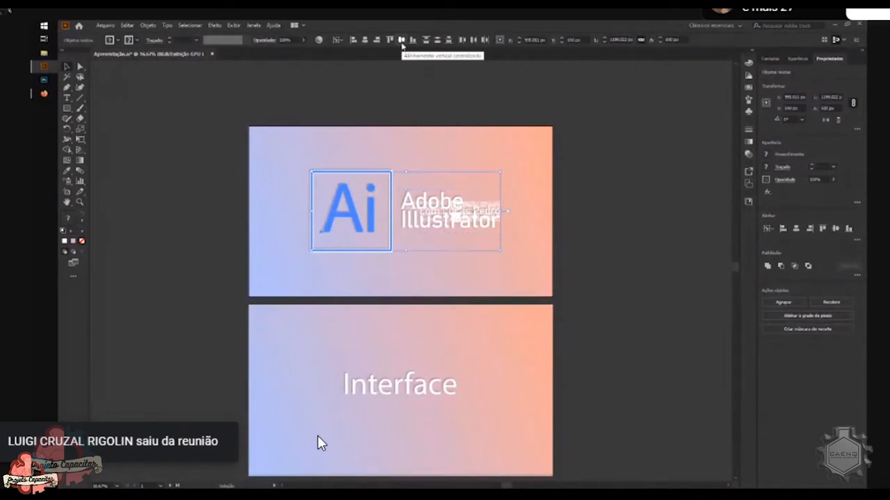
key("ctrl+z")
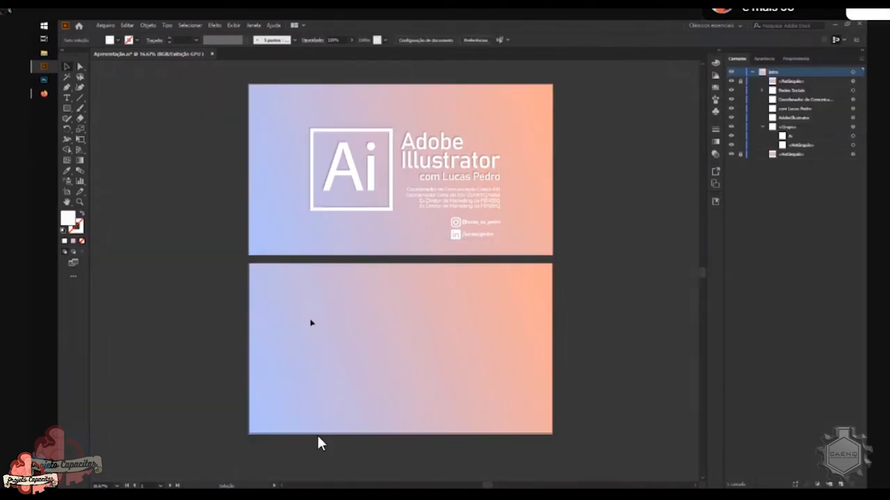
Delete the gradient background rectangle from the second artboard
scroll(311, 321, "down", 1)
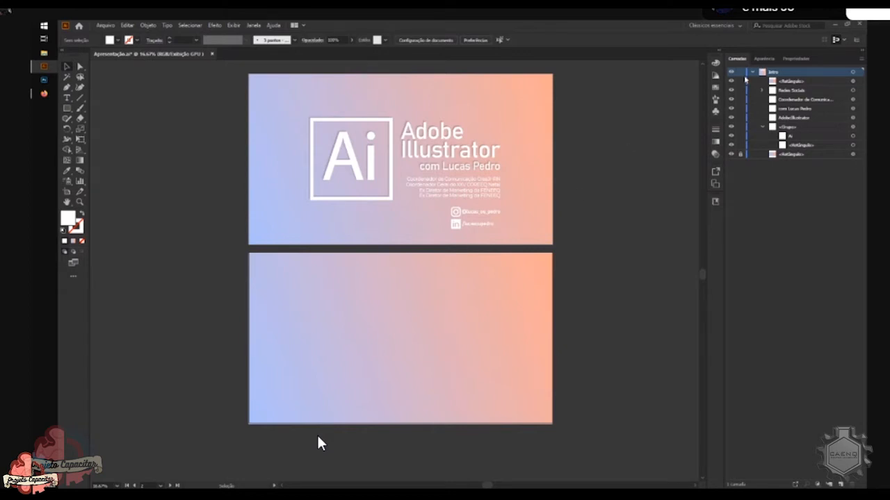
left_click_drag(422, 335, 215, 391)
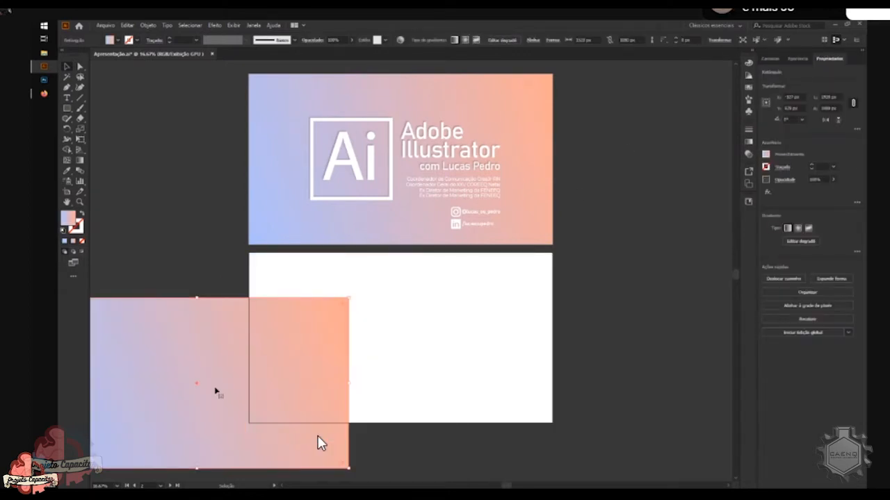
key("Delete")
Create a 1920 × 1080 px rectangle over the second artboard by entering exact dimensions
left_click(66, 108)
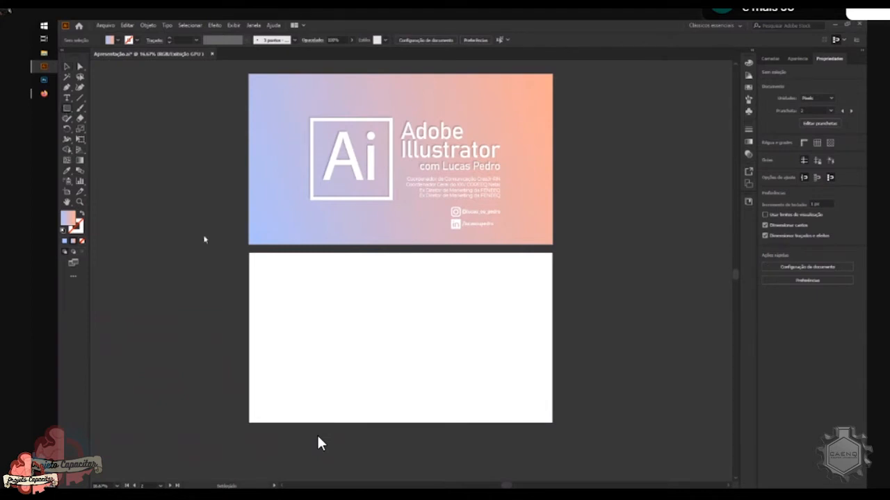
left_click(292, 283)
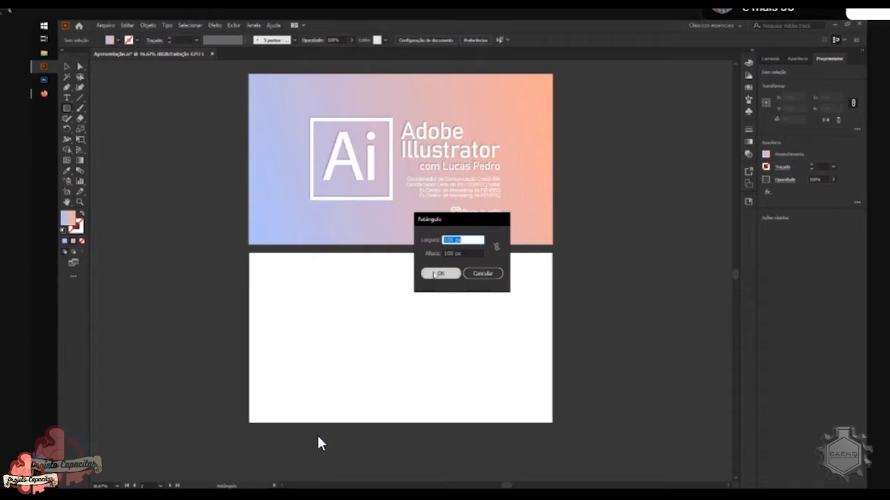
left_click_drag(450, 223, 309, 271)
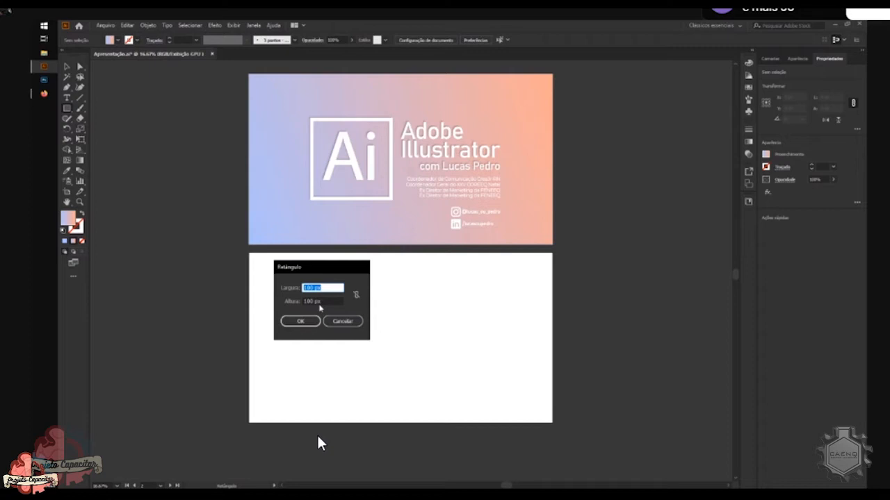
type("1920")
key("Tab")
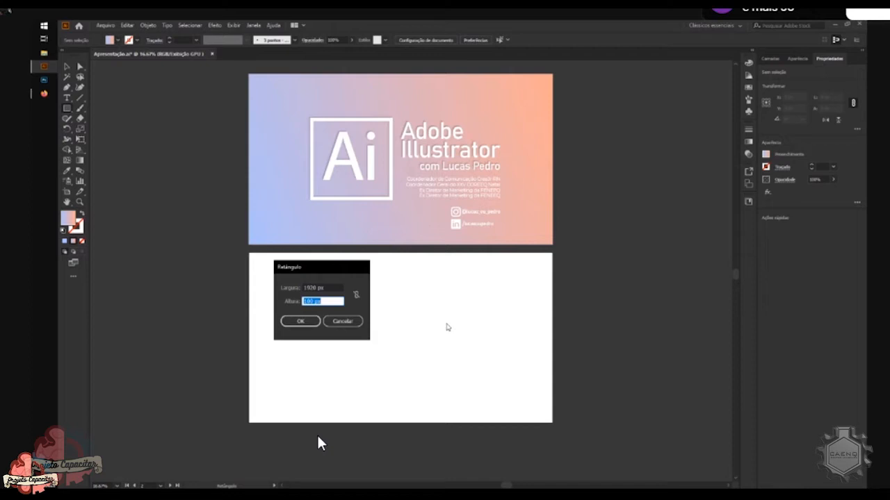
type("10")
key("Return")
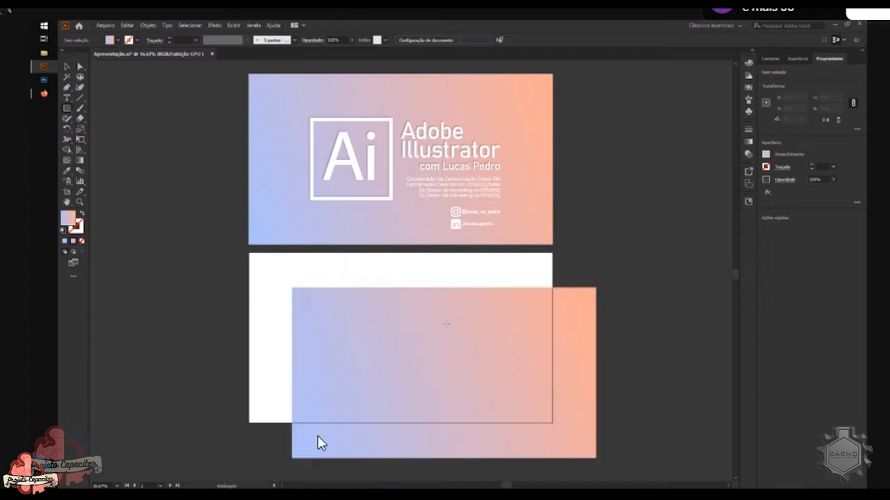
key("v")
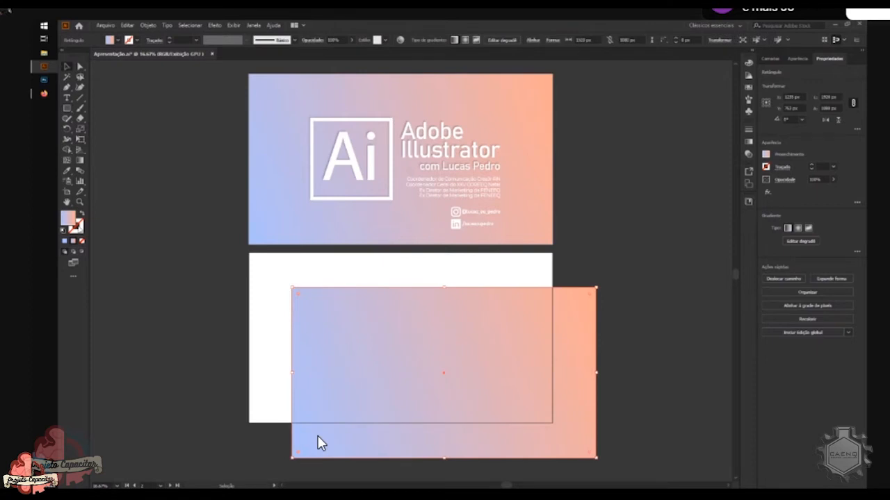
Change the new rectangle's gradient fill to a solid coral colour and shift the rectangle slightly down and left
double_click(72, 217)
left_click_drag(415, 222, 400, 226)
key("Return")
left_click(64, 241)
left_click_drag(396, 390, 369, 415)
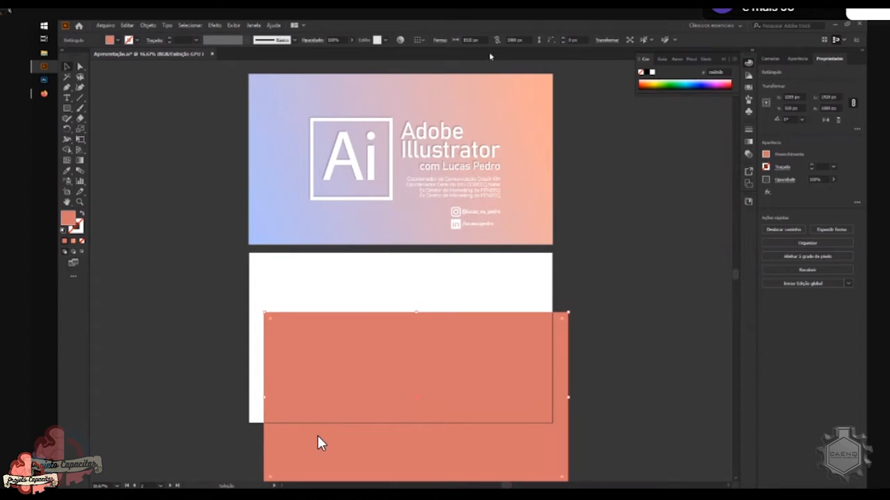
Align the coral rectangle to the artboard, centring it horizontally and vertically on the second artboard
left_click(797, 59)
left_click(419, 39)
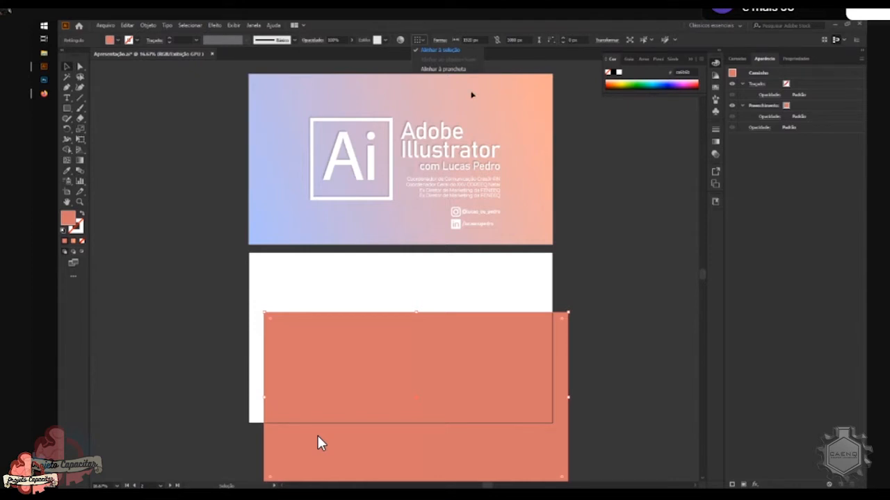
left_click(464, 71)
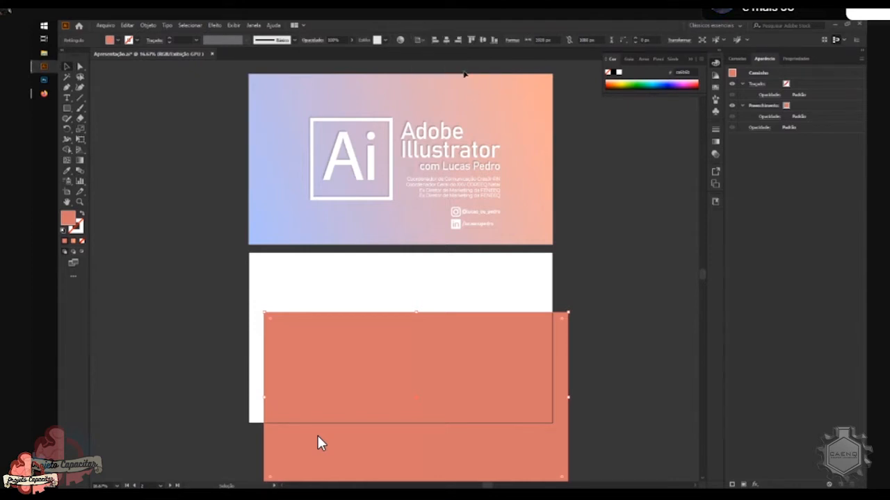
left_click(444, 41)
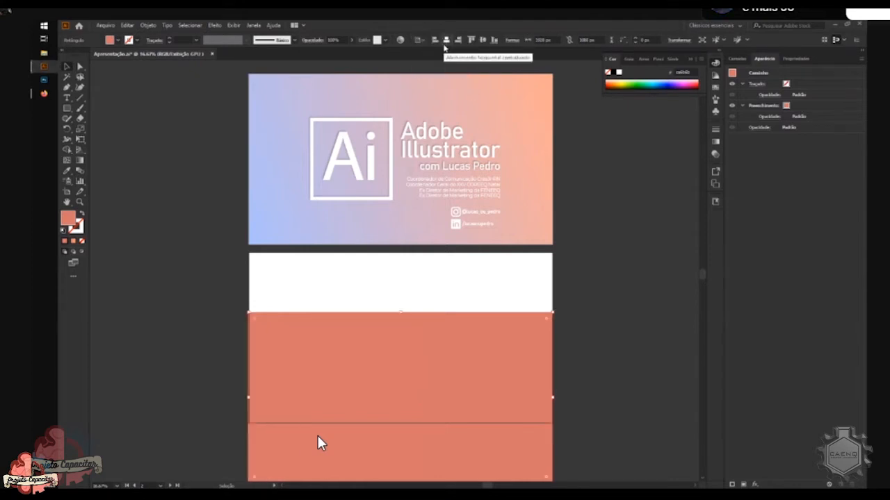
left_click(483, 40)
left_click(609, 287)
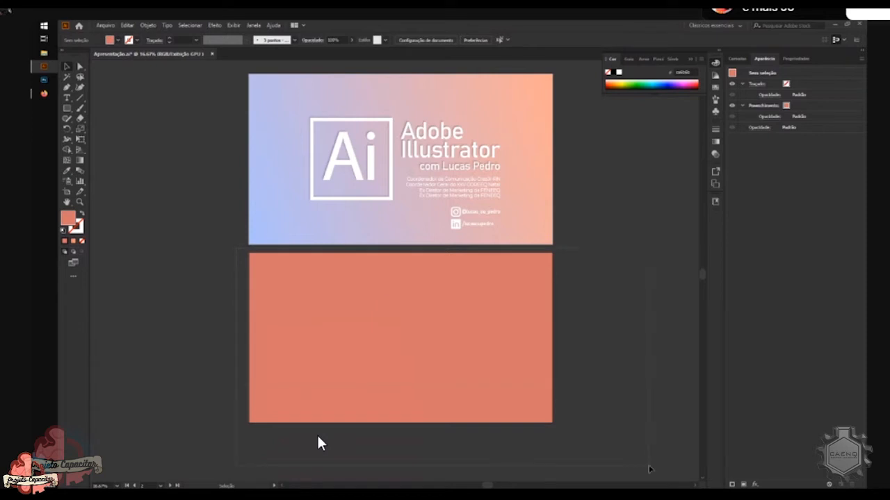
Compare the coral rectangle's properties with the document properties shown when nothing is selected
scroll(583, 441, "down", 2)
left_click(396, 307)
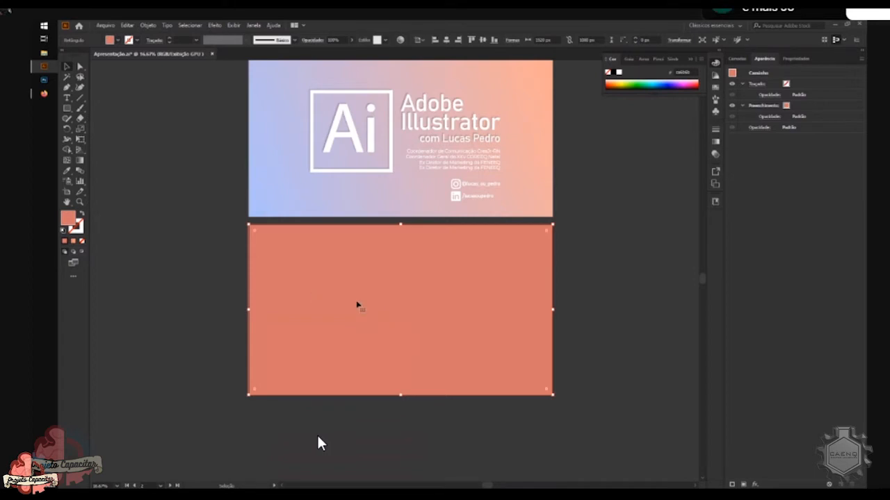
left_click(791, 60)
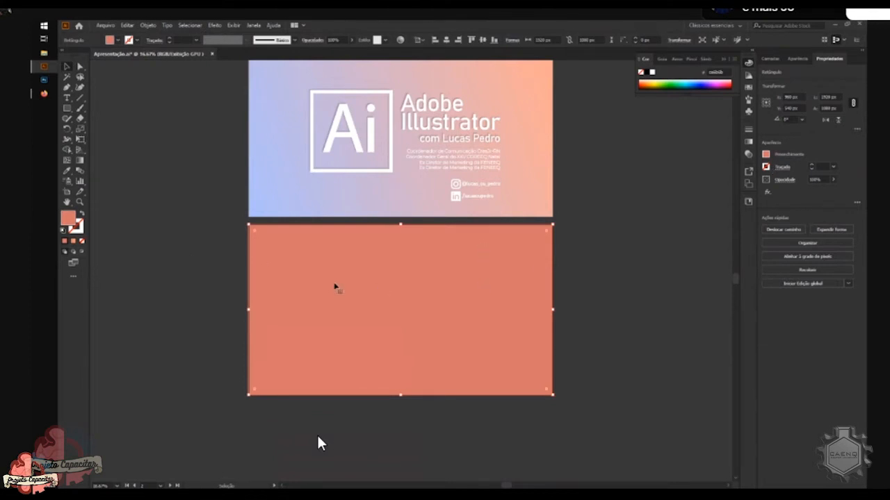
left_click(154, 289)
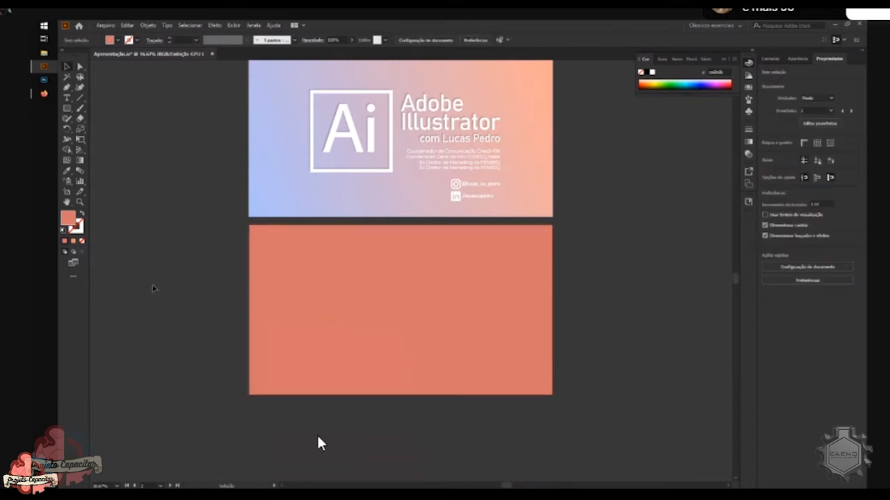
left_click(465, 285)
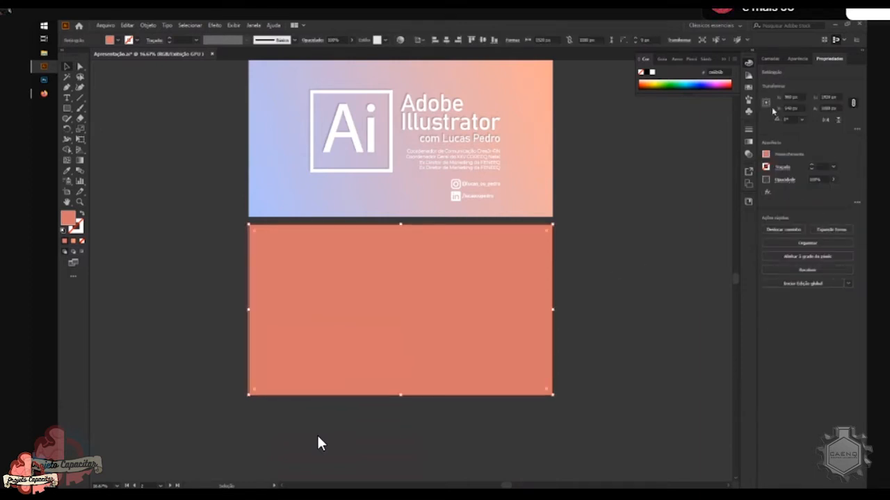
Lock the coral rectangle in its layer so the second artboard's background cannot be selected
left_click(772, 61)
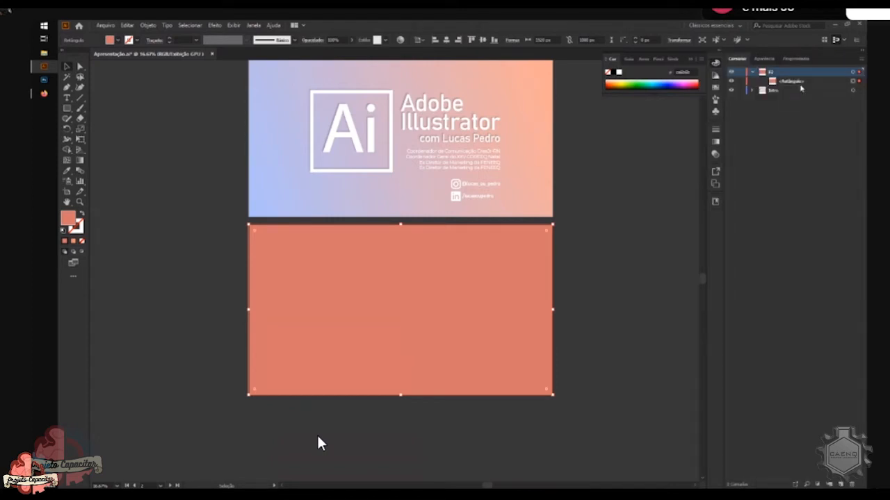
left_click(740, 81)
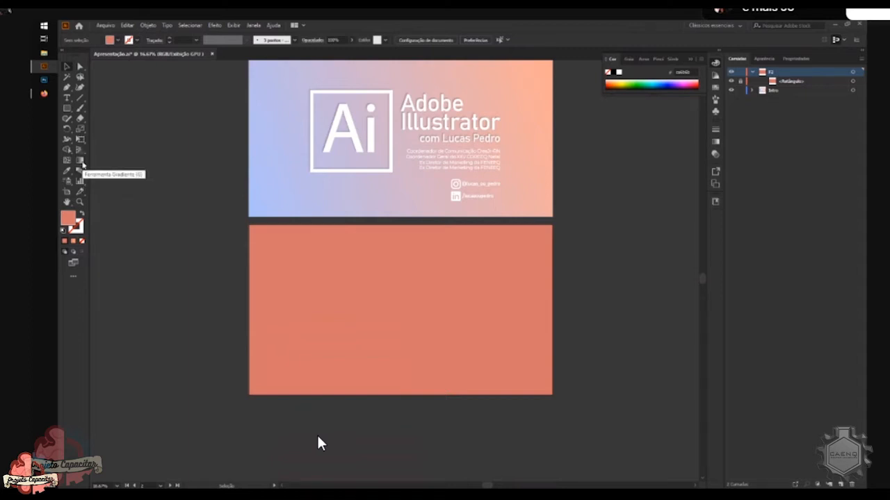
Draw an area text frame across most of the coral artboard with the Type tool, and delete it
left_click(81, 161)
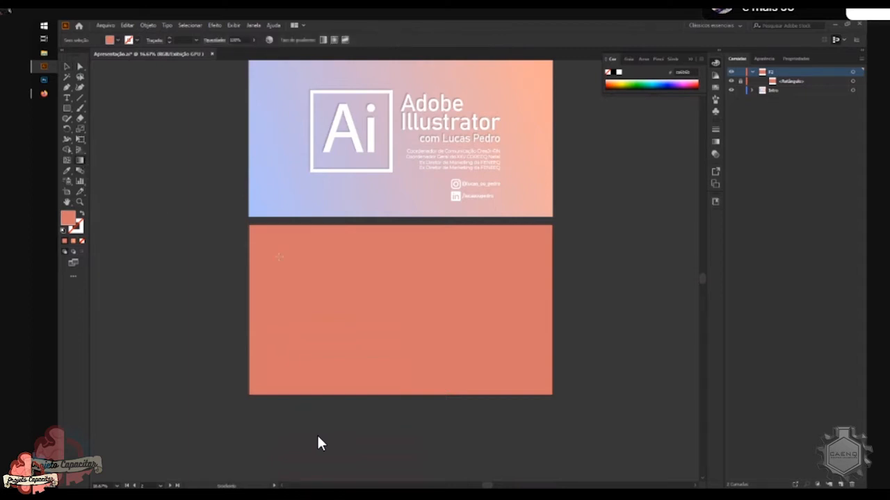
key("v")
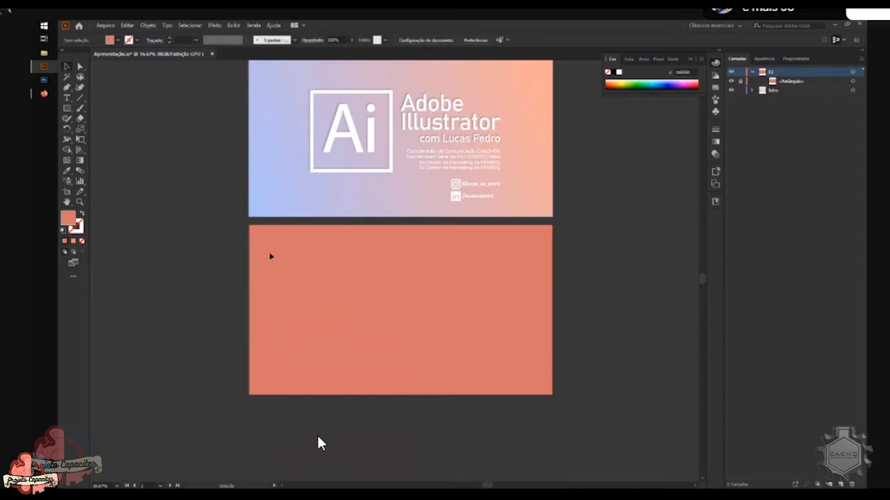
key("t")
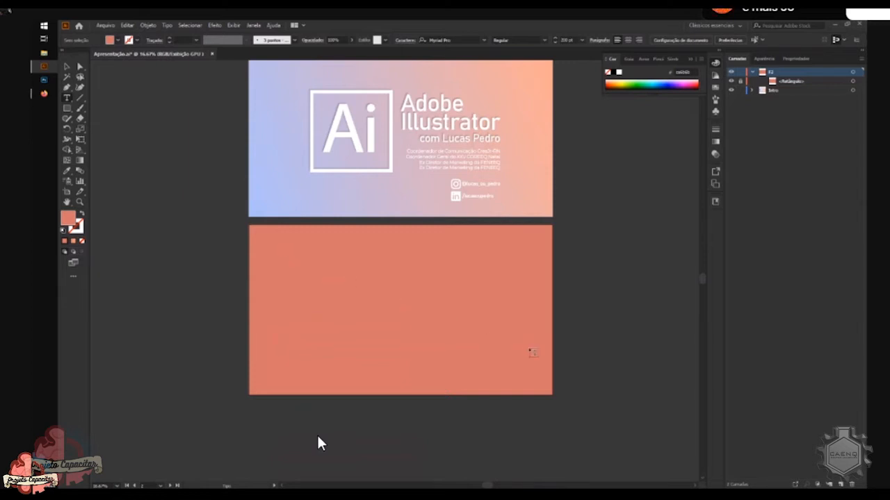
left_click_drag(277, 240, 522, 379)
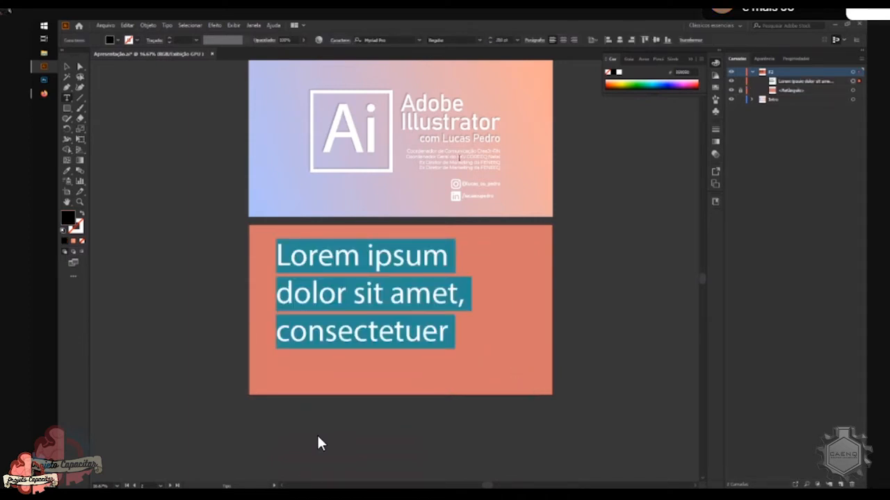
key("Escape")
key("Delete")
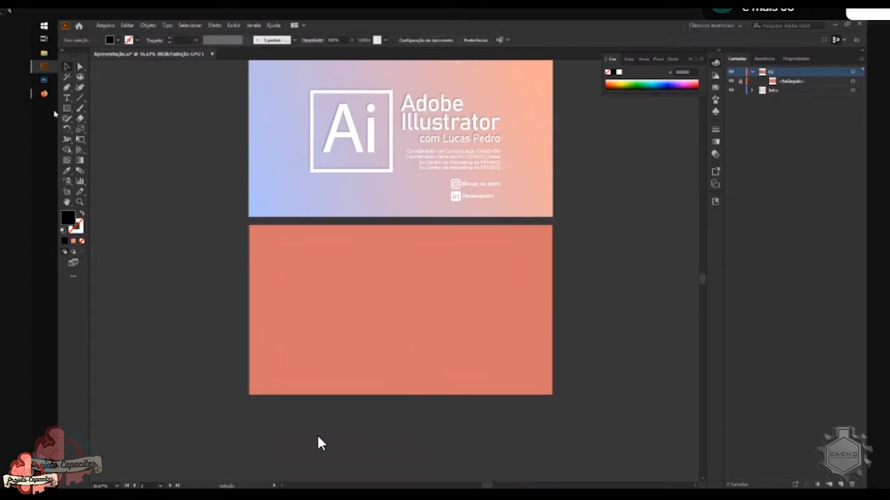
Demonstrate point text by entering a long unbroken string of letters on the coral artboard, and undo it
left_click(68, 99)
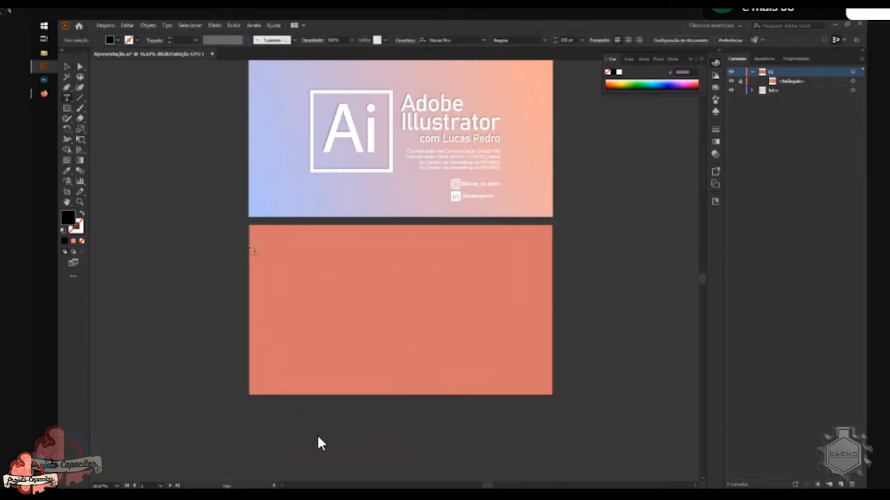
left_click(308, 260)
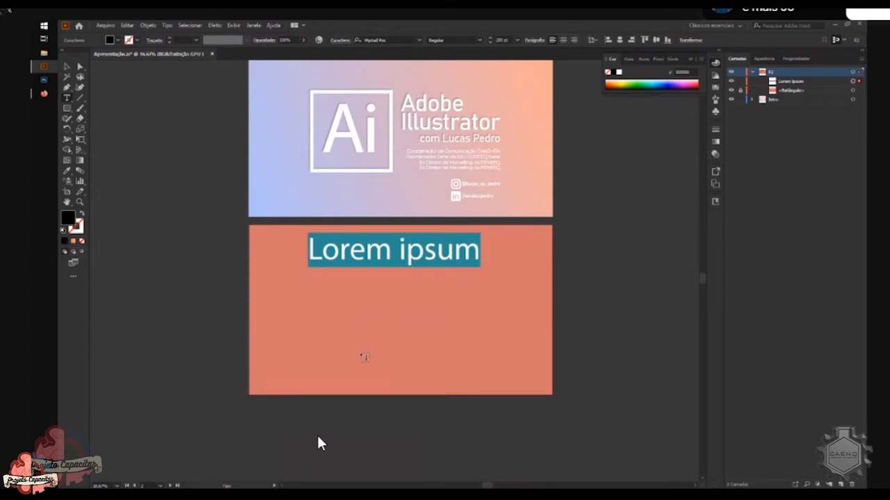
key("BackSpace")
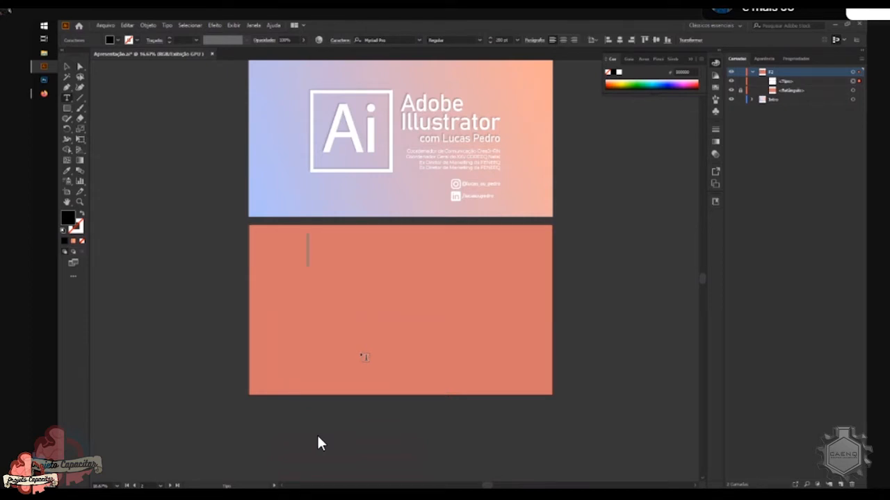
type("Lajashdgjfgsdfsdfsfsdfsgfsd")
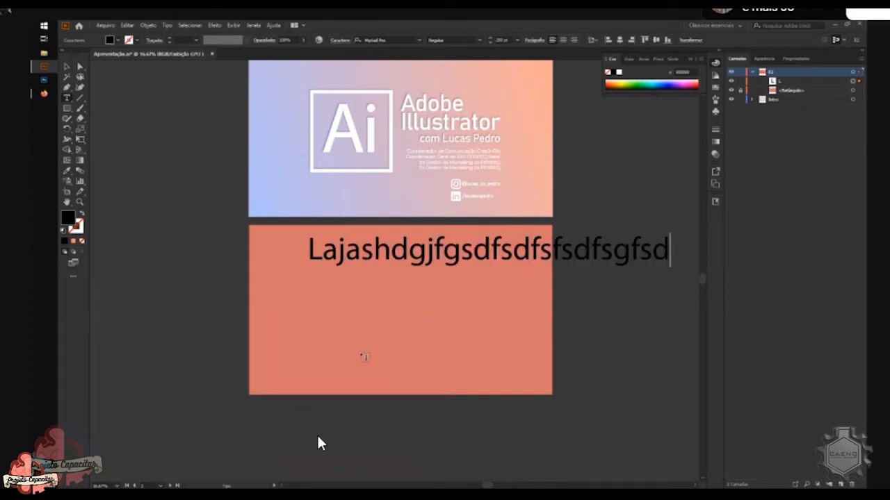
type("fjhvshvdshvsdvsvsdvh")
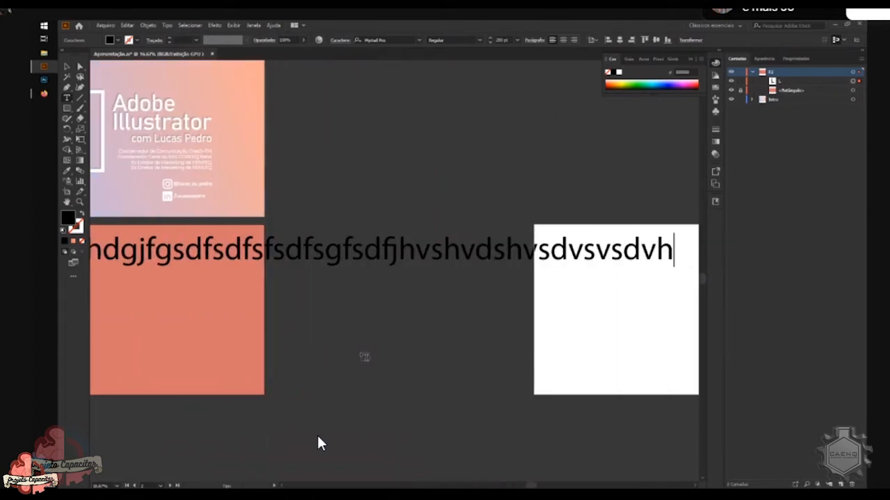
key("Escape")
key("ctrl+z")
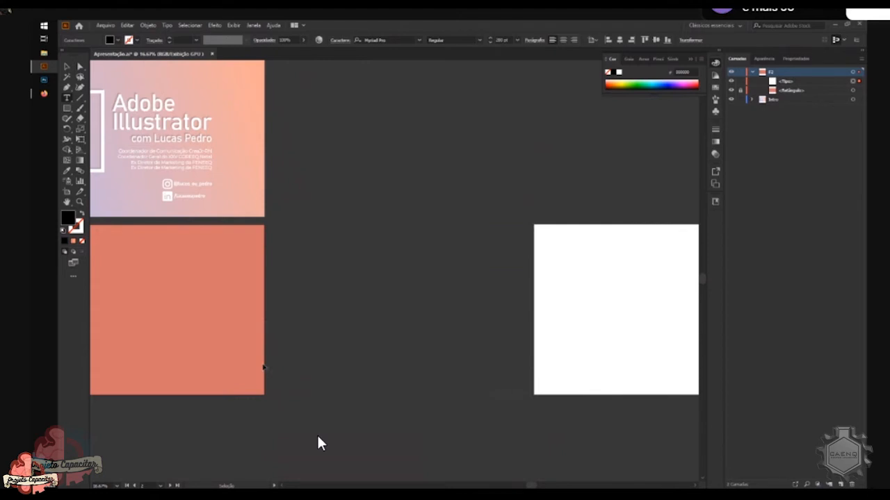
scroll(262, 370, "left", 5)
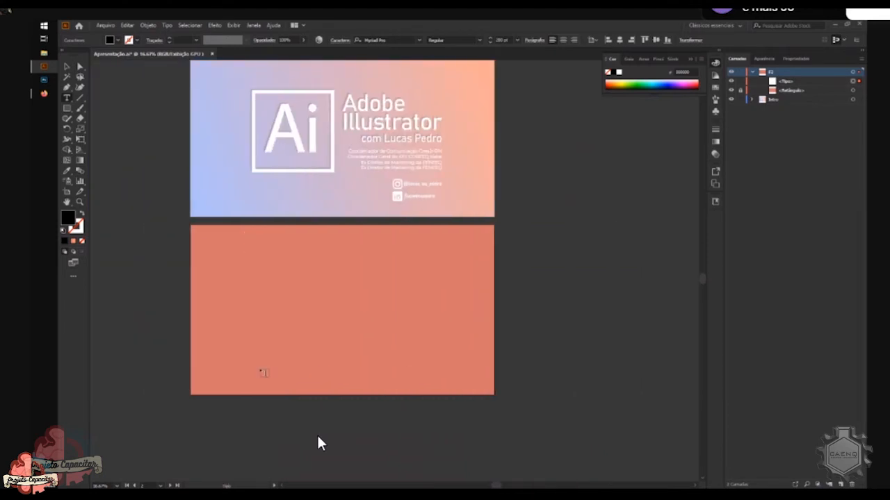
key("Escape")
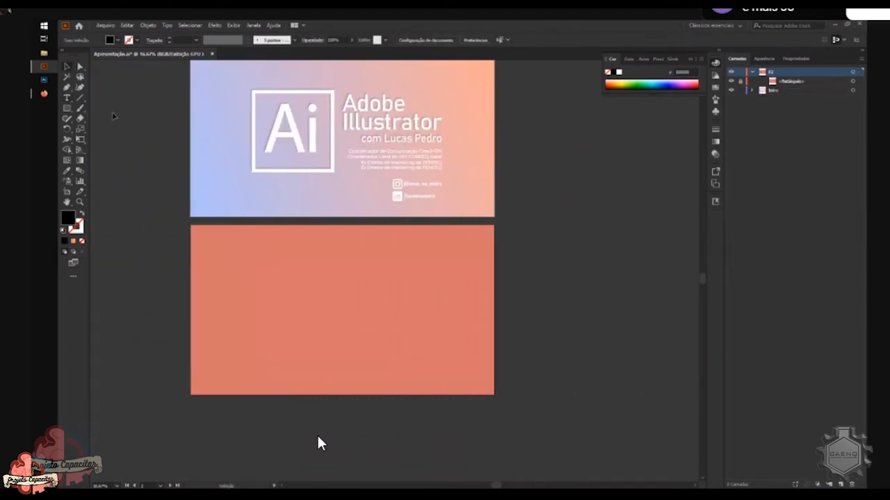
Demonstrate area text by filling a frame on the coral artboard with repeated letters that wrap, and delete it
key("t")
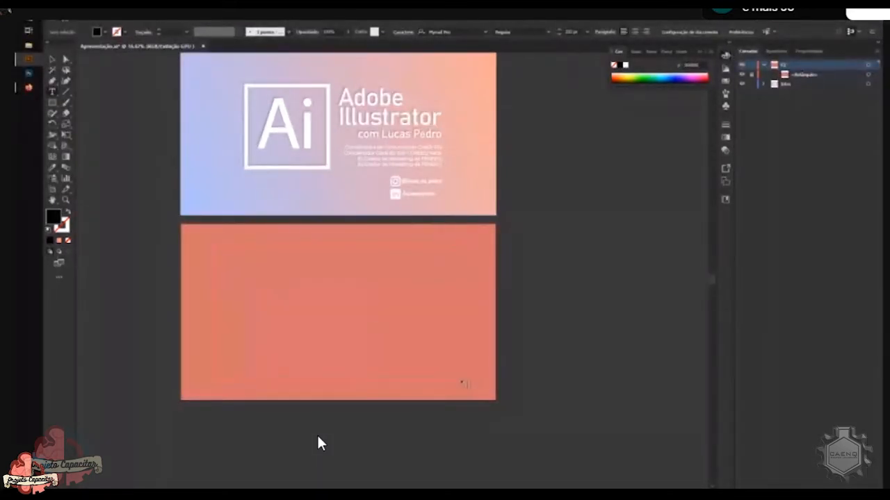
left_click_drag(214, 243, 458, 381)
type("ll")
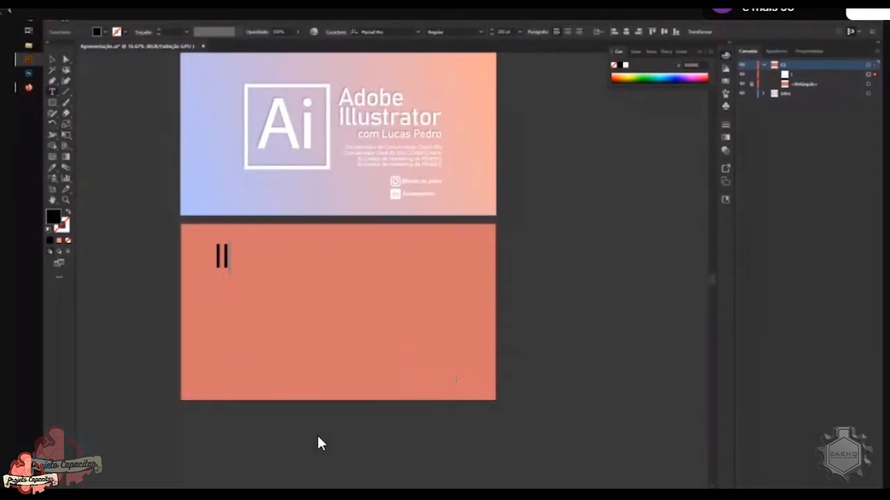
type("lllllllllllllllllllllllllllllllllllll-la")
type("aaaaaaaaaaaaaa")
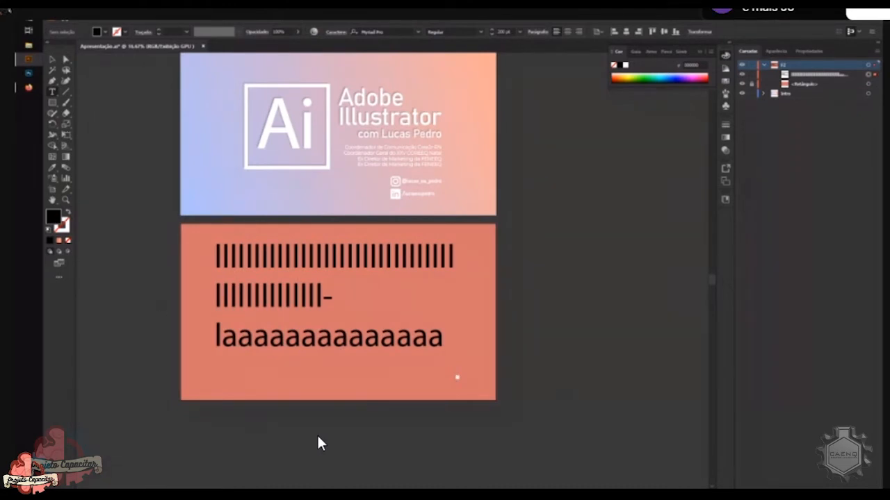
key("ctrl+a")
left_click(297, 299)
left_click_drag(440, 338, 200, 244)
key("Escape")
key("Delete")
Place a point text object with the default placeholder wording near the upper edge of the coral artboard
left_click(52, 91)
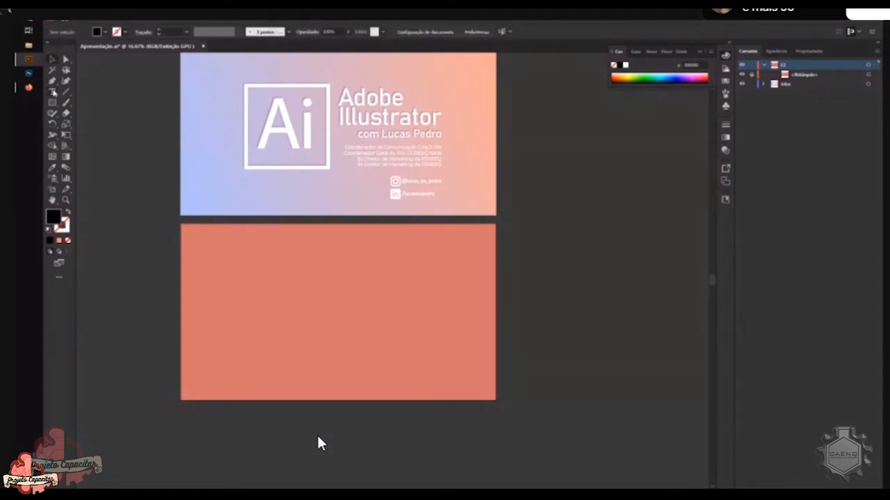
left_click(235, 256)
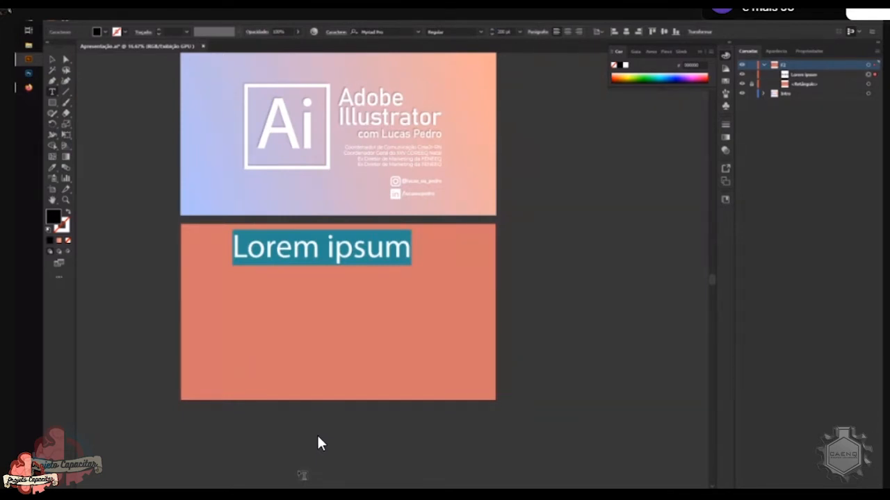
key("Escape")
Draw an area text frame below the placeholder point text for comparison, and delete the frame
left_click(52, 93)
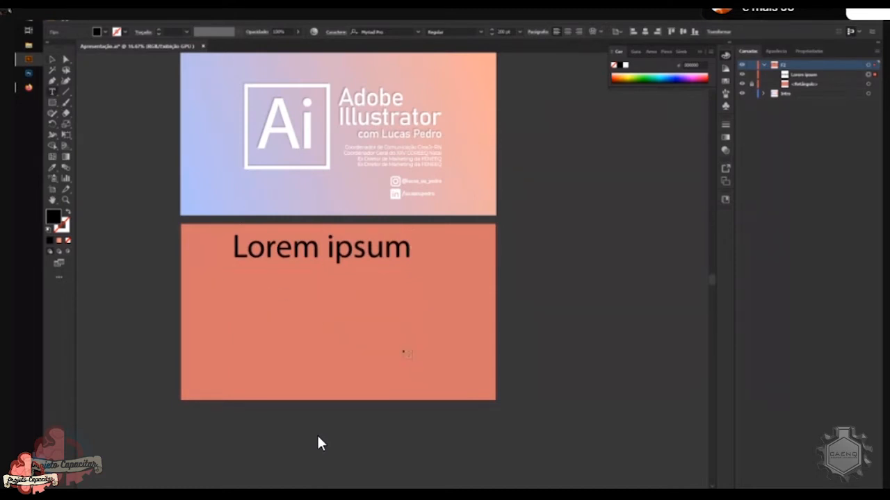
left_click_drag(481, 401, 466, 398)
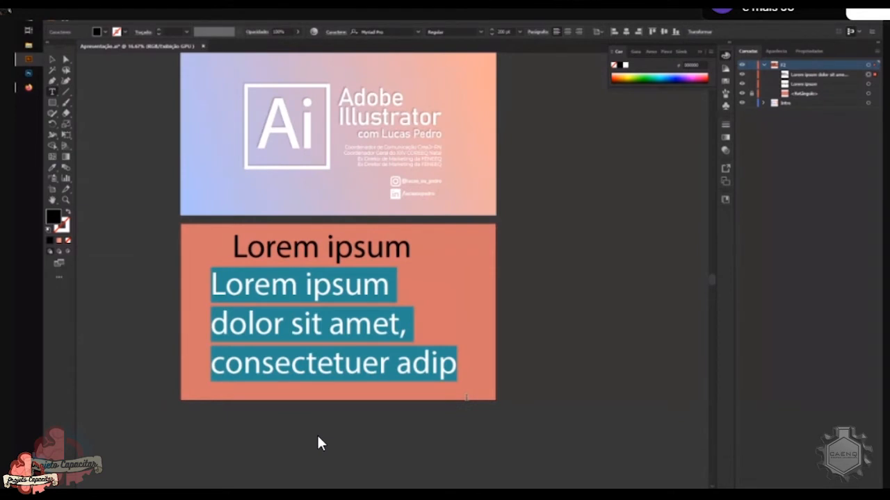
key("Escape")
key("Delete")
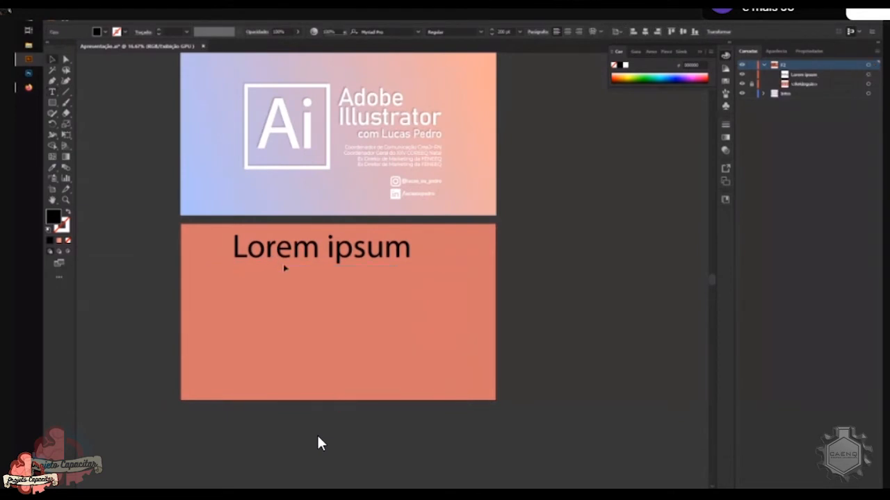
Move the placeholder text down to the middle of the coral artboard and replace its wording with "Gradiente"
left_click_drag(295, 254, 306, 317)
double_click(307, 317)
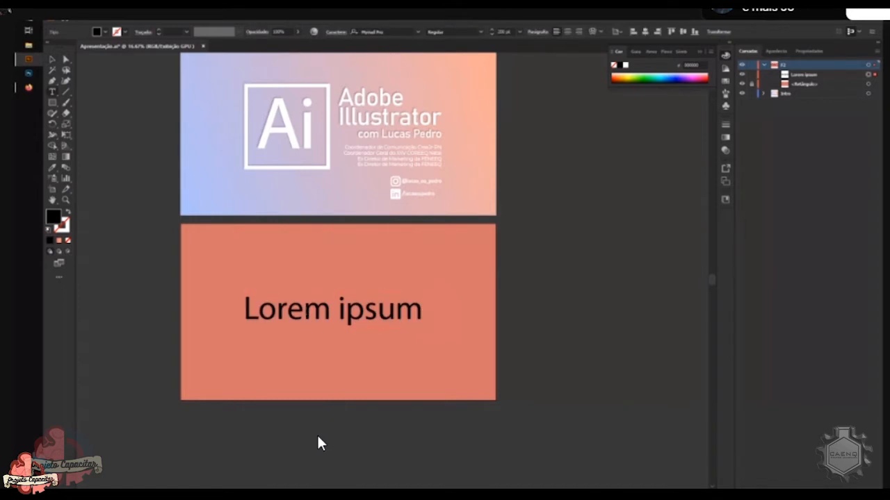
triple_click(306, 317)
type("Gradiente")
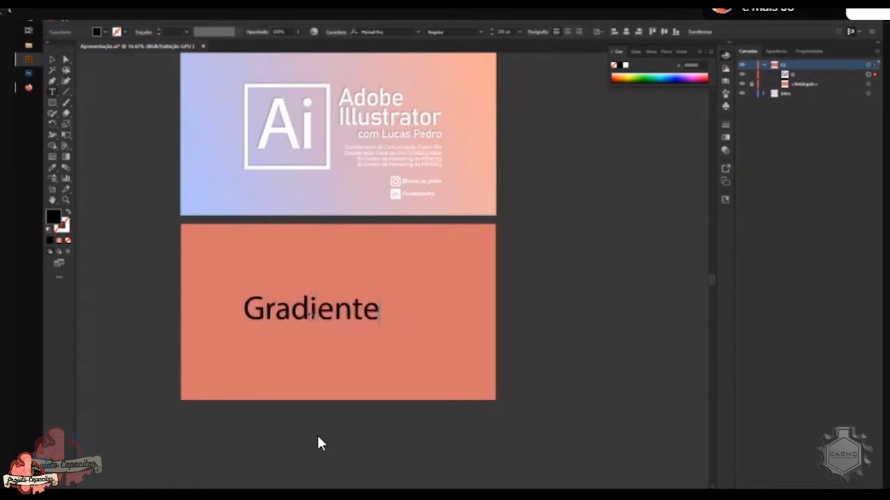
key("Escape")
Shift the "Gradiente" text slightly right, and centre it horizontally and vertically on the artboard
left_click_drag(284, 316, 303, 319)
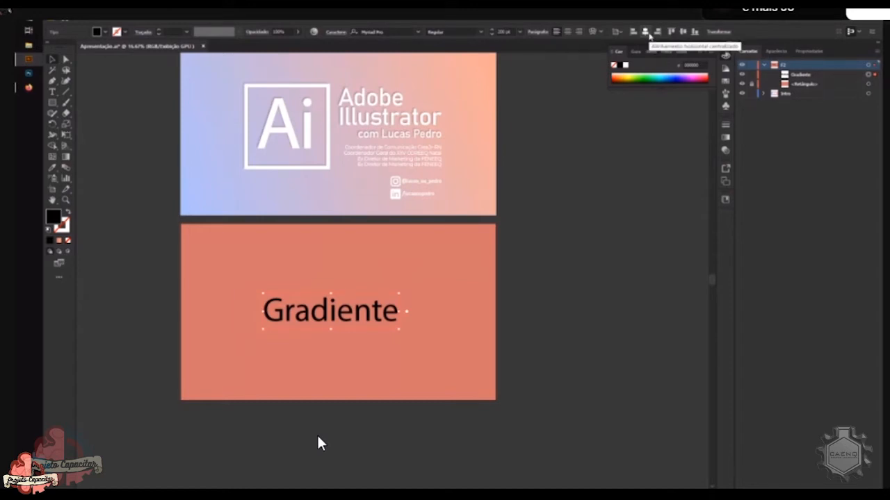
left_click(647, 33)
left_click(681, 34)
left_click(619, 240)
left_click(353, 313)
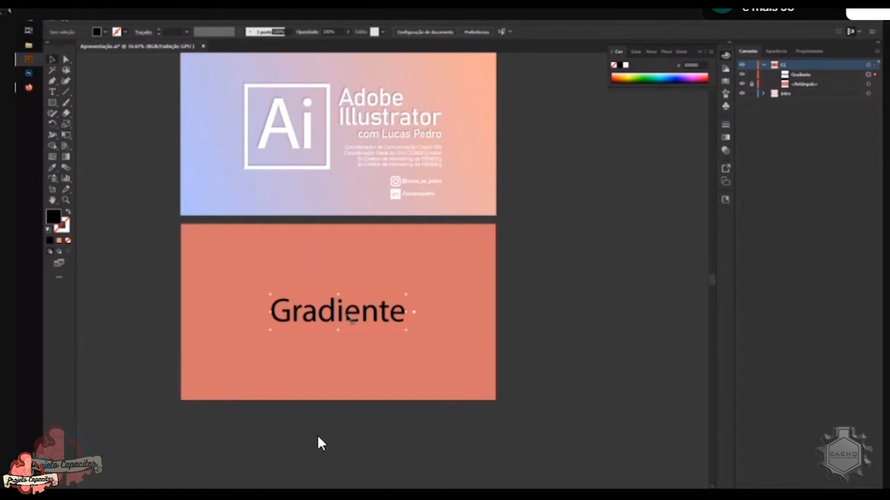
Examine the "Gradiente" text's character properties and check the font of the subtitle on the first artboard
left_click(813, 53)
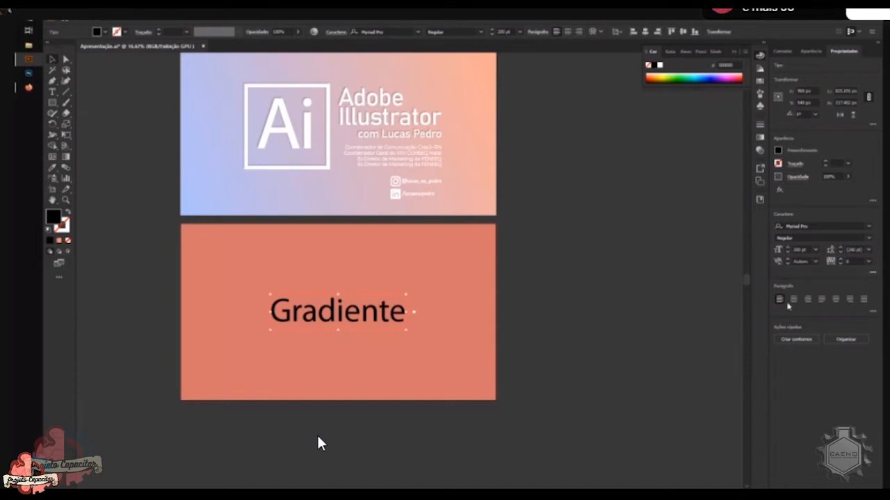
key("ctrl+t")
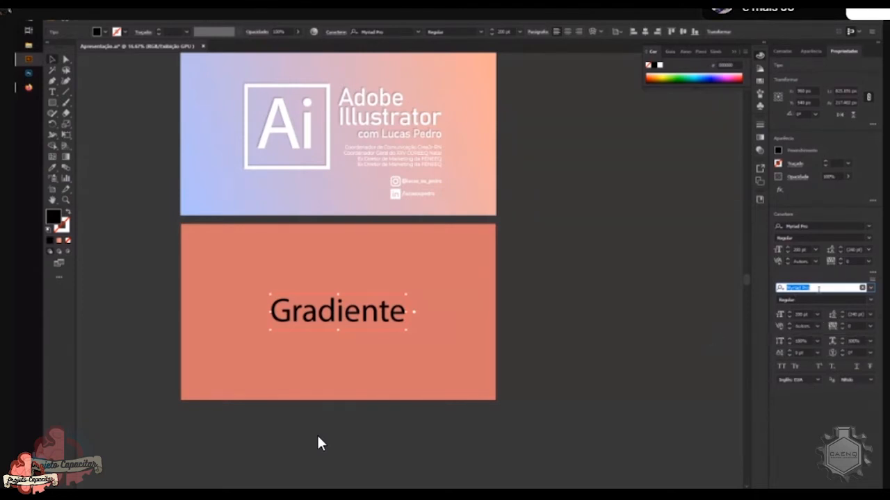
left_click(870, 287)
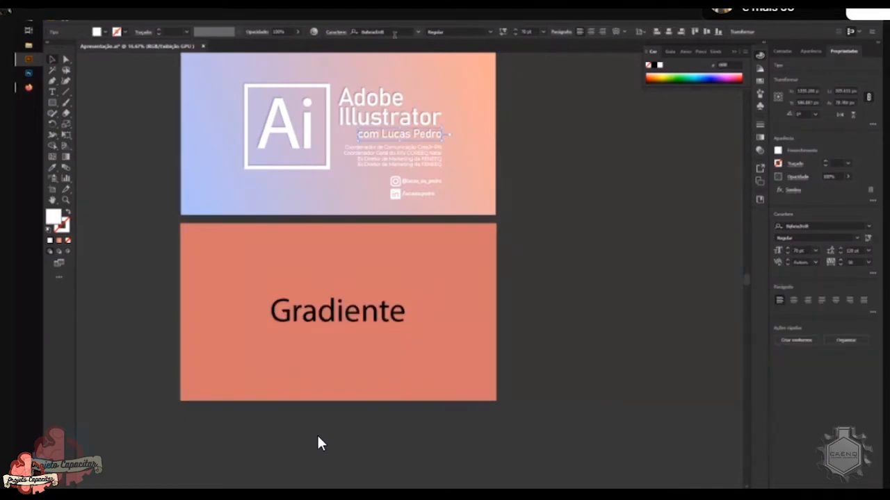
Set the "Gradiente" text's font to Bahnschrift Regular with the recently-added filter off, and centre the text vertically on the artboard
left_click(341, 319)
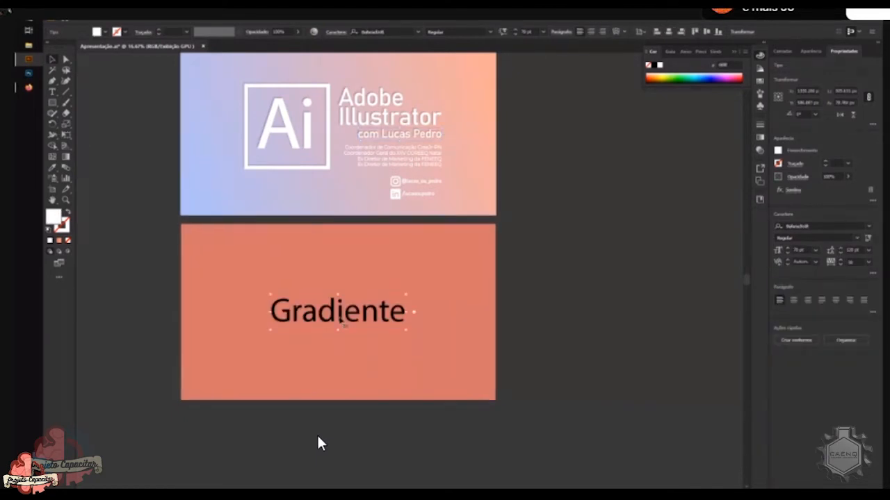
left_click(854, 227)
type("Bah")
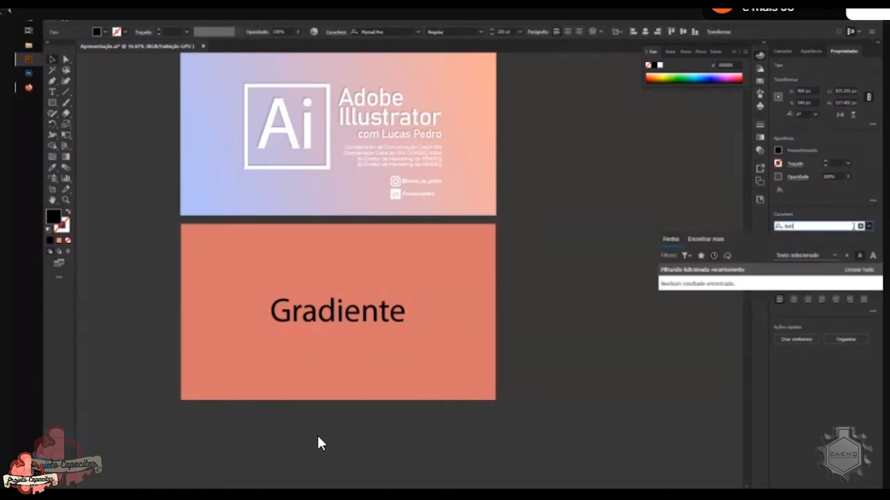
key("BackSpace")
left_click(712, 256)
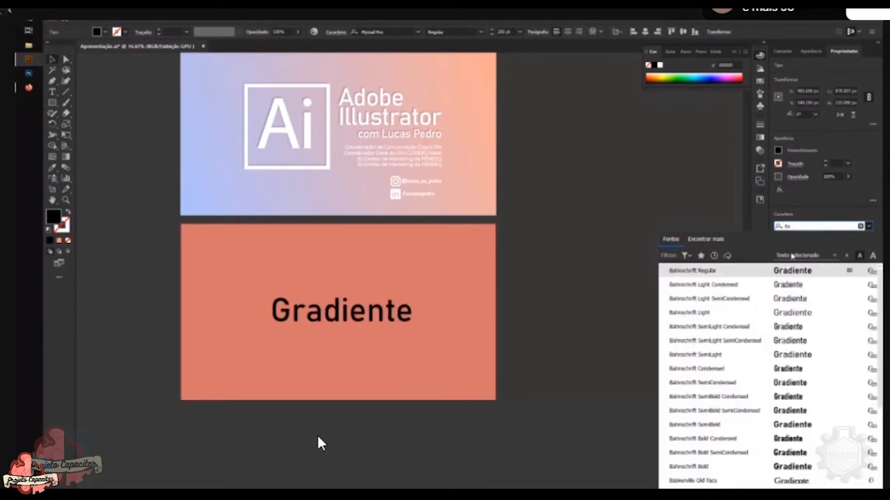
left_click(800, 276)
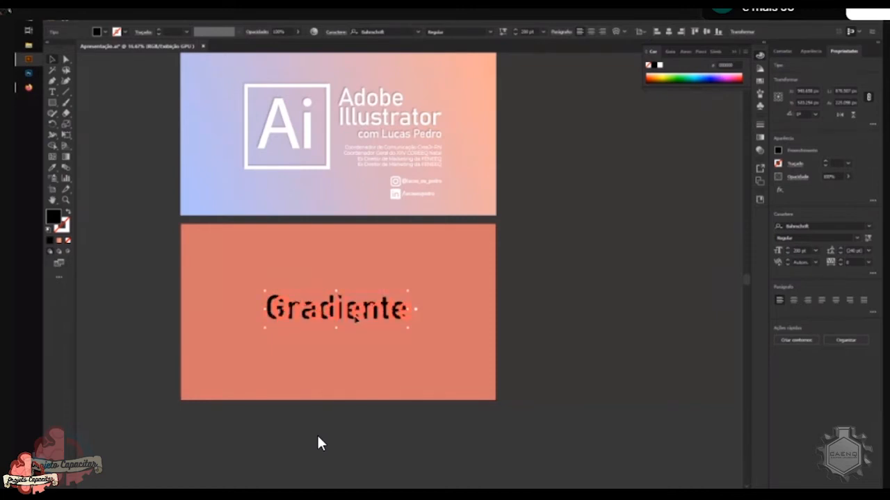
left_click(706, 32)
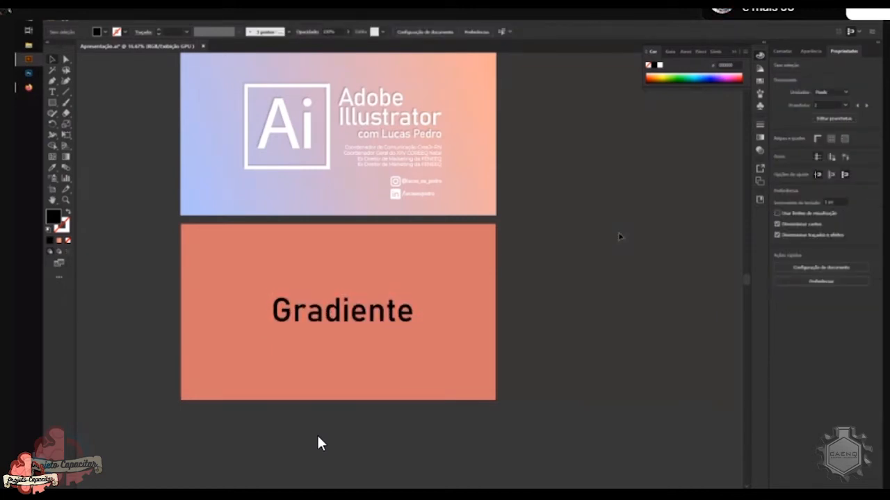
Set the fill colour of the "Gradiente" text to white
left_click(356, 319)
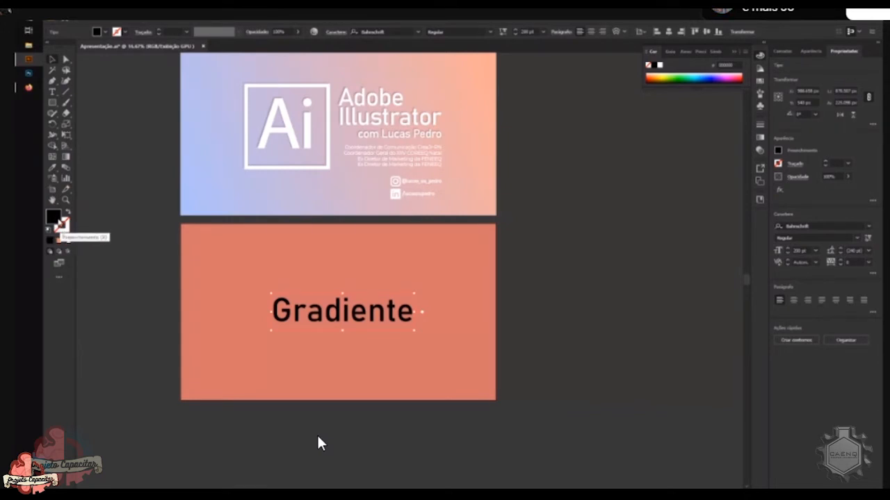
left_click(64, 225)
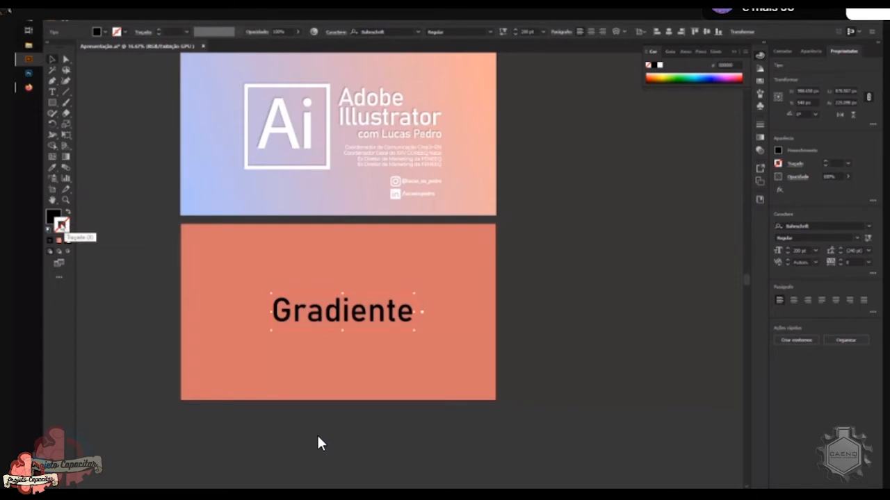
left_click(51, 218)
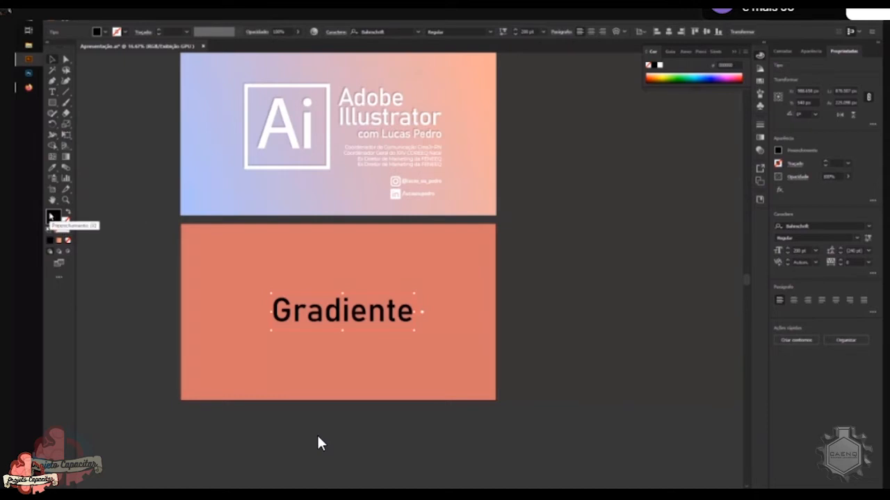
double_click(53, 217)
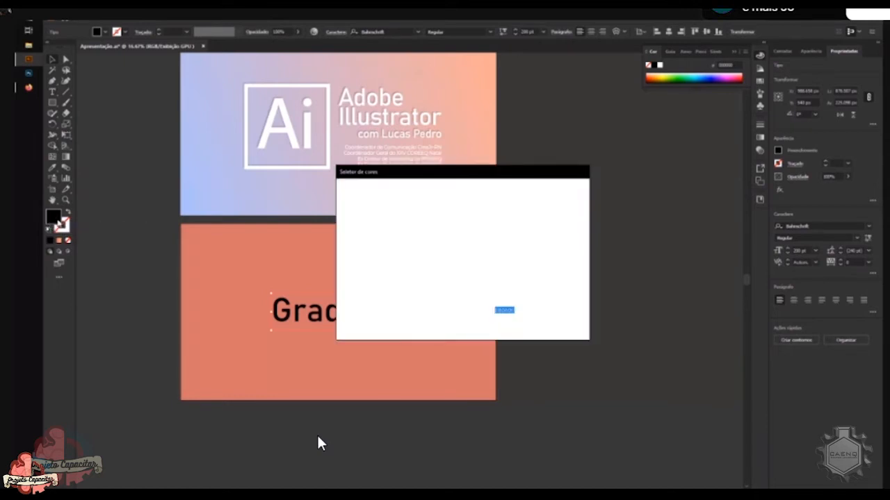
type("ffffff")
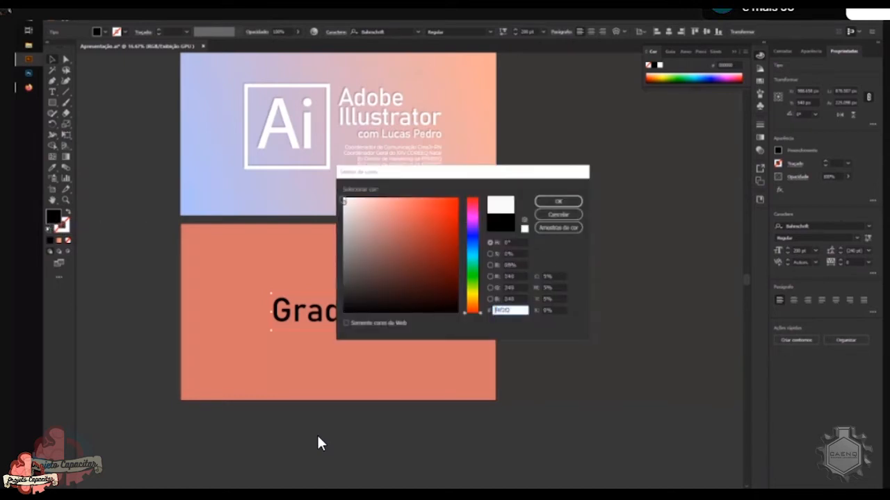
key("Return")
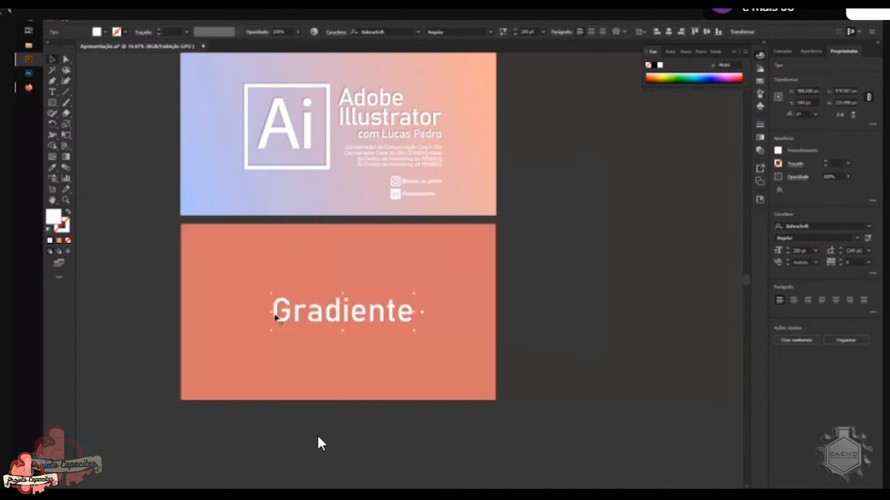
Give the "Gradiente" text a muted golden-yellow stroke and inspect the lettering at a larger scale
key("x")
double_click(68, 228)
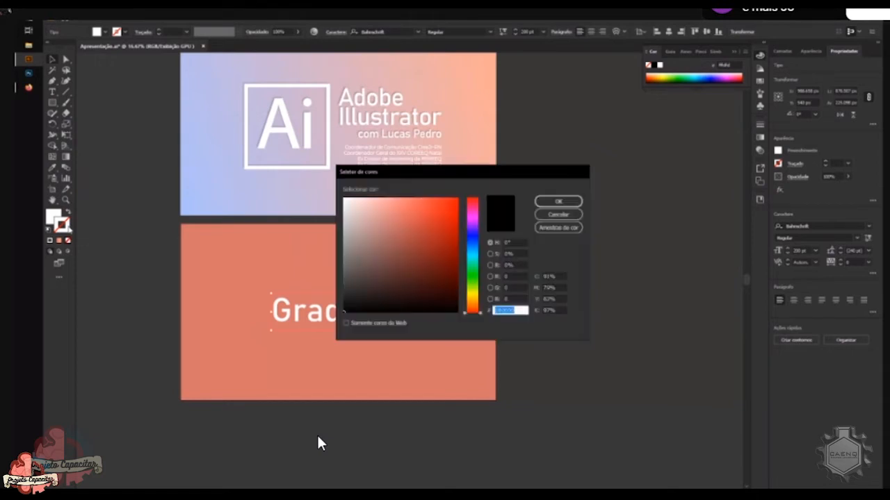
left_click_drag(412, 312, 379, 272)
left_click_drag(478, 236, 478, 297)
left_click_drag(396, 234, 410, 220)
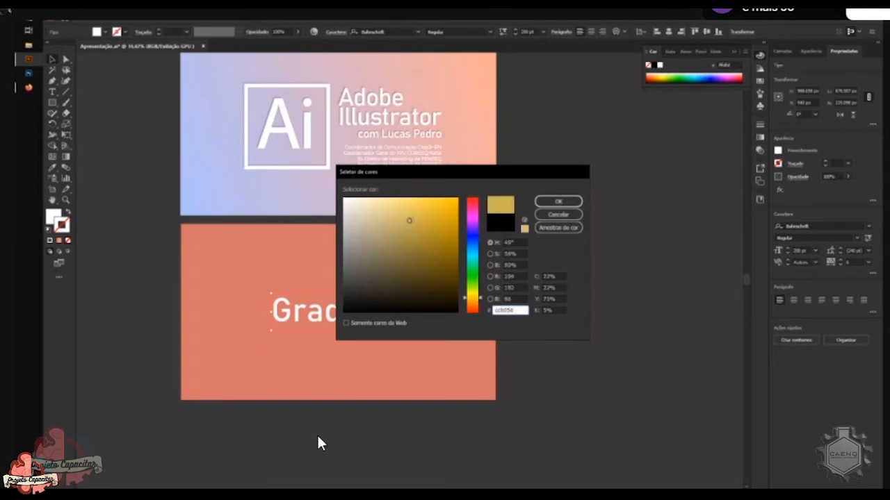
left_click(564, 203)
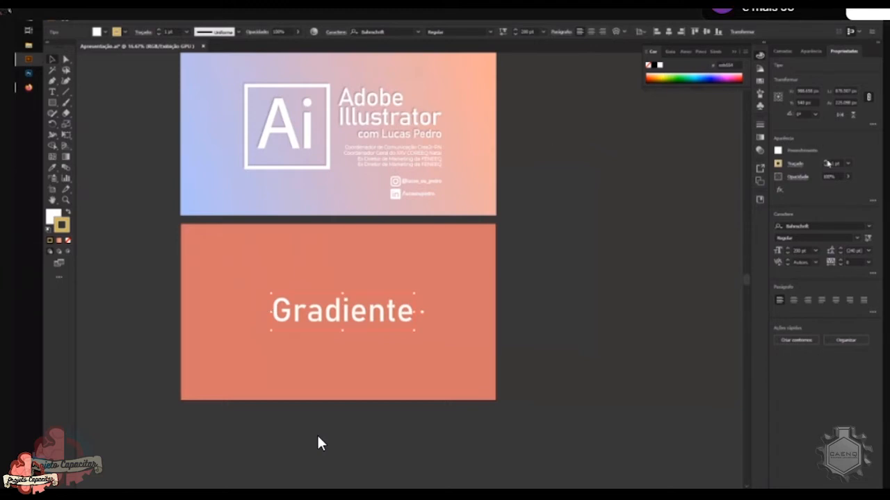
left_click(445, 314)
key("ctrl+0")
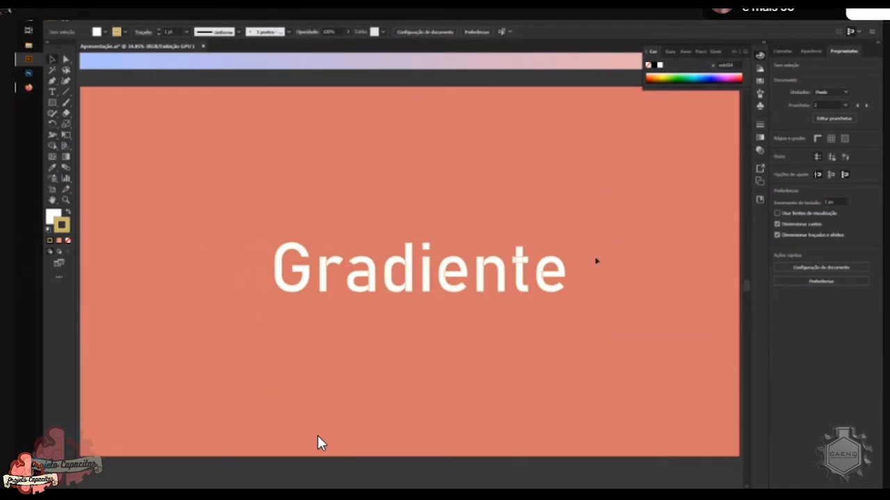
Try heavier and lighter stroke weights on the "Gradiente" text, and remove its stroke
left_click(410, 290)
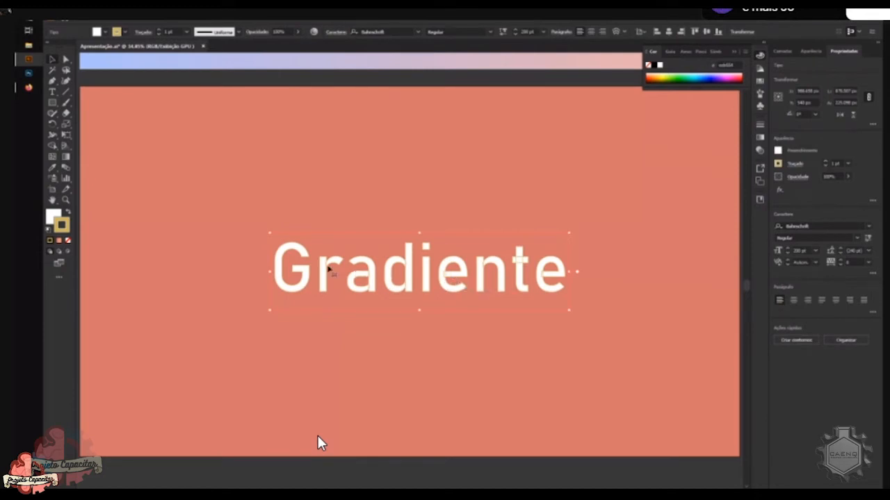
left_click(825, 161)
left_click(825, 165)
left_click(825, 162)
left_click(825, 162)
left_click(825, 162)
left_click(825, 162)
left_click(825, 166)
left_click(825, 166)
left_click(825, 166)
left_click(825, 166)
left_click(825, 166)
left_click(825, 166)
left_click(825, 162)
left_click(67, 240)
scroll(254, 215, "down", 2)
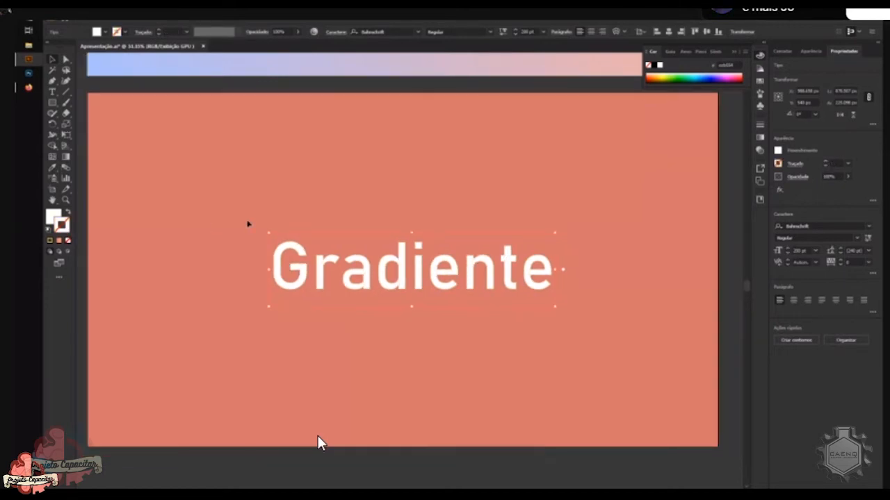
Swap the fill and stroke of the "Gradiente" text to get a white outline, and set its fill to black
left_click(54, 217)
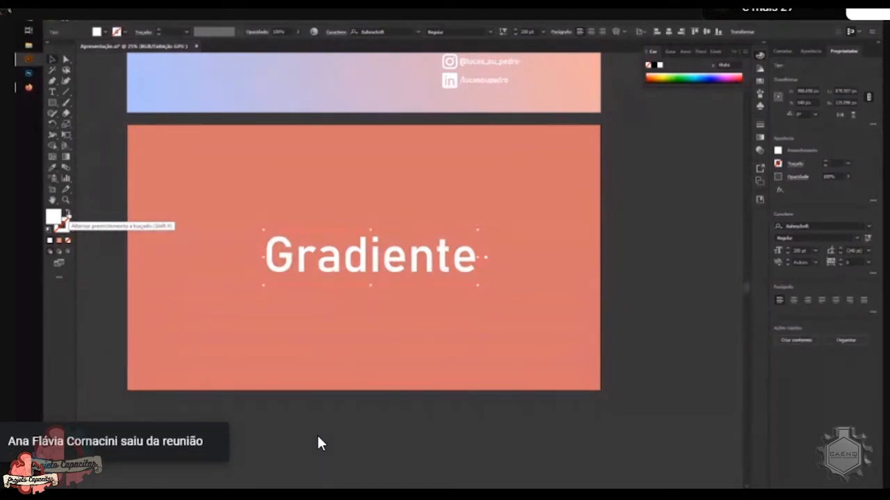
key("shift+x")
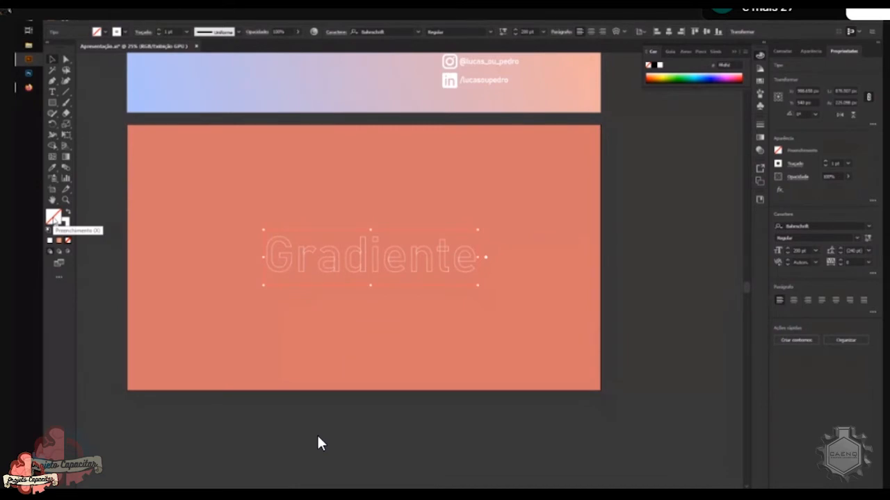
double_click(55, 221)
left_click_drag(413, 235, 427, 275)
type("000000")
key("Return")
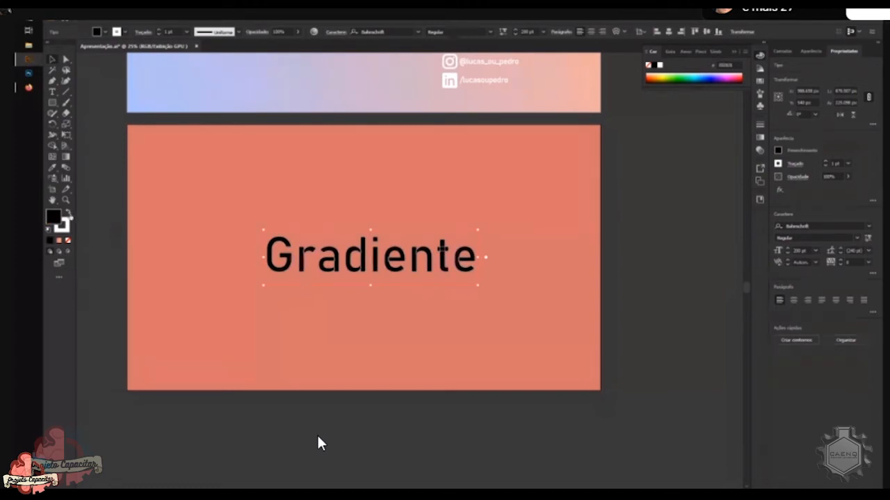
Swap the text's black fill and white stroke back and forth, ending with the fill black
key("shift+x")
key("shift+x")
key("shift+x")
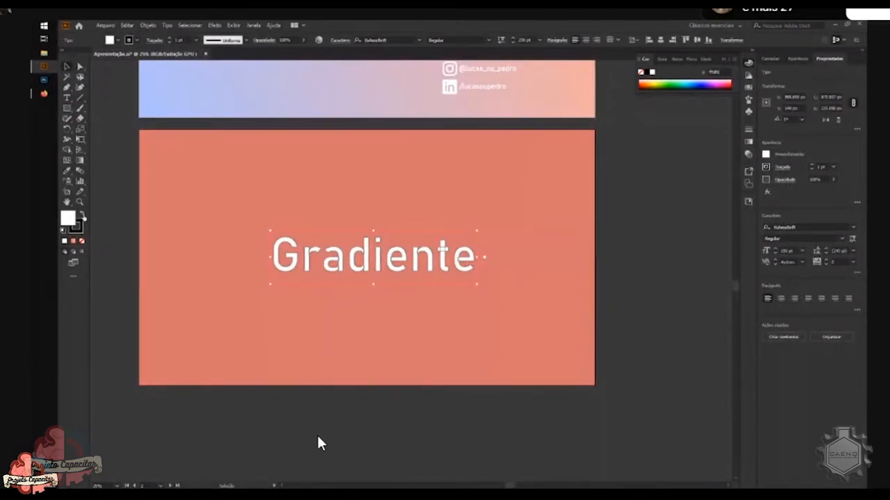
left_click(82, 216)
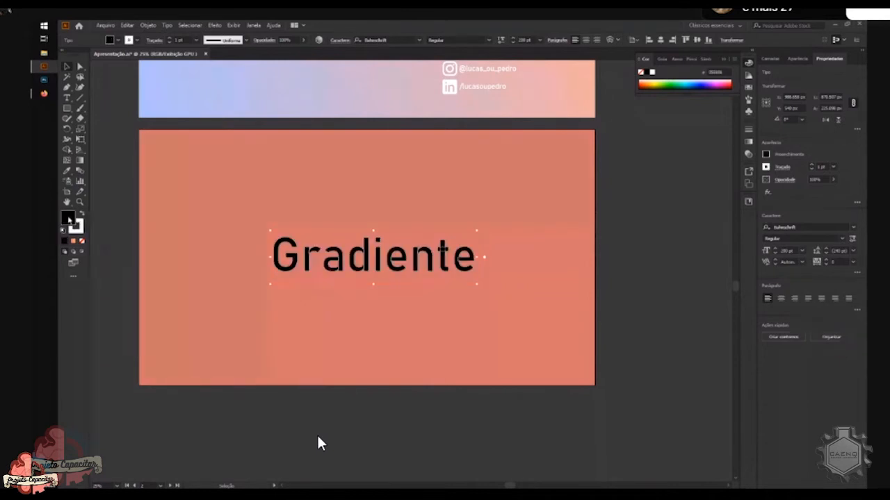
Remove the fill from the "Gradiente" text, keeping only its white outline
double_click(68, 218)
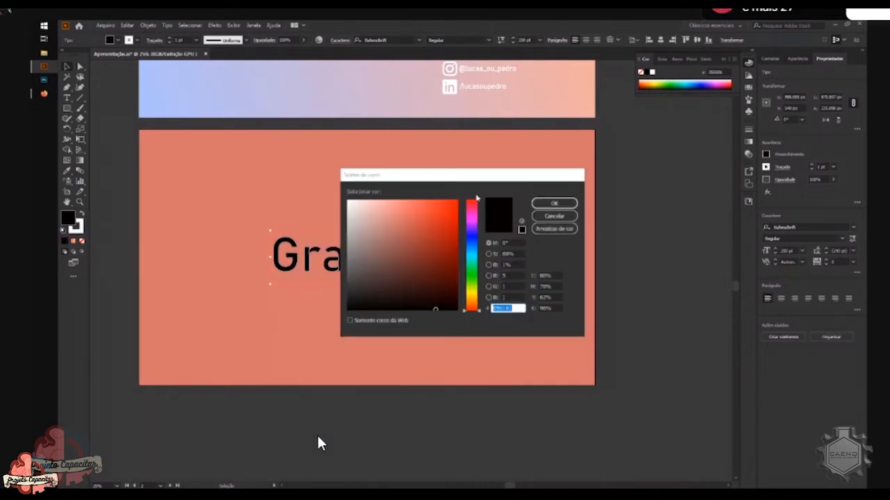
key("Return")
key("slash")
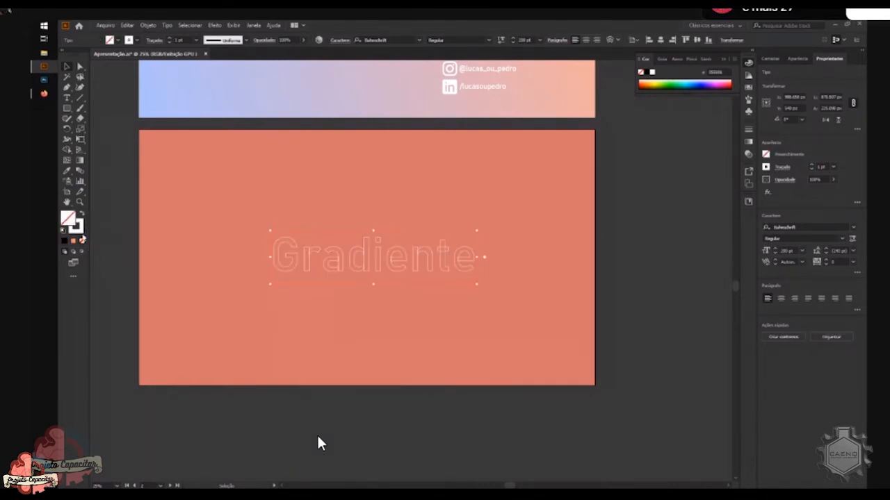
Increase the stroke weight of the outlined "Gradiente" text, and undo the trial changes to its width
left_click(812, 165)
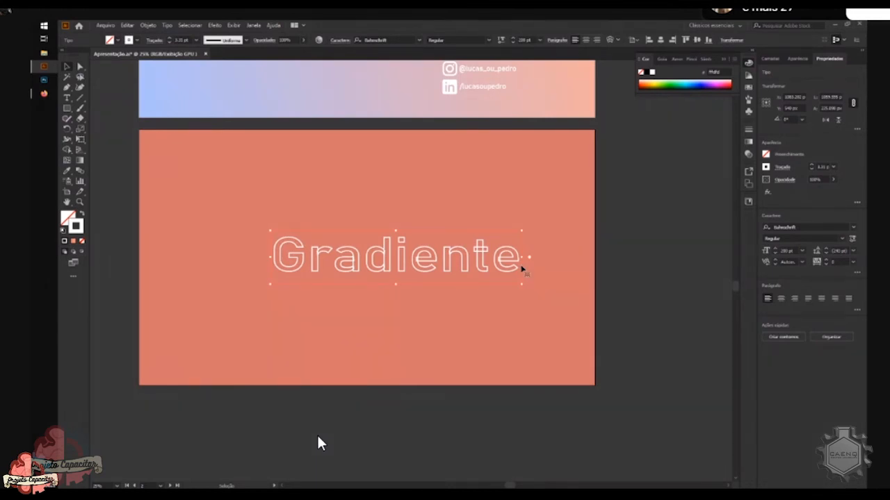
key("ctrl+z")
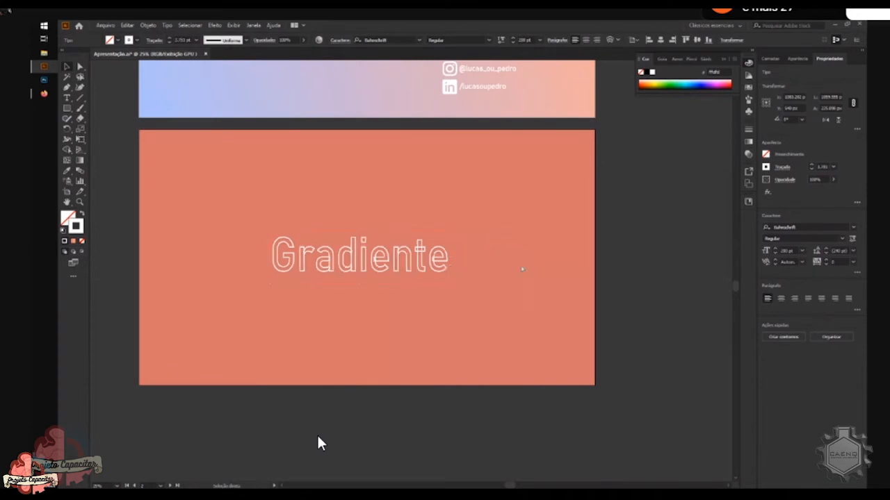
key("ctrl+z")
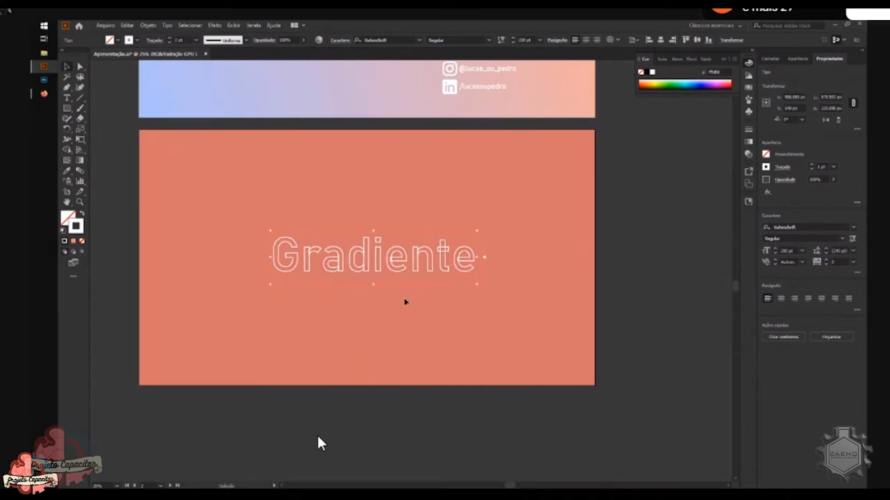
Practise selecting and deselecting the "Gradiente" text, and move it straight down below the coral artboard
left_click(426, 470)
left_click(420, 257)
left_click(413, 201)
left_click(399, 258)
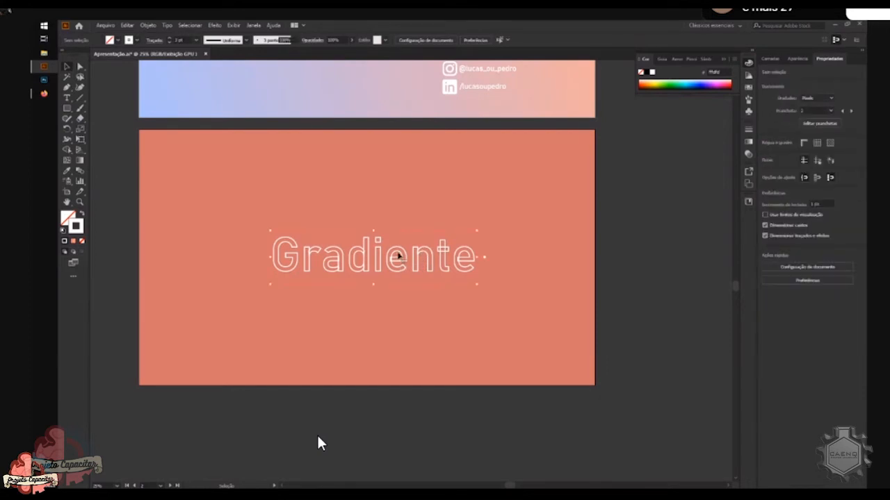
left_click(358, 323)
left_click(311, 264)
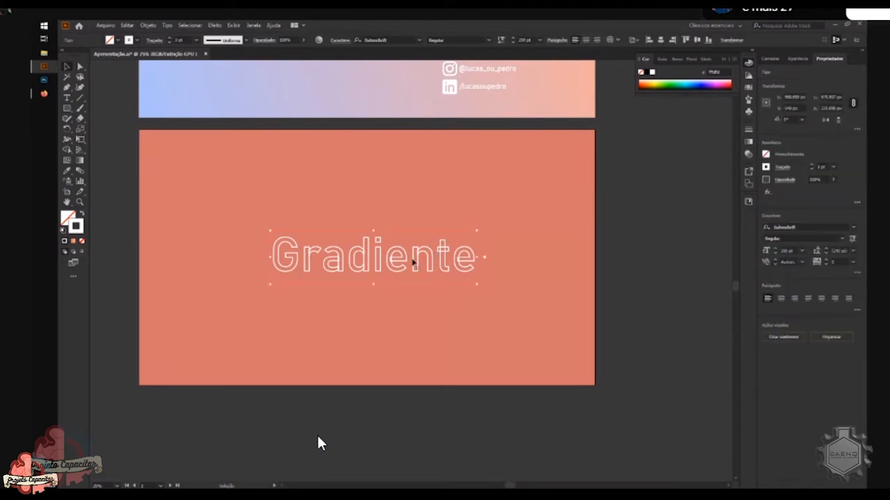
left_click_drag(401, 263, 398, 445)
scroll(319, 443, "down", 3)
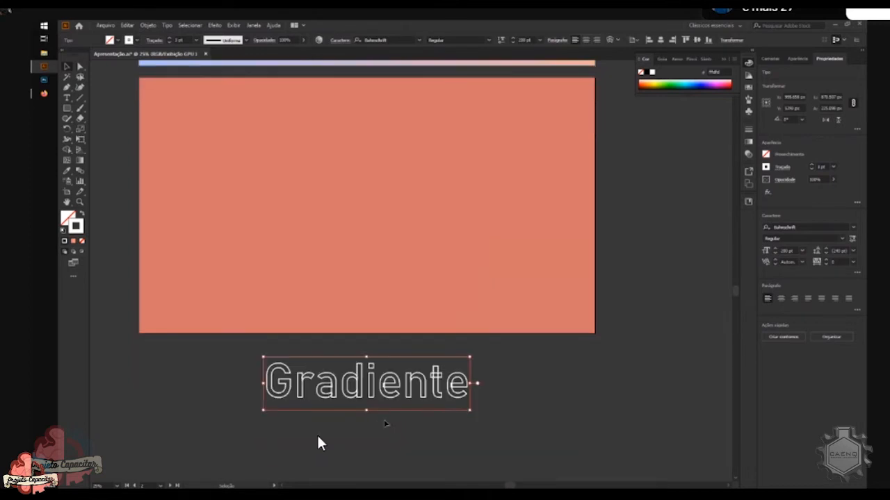
key("a")
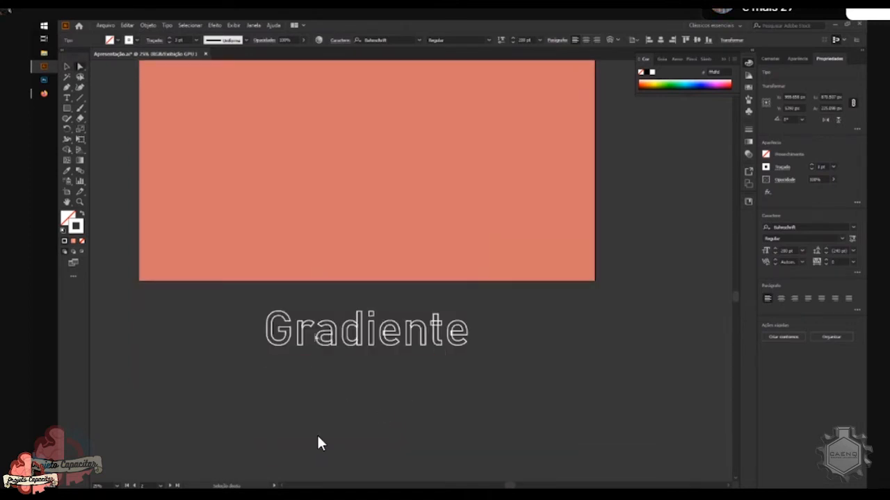
double_click(318, 336)
key("ctrl+a")
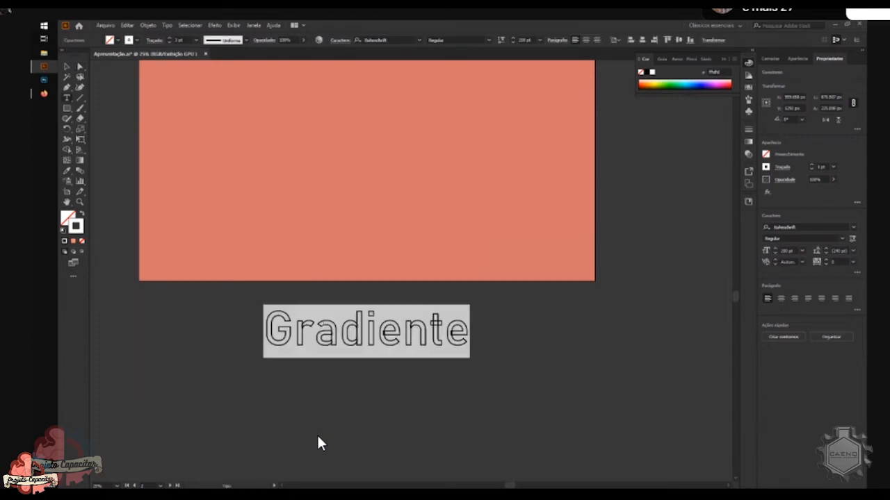
left_click(316, 337)
left_click(404, 408)
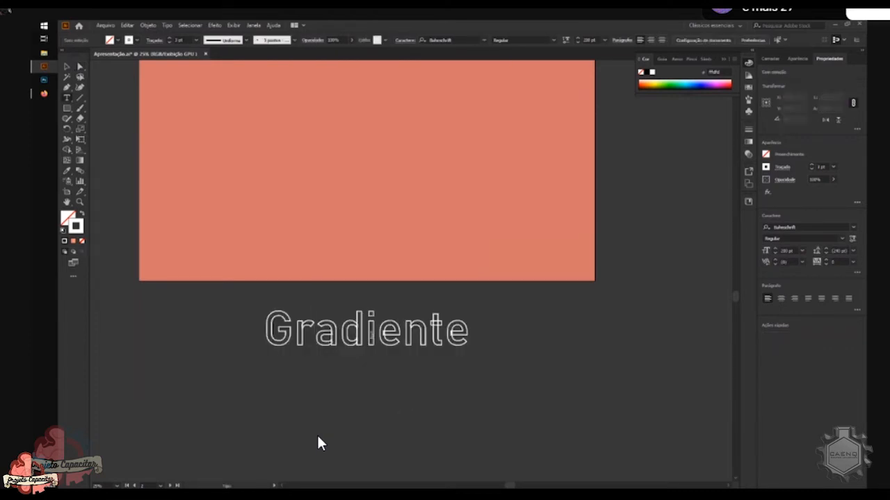
Show the layers and shift the coral rectangle down and right off the artboard with the Direct Selection tool
key("a")
left_click(772, 60)
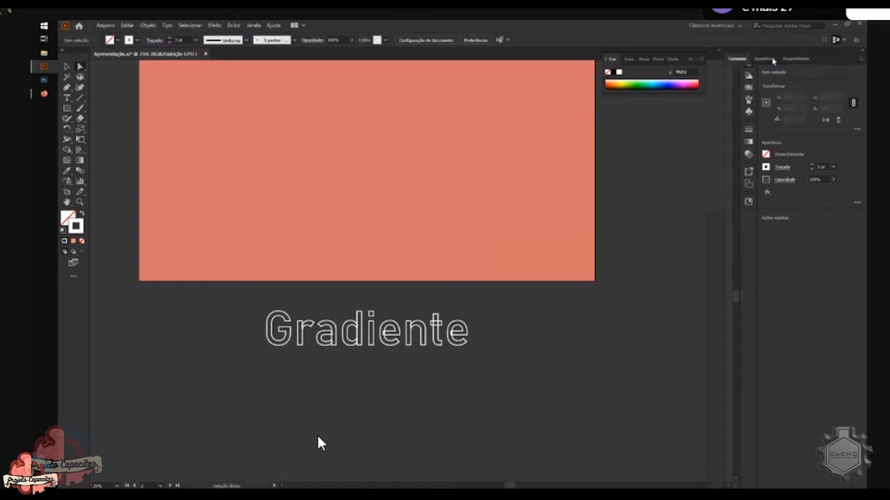
scroll(282, 189, "up", 3)
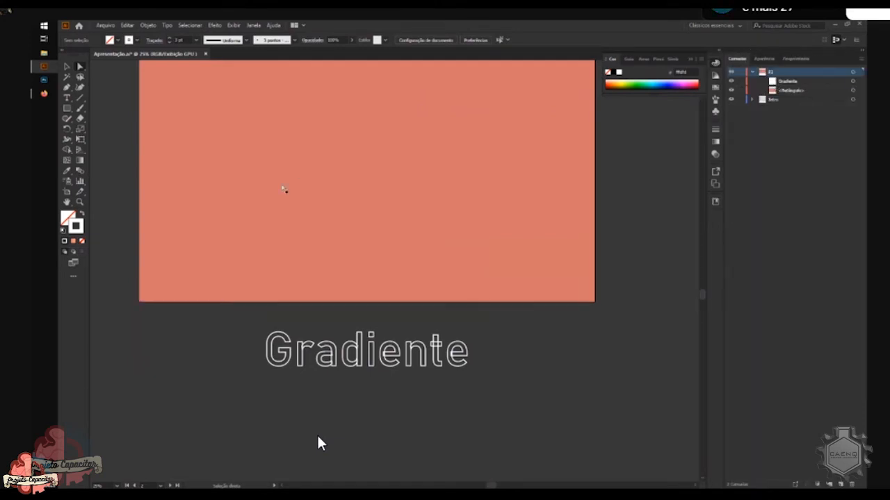
left_click_drag(276, 194, 243, 180)
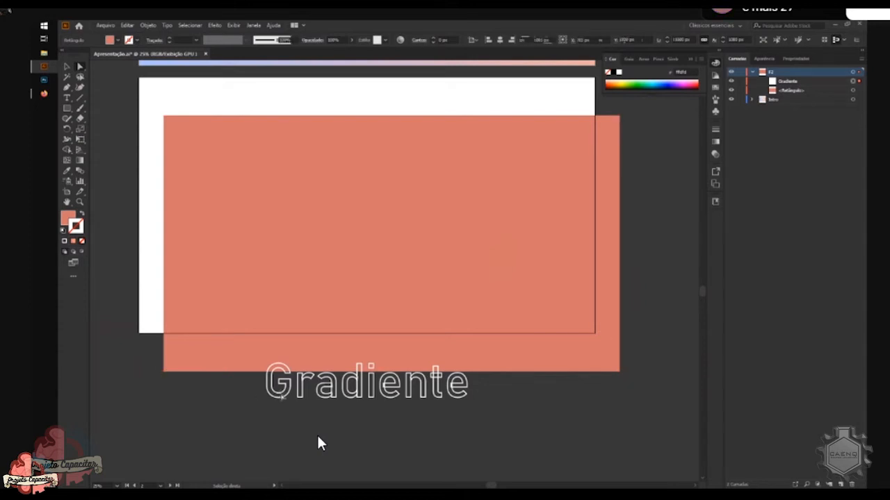
Move the "Gradiente" text slightly down and left with the Selection tool, clear of the coral rectangle
triple_click(282, 396)
left_click(369, 384)
key("Escape")
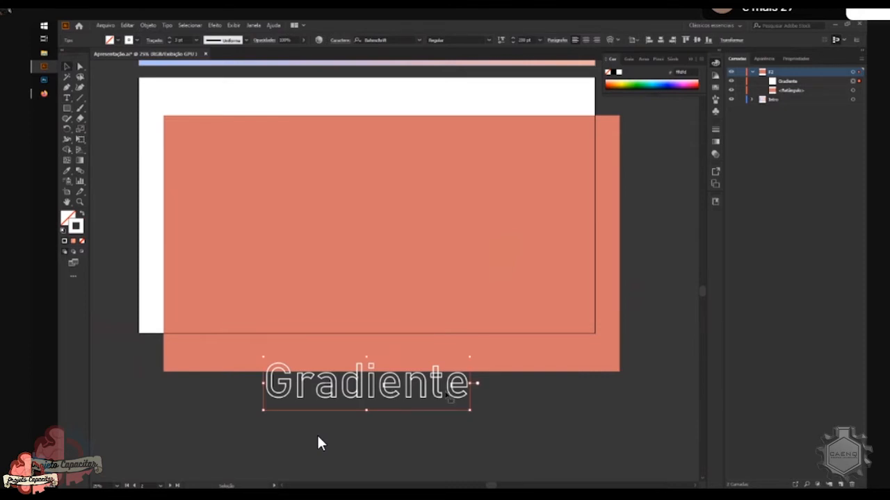
left_click_drag(442, 385, 436, 402)
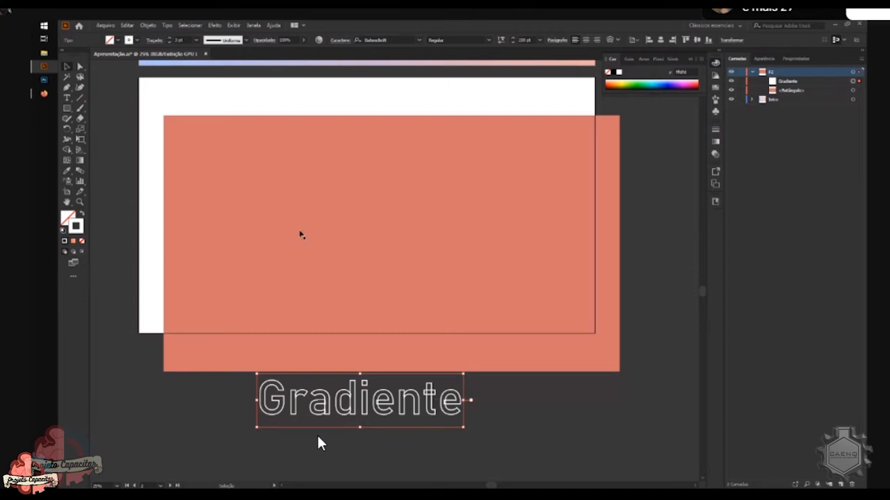
Move the coral rectangle up and left with the Selection tool, nearer to the artboard's left edge
left_click(250, 223)
mouse_move(275, 219)
left_mouse_down()
mouse_move(255, 199)
mouse_move(278, 209)
left_mouse_up()
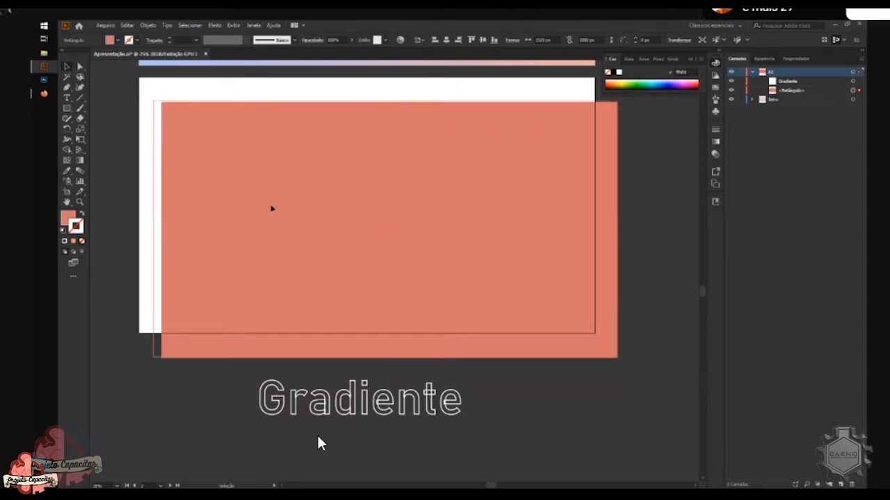
key("ctrl+z")
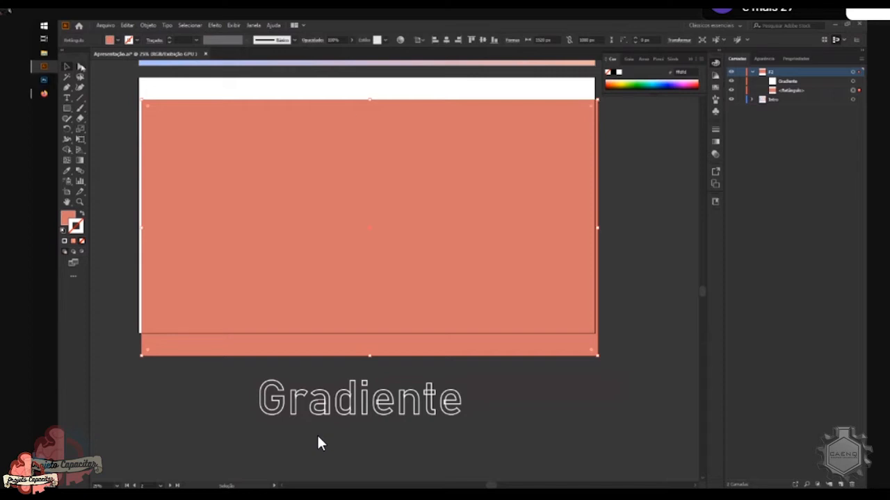
Try reshaping the coral rectangle by pulling its top-right corner point inward with the Direct Selection tool, moving the shape and dragging the bent corner outward
key("a")
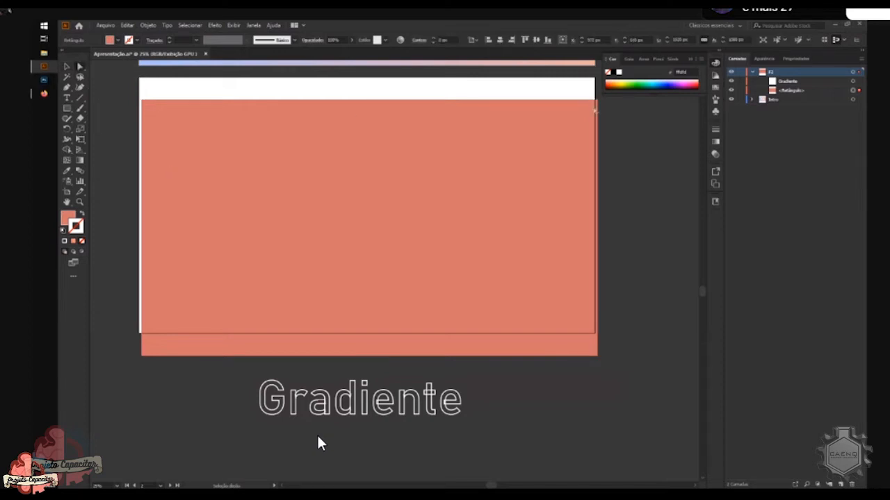
left_click_drag(596, 103, 288, 212)
left_click_drag(206, 250, 280, 226)
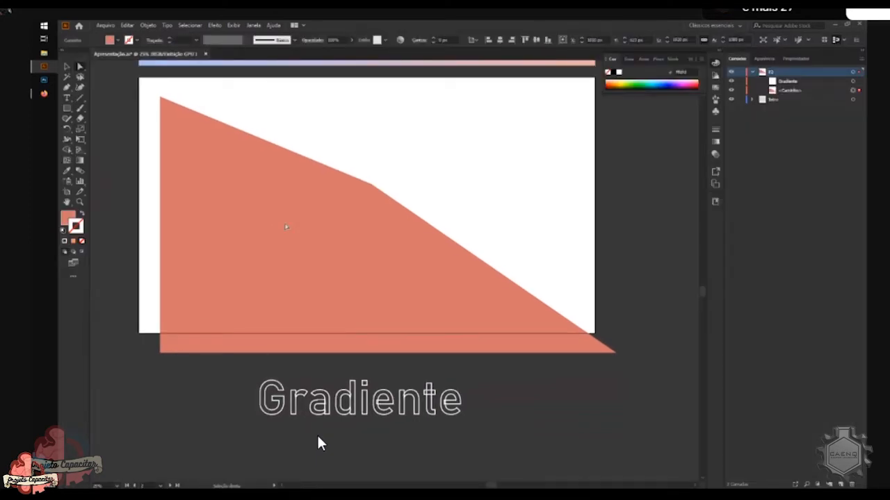
left_click_drag(268, 201, 245, 193)
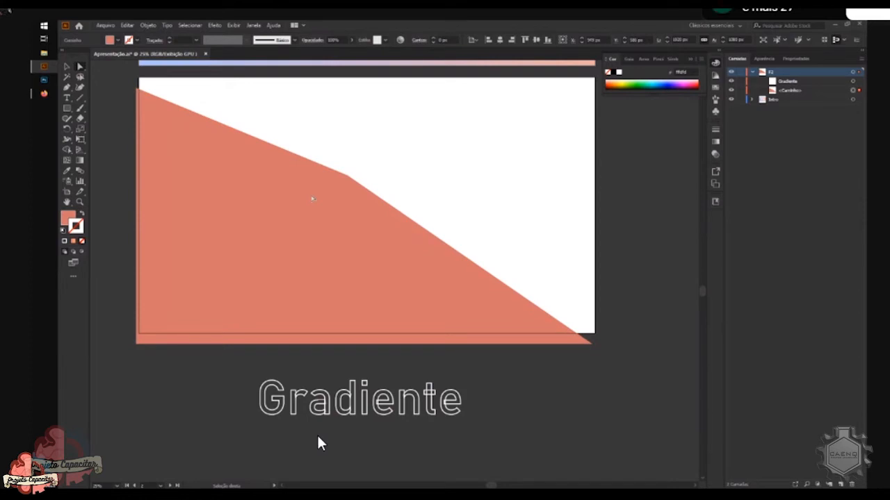
left_click_drag(348, 179, 594, 86)
Undo the reshaping and the recent moves of the coral rectangle, and align it to the artboard's vertical centre
key("ctrl+z")
key("ctrl+z")
key("ctrl+z")
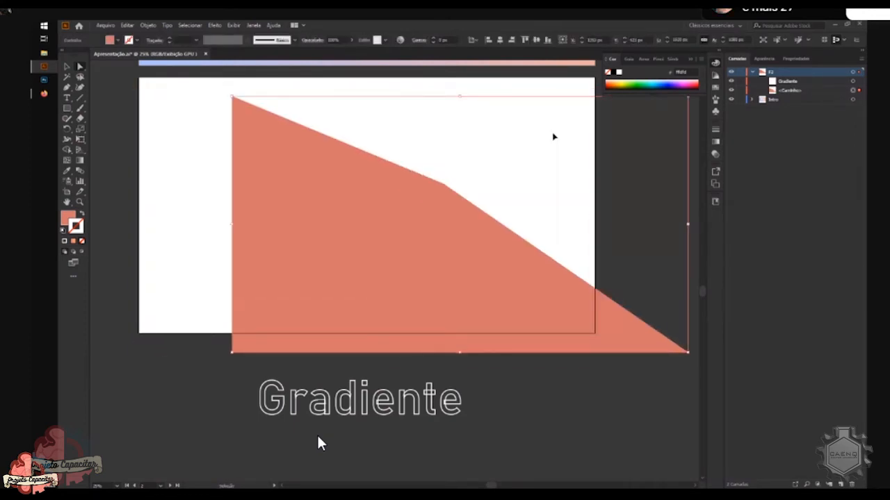
key("ctrl+z")
key("ctrl+z")
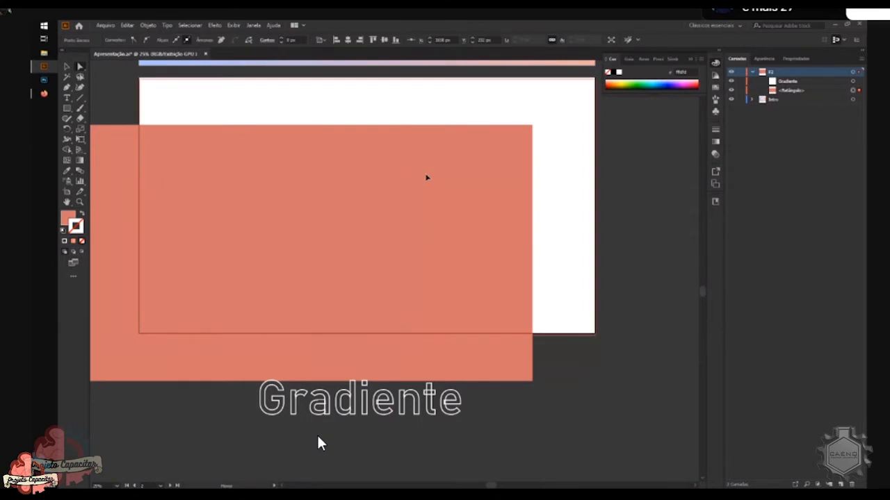
key("ctrl+z")
key("ctrl+z")
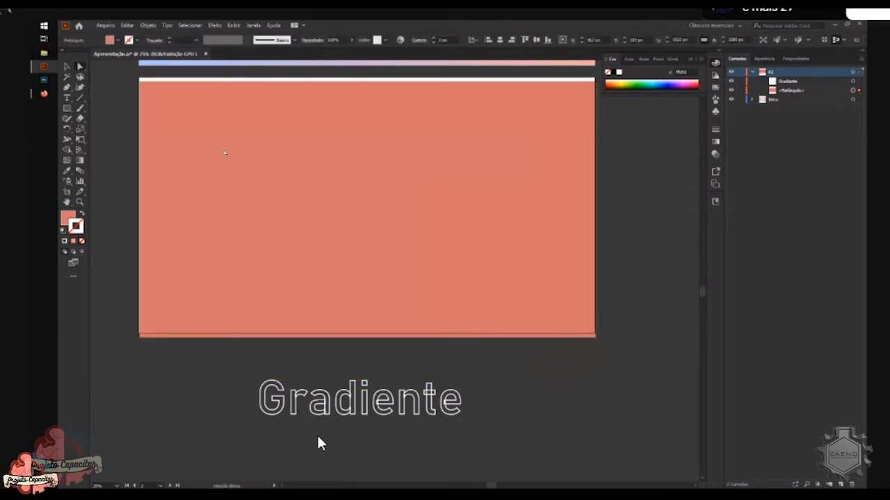
key("v")
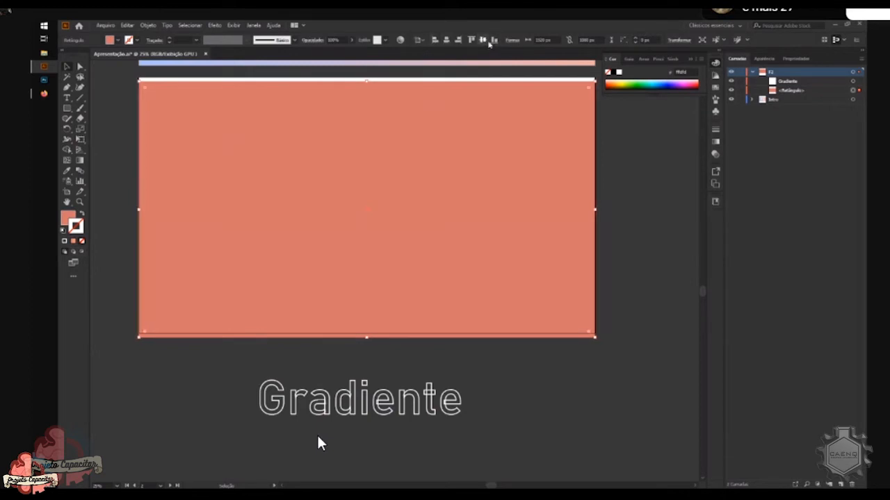
left_click(482, 40)
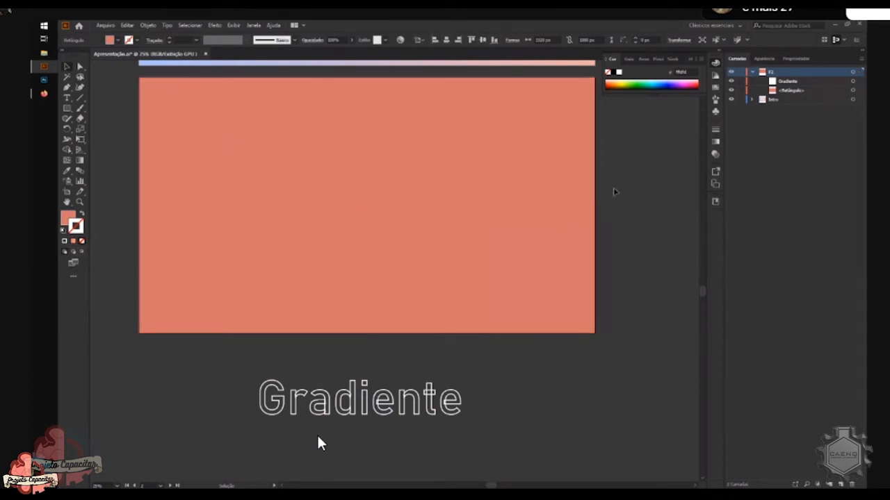
Lock the coral rectangle, and move the "Gradiente" text back over it, centred on the artboard
left_click_drag(381, 408, 396, 253)
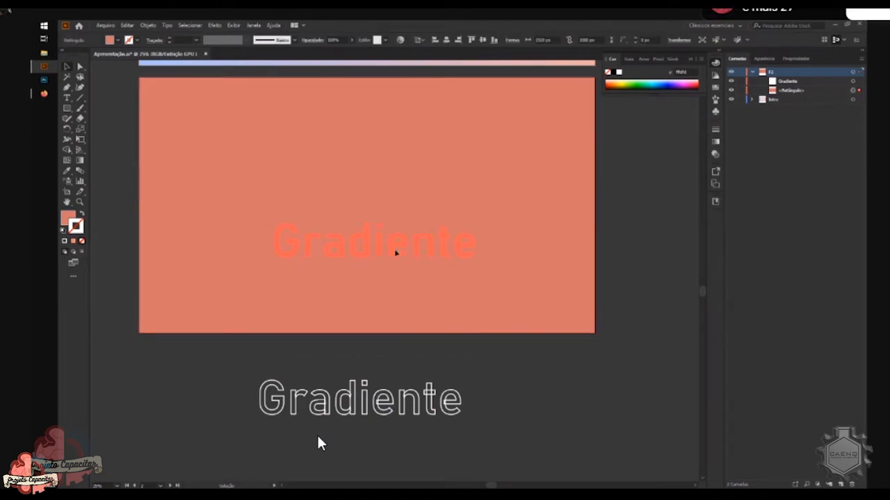
left_click_drag(397, 203, 397, 202)
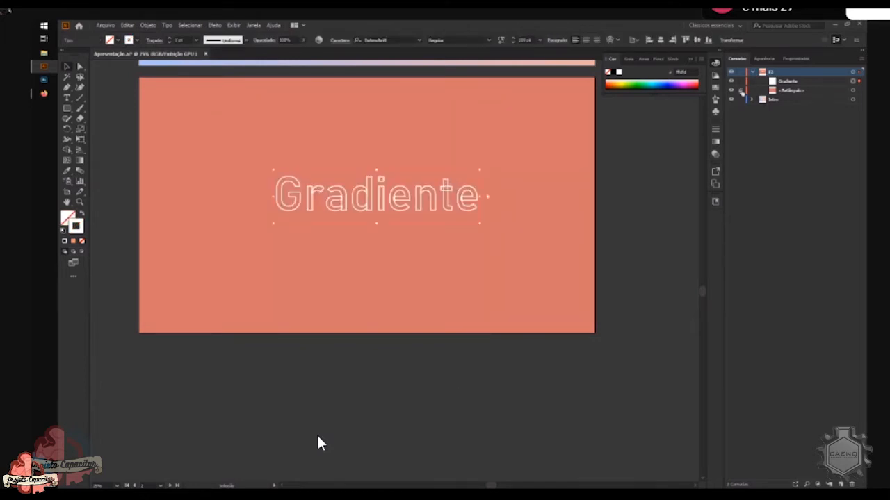
left_click_drag(385, 205, 376, 203)
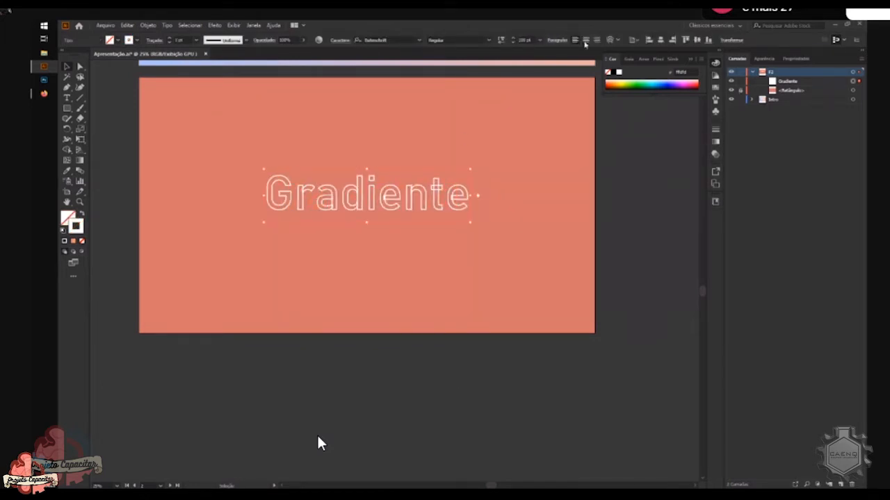
left_click(697, 40)
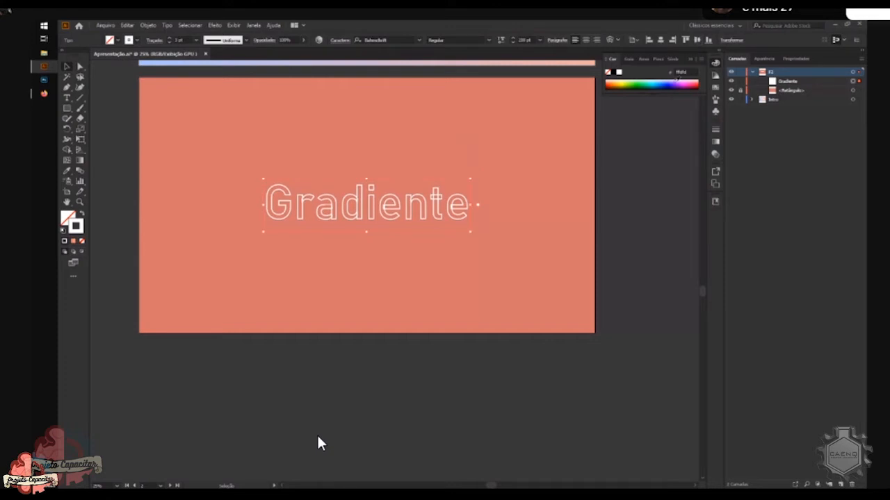
left_click(367, 258)
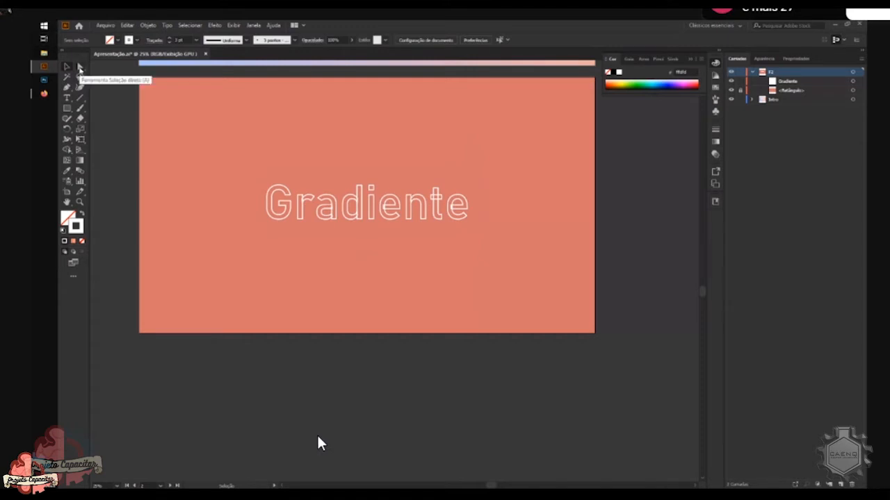
Move the "Gradiente" text up near the artboard's top edge and draw an area text frame beneath it with the Type tool
left_click(314, 205)
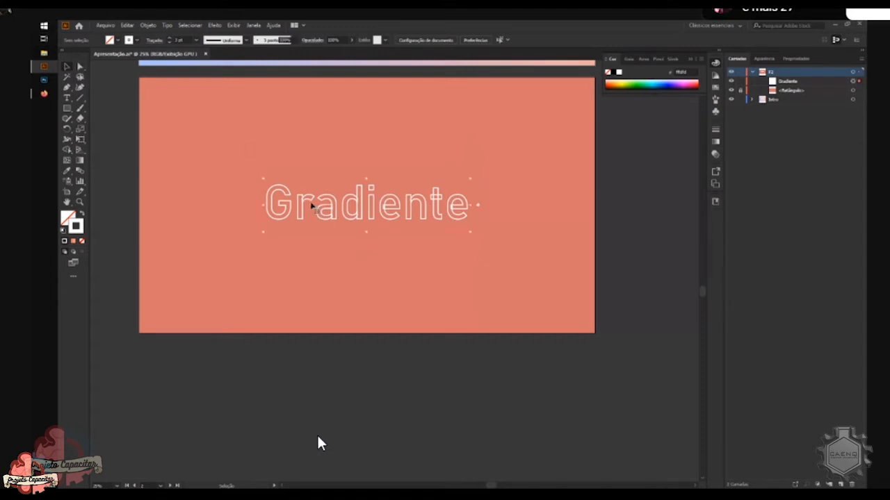
left_click_drag(313, 206, 306, 131)
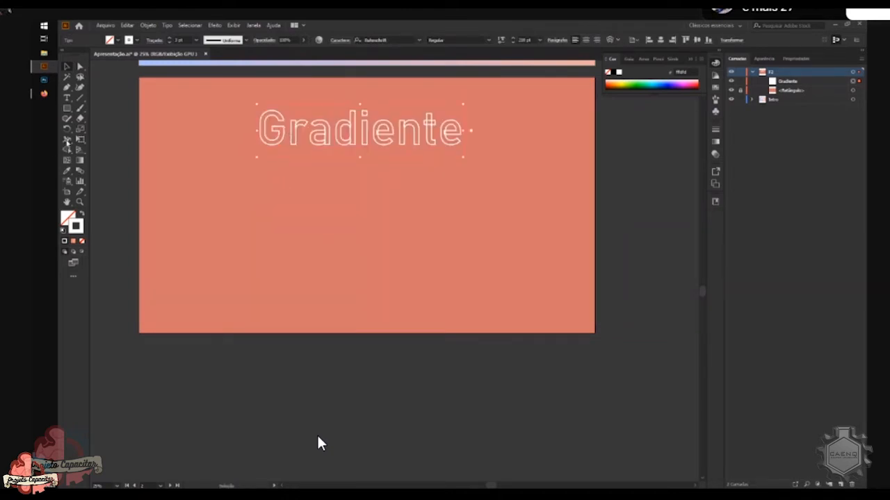
left_click(68, 98)
left_click_drag(248, 174, 539, 307)
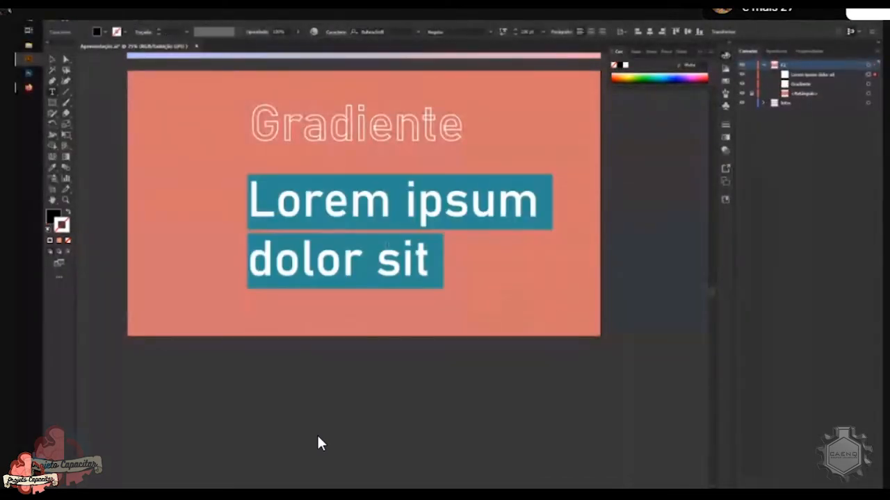
Replace the placeholder text in the new frame with "Ferramenta Gradiente" split over two lines
type("Gradiente")
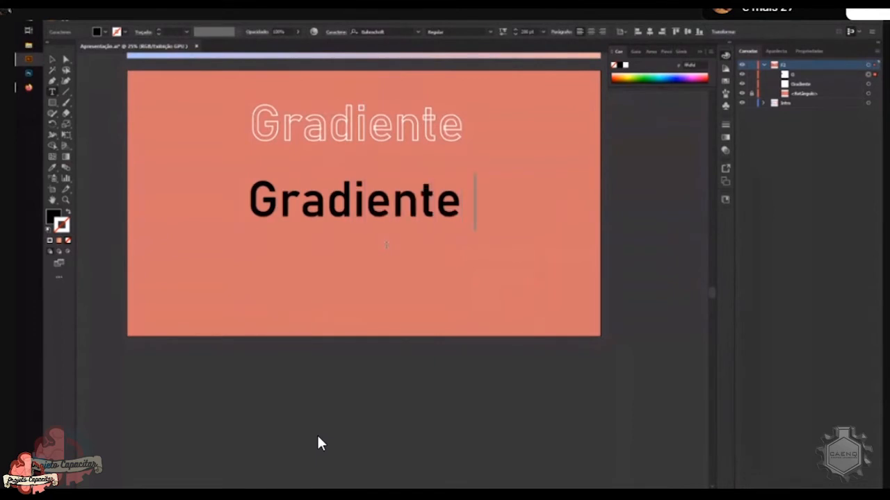
key("BackSpace")
key("Home")
type("Ferramenta")
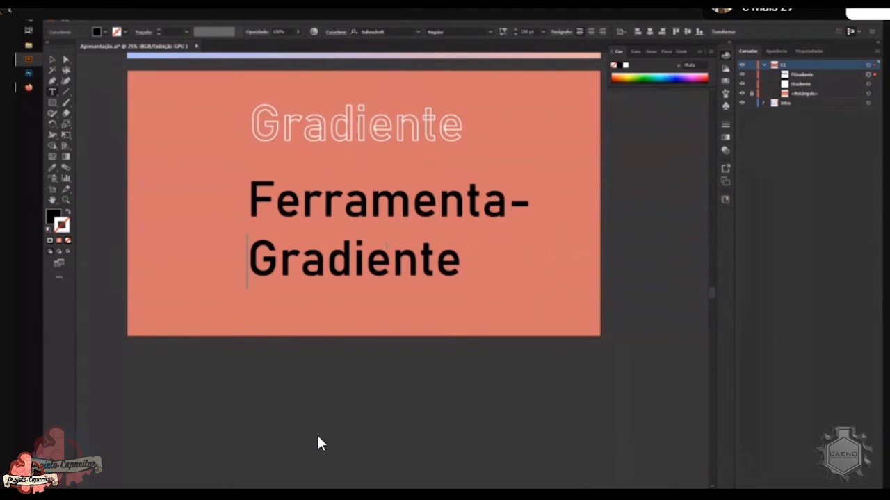
key("Escape")
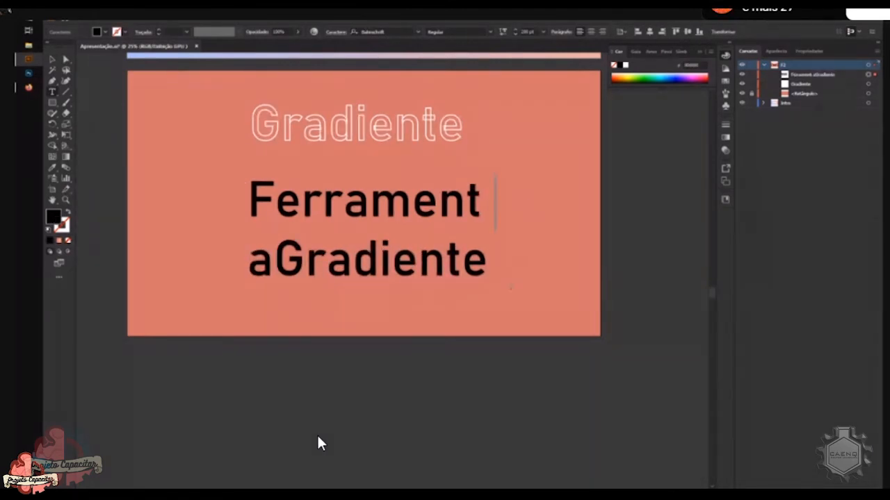
key("BackSpace")
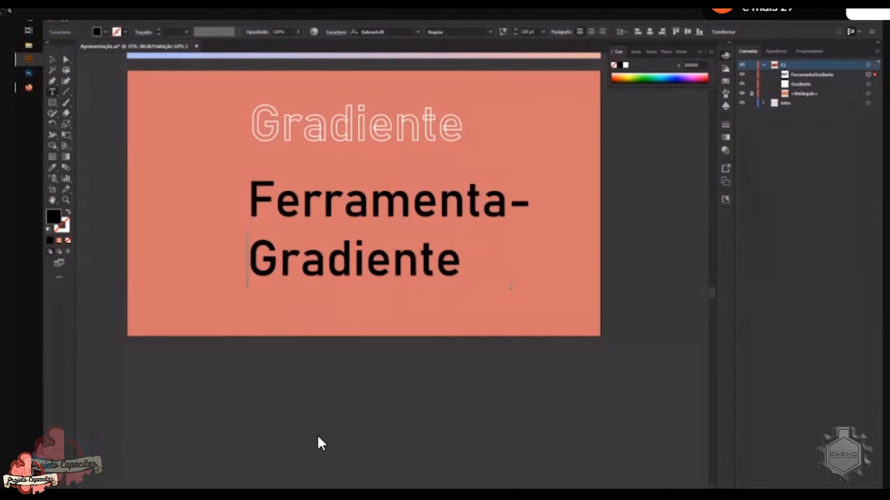
key("Escape")
Move the "Ferramenta Gradiente" frame slightly up and left, and shrink its width and height a little without scaling the letters
left_click_drag(425, 268, 396, 245)
scroll(395, 245, "down", 1)
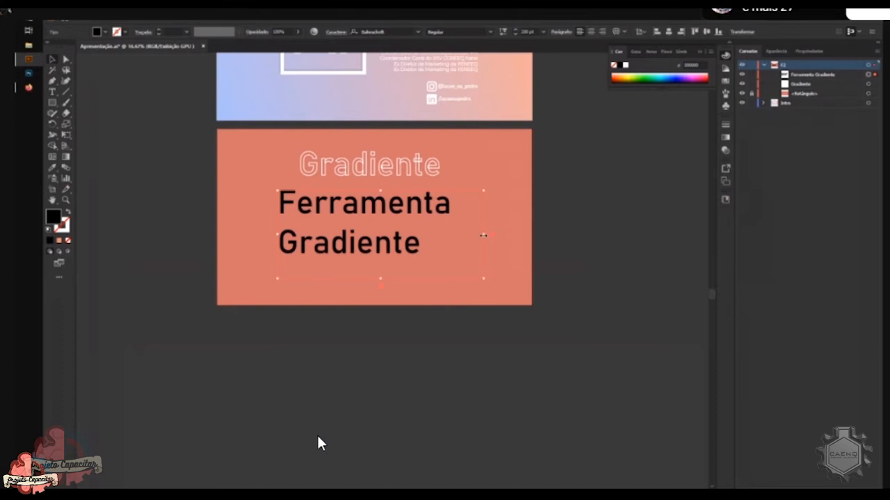
mouse_move(483, 236)
left_mouse_down()
mouse_move(449, 236)
mouse_move(462, 236)
mouse_move(425, 276)
mouse_move(333, 276)
mouse_move(370, 276)
mouse_move(477, 242)
left_mouse_up()
mouse_move(378, 280)
left_mouse_down()
mouse_move(381, 304)
mouse_move(384, 241)
mouse_move(382, 274)
left_mouse_up()
mouse_move(476, 233)
left_mouse_down()
mouse_move(452, 234)
mouse_move(429, 269)
mouse_move(477, 243)
left_mouse_up()
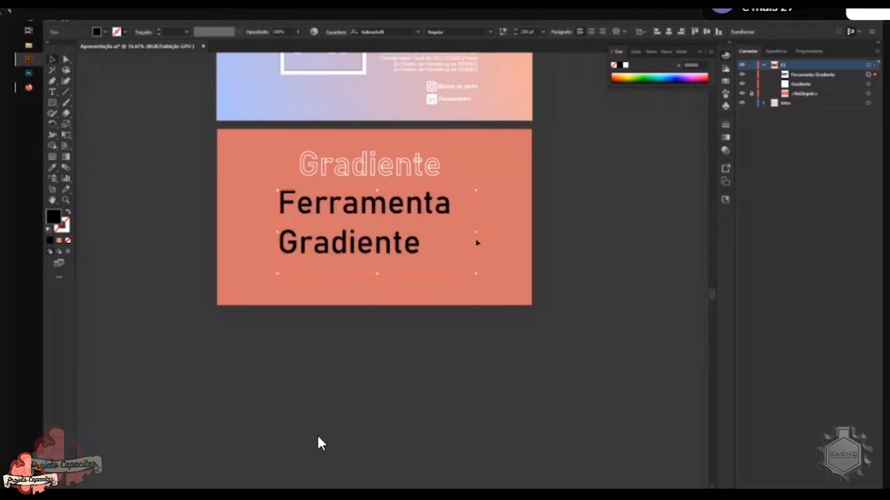
Select the outlined "Gradiente" text, create a placeholder text at the artboard's upper-left corner, and delete that placeholder
left_click(405, 167)
left_click_drag(444, 147, 477, 184)
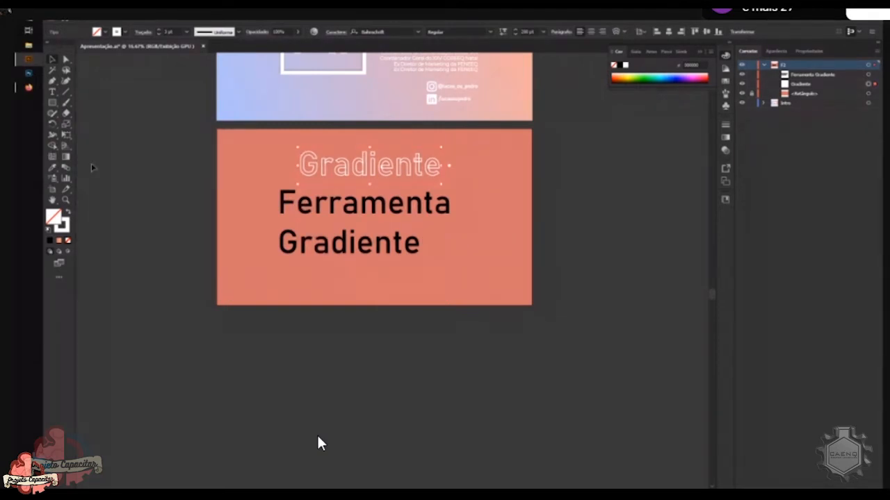
key("t")
left_click(220, 161)
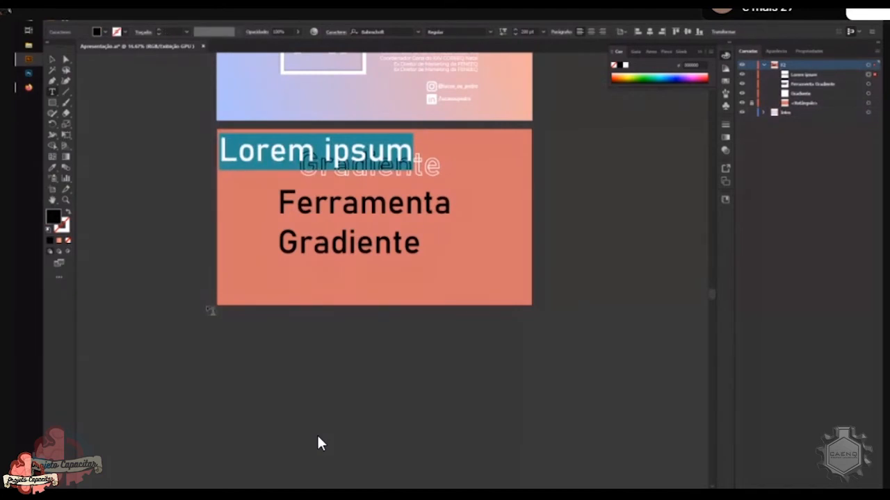
key("Escape")
key("Delete")
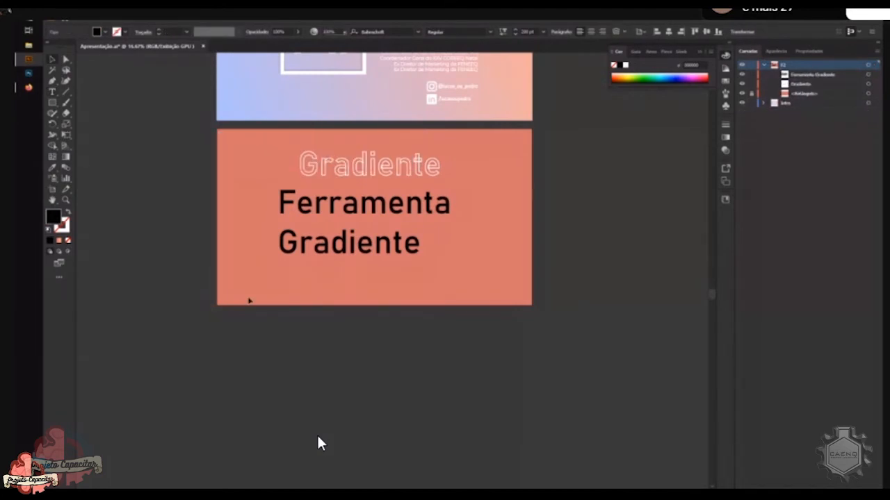
Delete the "Ferramenta Gradiente" text and centre the outlined "Gradiente" text horizontally and vertically on the artboard
left_click(363, 213)
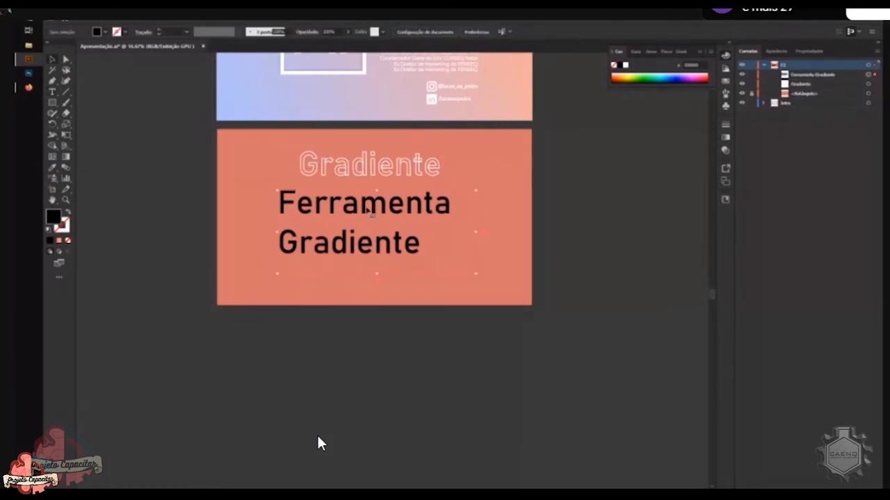
key("Delete")
left_click_drag(382, 170, 382, 220)
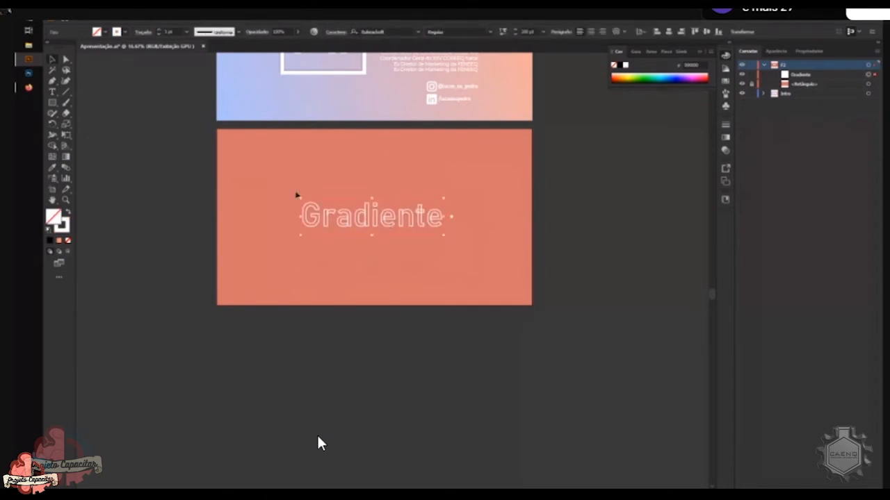
left_click(668, 32)
left_click(706, 32)
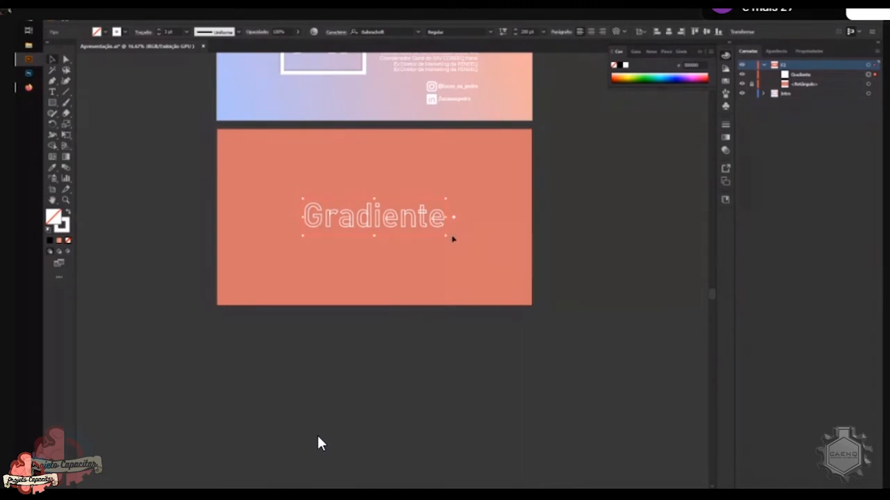
Show the text's appearance settings, try enlarging the "Gradiente" text from its upper-right corner, and undo the scaling
left_click(775, 51)
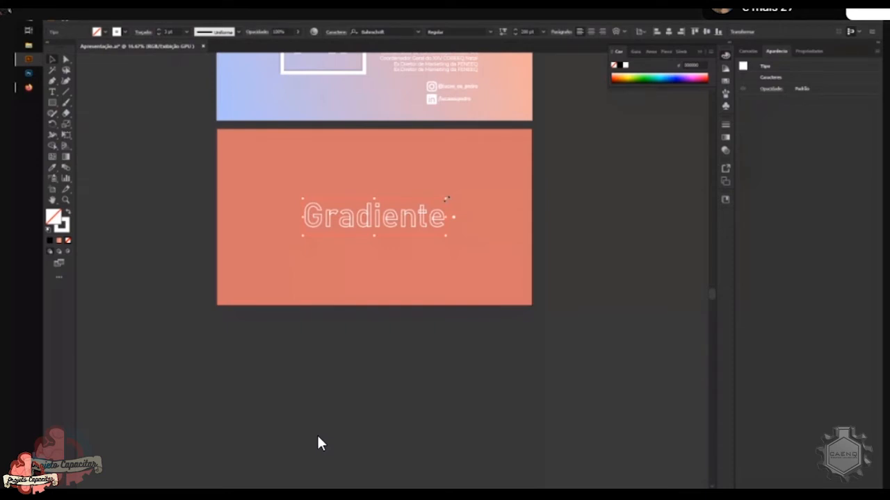
left_click_drag(447, 199, 466, 192)
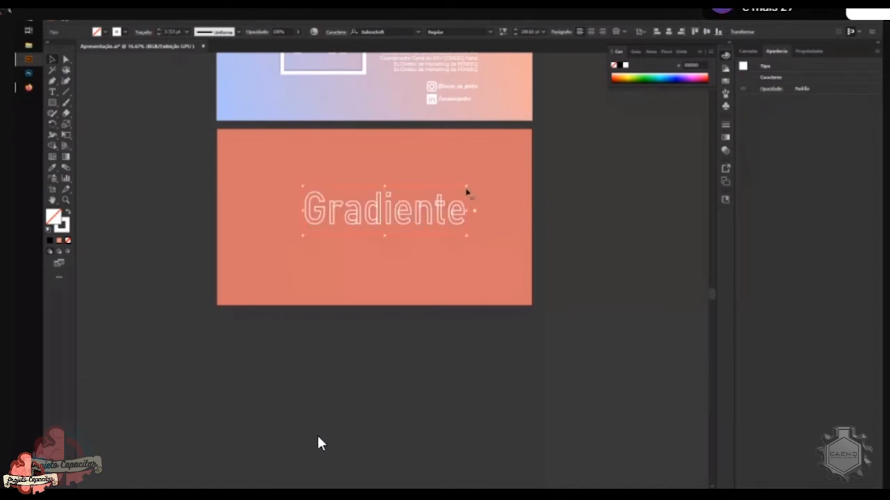
key("ctrl+z")
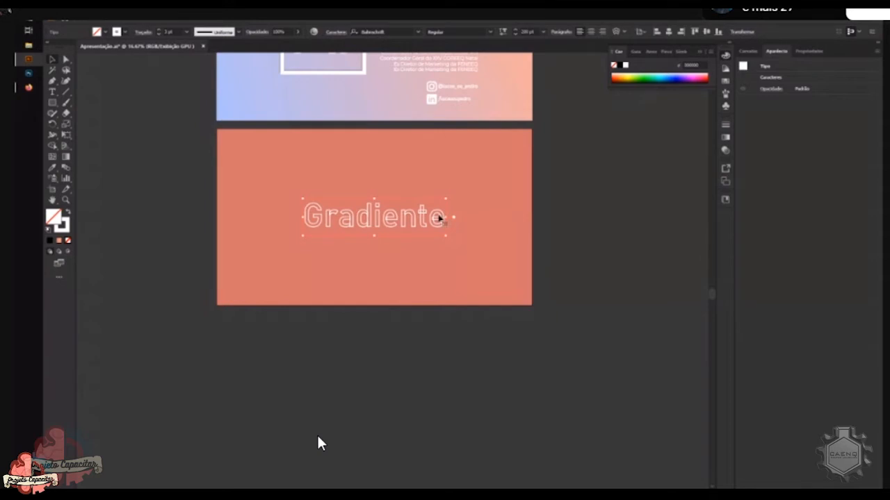
left_click(320, 444)
left_click_drag(471, 188, 491, 179)
key("ctrl+z")
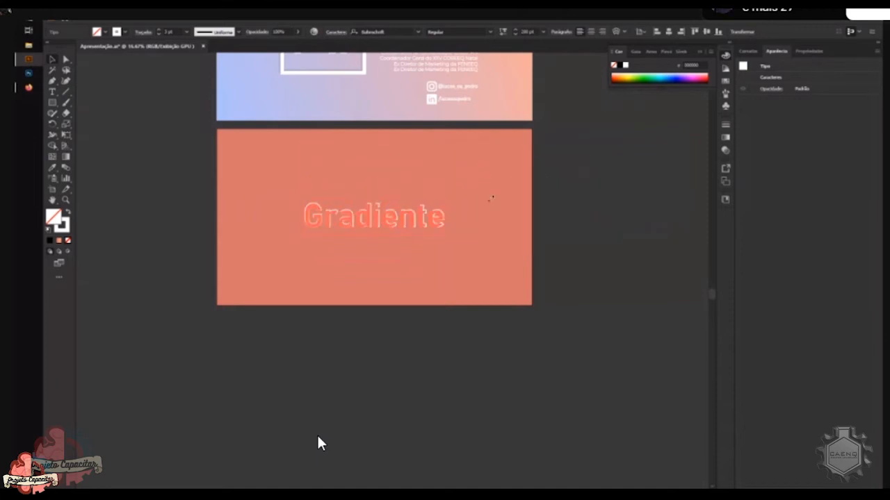
Rescale the "Gradiente" text to about 203 pt using its bounding box and show its properties
left_click_drag(490, 201, 459, 213)
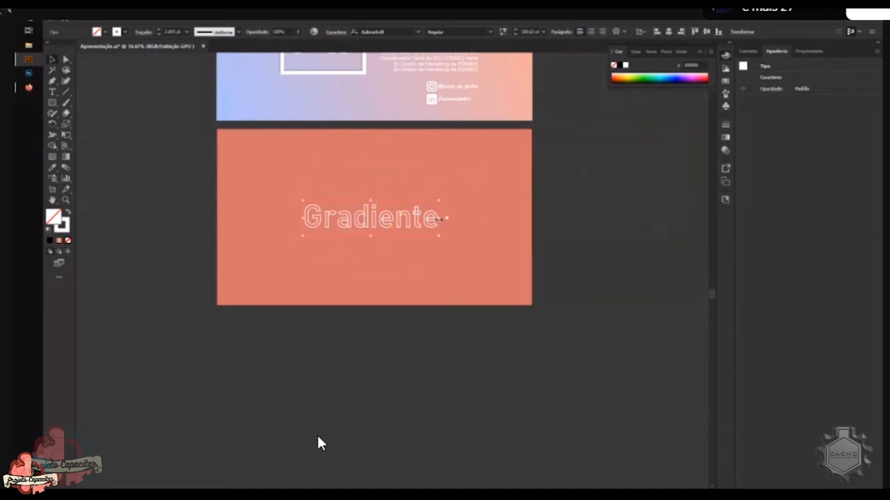
left_click_drag(442, 231, 447, 221)
left_click_drag(369, 236, 369, 239)
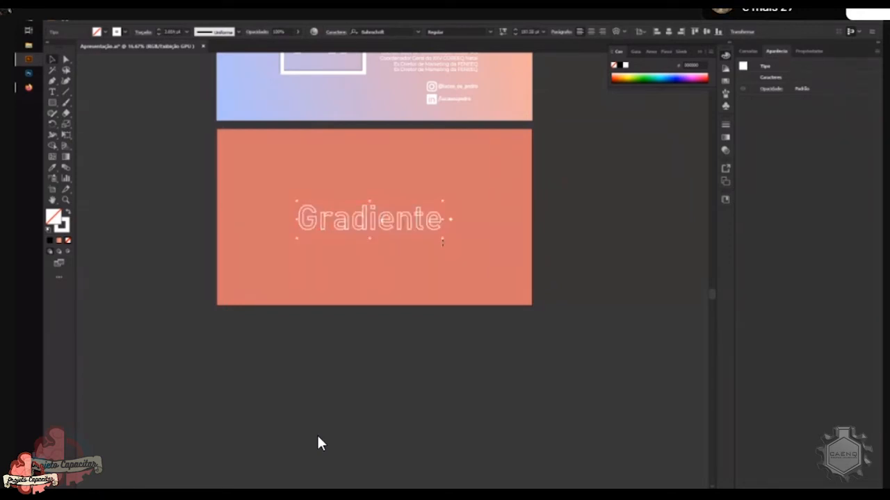
left_click_drag(445, 242, 325, 266)
left_click(807, 53)
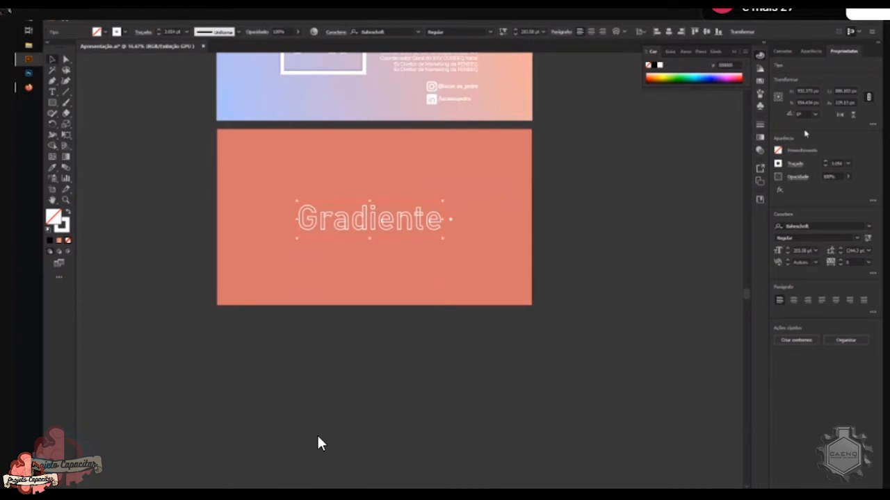
Set the "Gradiente" text's width to 1000 px with its proportions constrained
left_click(840, 90)
type("1000")
key("Return")
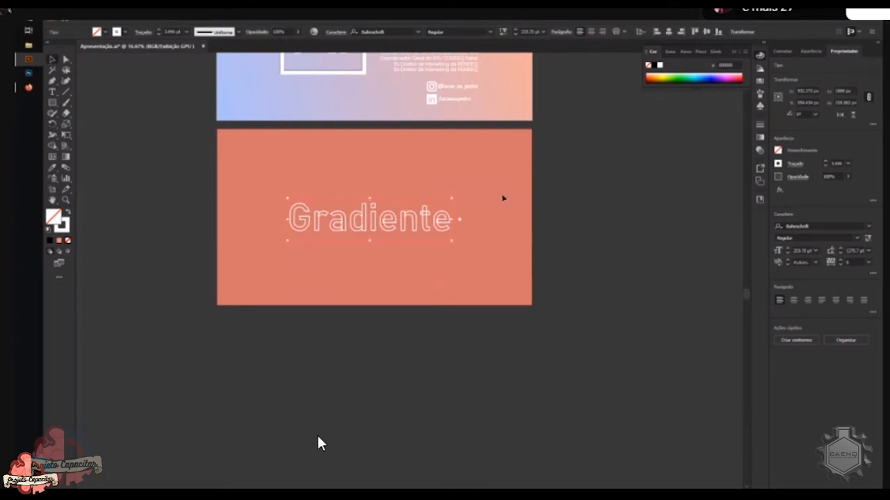
Try a width of 200 px on the "Gradiente" text with proportions unlinked, and undo the distortion
left_click(868, 98)
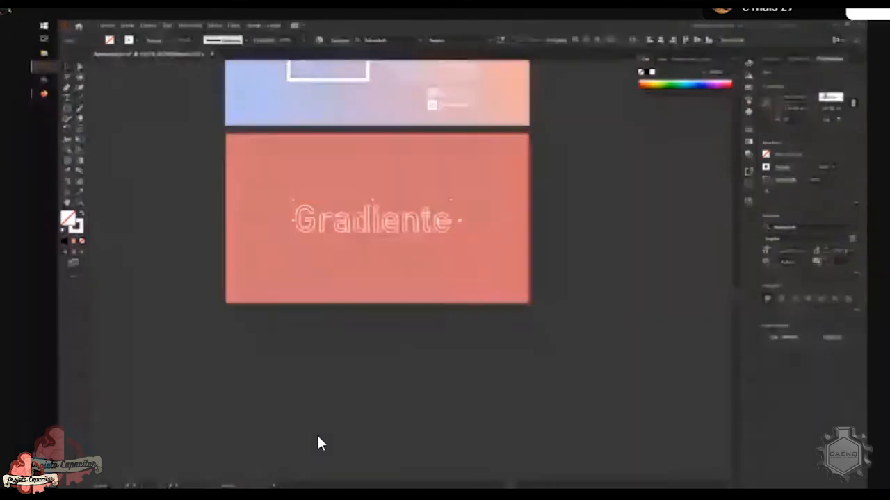
left_click(824, 108)
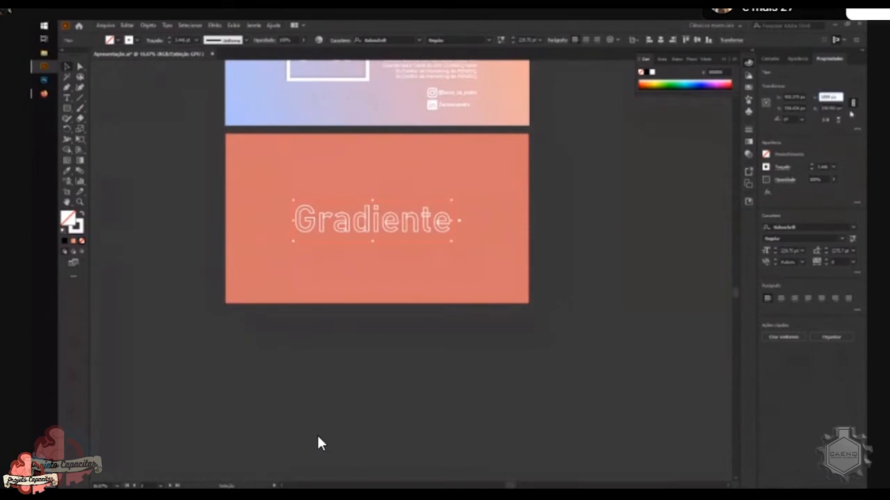
left_click(826, 97)
double_click(826, 96)
type("200")
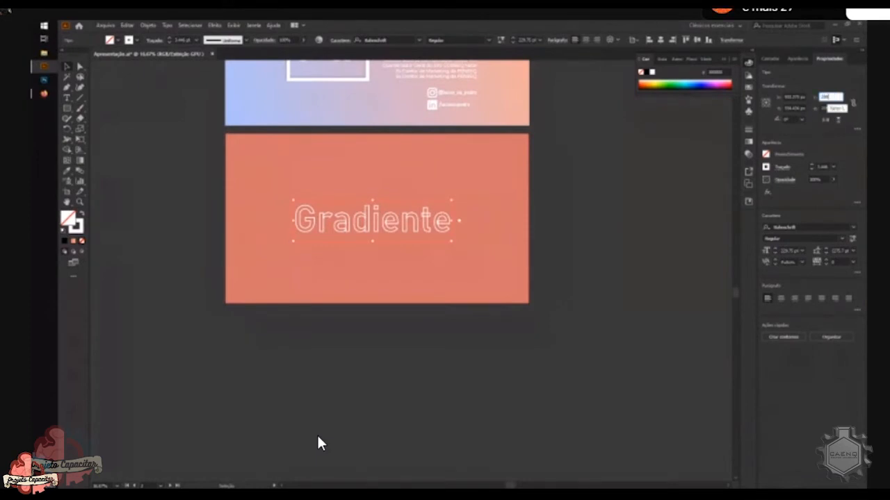
key("Return")
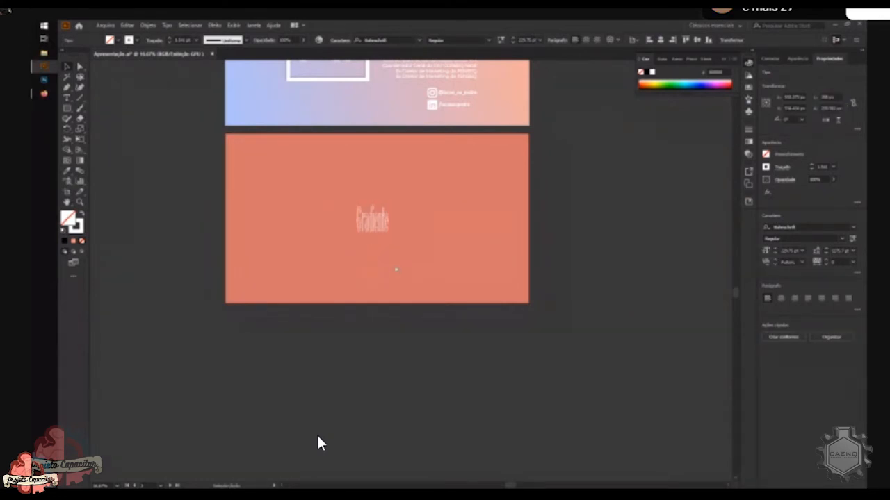
key("ctrl+z")
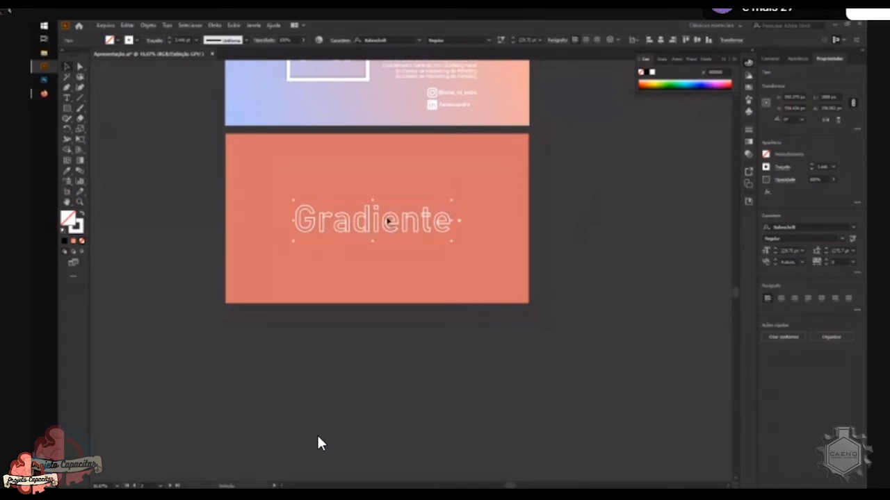
Move the "Gradiente" text up slightly and recentre it by setting X to 960 px and aligning it vertically to the artboard's centre
mouse_move(389, 221)
left_mouse_down()
mouse_move(408, 220)
mouse_move(402, 188)
mouse_move(391, 213)
mouse_move(402, 228)
mouse_move(397, 209)
left_mouse_up()
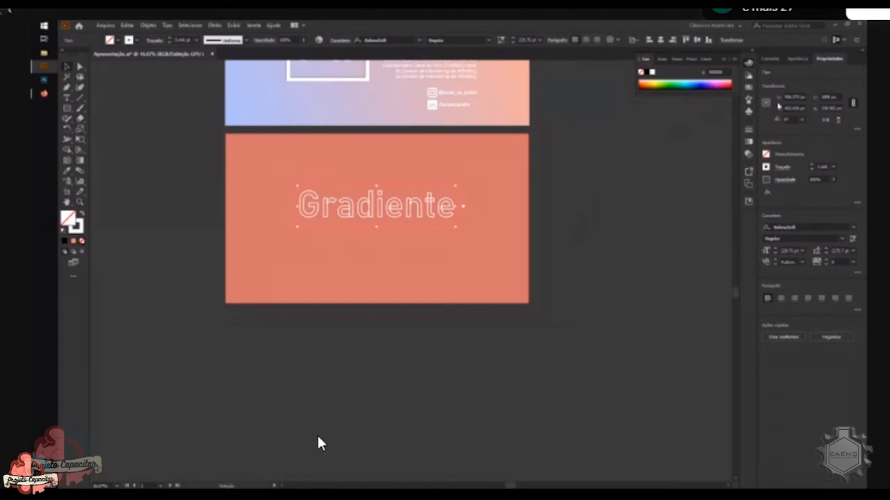
left_click(790, 98)
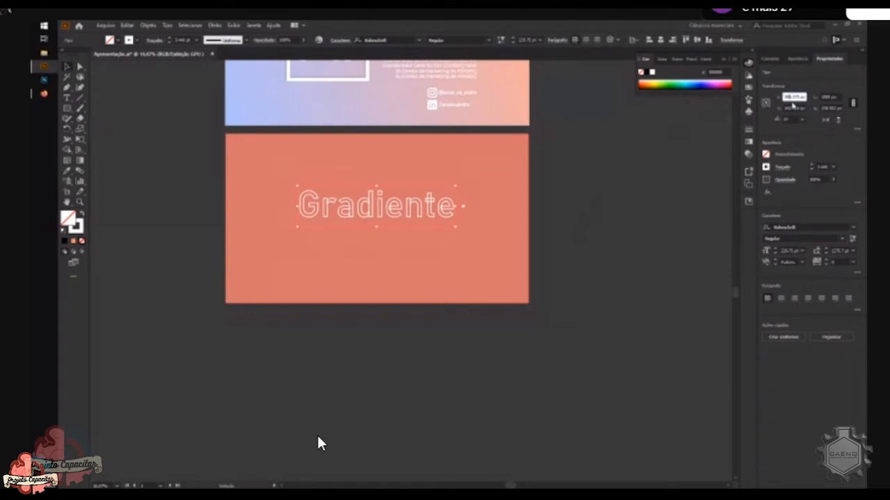
double_click(793, 108)
double_click(789, 97)
key("Tab")
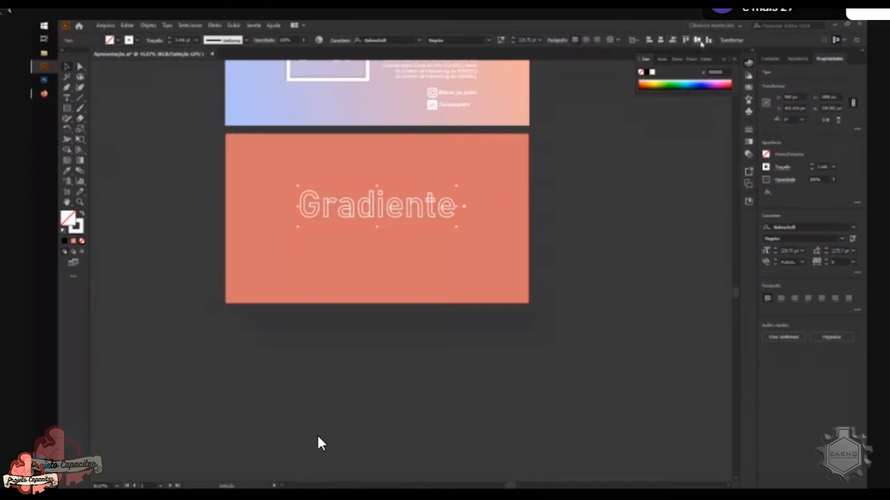
left_click(697, 40)
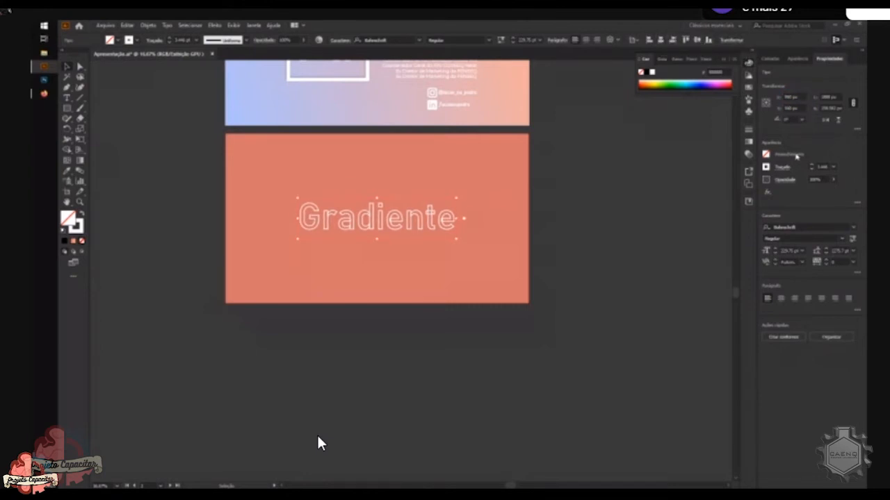
Raise the "Gradiente" text by setting its Y position to 300 px, 200 px and finally 150 px
left_click(793, 107)
type("300")
key("Return")
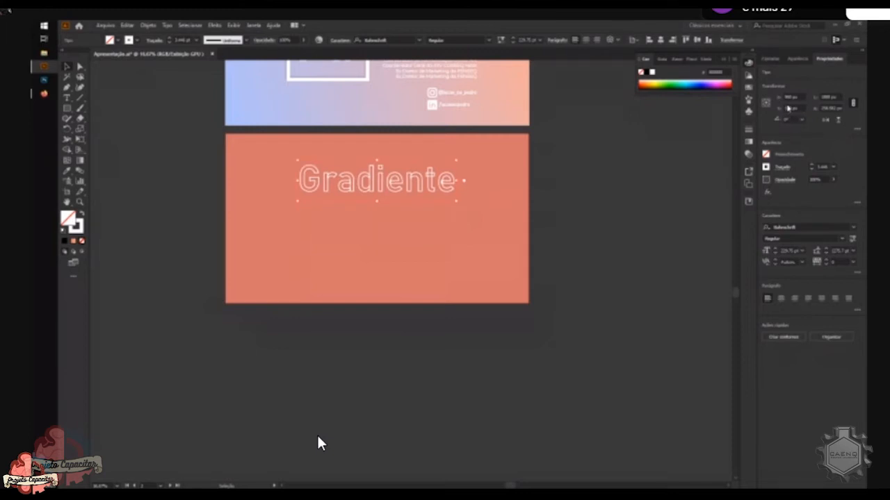
left_click(791, 109)
type("2")
key("Return")
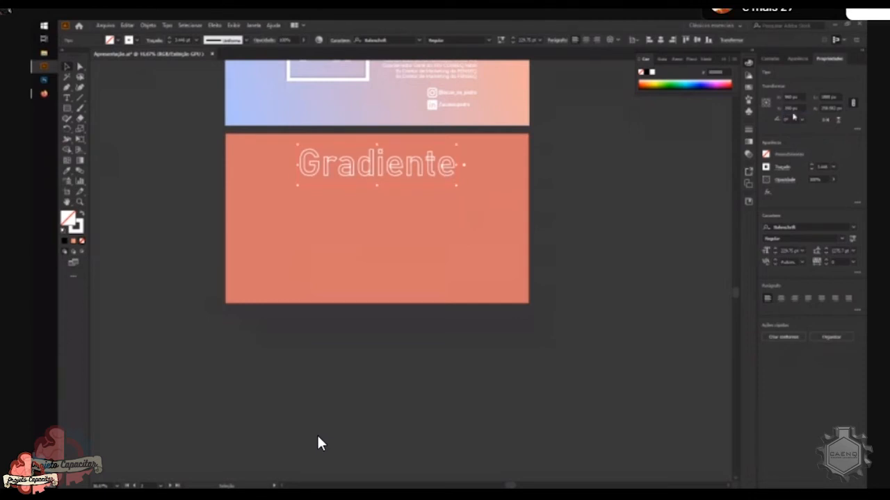
left_click(790, 108)
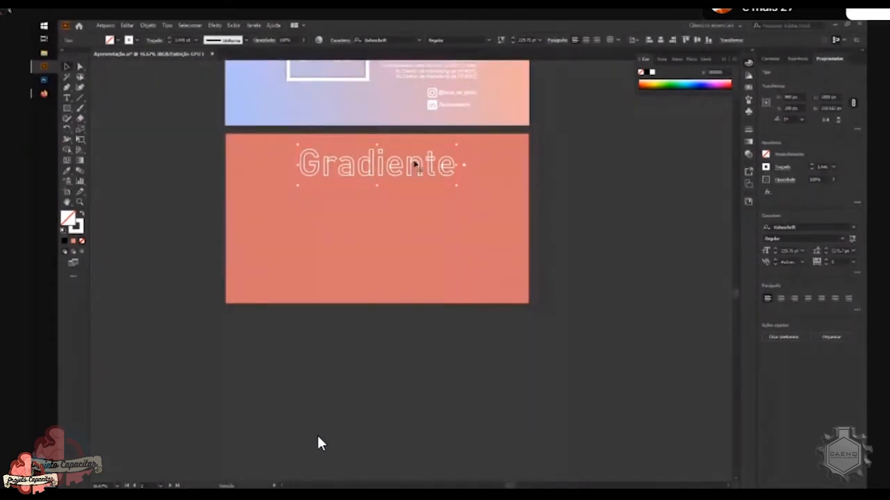
left_click(790, 108)
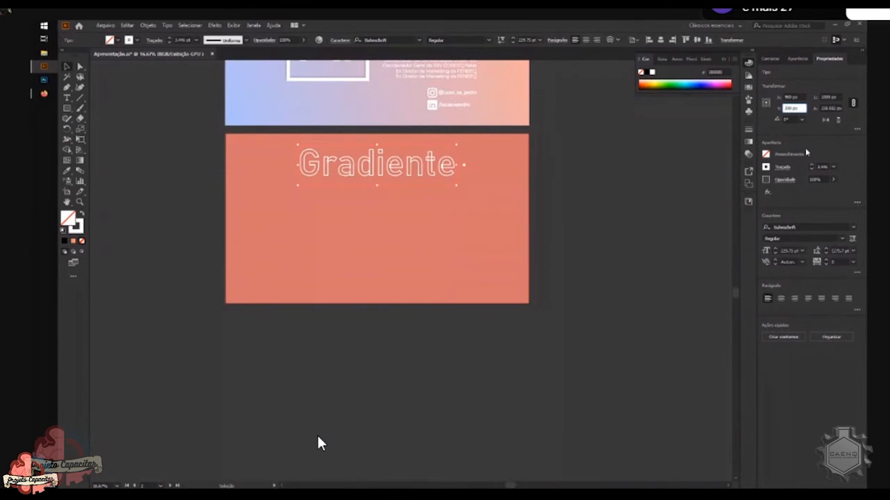
key("Return")
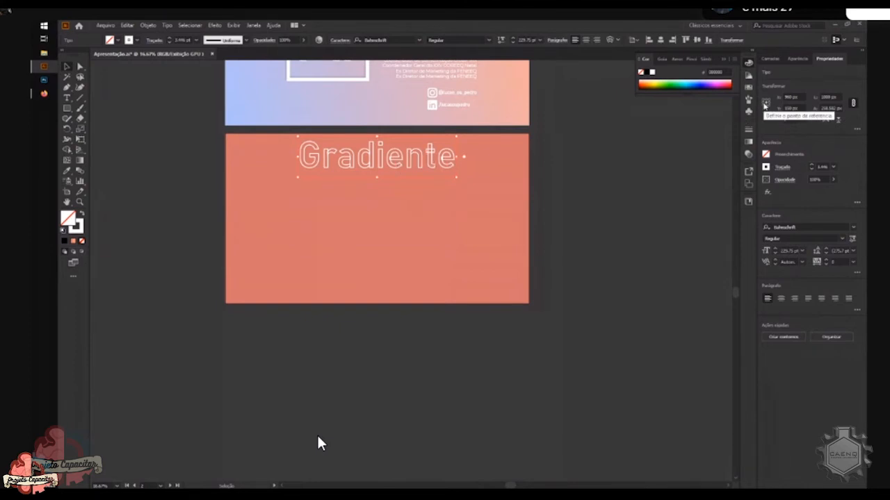
Set the text's reference point to middle-left, change its X position to 0 px and finally to 50 px, and deselect it
mouse_move(351, 162)
left_mouse_down()
mouse_move(271, 163)
mouse_move(347, 162)
left_mouse_up()
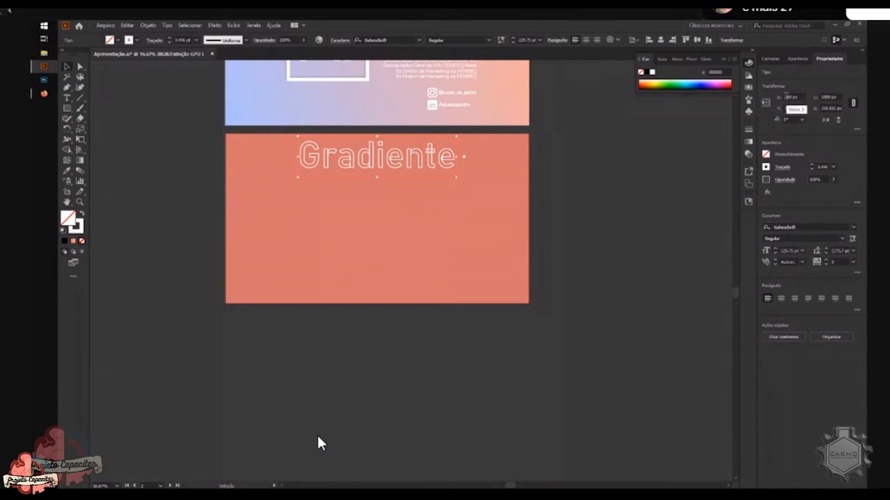
left_click(786, 97)
type("0")
key("Return")
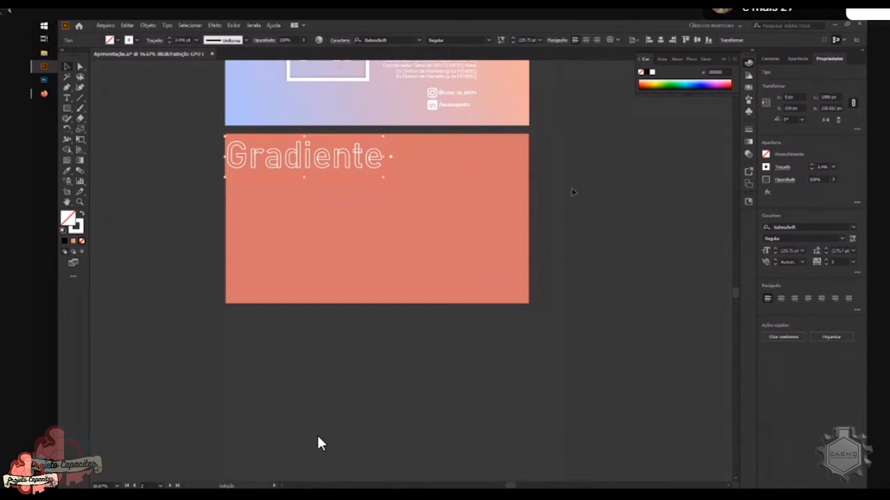
left_click(369, 132)
left_click(301, 159)
left_click(790, 97)
type("5")
key("Return")
left_click(570, 185)
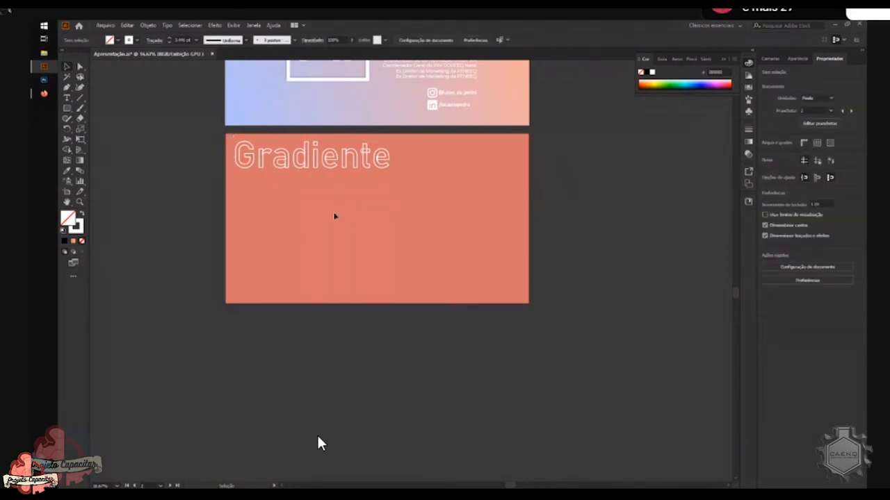
Select the "Gradiente" text, try stretching it from its right handle, undo, and rescale it proportionally to about 960 px wide
left_click(346, 171)
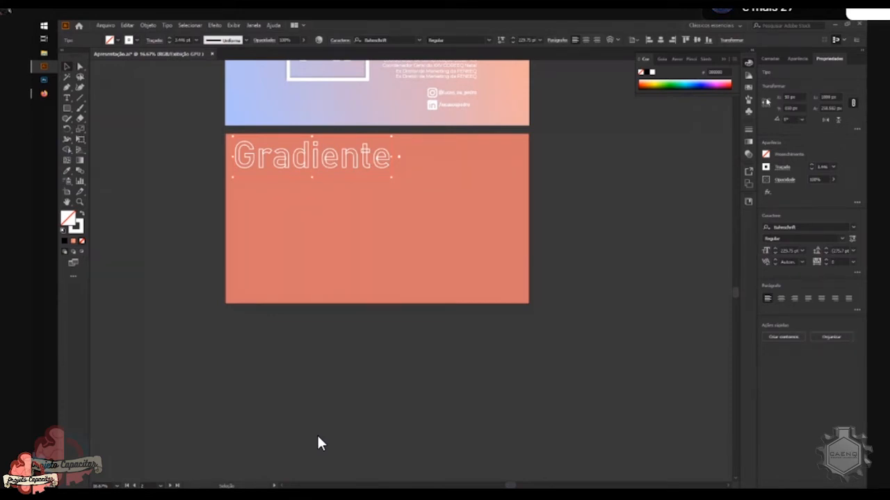
left_click(765, 107)
left_click_drag(391, 156, 519, 155)
key("ctrl+z")
left_click_drag(394, 156, 496, 180)
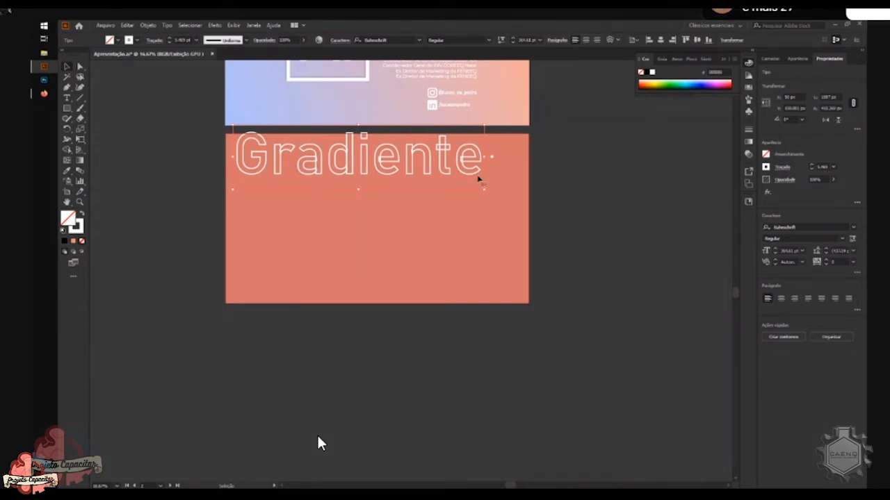
left_click_drag(491, 157, 387, 167)
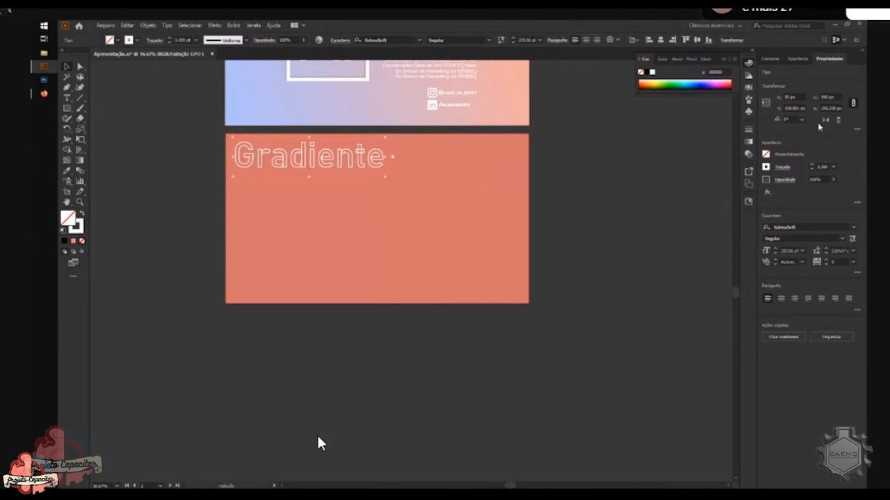
Try a width of 20000 px on the "Gradiente" text from its middle-left reference point, and undo the change
left_click(831, 97)
left_click(764, 103)
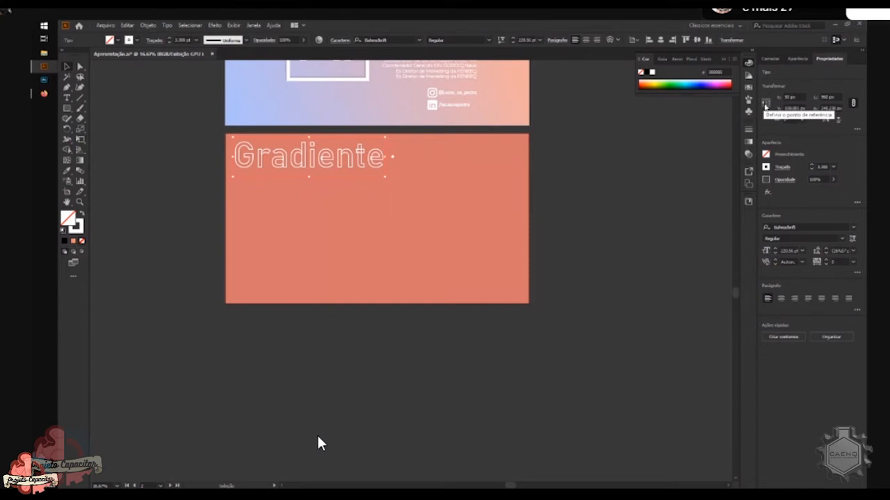
mouse_move(361, 167)
left_mouse_down()
mouse_move(327, 164)
mouse_move(366, 165)
left_mouse_up()
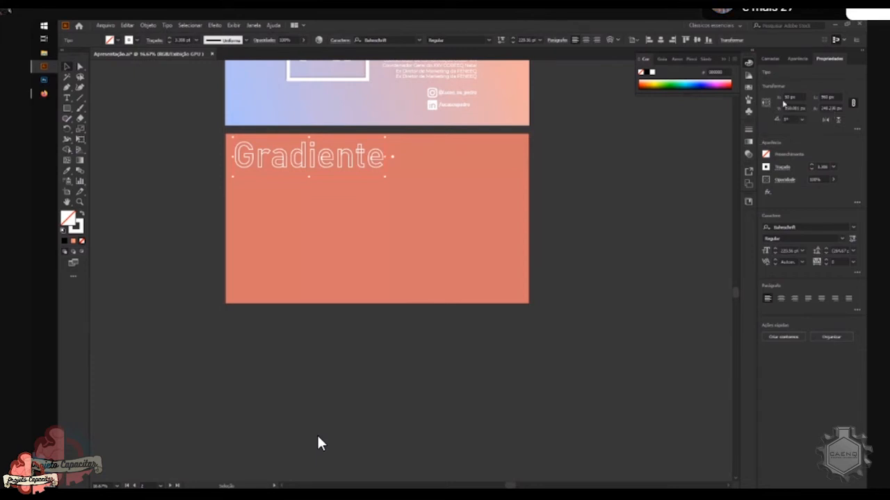
double_click(830, 97)
type("2000")
key("Return")
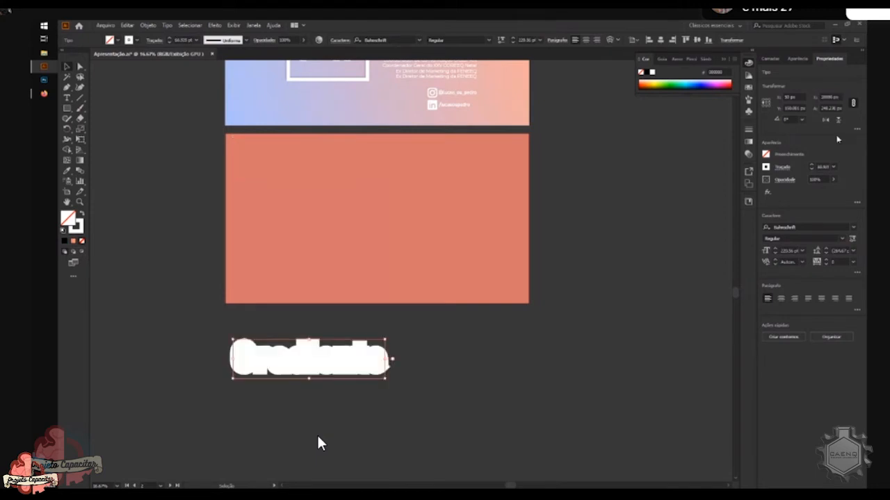
key("ctrl+z")
Try a 2000 px width on the "Gradiente" text from the middle-left reference point, and return it to its previous size
left_click(827, 97)
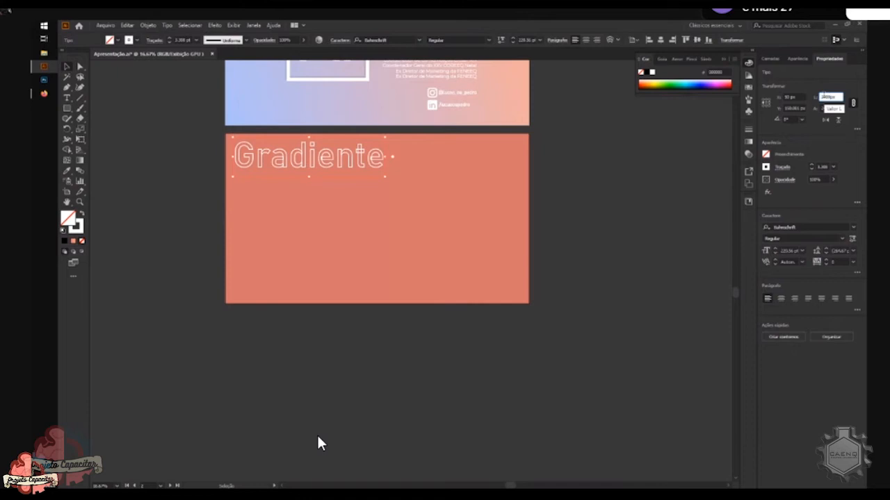
key("Return")
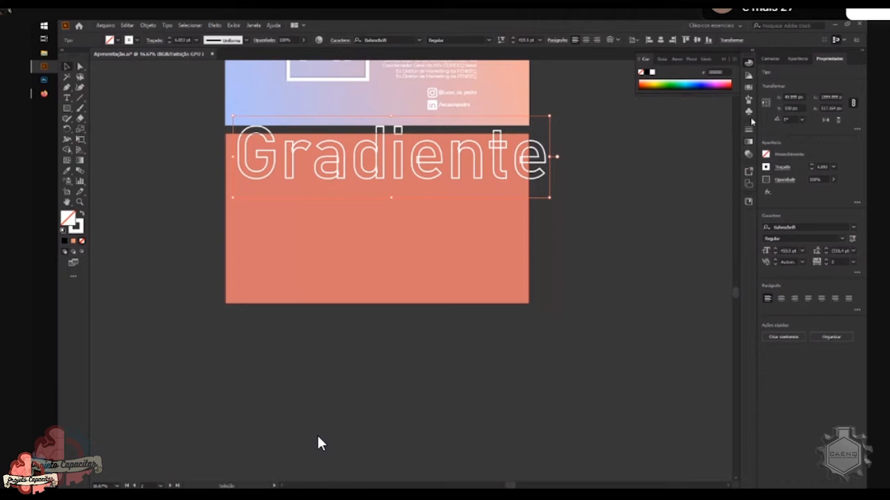
left_click_drag(549, 157, 389, 147)
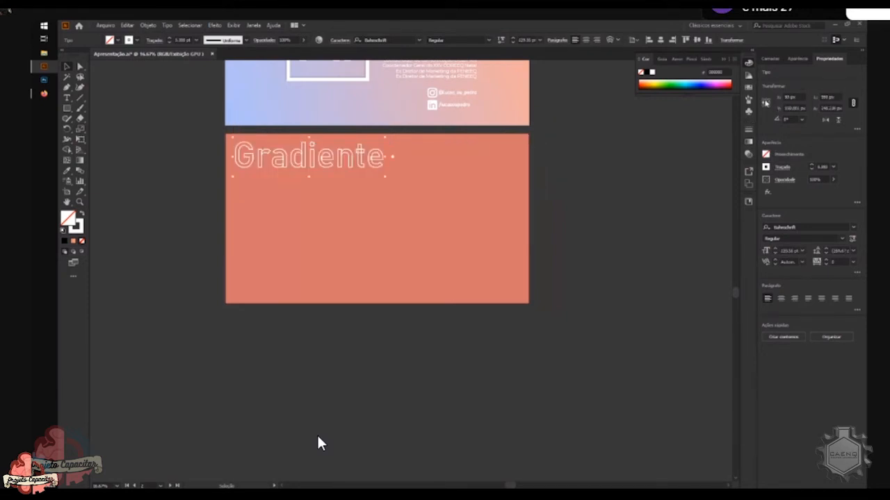
Set the reference point to the upper-left corner, try a 2000 px width on the text, and undo the scaling
left_click(763, 100)
left_click(828, 98)
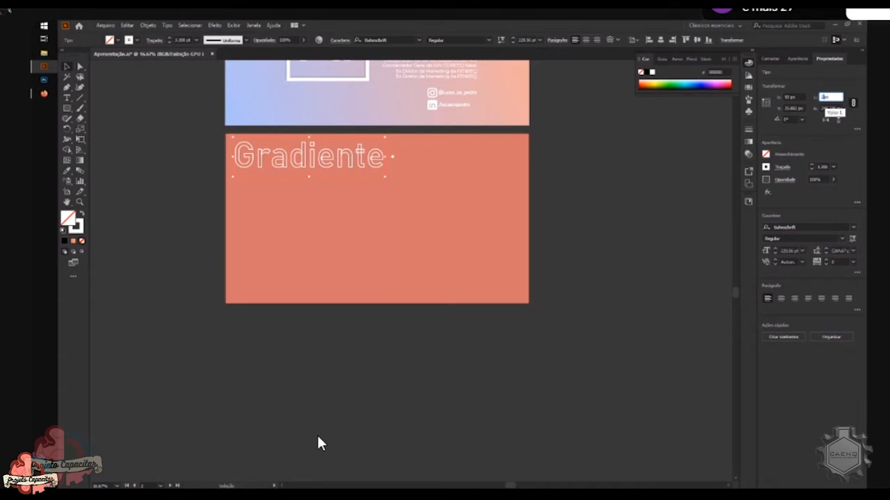
type("2000px")
key("Return")
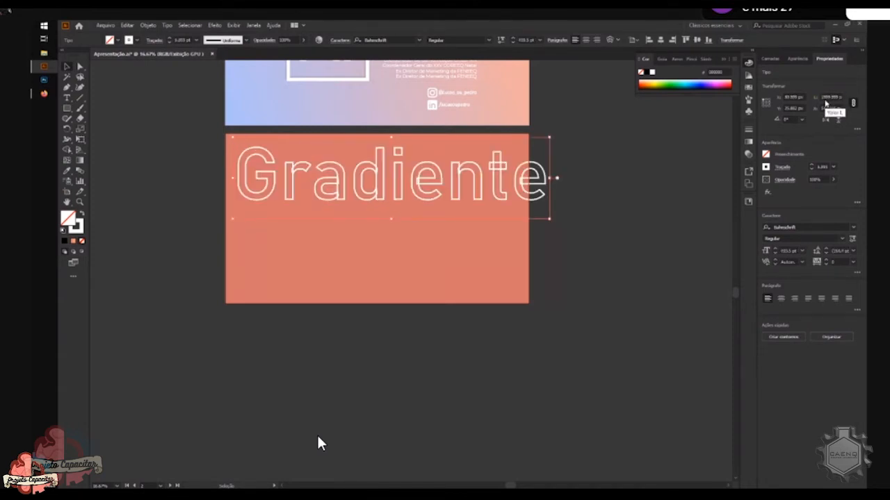
key("ctrl+z")
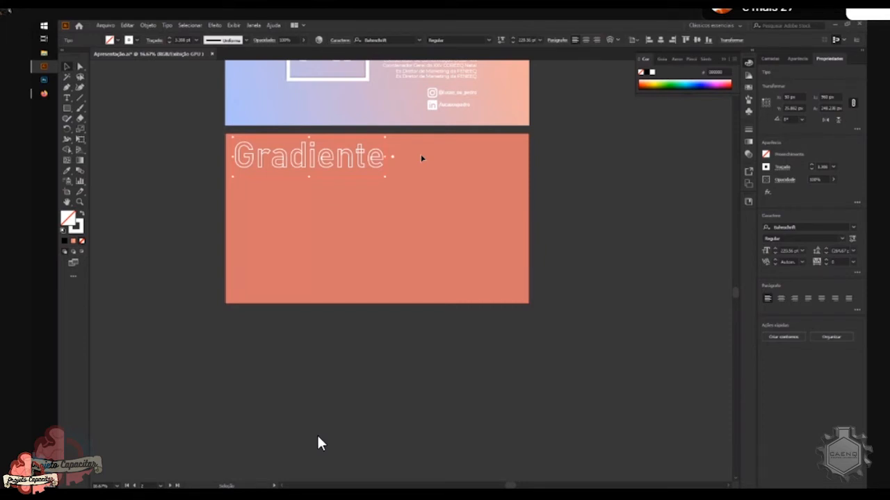
Deselect the "Gradiente" text and show the Rectangle and Line Segment tools
left_click(570, 223)
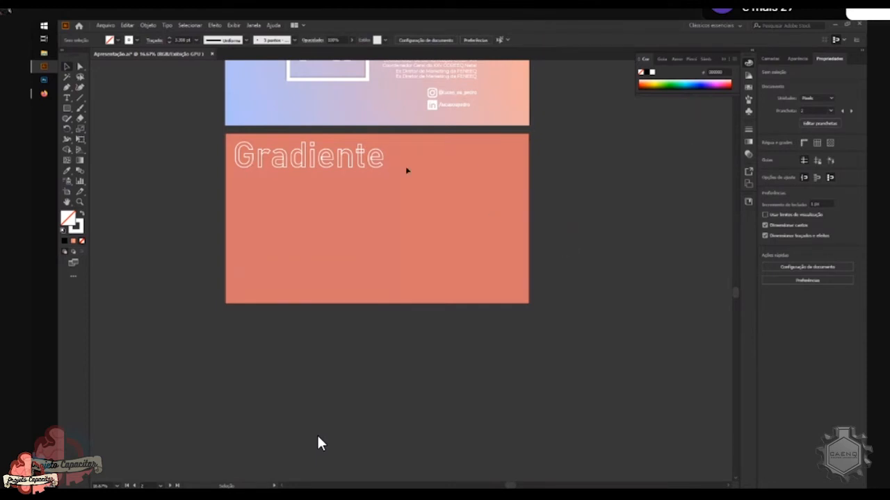
left_click(329, 164)
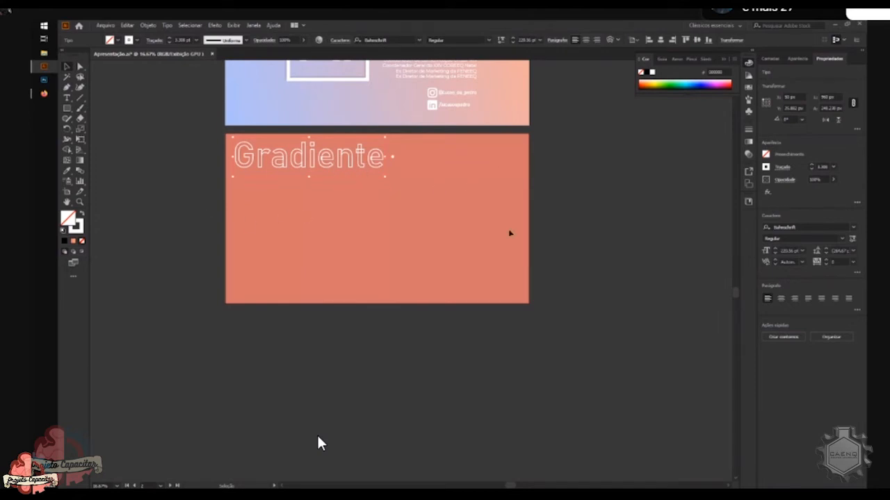
left_click(173, 235)
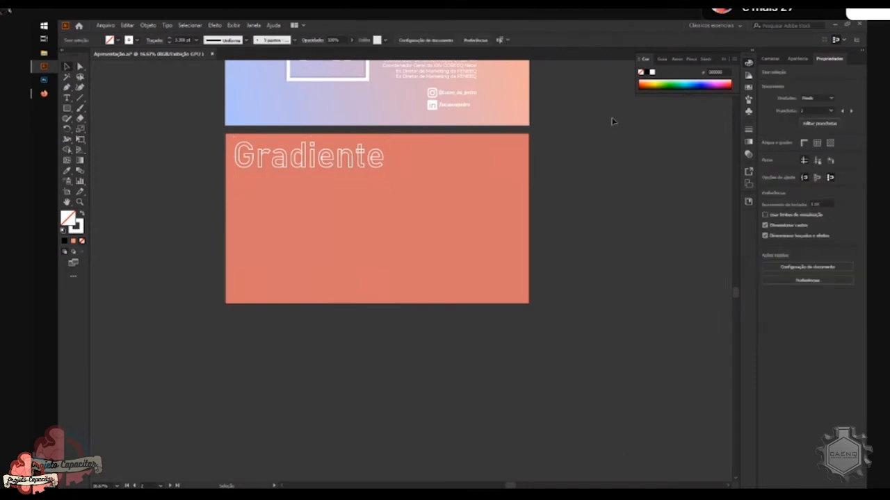
left_click(67, 109)
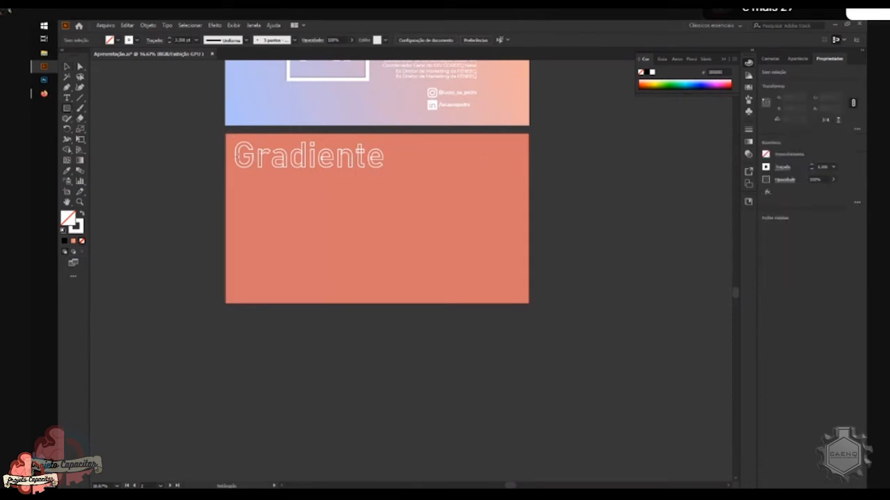
left_click(78, 98)
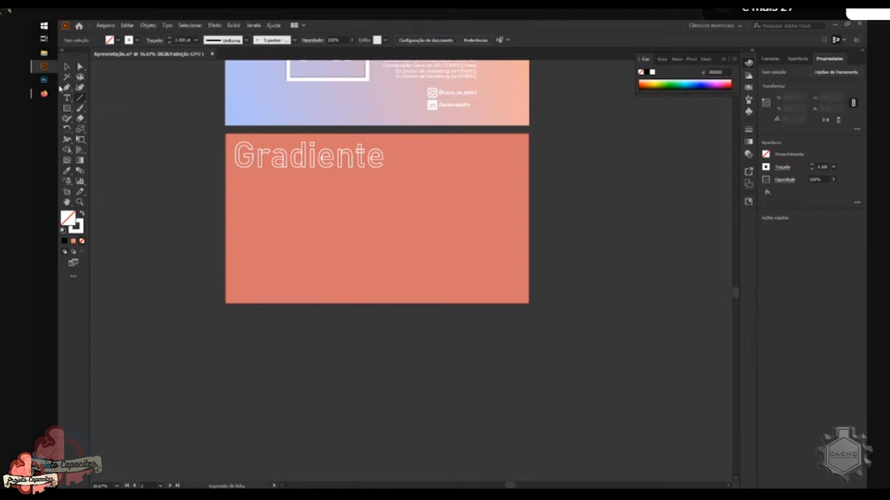
Place a starting anchor point with the Pen tool just after the end of the "Gradiente" text
left_click(66, 88)
left_click(391, 155)
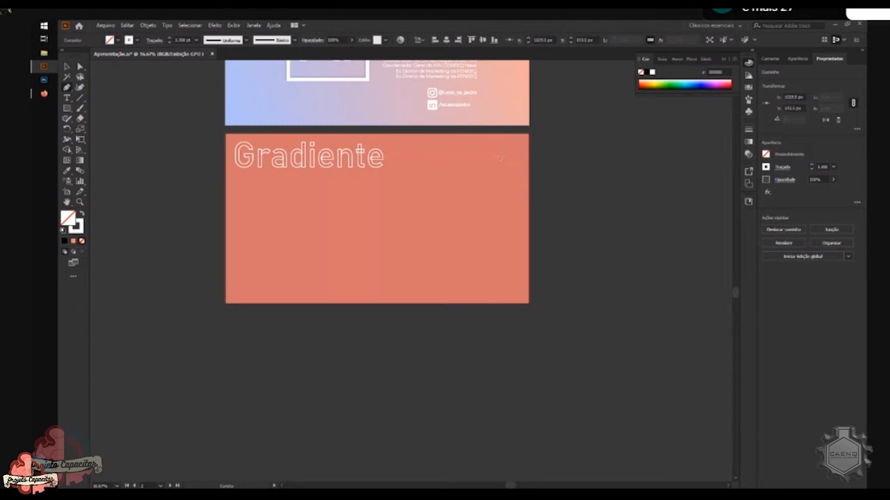
key("ctrl+0")
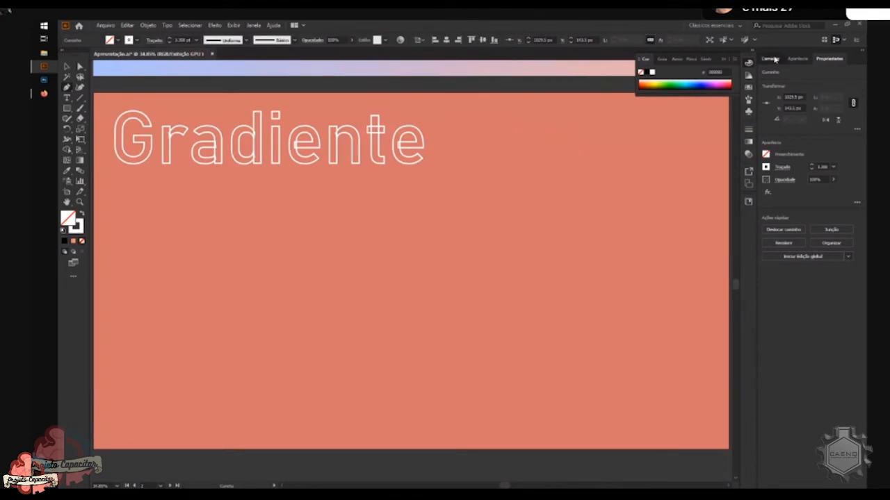
Select the artboard's background rectangle in the layer list and change its fill colour to teal
left_click(770, 58)
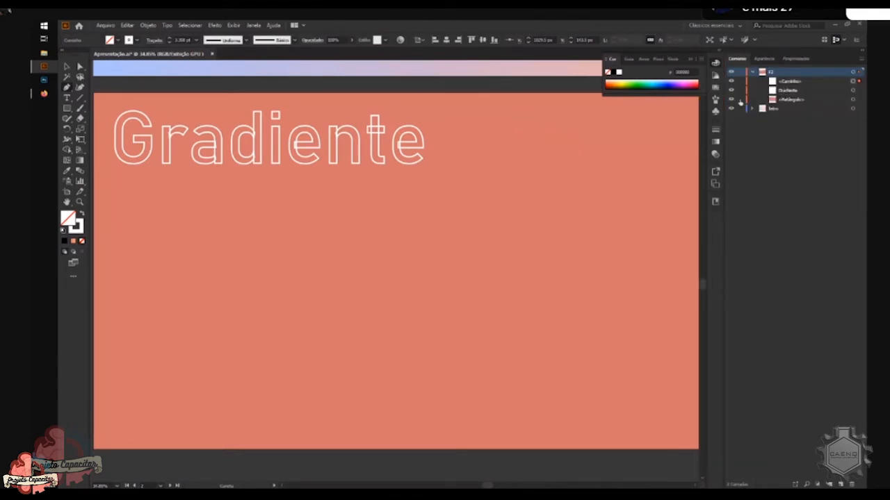
left_click(854, 99)
left_click(765, 59)
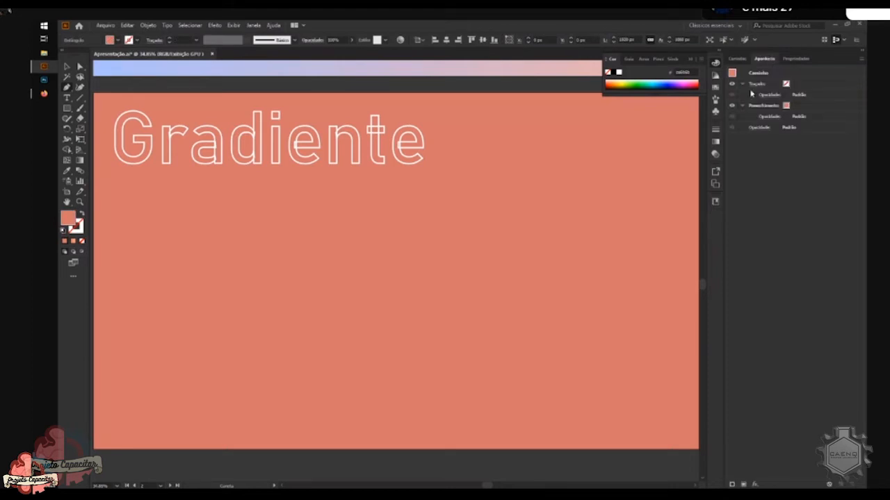
double_click(69, 218)
left_click_drag(399, 222, 394, 237)
left_click_drag(477, 280, 476, 266)
left_click_drag(406, 227, 416, 214)
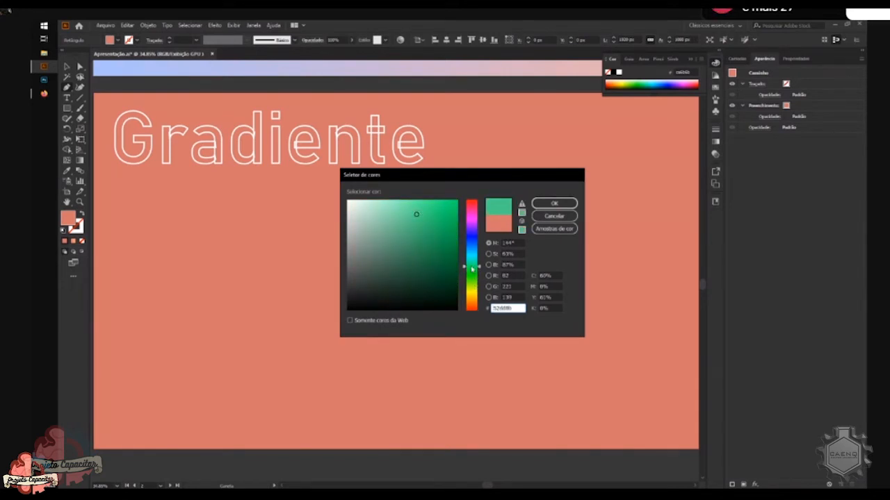
left_click(546, 204)
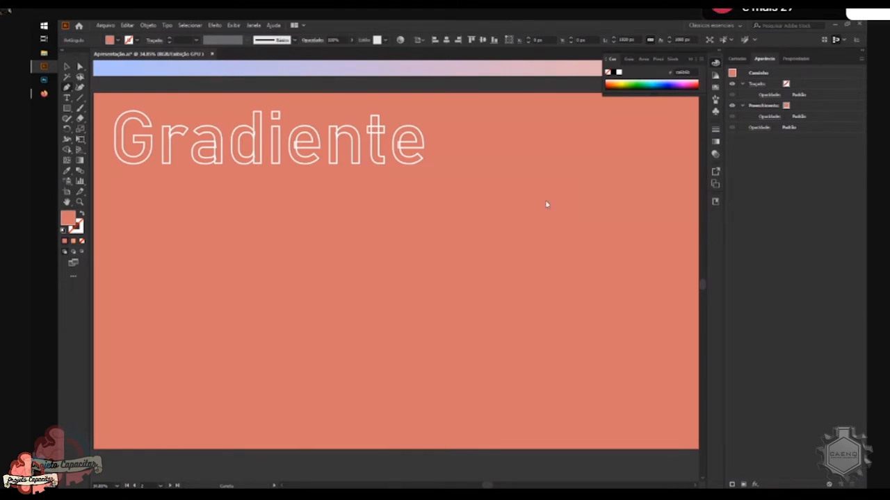
scroll(349, 180, "down", 4)
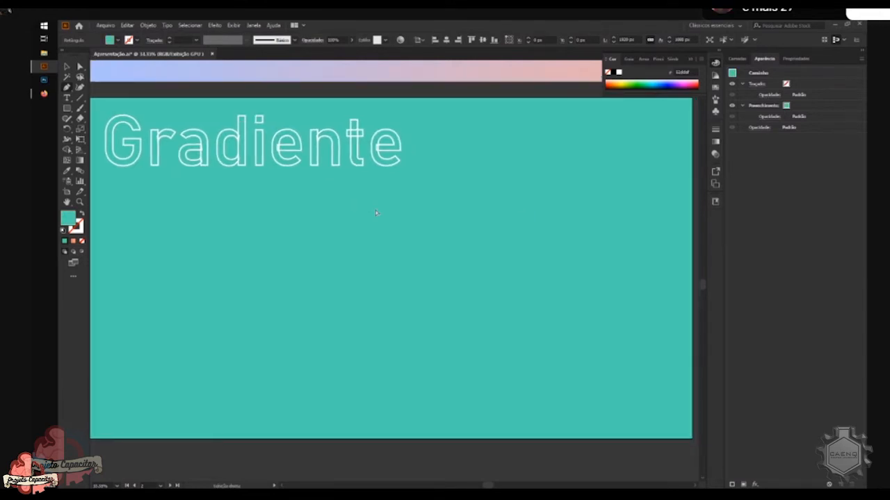
scroll(347, 208, "up", 1)
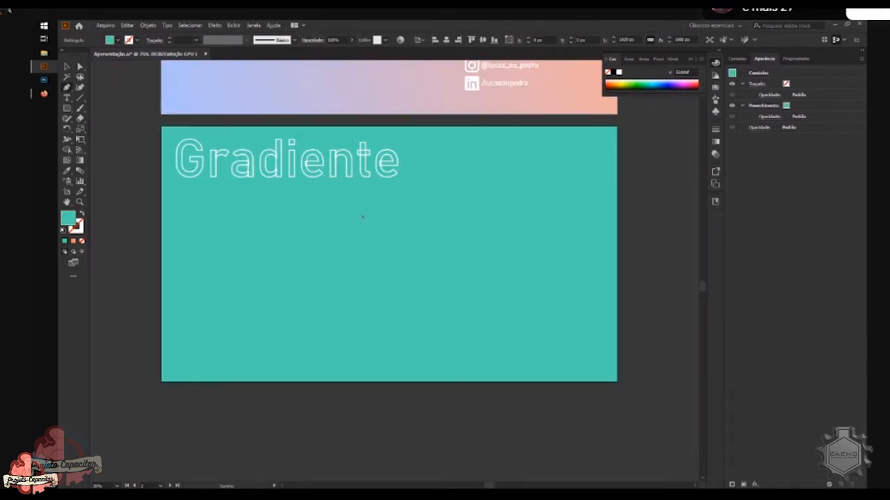
Target the "Gradiente" text in the layer list and set its stroke colour to black
left_click(737, 58)
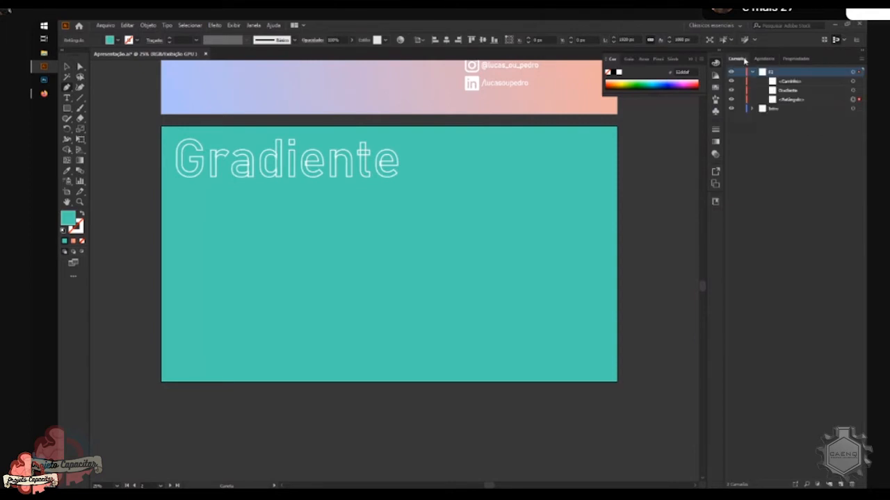
left_click(853, 91)
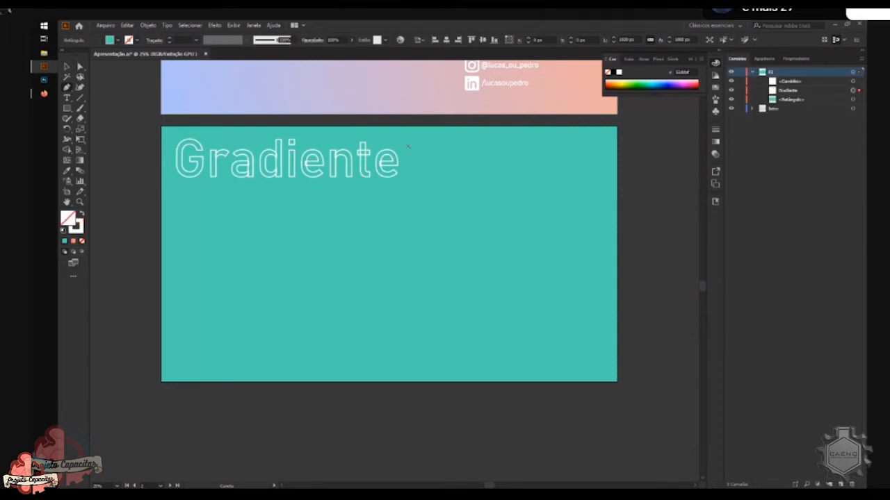
left_click(78, 230)
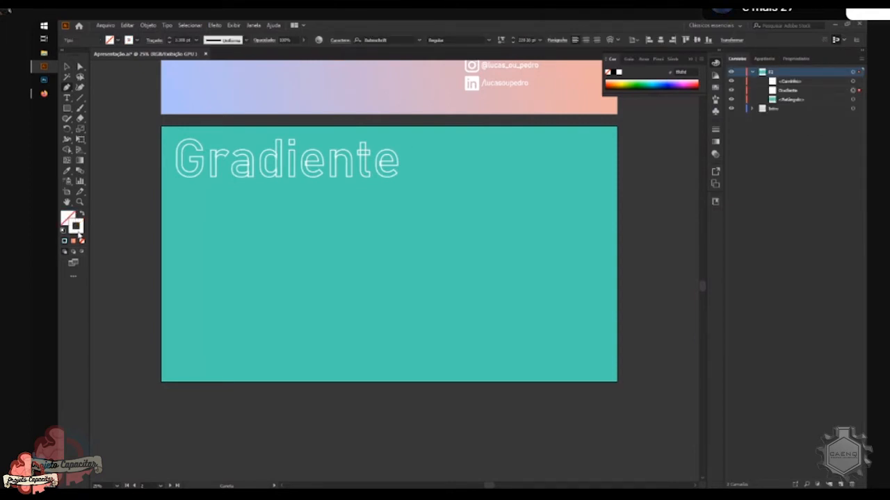
double_click(78, 228)
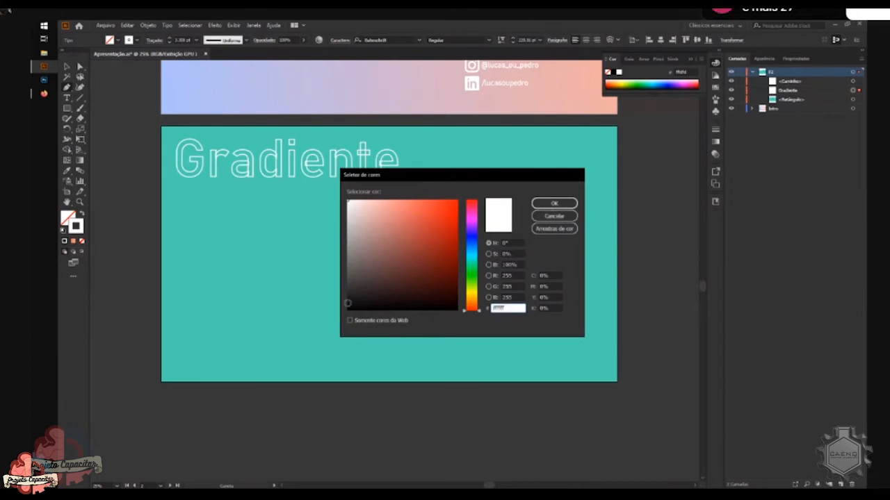
left_click(347, 303)
left_click(554, 203)
Select the teal background rectangle and lock it in the layer list
key("v")
left_click(243, 240)
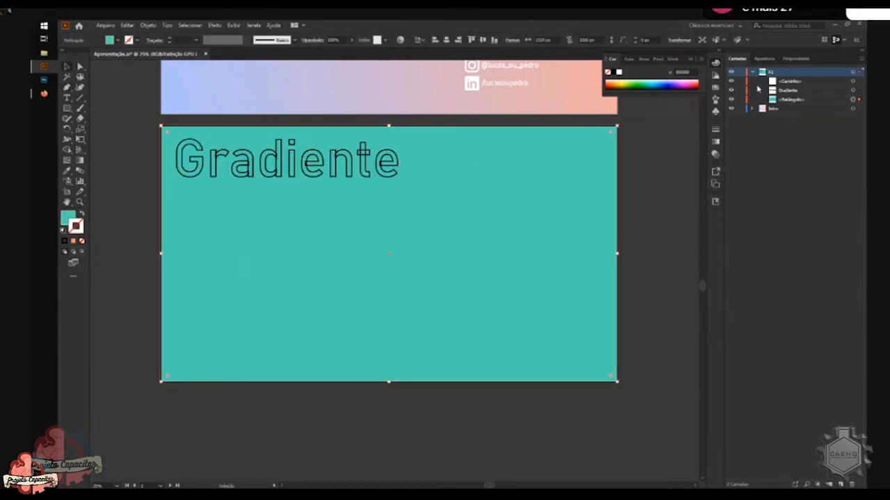
left_click(740, 99)
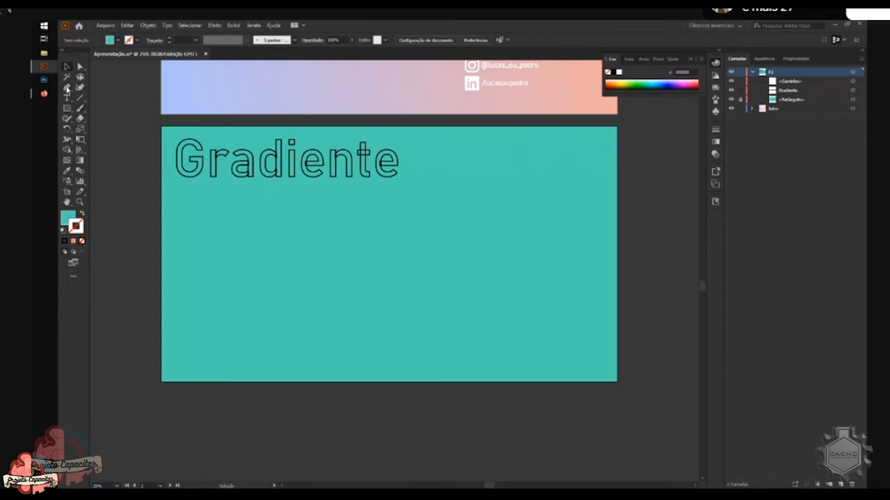
Try drawing a curved Pen path starting beside the "Gradiente" text, and delete it
left_click(68, 87)
left_click_drag(409, 163, 475, 165)
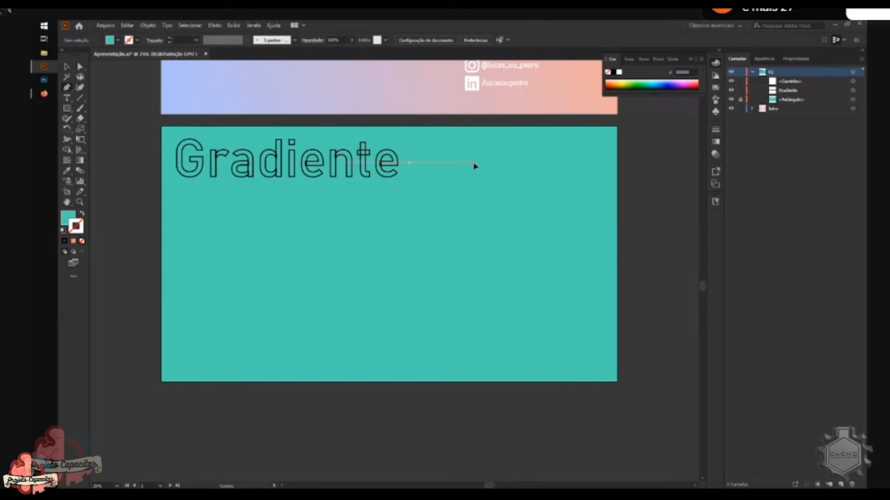
left_click_drag(577, 145, 414, 137)
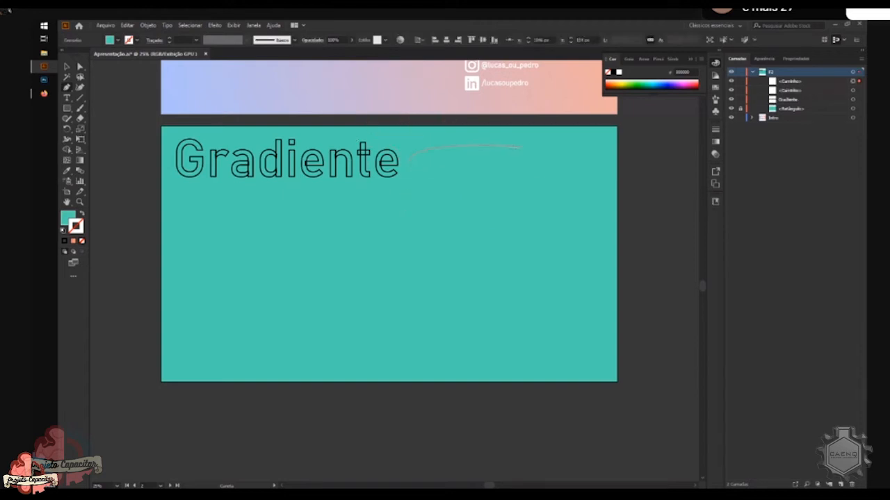
key("ctrl")
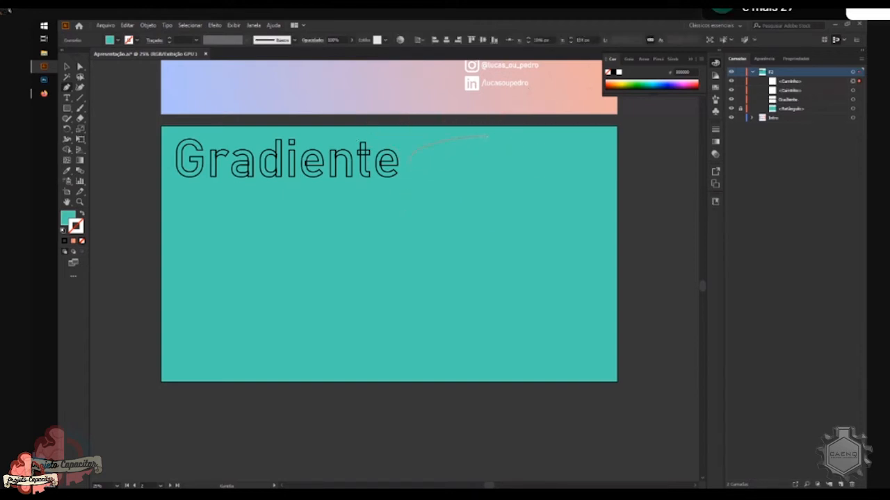
key("Delete")
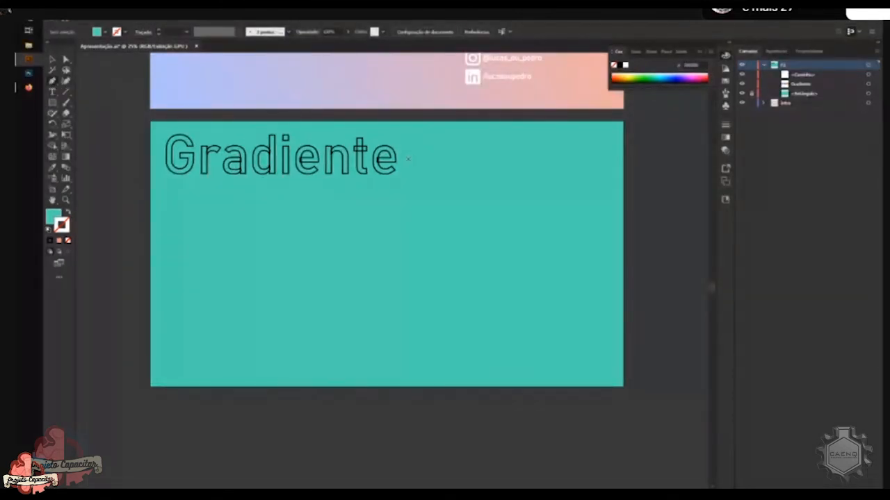
Draw an open frame with the Pen tool, about 1780 by 840 px, from the title's end around the artboard to below its first letter
left_click(408, 159)
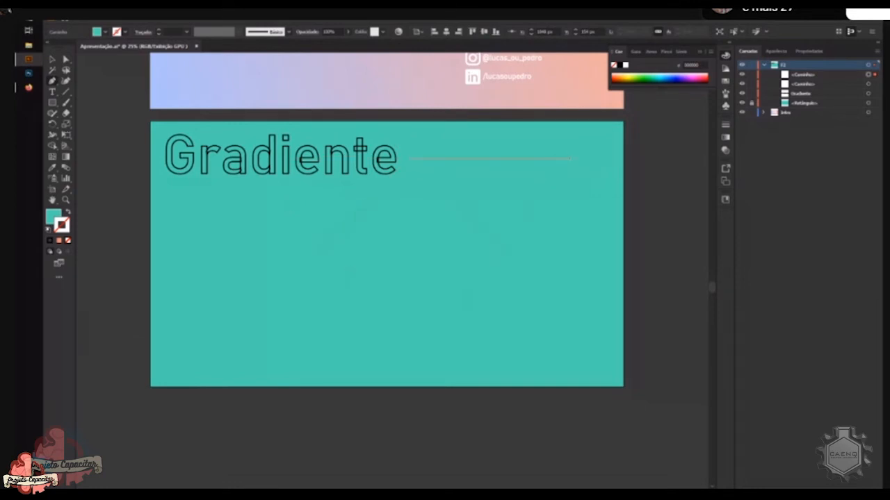
left_click(606, 159)
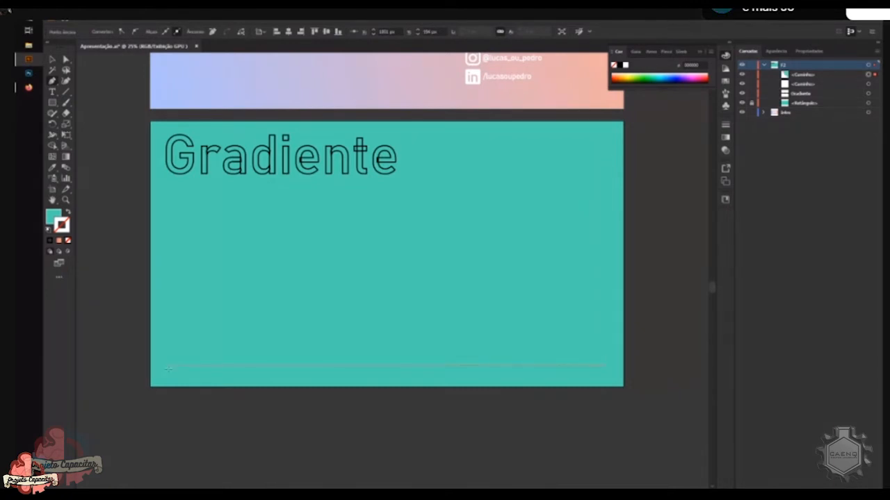
left_click(171, 182)
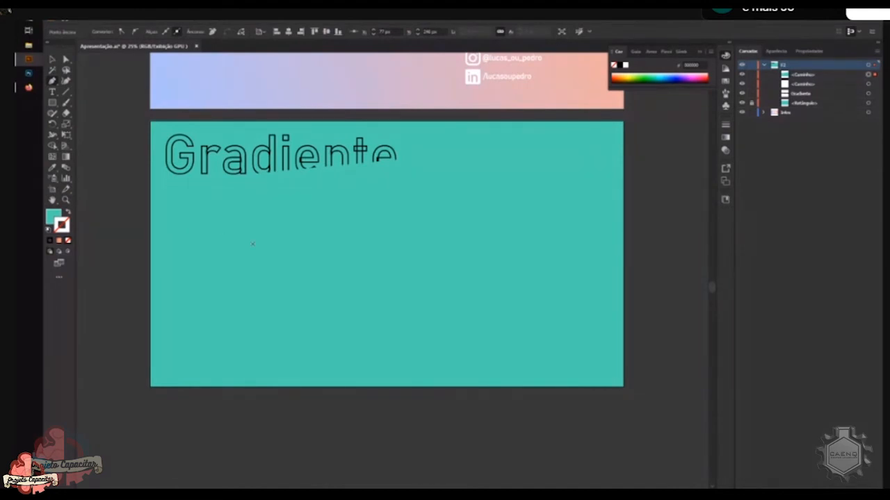
key("v")
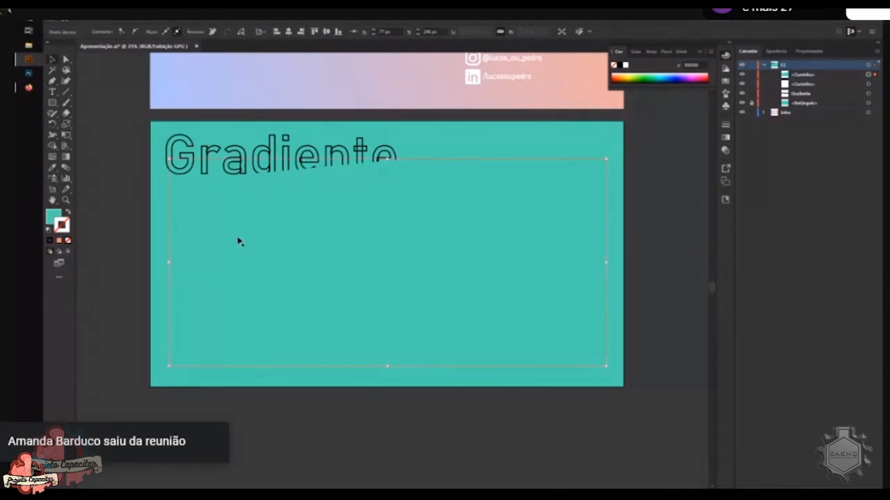
Move the drawn frame below the artboard and swap its fill and stroke so only a teal stroke remains
left_click_drag(238, 241, 296, 455)
scroll(302, 438, "down", 5)
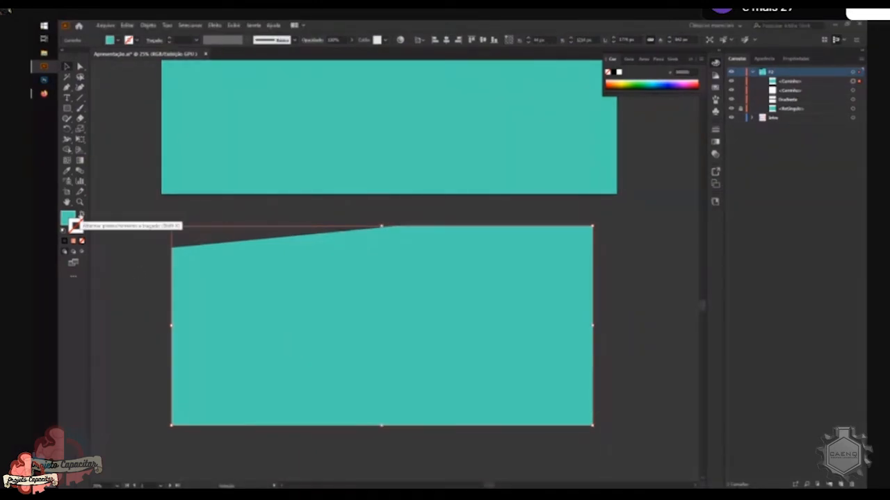
left_click(80, 216)
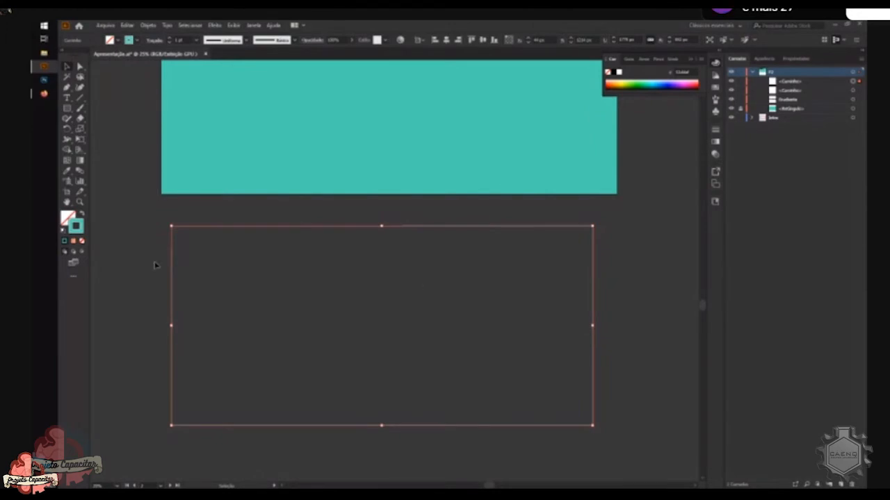
Try a 15 pt stroke weight on the frame, and undo the weight change and the move off the artboard
left_click_drag(763, 60, 806, 62)
left_click(770, 61)
left_click(822, 167)
type("15")
key("Return")
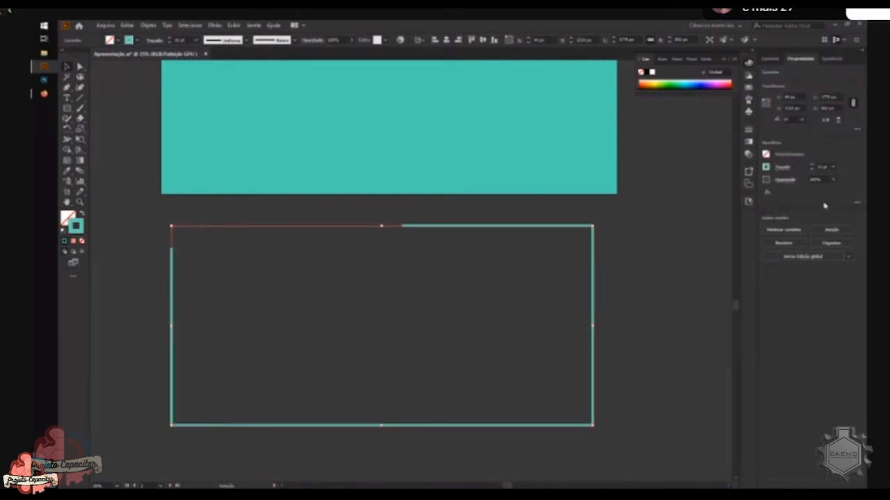
left_click(822, 167)
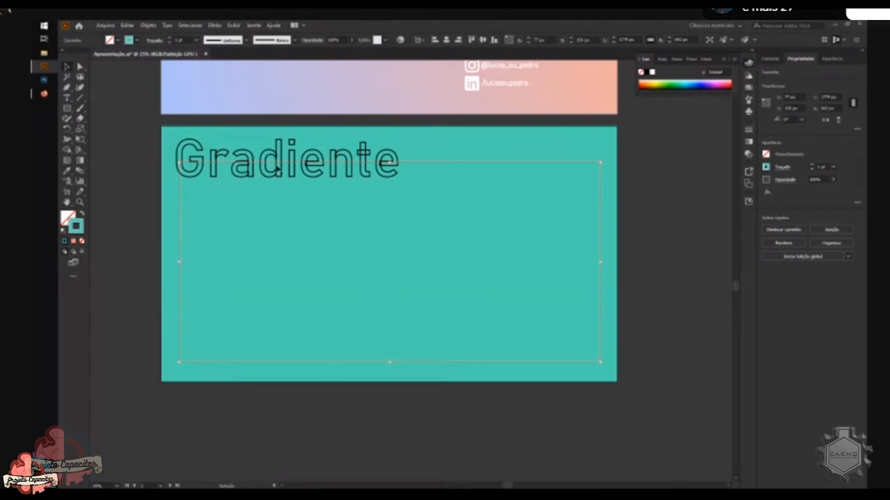
Copy the "Gradiente" text's black stroke to the frame with the Eyedropper, and set the frame's stroke weight to 10 pt
key("i")
left_click(314, 150)
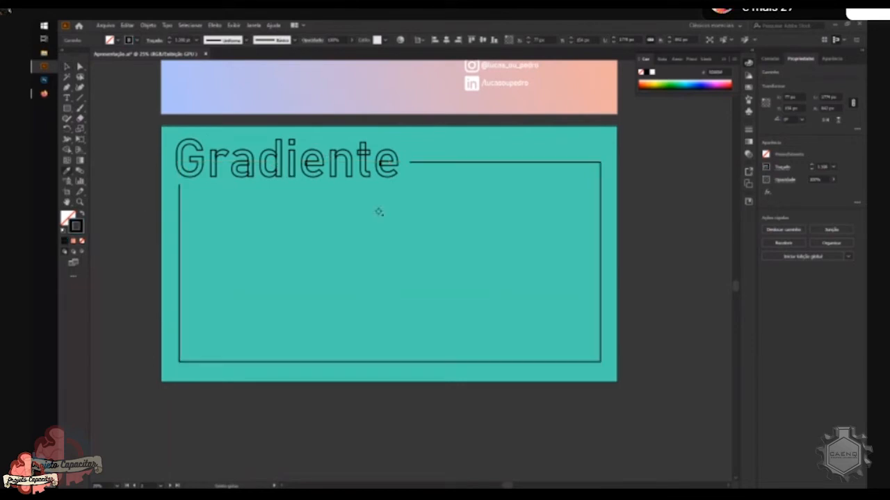
key("v")
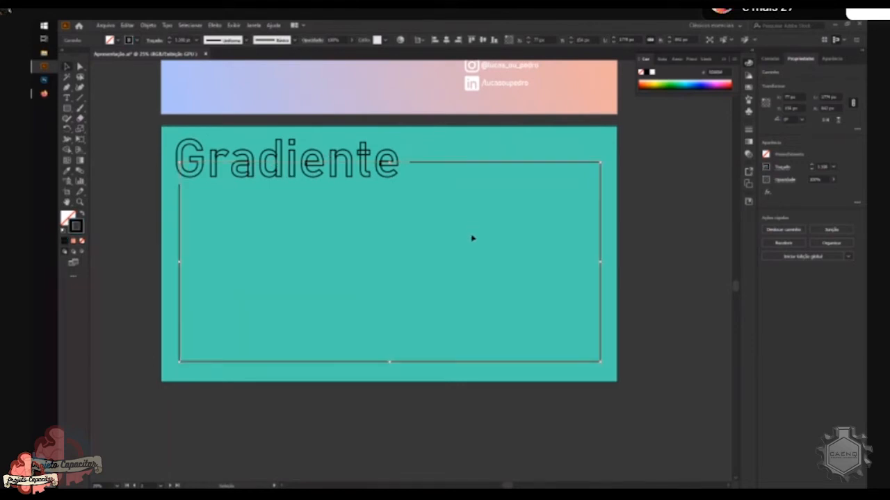
left_click(823, 166)
type("10")
key("Return")
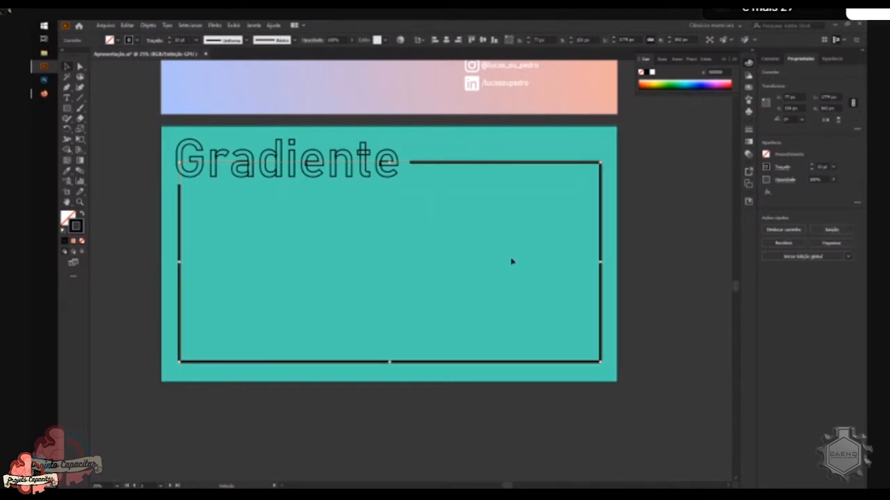
left_click(662, 229)
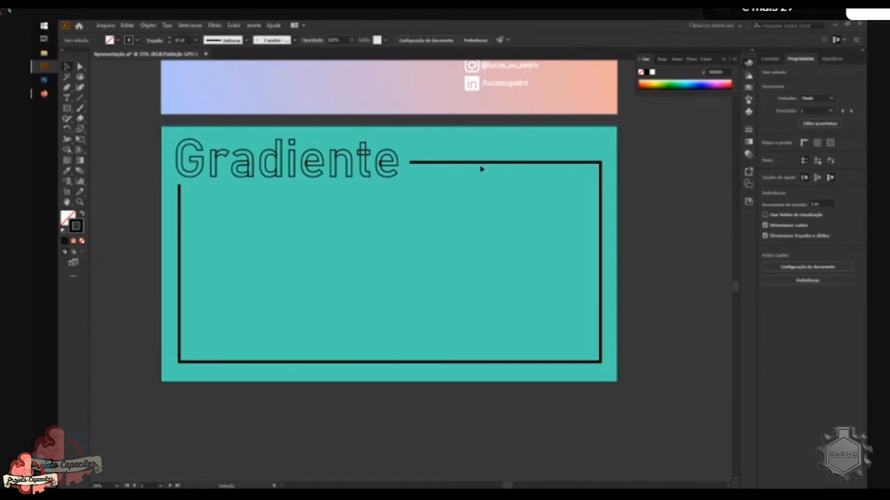
Nudge the frame up slightly, and give its stroke a round corner join and a dashed line
left_click(477, 162)
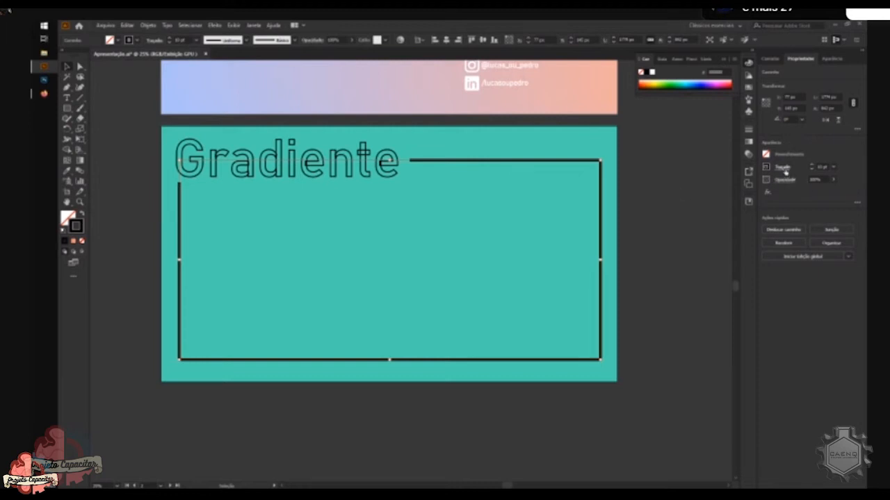
left_click(783, 169)
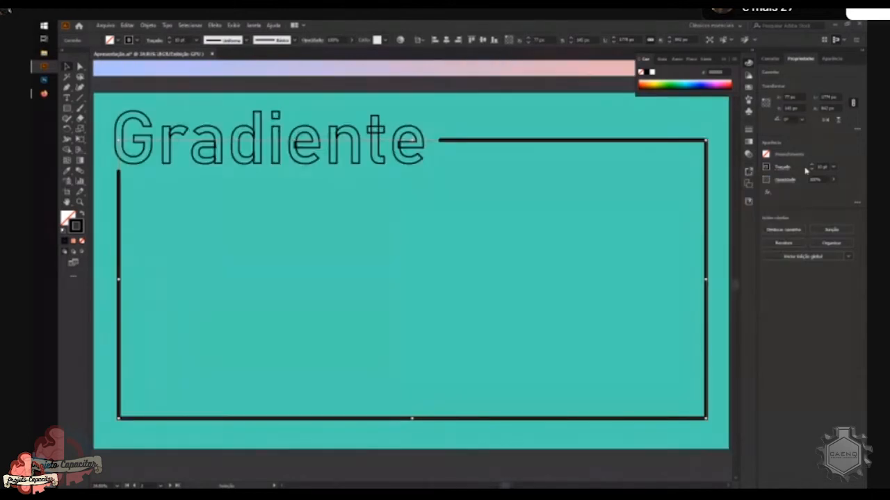
left_click(782, 168)
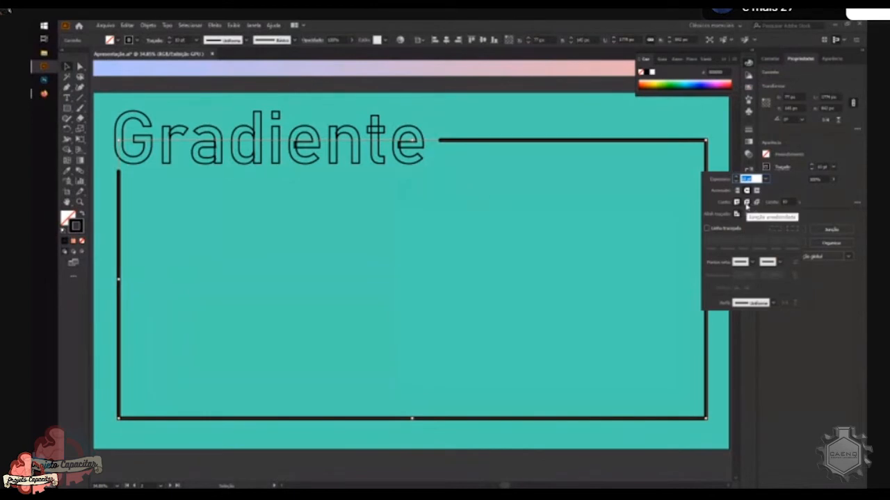
left_click(746, 204)
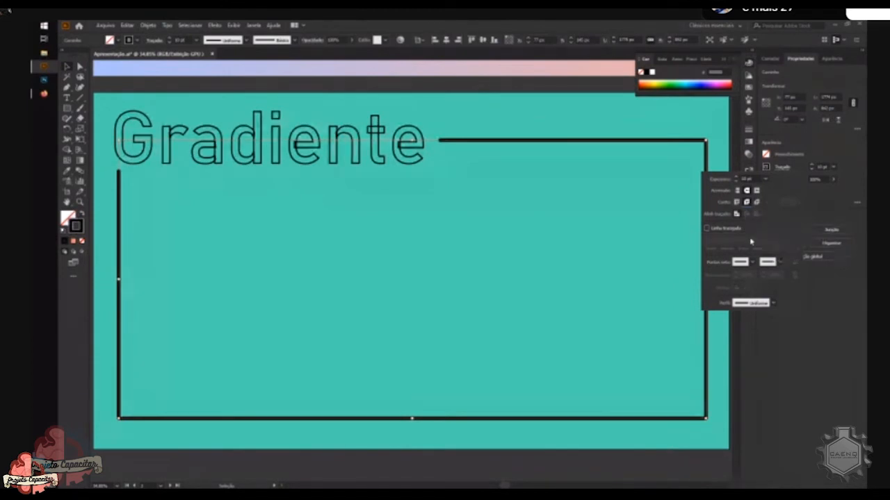
left_click(717, 232)
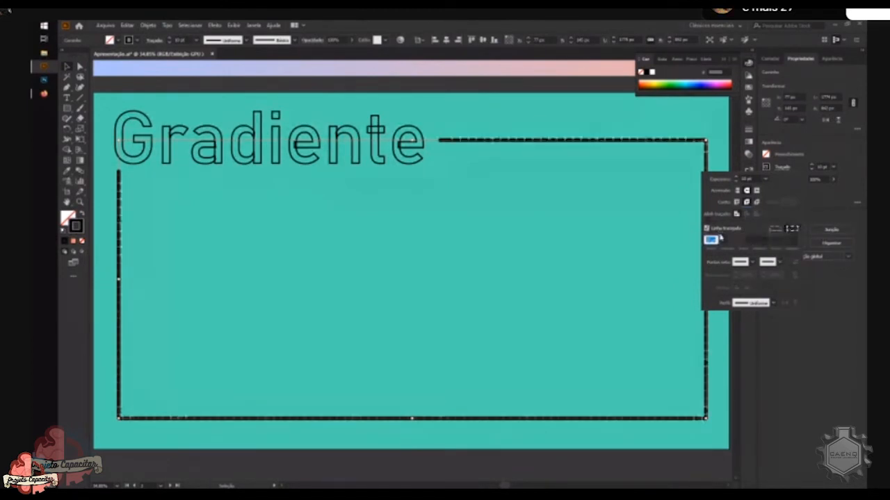
Set the dash length of the frame's stroke to 15 and turn off its dashed line
type("15")
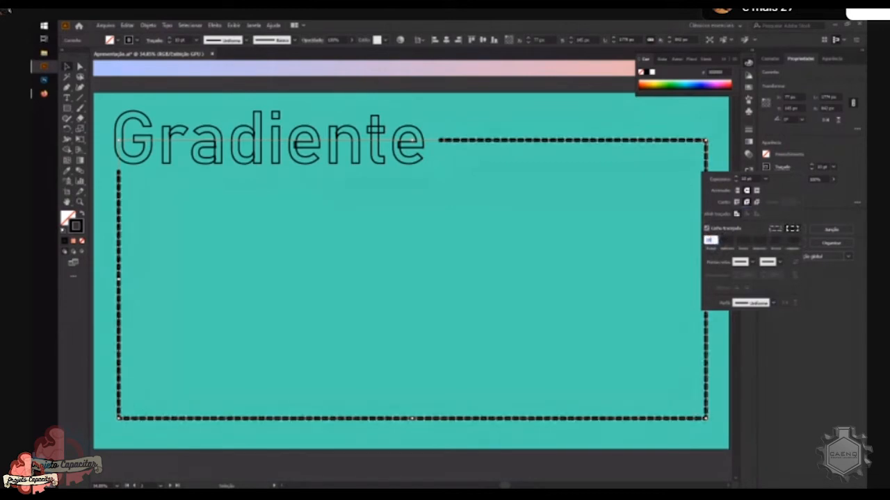
key("Return")
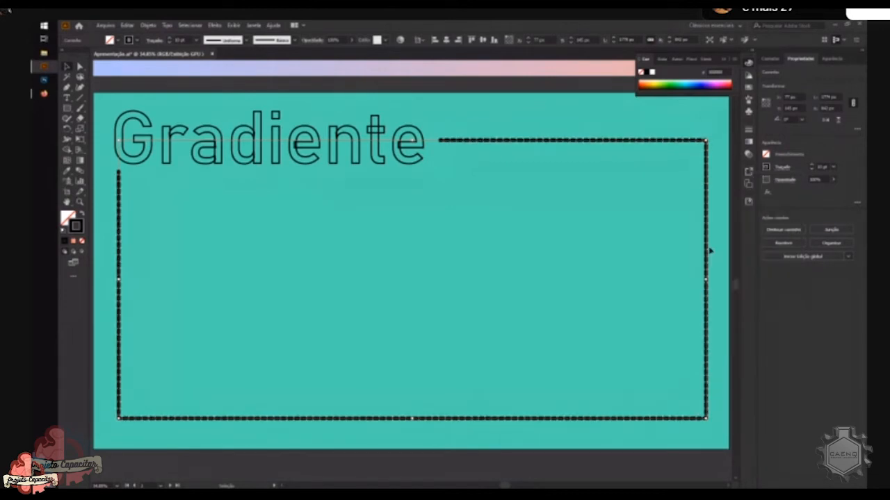
left_click(783, 167)
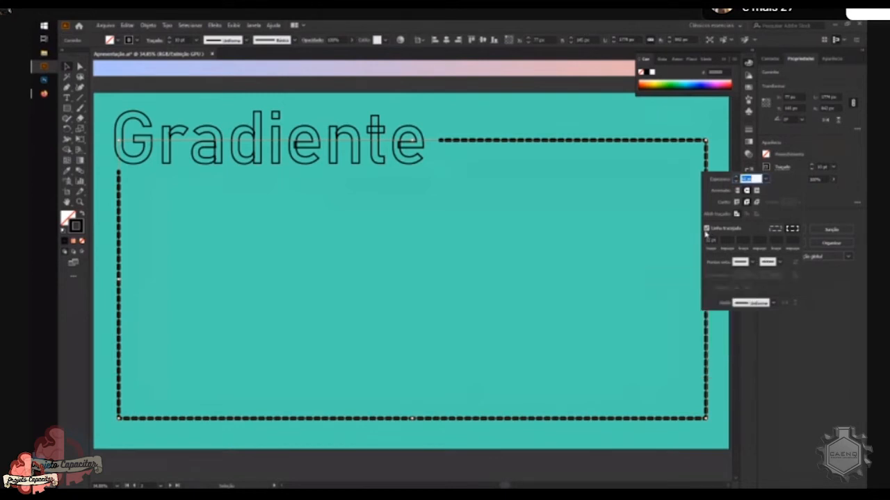
left_click(706, 228)
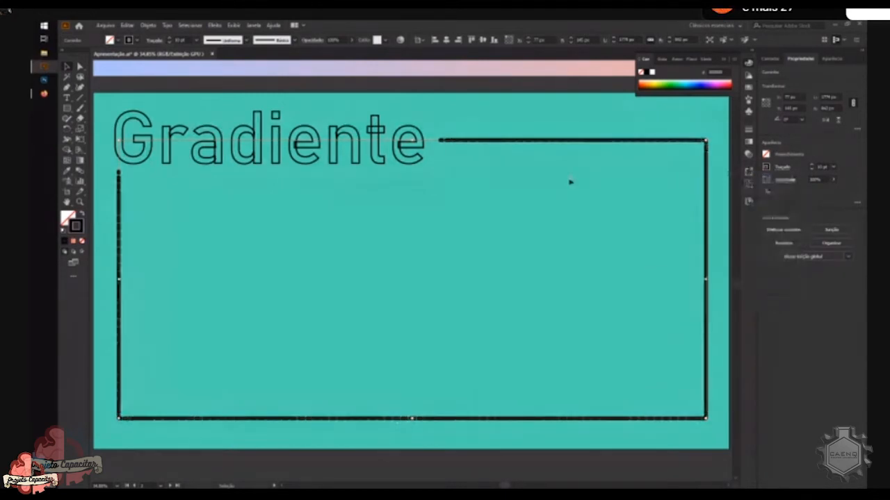
left_click(549, 198)
scroll(472, 218, "down", 2)
scroll(470, 229, "up", 1)
scroll(472, 238, "down", 1)
scroll(473, 238, "up", 2)
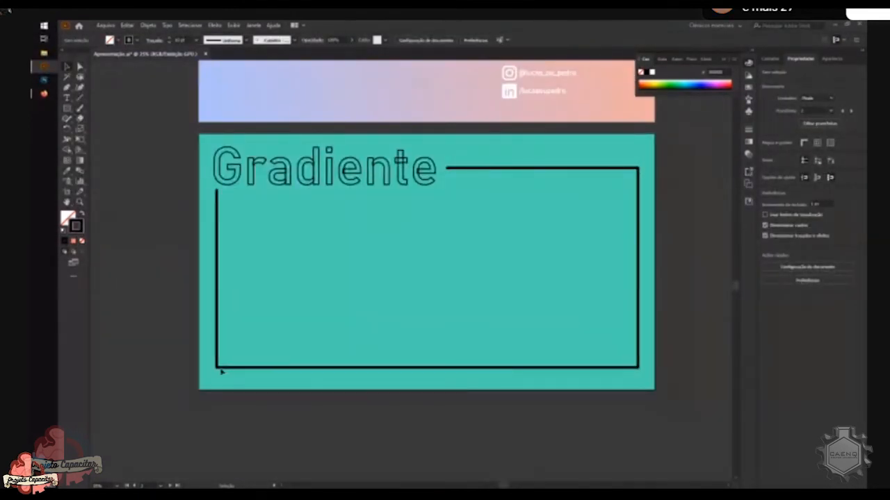
Try curving the frame's lower-left corner with the Anchor Point tool and undo the curve
left_click(219, 368)
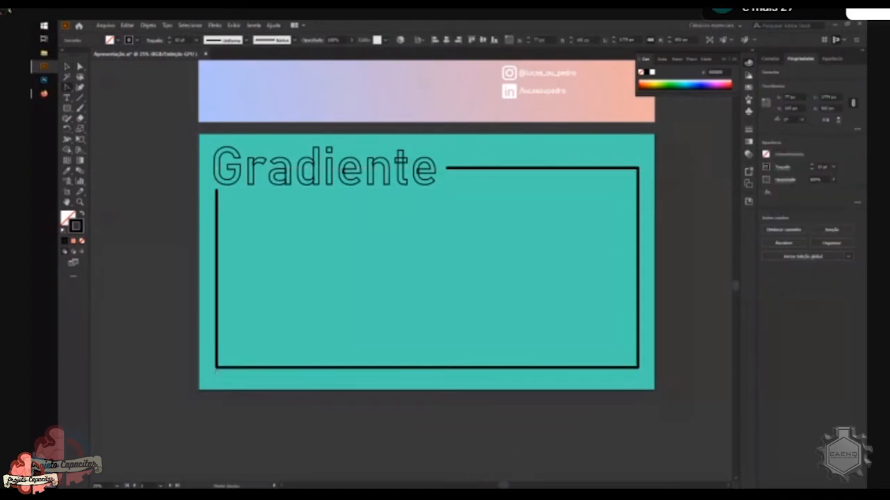
left_click_drag(218, 369, 173, 329)
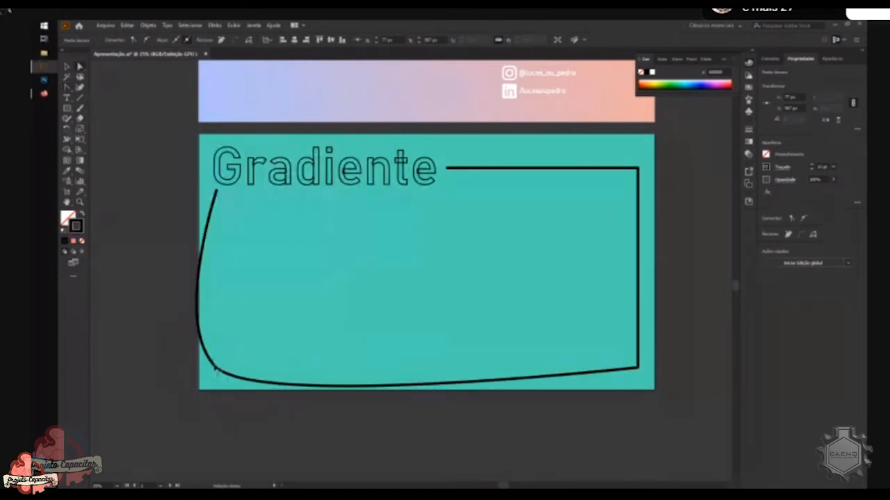
left_click_drag(215, 369, 245, 362)
key("ctrl+z")
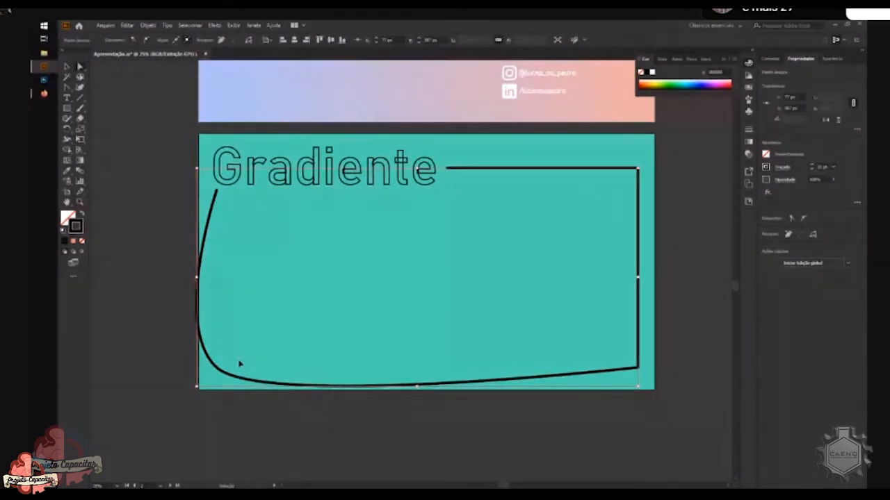
key("ctrl+z")
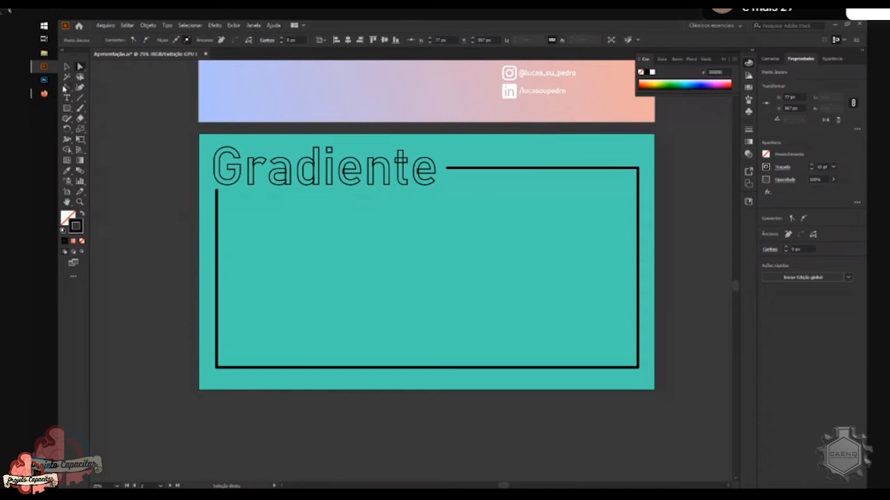
Draw an arrowhead shape about 475 by 550 px with the Pen tool below the Gradiente title, using black fill and no stroke
left_click(65, 88)
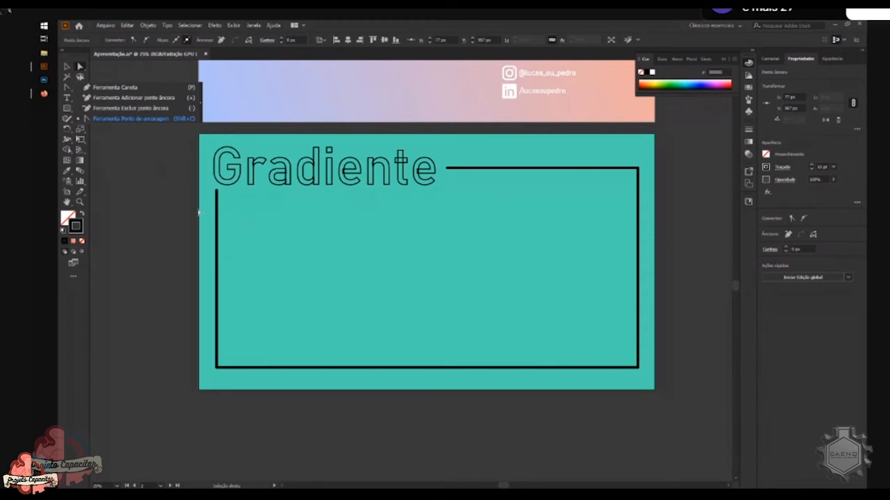
left_click(196, 212)
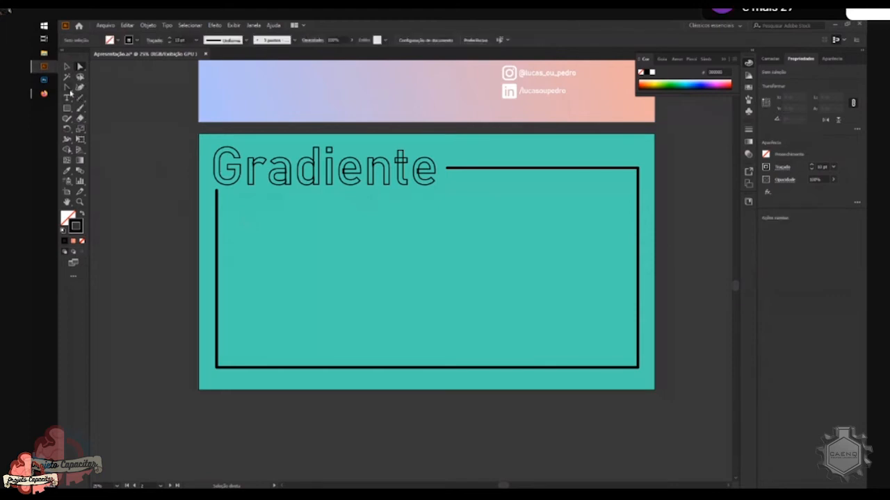
left_click(68, 88)
left_click(82, 214)
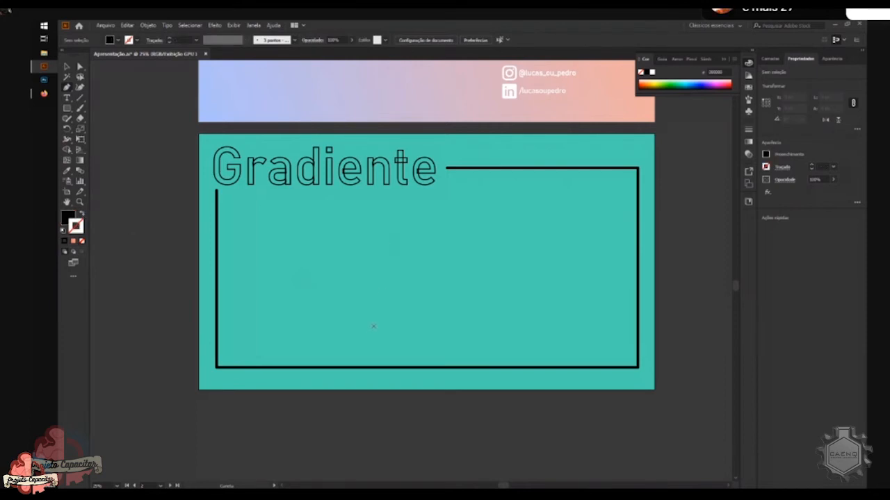
left_click(368, 321)
left_click(410, 220)
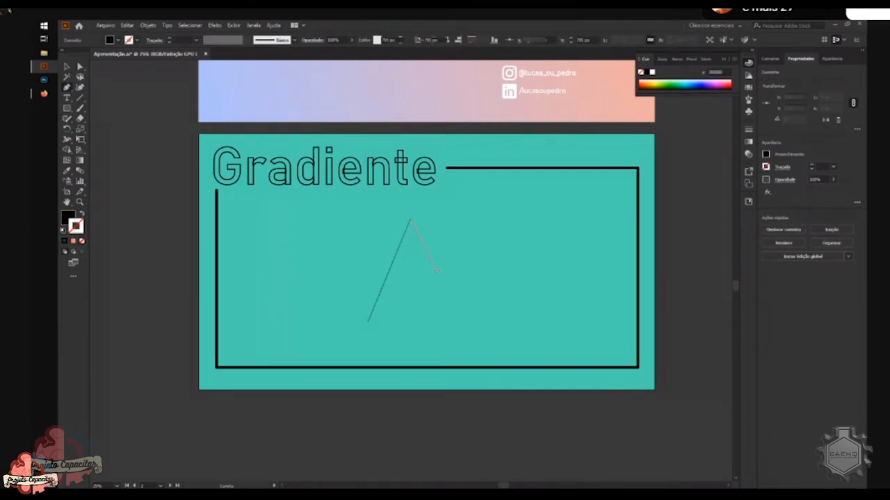
left_click(470, 348)
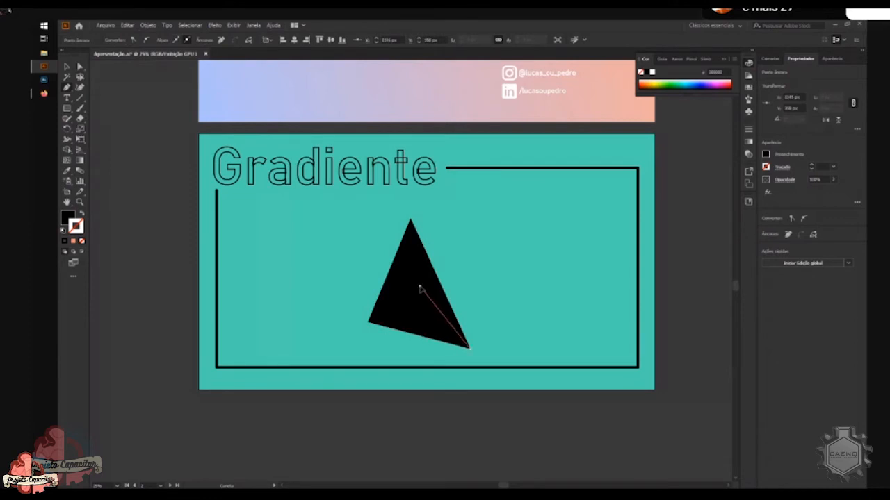
left_click(417, 287)
left_click(358, 348)
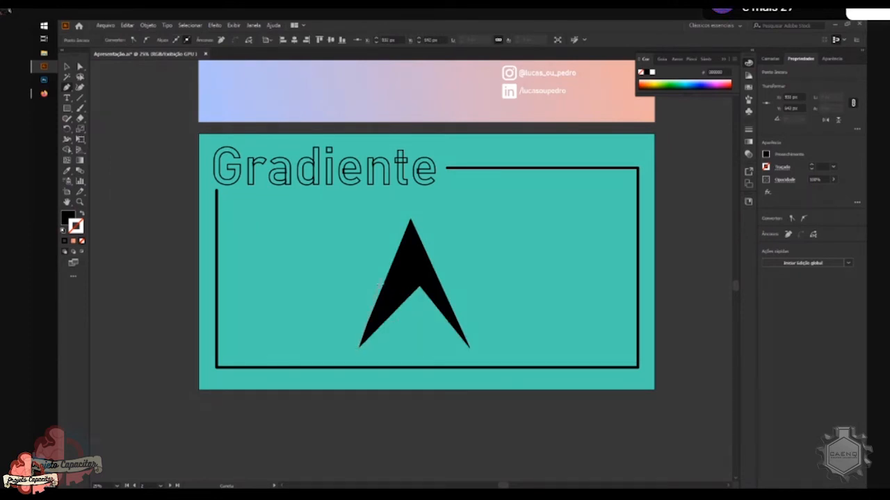
left_click(410, 219)
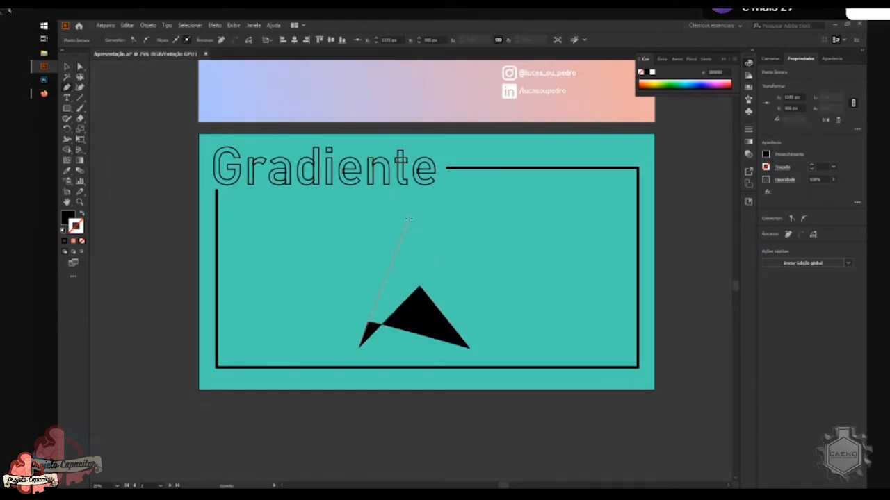
left_click(407, 223)
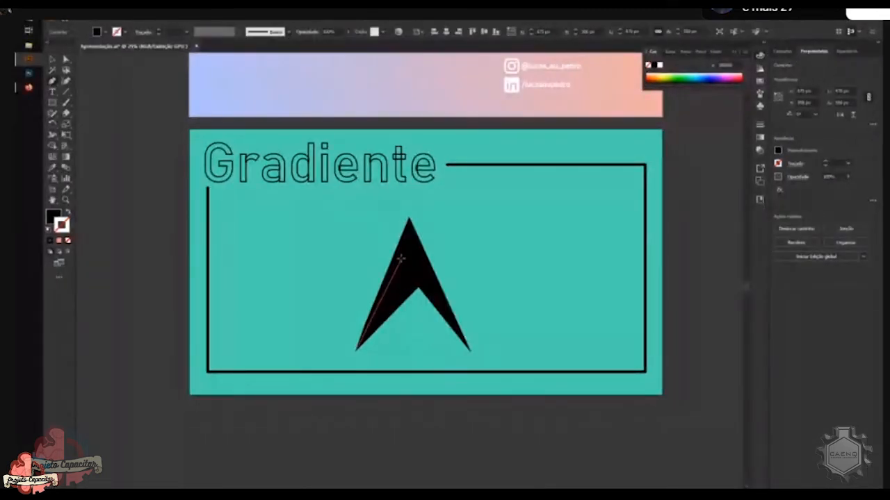
Move the black arrowhead shape around inside the frame and delete it
key("v")
left_click_drag(395, 266, 500, 248)
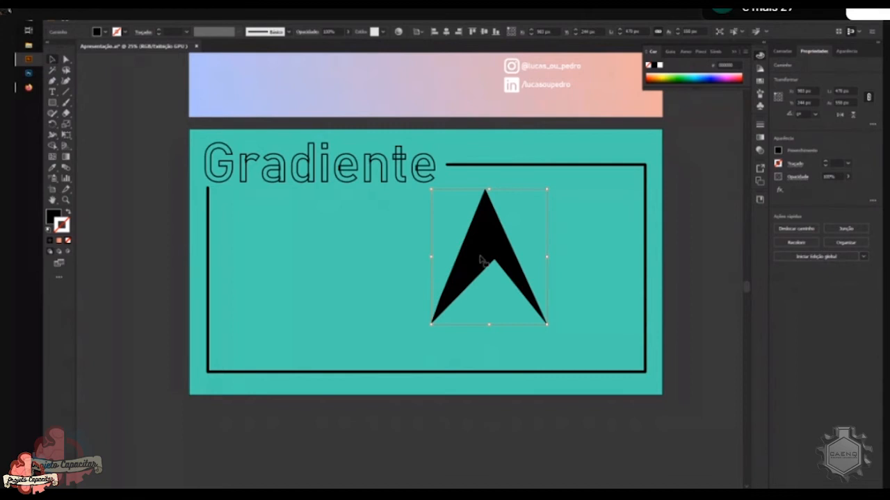
left_click_drag(488, 250, 377, 265)
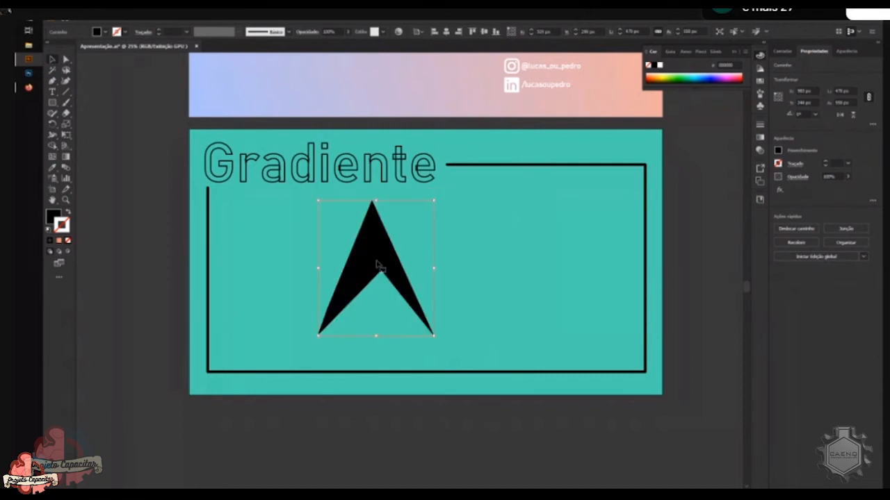
key("Delete")
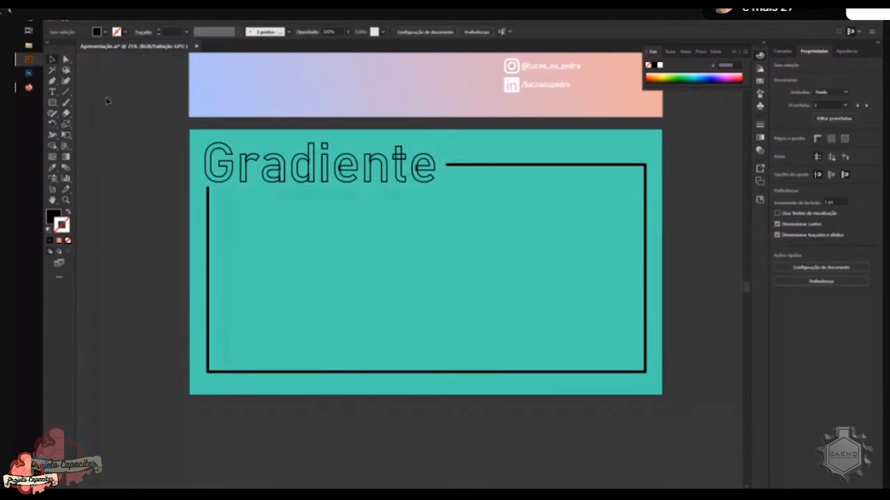
Draw a closed, irregular five-point black polygon inside the frame with the Pen tool
left_click(52, 82)
left_click(353, 259)
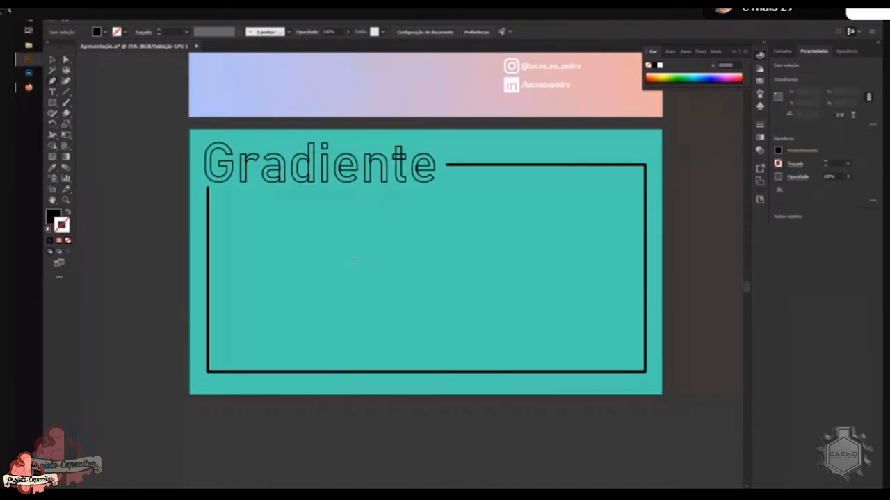
left_click(399, 208)
left_click(482, 272)
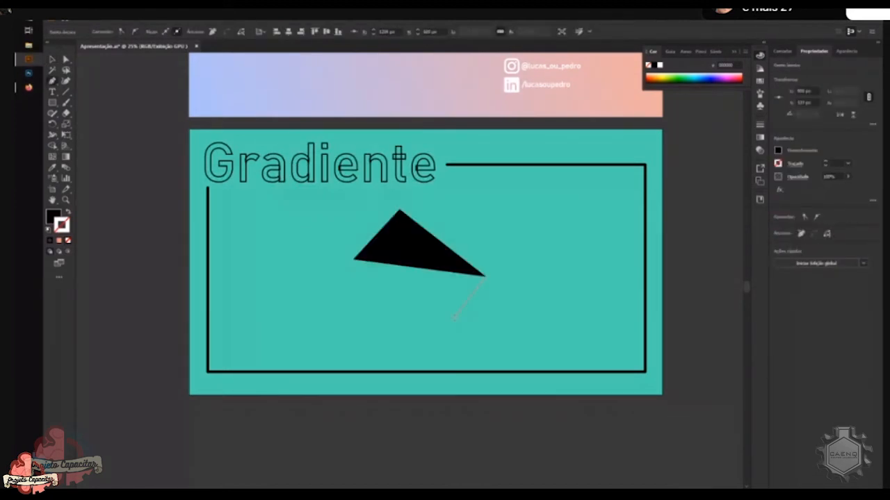
left_click(439, 344)
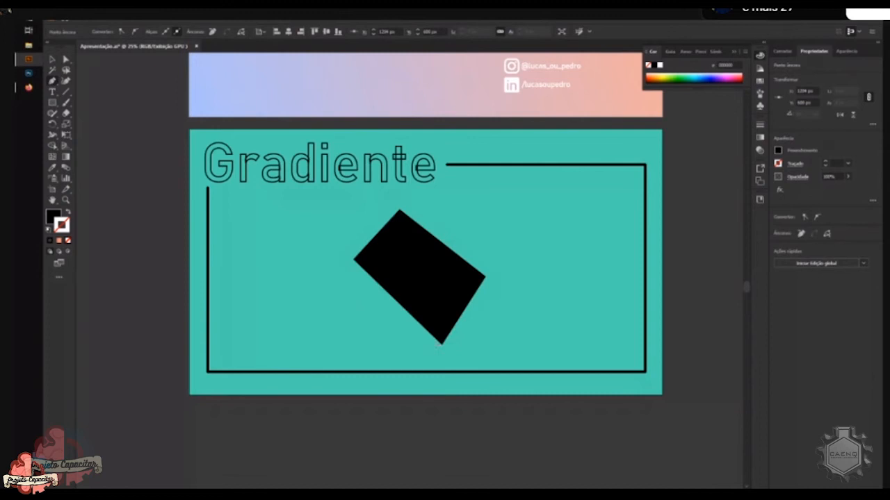
left_click(312, 325)
left_click(354, 259)
Curve the polygon's corners into a rounded blob with the Anchor Point tool and move the shape slightly
key("shift+c")
key("a")
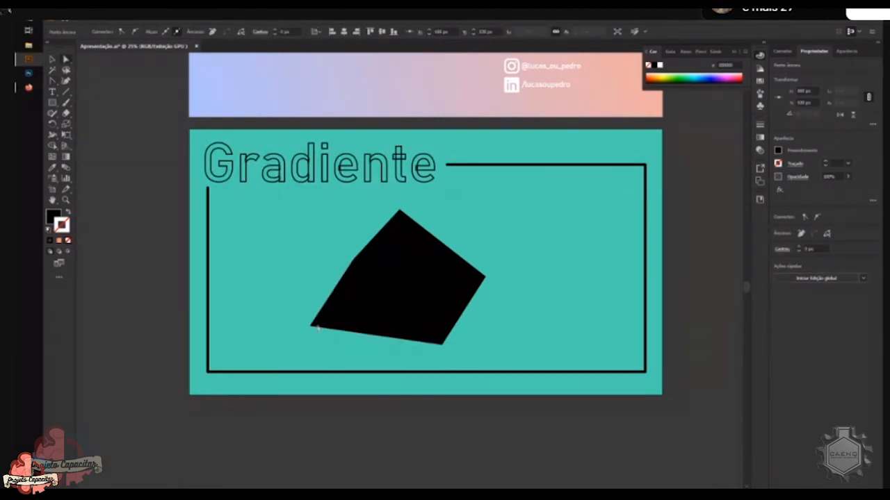
left_click(312, 327)
key("shift+c")
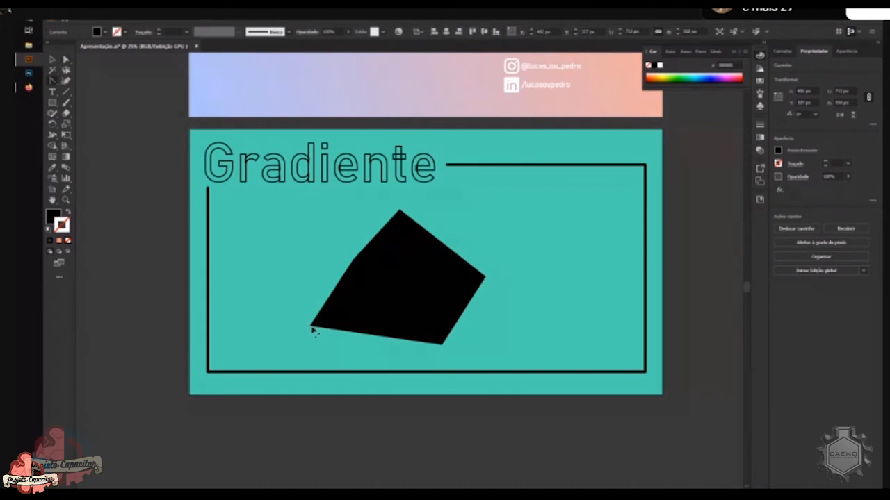
left_click_drag(310, 326, 272, 256)
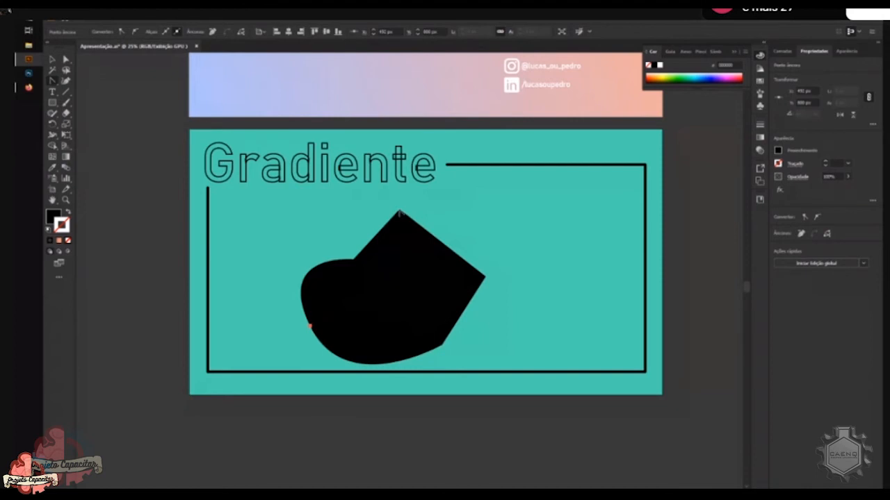
left_click_drag(402, 212, 494, 336)
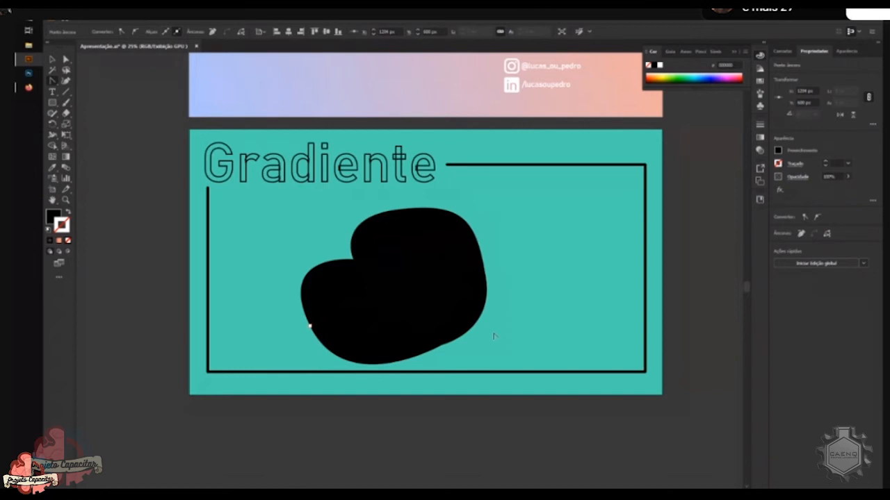
key("v")
left_click_drag(389, 260, 438, 283)
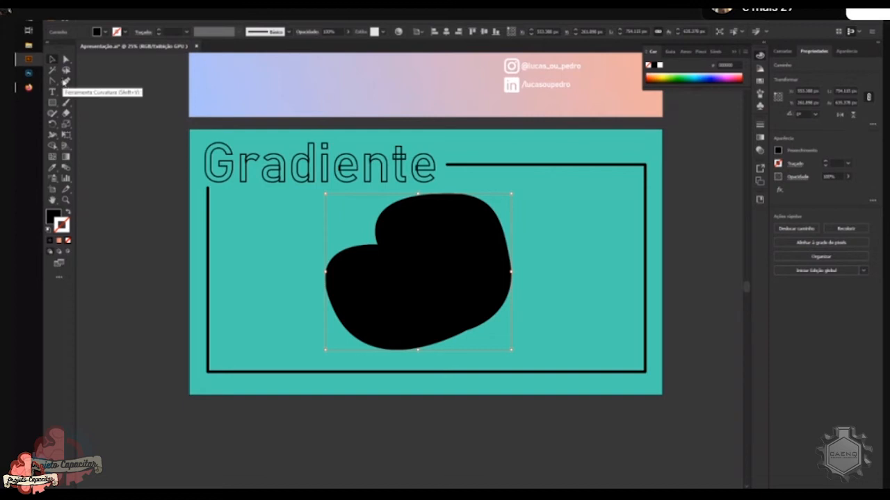
Pull the blob's upper edge upward with the Curvature tool and delete the shape
left_click(66, 81)
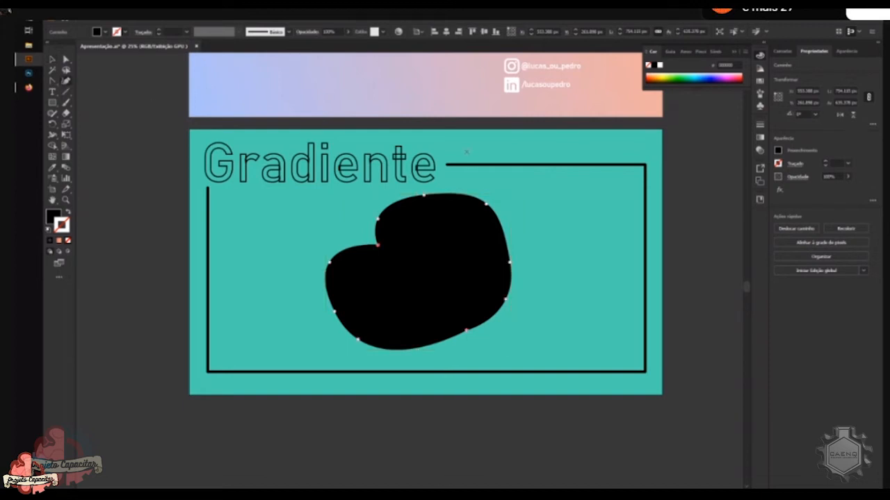
mouse_move(390, 207)
left_mouse_down()
mouse_move(453, 266)
mouse_move(468, 235)
mouse_move(387, 205)
mouse_move(394, 193)
left_mouse_up()
key("v")
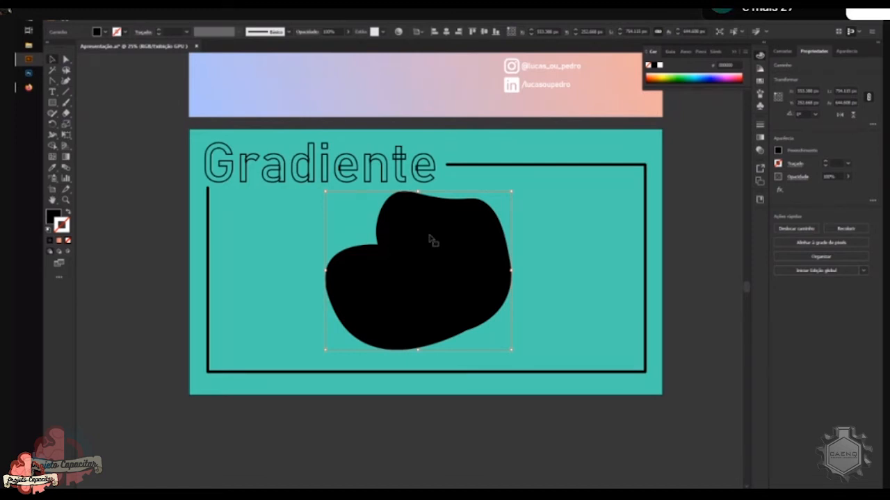
key("Delete")
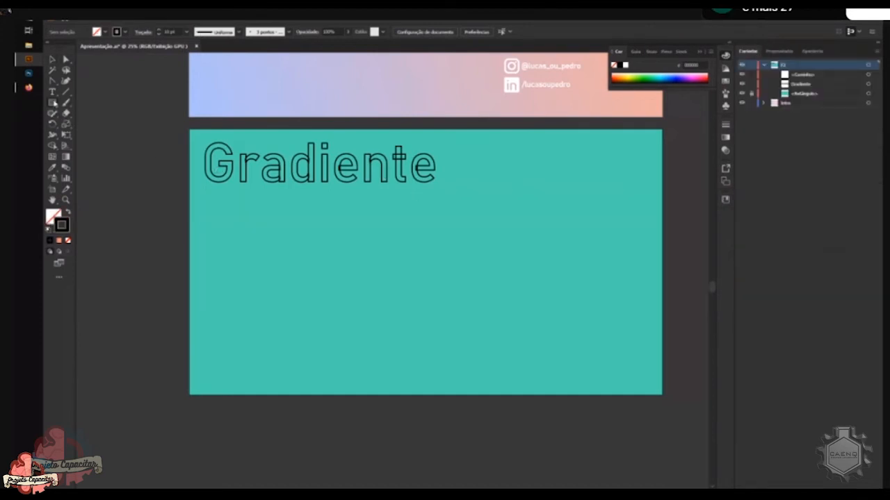
Draw a rectangle about 330 by 180 px and a larger one beside it below the title, and undo both
left_click_drag(333, 251, 367, 272)
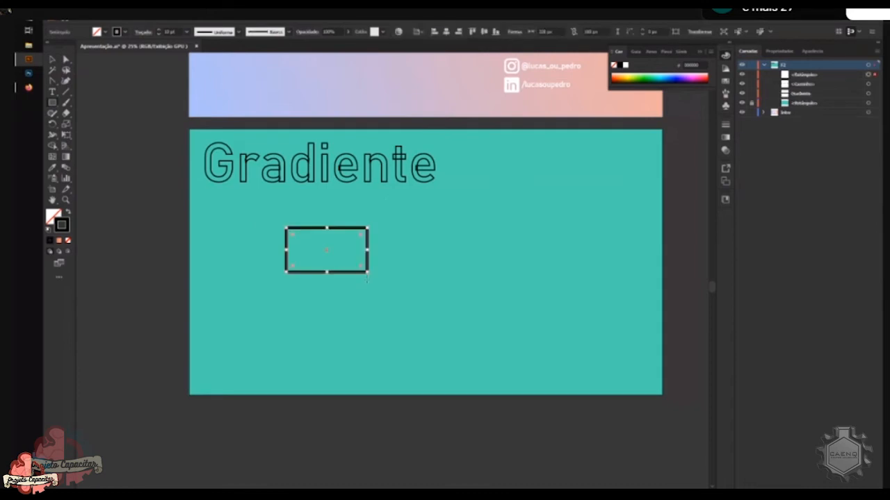
left_click_drag(415, 213, 623, 348)
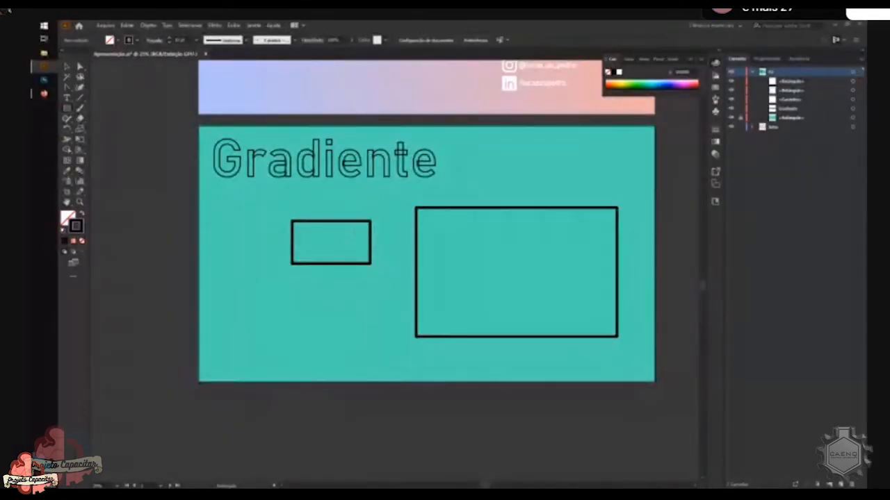
key("ctrl+z")
key("ctrl+z")
Create a rectangle with an exact width of 1920 px and height of 1080 px on the teal artboard
left_click(341, 235)
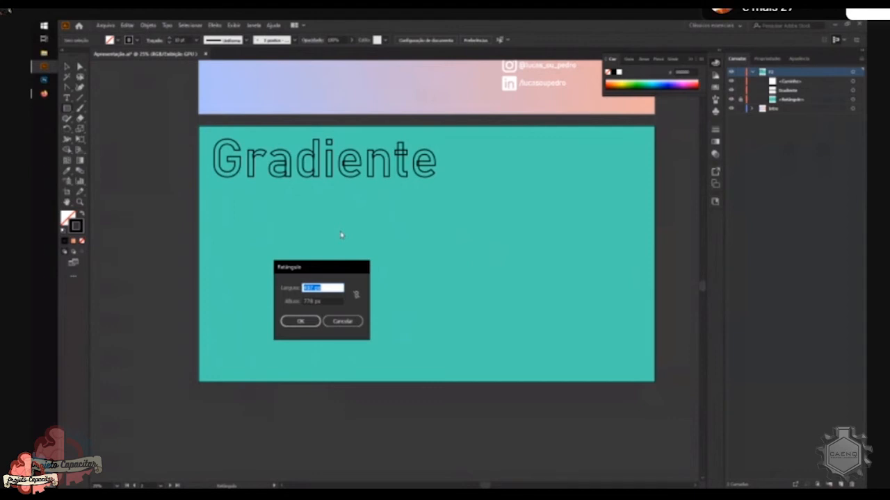
type("1920")
key("Tab")
type("1080")
key("Return")
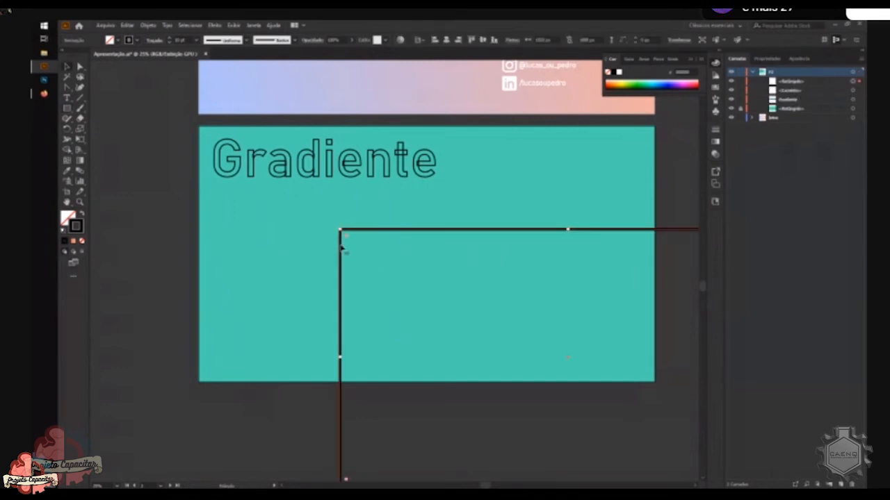
Move the new rectangle onto the teal artboard and align it to the artboard's horizontal and vertical center
left_click_drag(340, 248, 199, 145)
left_click(448, 40)
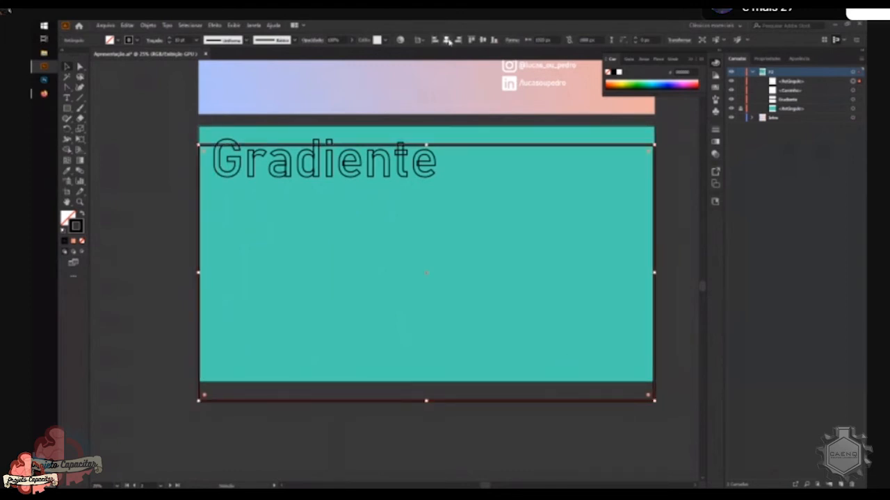
left_click(483, 41)
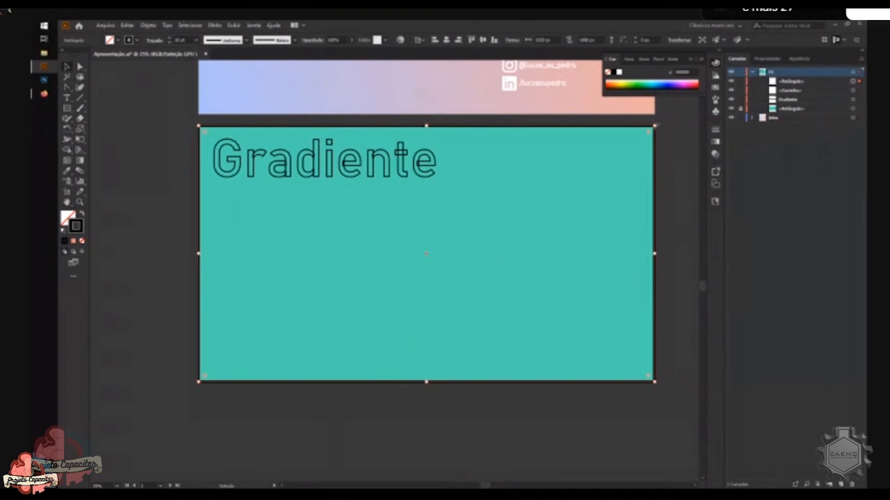
Scale the rectangle down around its center and widen both sides evenly, to about 1730 by 790 px
left_click_drag(655, 126, 654, 126)
left_click_drag(655, 126, 634, 162)
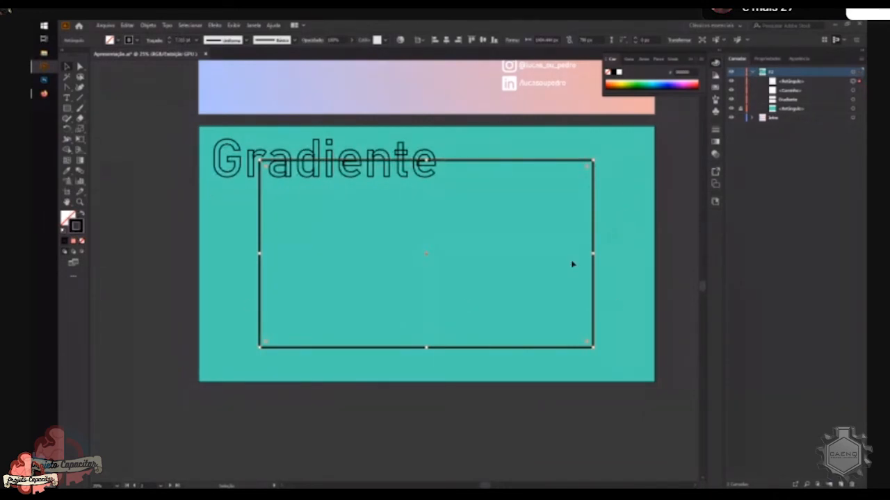
left_click_drag(593, 253, 632, 262)
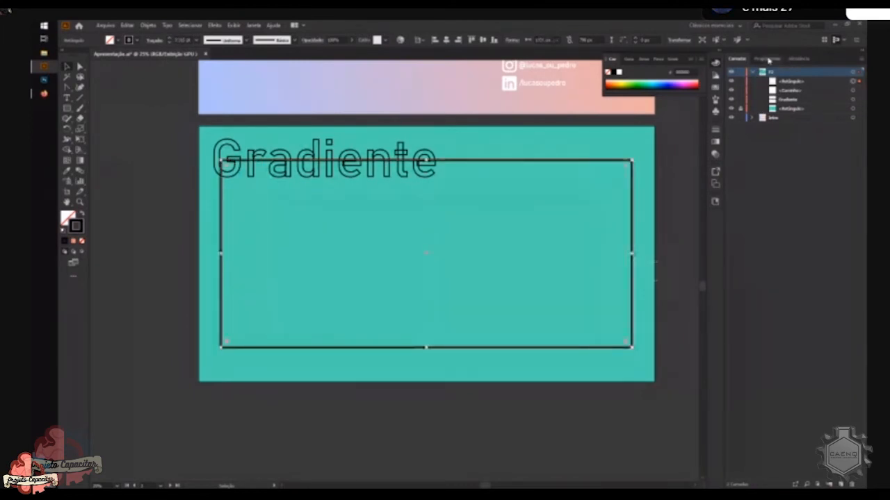
Try a rectangle width of 1800 px in the transform properties and undo the change
left_click(770, 60)
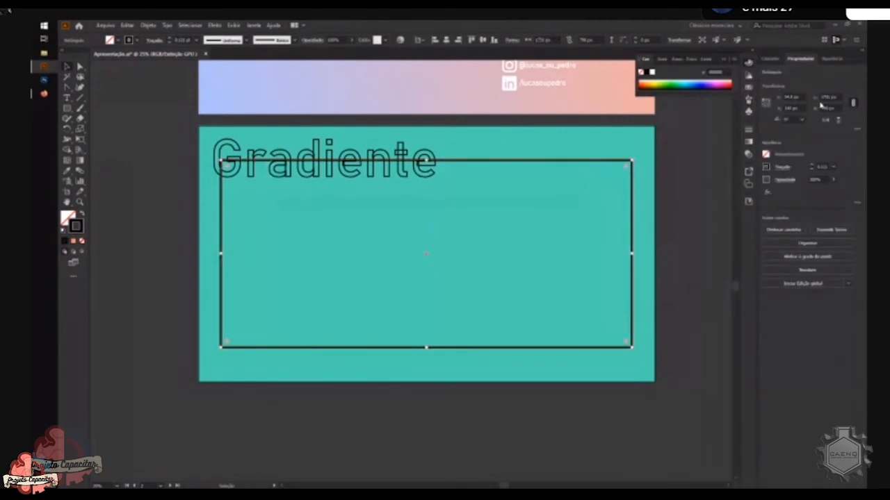
left_click(830, 98)
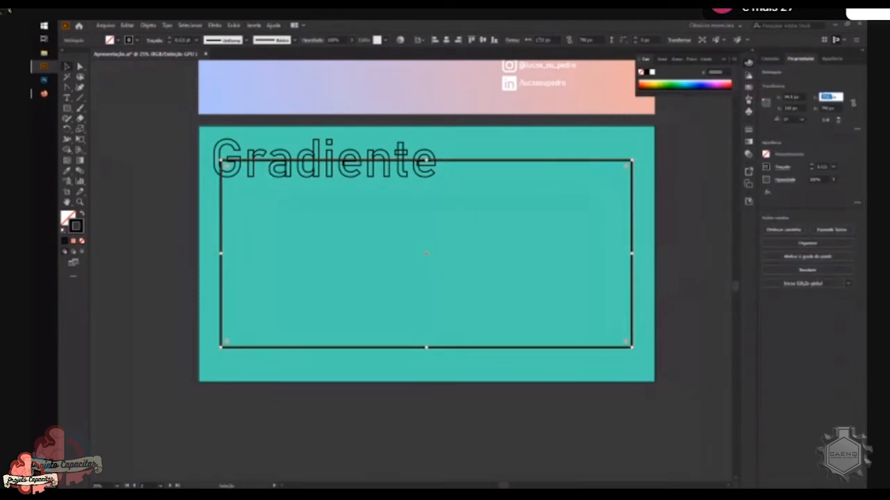
type("1800")
key("Tab")
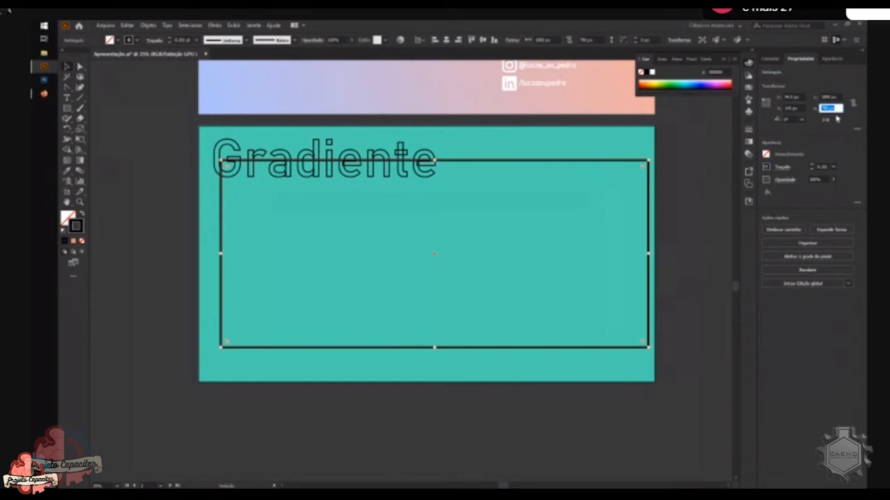
left_click(719, 169)
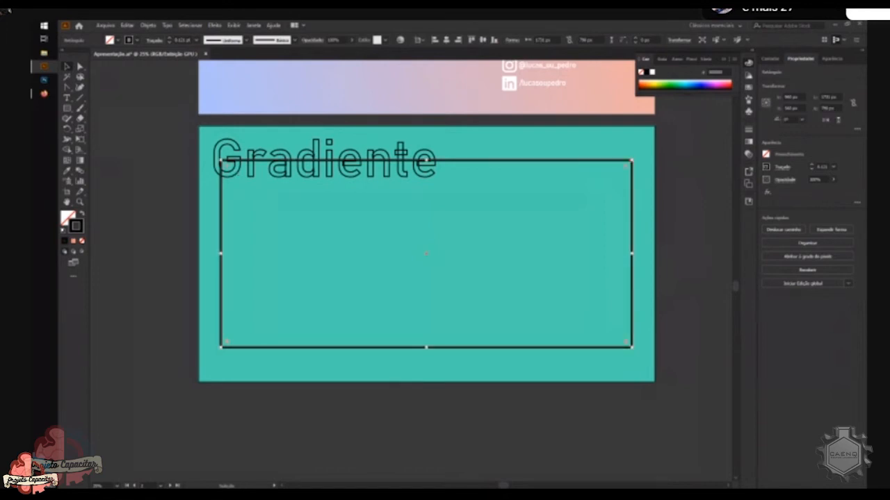
Set the rectangle's width to 1700 px and its height to 1000 px, resizing from the center
left_click(827, 97)
type("30")
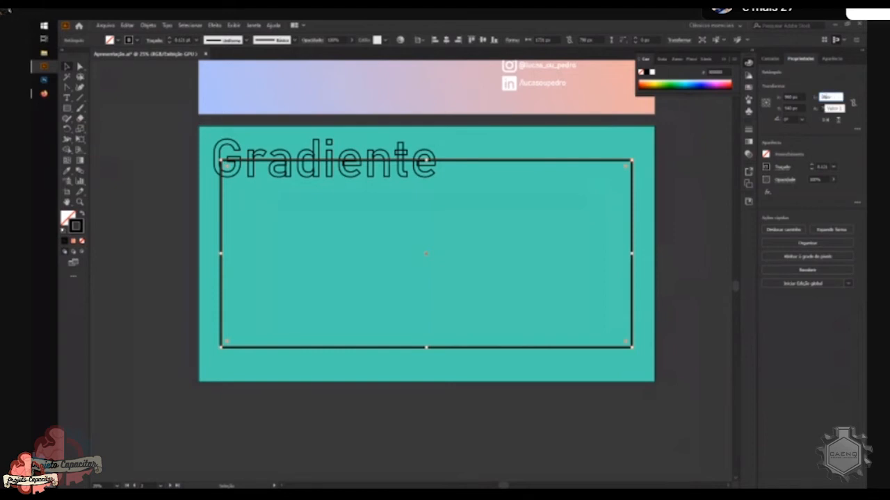
key("Return")
left_click(828, 109)
type("80")
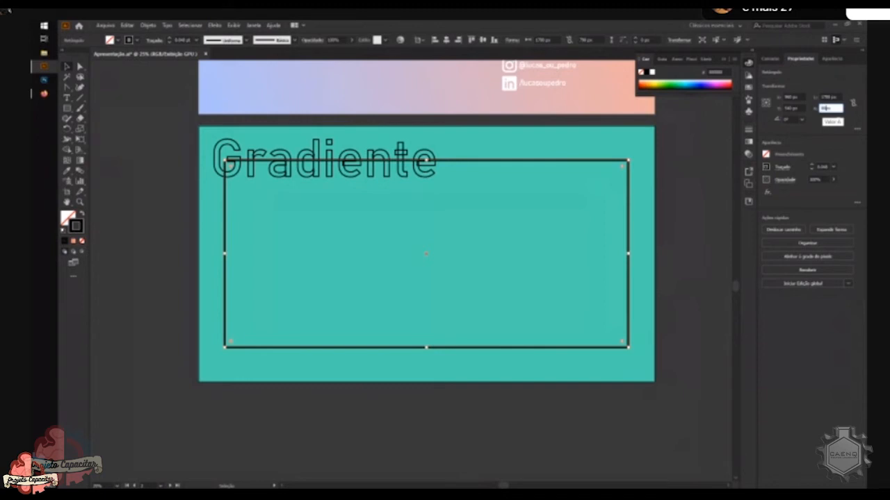
key("Return")
double_click(825, 109)
type("80")
key("Return")
double_click(823, 109)
key("Return")
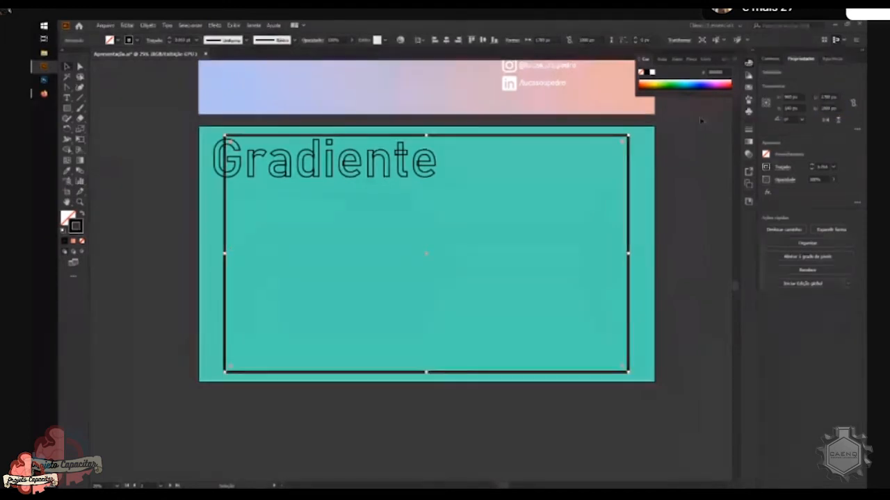
Set the rectangle's width to 1850 px and deselect it
left_click(825, 98)
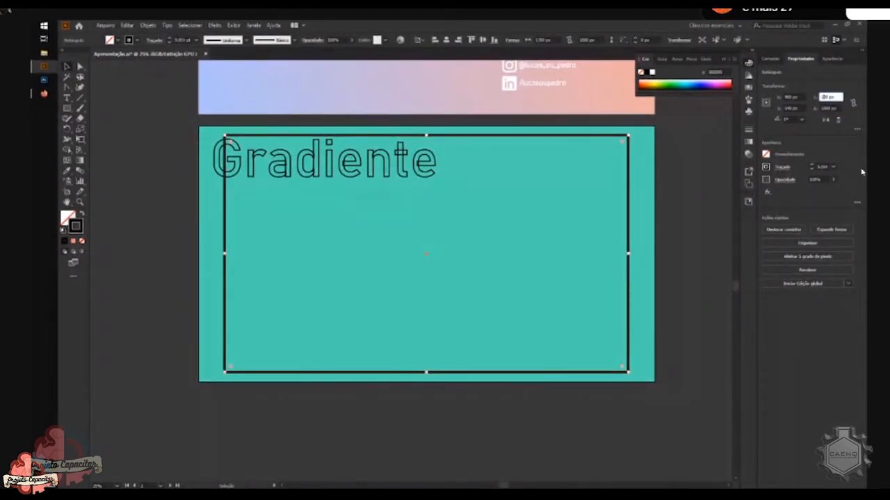
type("8")
key("Return")
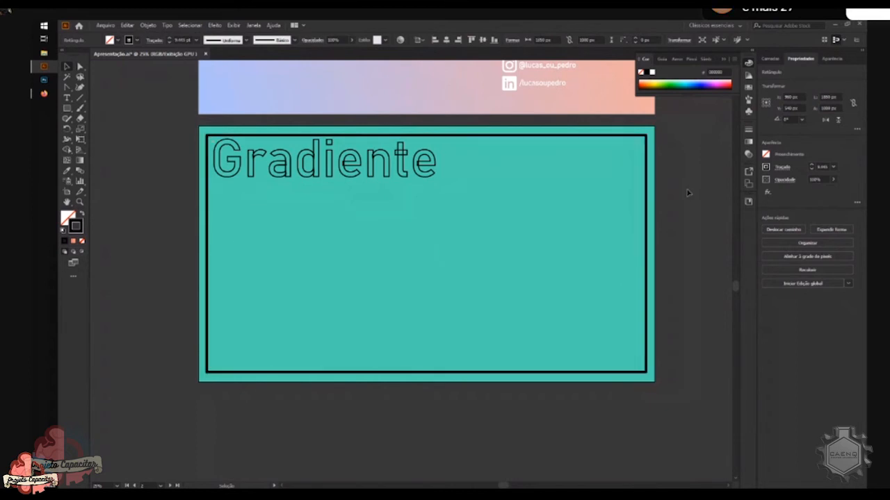
left_click(512, 155)
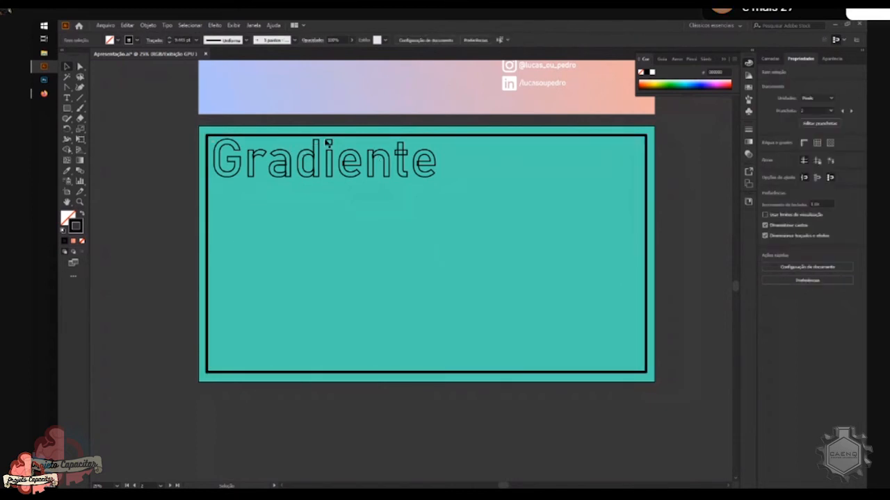
Select the frame rectangle, show its additional transform options and link its width and height proportions
left_click(208, 278)
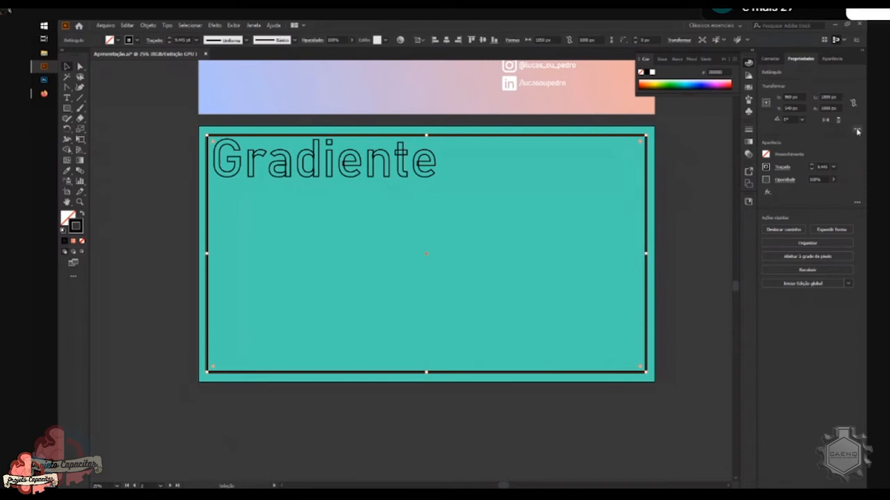
left_click(856, 130)
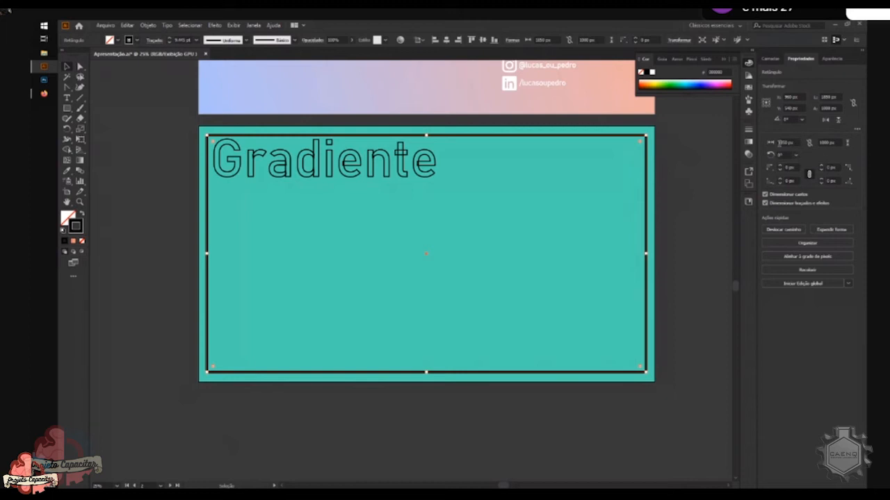
left_click(809, 142)
Rotate the rectangle repeatedly in both directions by changing its angle in 10° increments, and return it to 0°
left_click(782, 154)
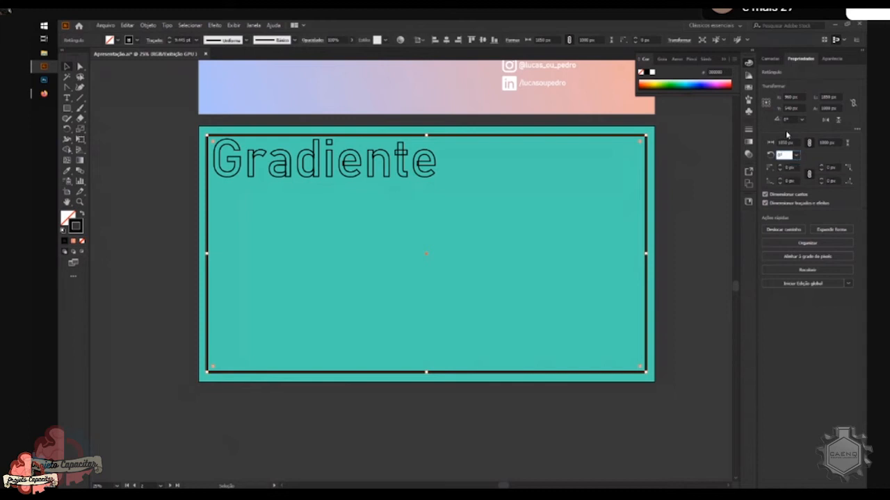
key("shift+Up")
key("shift+Up")
key("shift+Up")
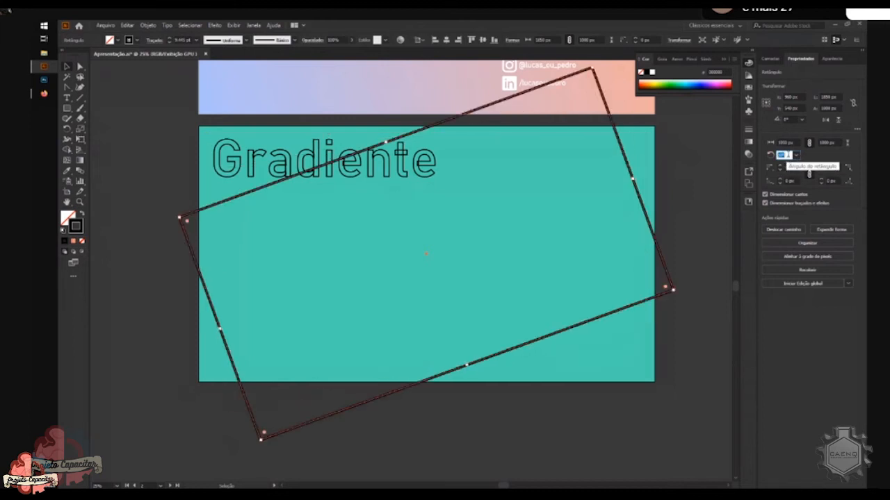
key("shift+Down")
key("shift+Down")
key("shift+Down")
key("shift+Down")
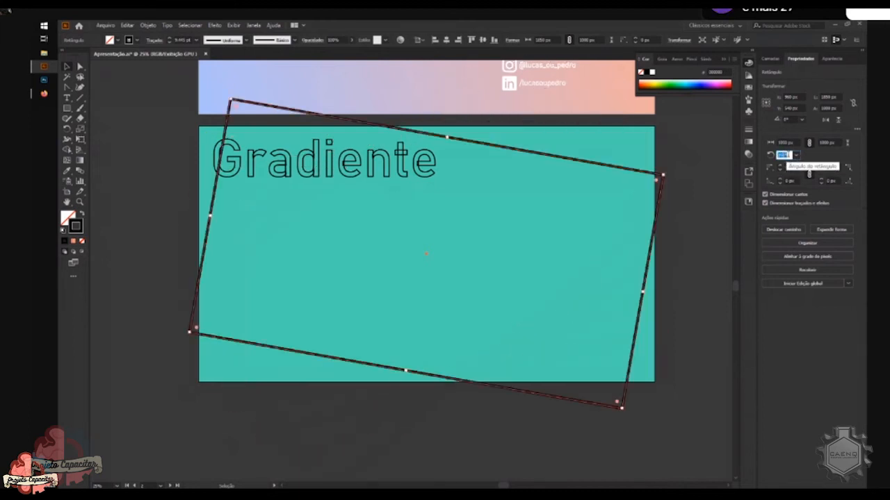
key("shift+Up")
key("shift+Up")
key("shift+Up")
key("shift+Down")
key("shift+Down")
key("shift+Down")
key("shift+Down")
key("shift+Up")
key("shift+Up")
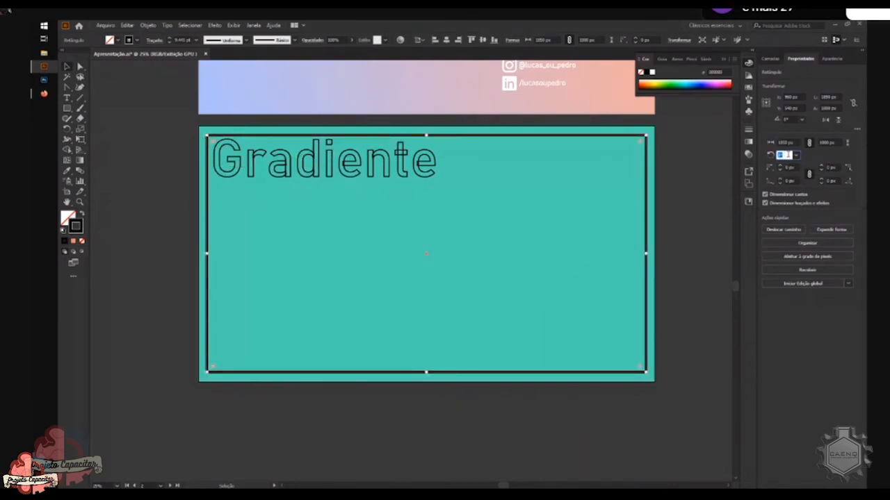
key("shift+Up")
key("shift+Down")
key("shift+Down")
key("shift+Down")
key("shift+Up")
key("shift+Up")
key("shift+Up")
key("shift+Up")
key("shift+Down")
key("shift+Down")
key("shift+Down")
key("shift+Down")
key("shift+Down")
key("shift+Up")
key("shift+Up")
key("shift+Up")
key("shift+Up")
key("shift+Up")
key("shift+Down")
key("shift+Down")
key("shift+Down")
key("shift+Up")
left_click(803, 163)
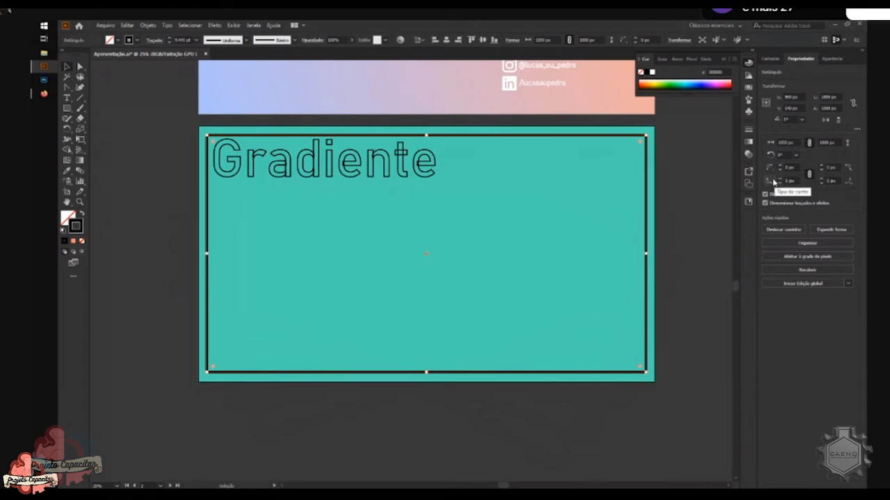
Round all four linked corners of the rectangle with a 100 px radius
left_click(787, 167)
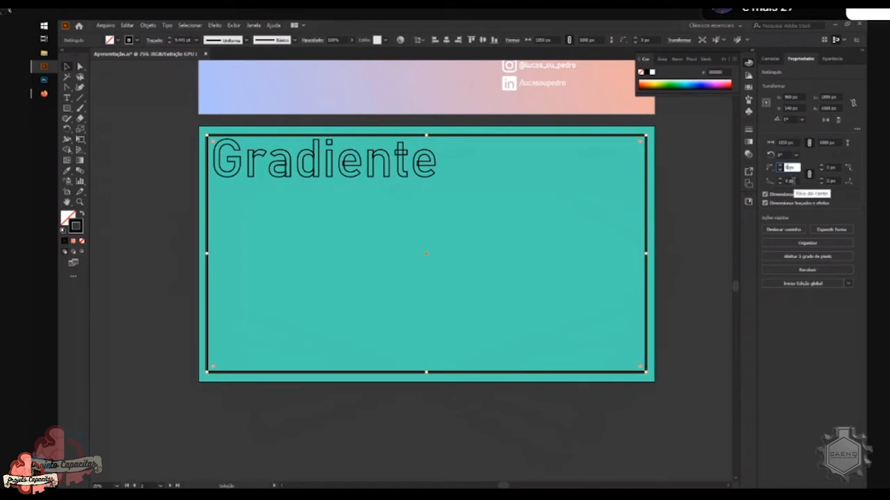
type("100")
key("Return")
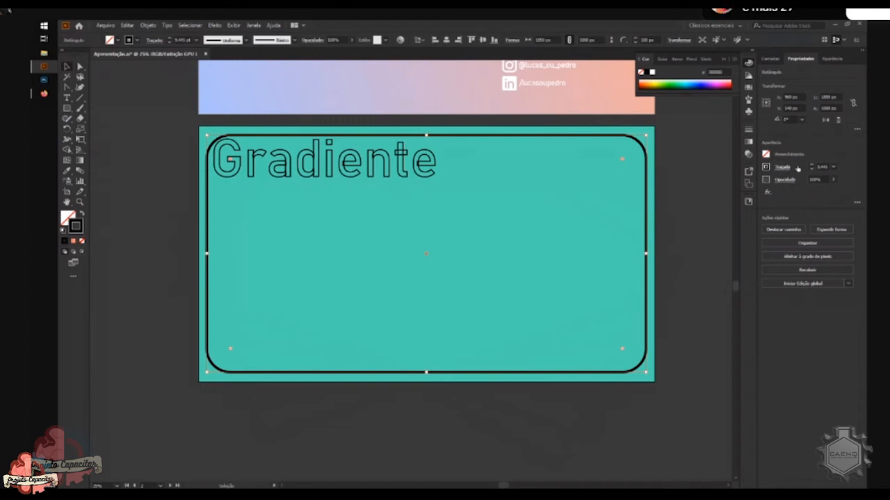
Set the linked corner radius of the rectangle to 200 px and deselect the shape
left_click(857, 129)
double_click(790, 167)
type("200")
key("Return")
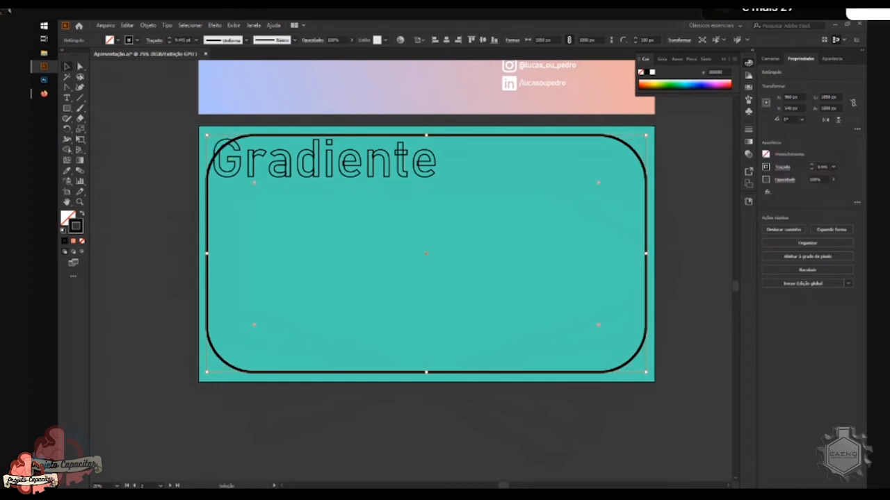
left_click(719, 211)
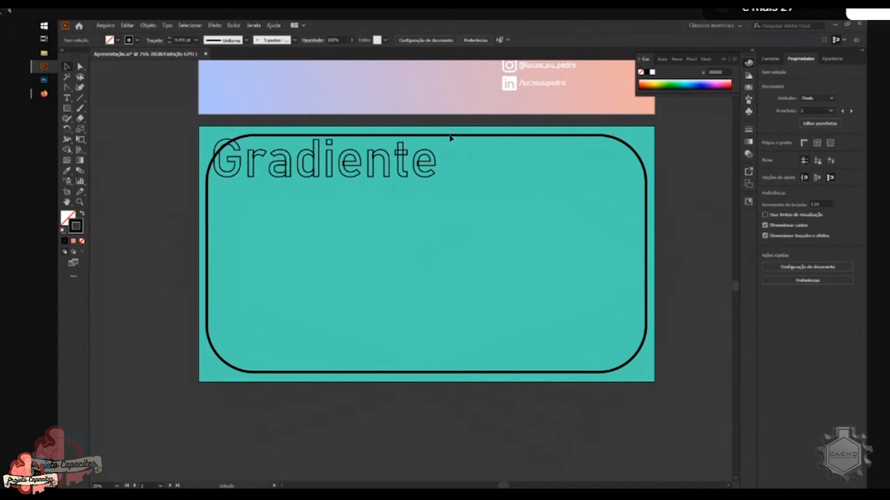
Shrink the rounded rectangle to about 1796 by 807 px and cut its outline with the Scissors tool on the upper and left edges
left_click(450, 159)
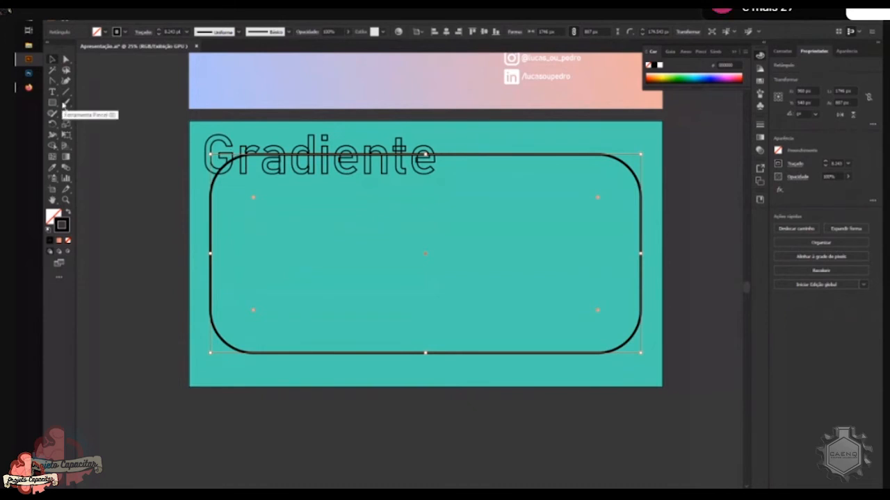
left_click(64, 105)
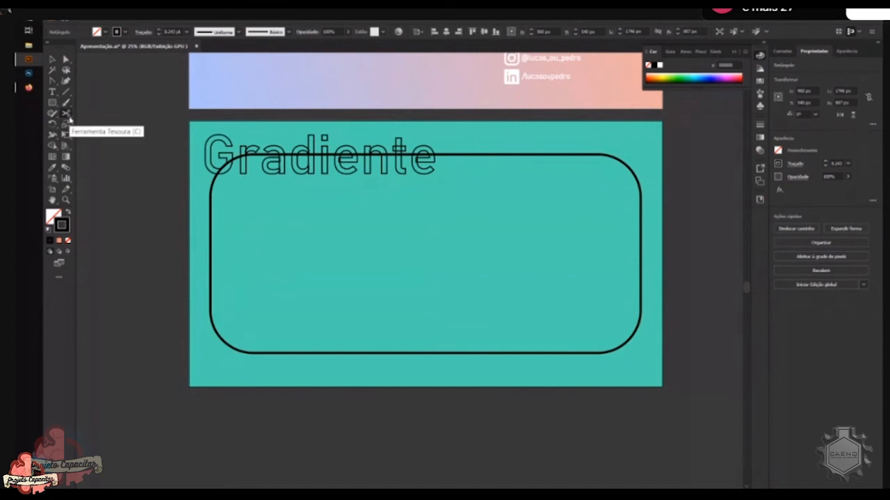
left_click(66, 114)
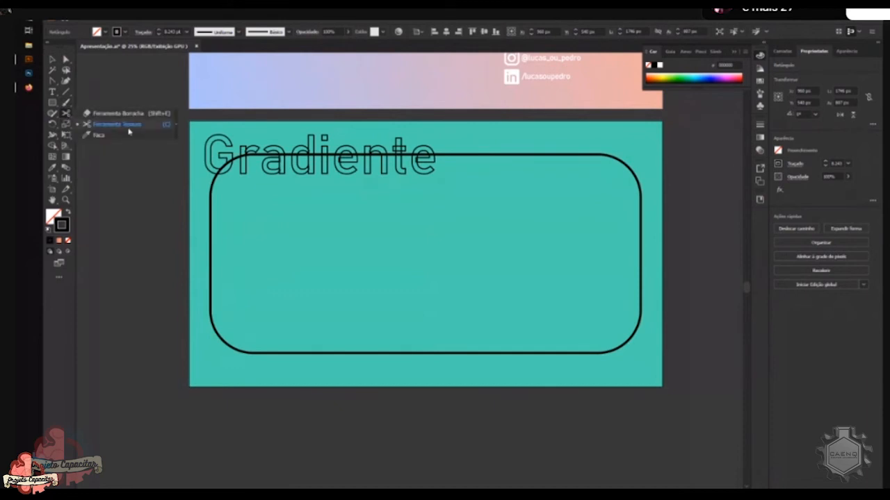
left_click(133, 126)
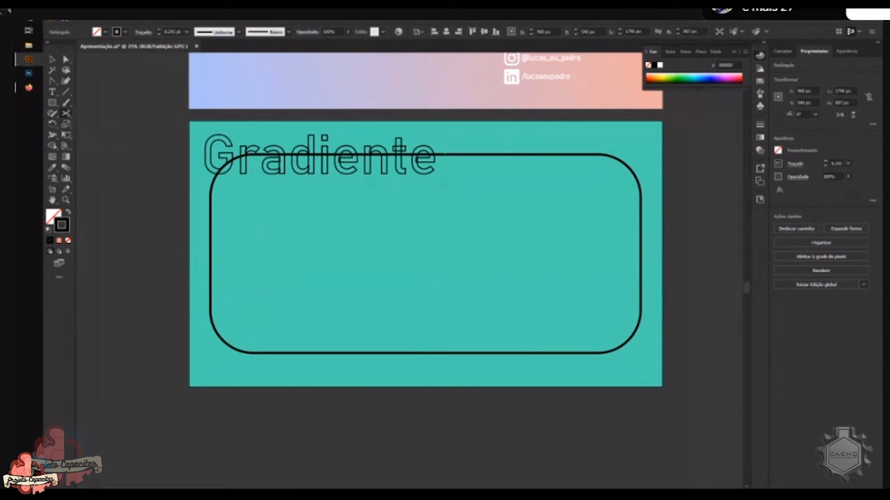
key("v")
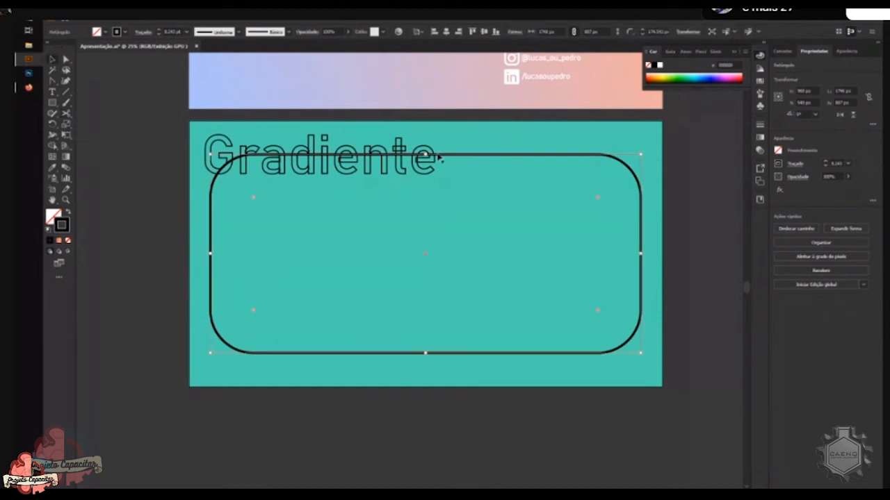
key("a")
left_click(66, 115)
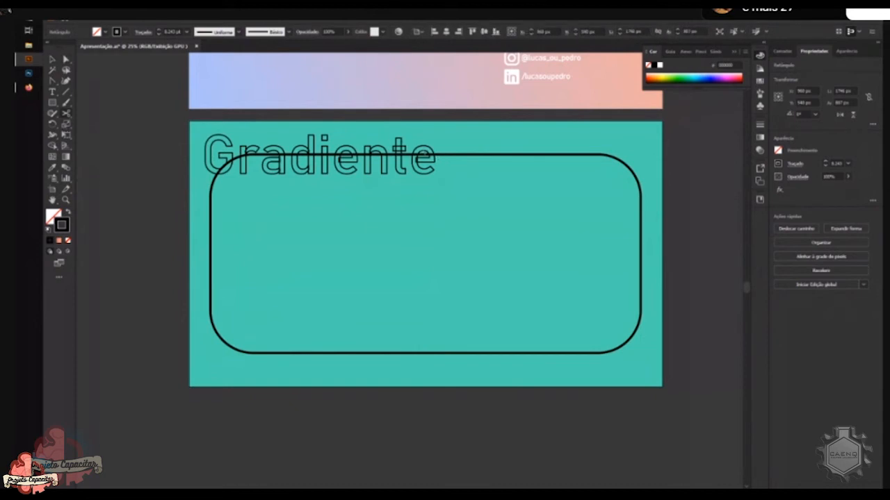
left_click(440, 154)
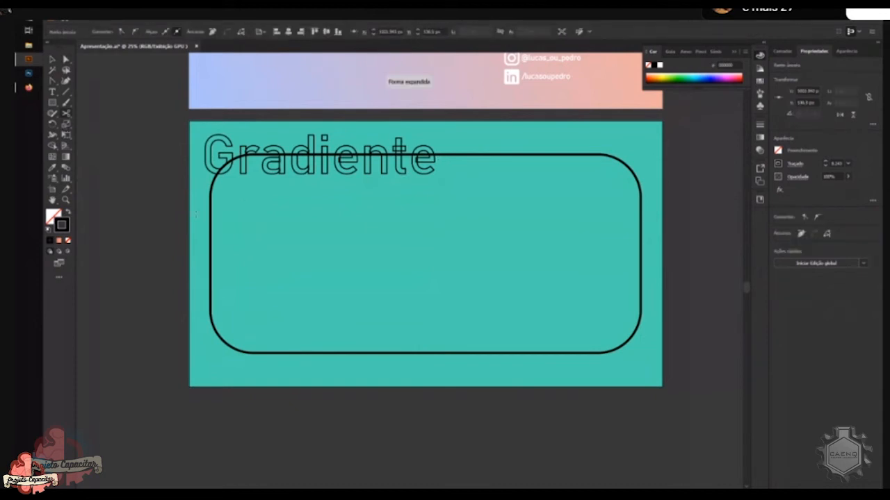
left_click(211, 201)
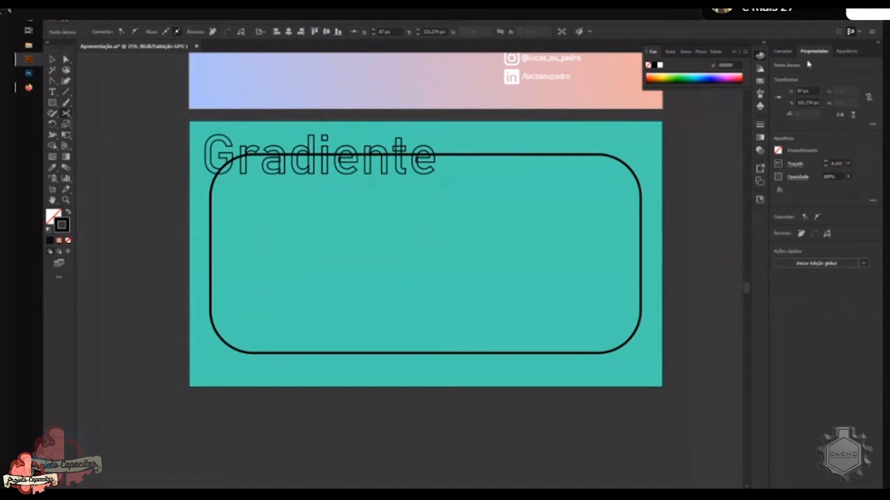
Show the layer contents and select the uppermost path produced by cutting the rounded rectangle
left_click(781, 52)
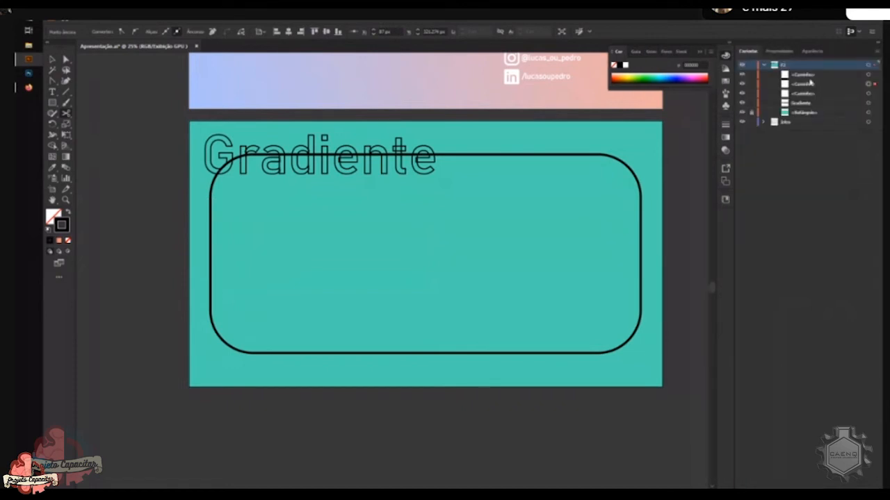
left_click(874, 75)
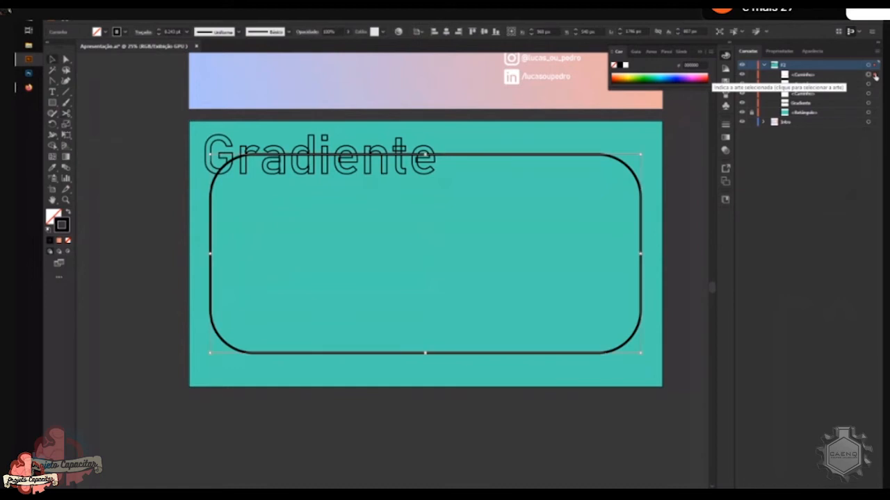
Delete the cut segment behind the Gradiente title, and undo the deletion together with both Scissors cuts
left_click(875, 84)
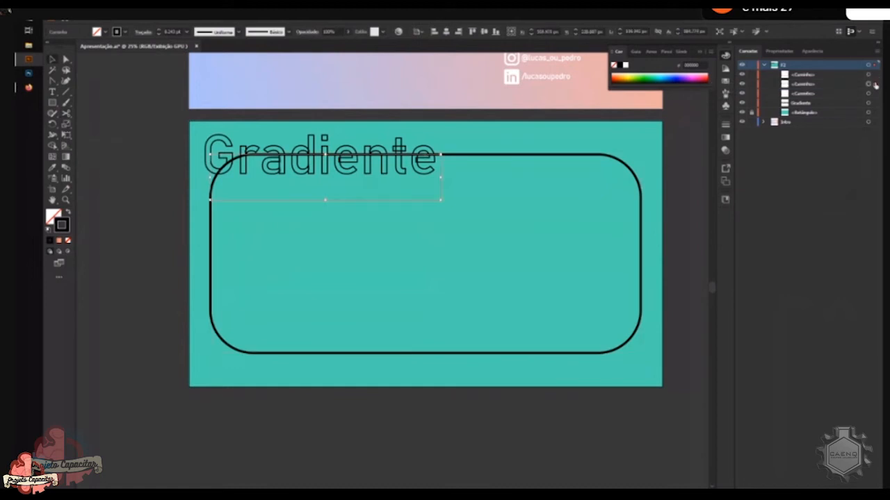
key("Delete")
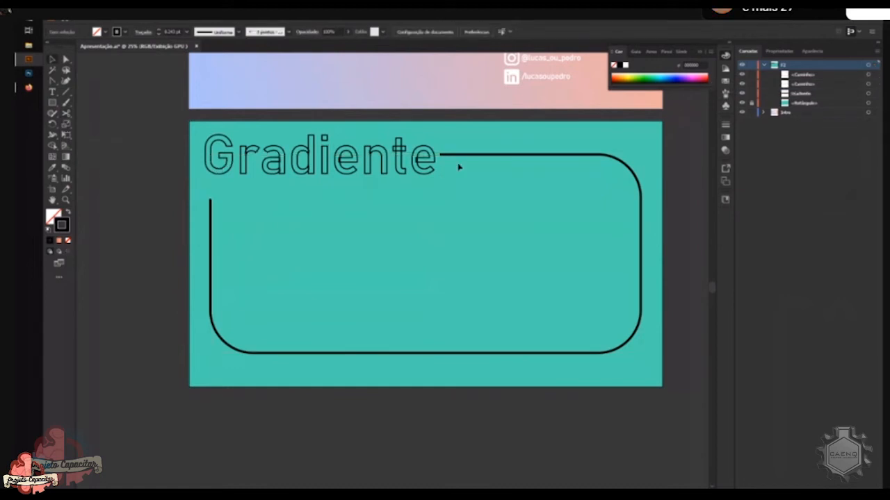
key("ctrl+z")
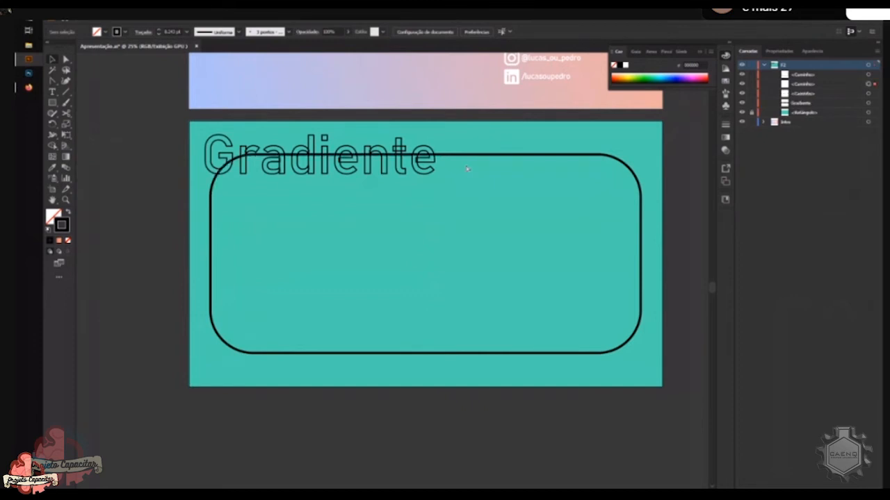
key("ctrl+z")
key("ctrl+z")
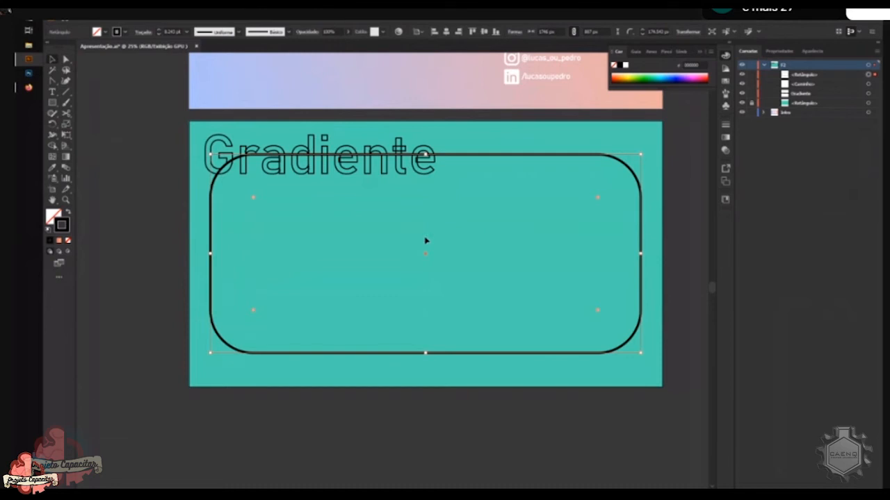
Cut the rounded rectangle with Scissors just below the title's G and just after its final letter, and delete the segment behind the title
key("c")
left_click(213, 184)
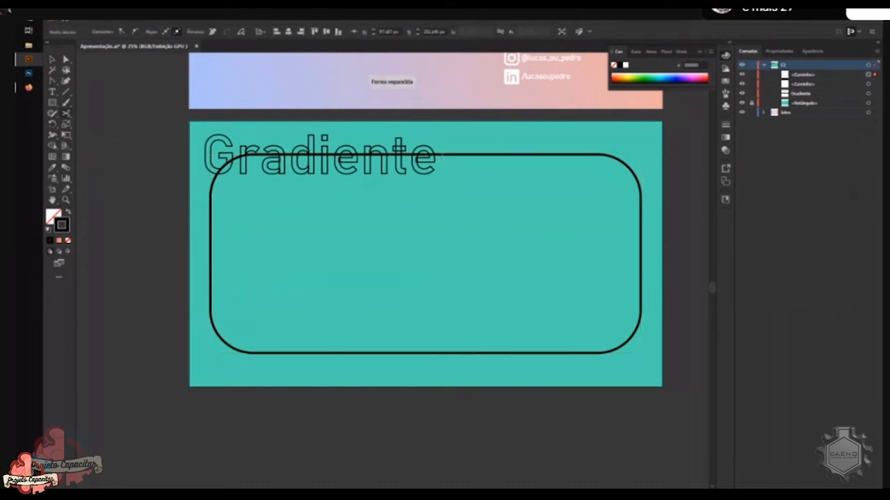
left_click(439, 155)
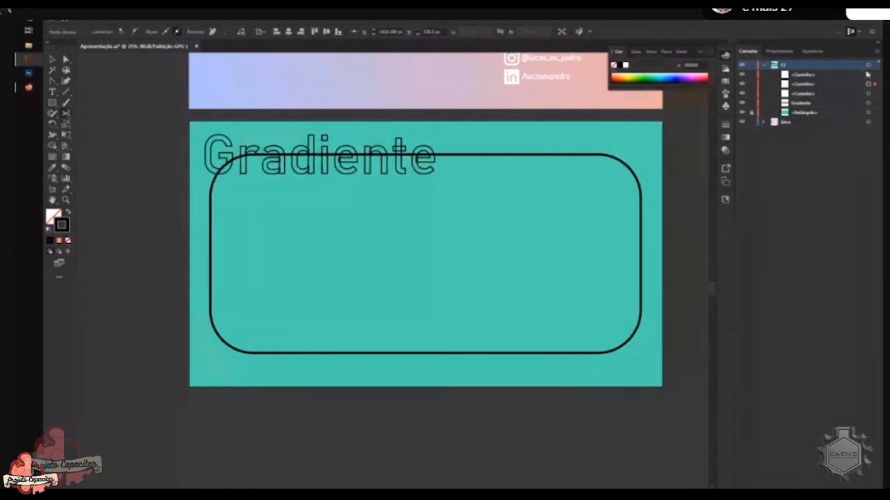
left_click(875, 76)
key("Delete")
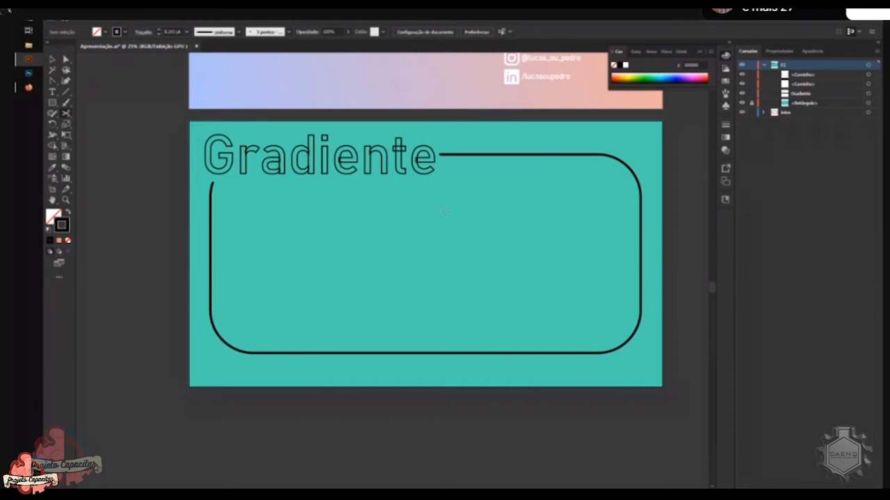
Create a 1000 by 1000 px circle and move it up onto the teal artboard
key("l")
left_click(374, 313)
type("1000")
key("Tab")
type("1000")
key("Return")
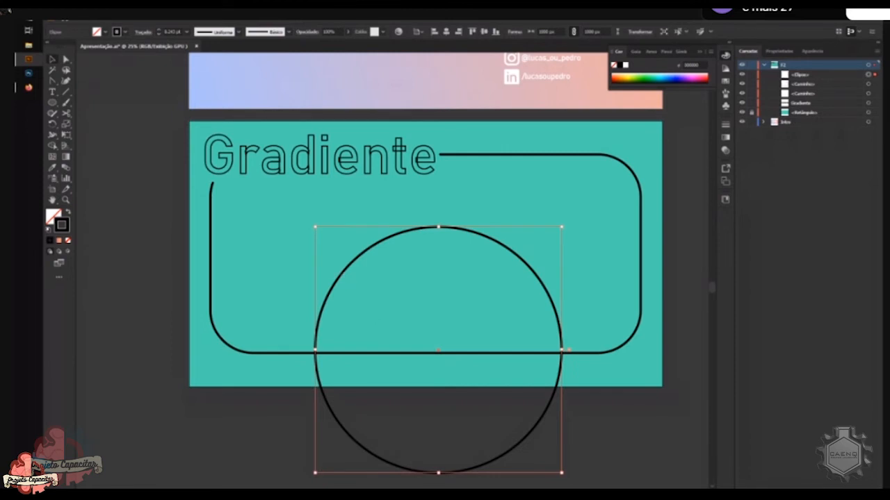
left_click_drag(341, 274, 341, 177)
Increase the circle's stroke weight to 70 pt
left_click(771, 52)
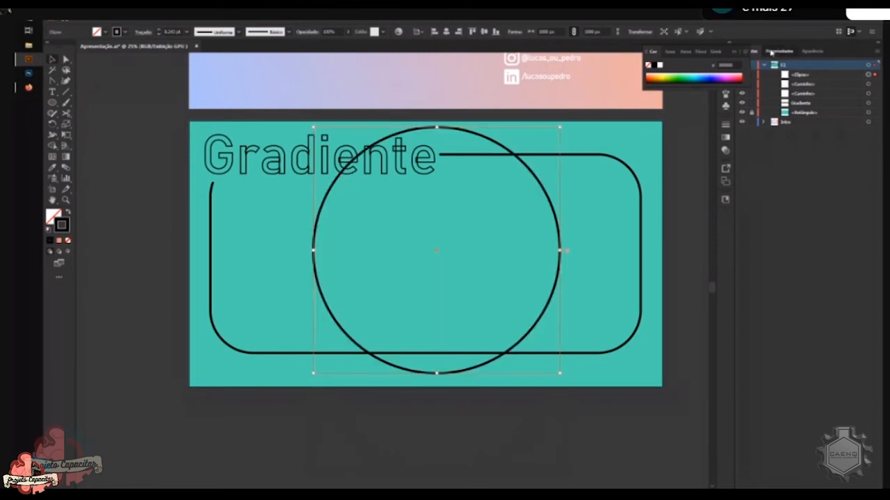
left_click(826, 163)
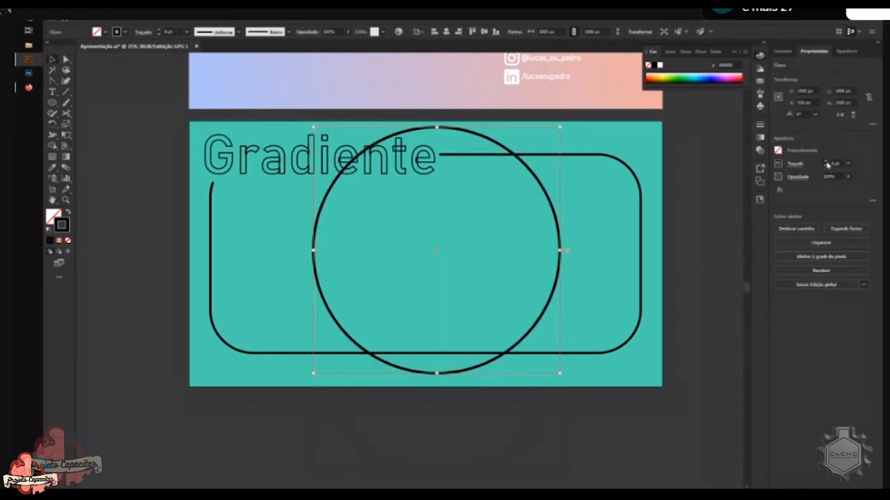
left_click(826, 163)
left_click(833, 163)
key("shift+Up")
key("shift+Up")
key("shift+Up")
key("shift+Up")
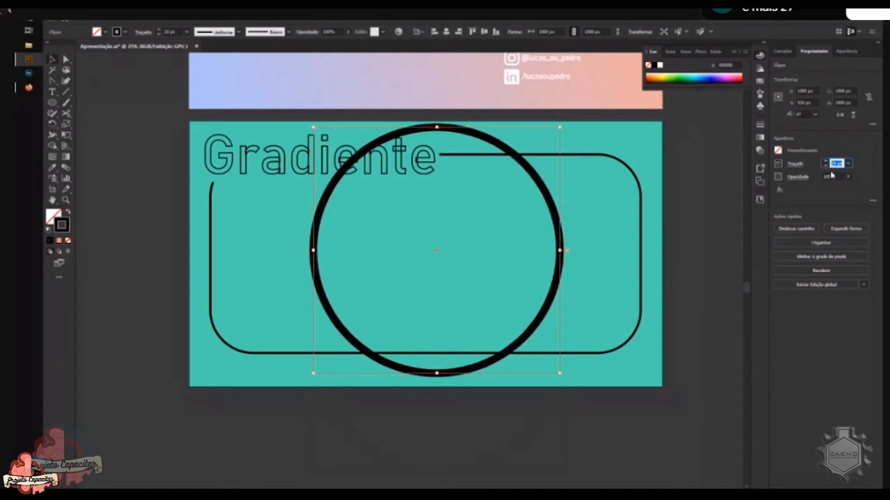
key("shift+Up")
key("shift+Up")
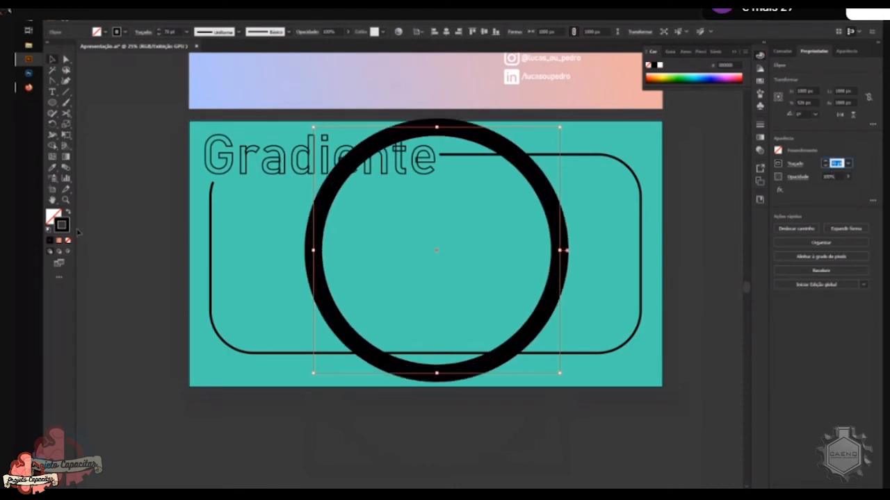
Swap the circle's fill and stroke back and forth and set its stroke weight to 100 pt
left_click(68, 212)
left_click(68, 212)
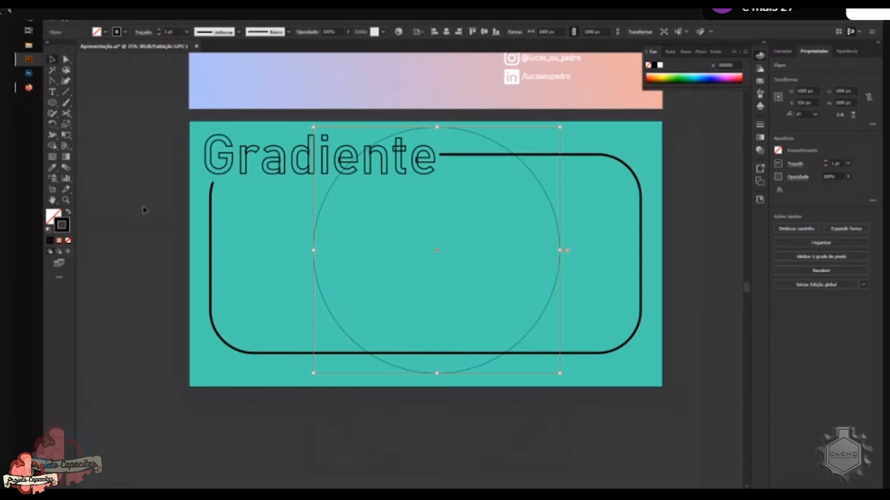
left_click(833, 162)
type("100")
key("Return")
Try the circle's stroke aligned inside, outside and centred, and delete the circle
left_click(797, 164)
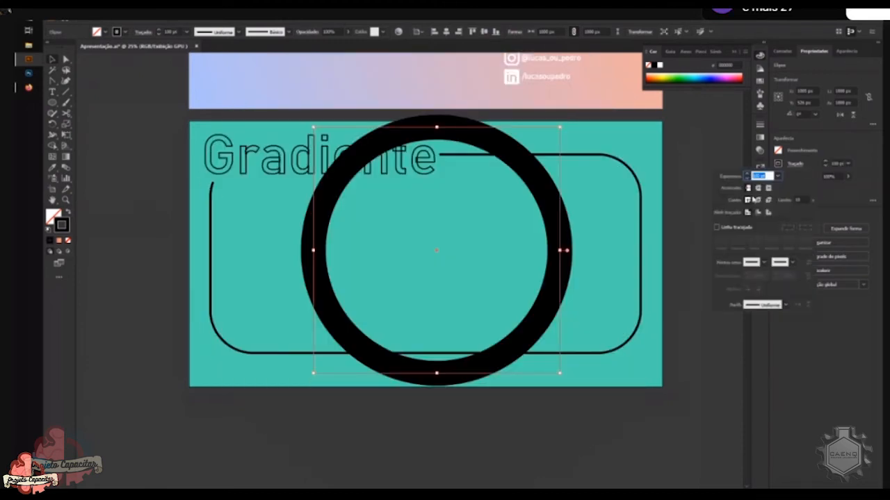
left_click(758, 213)
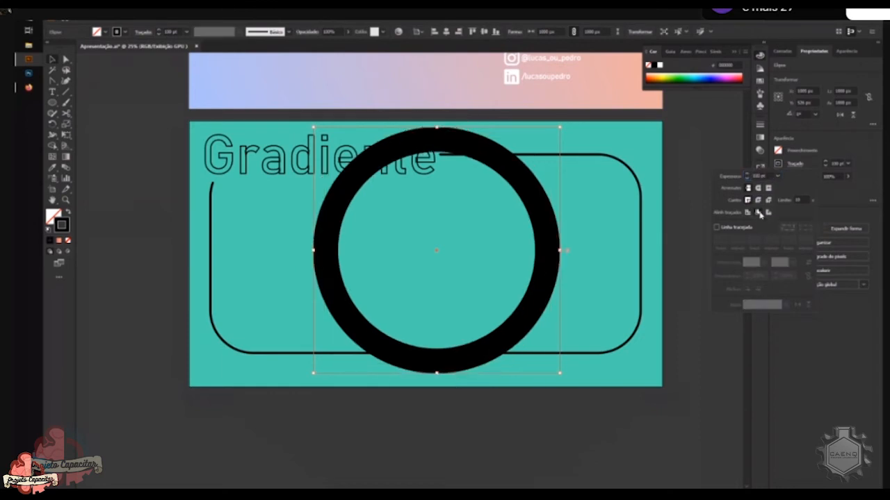
left_click(767, 213)
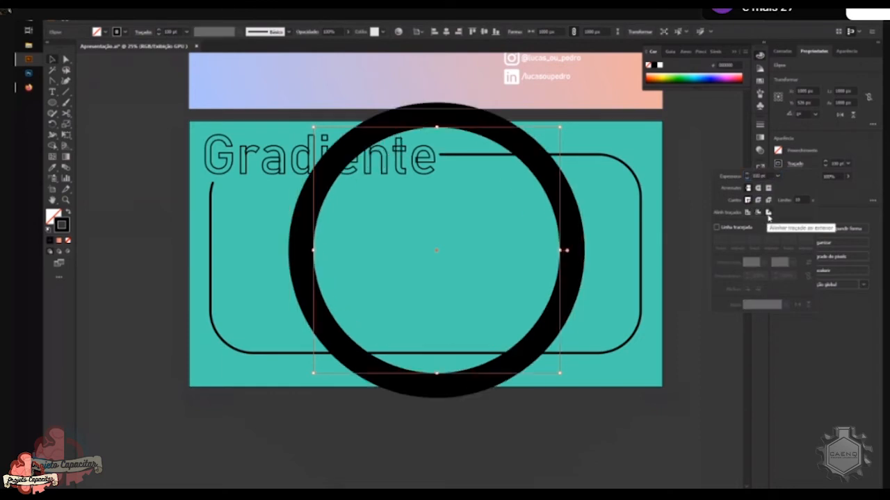
left_click(748, 213)
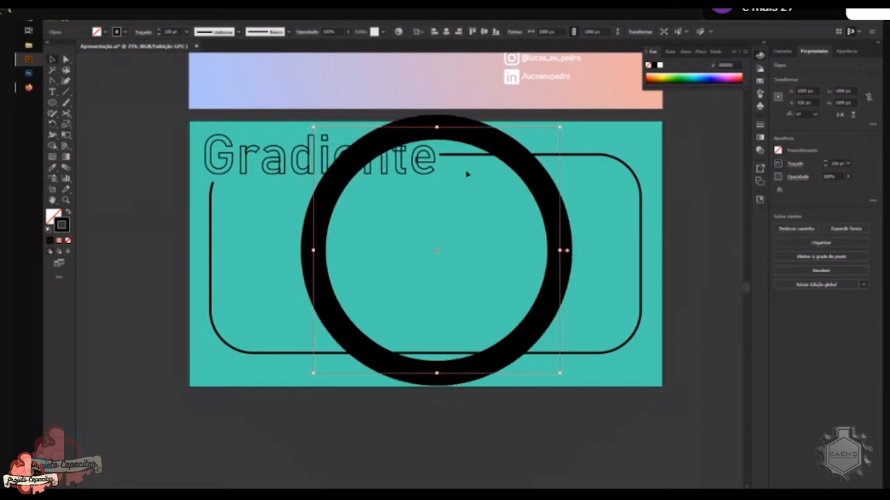
key("Delete")
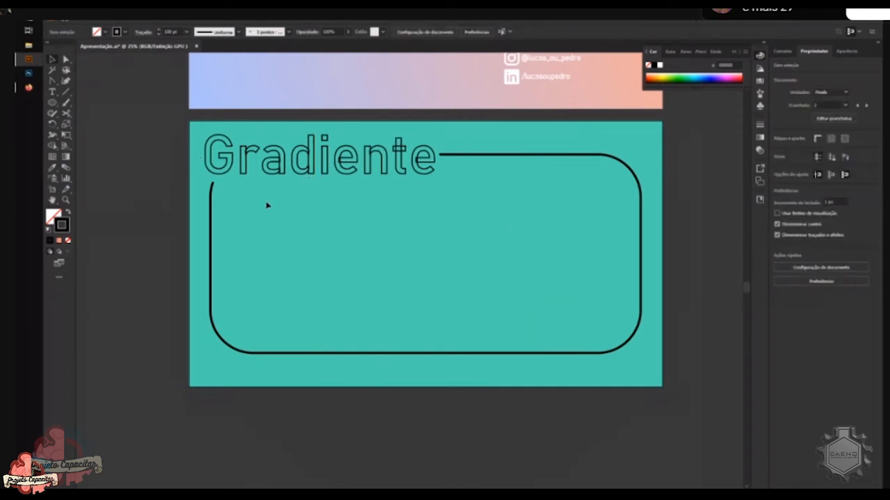
left_click(52, 91)
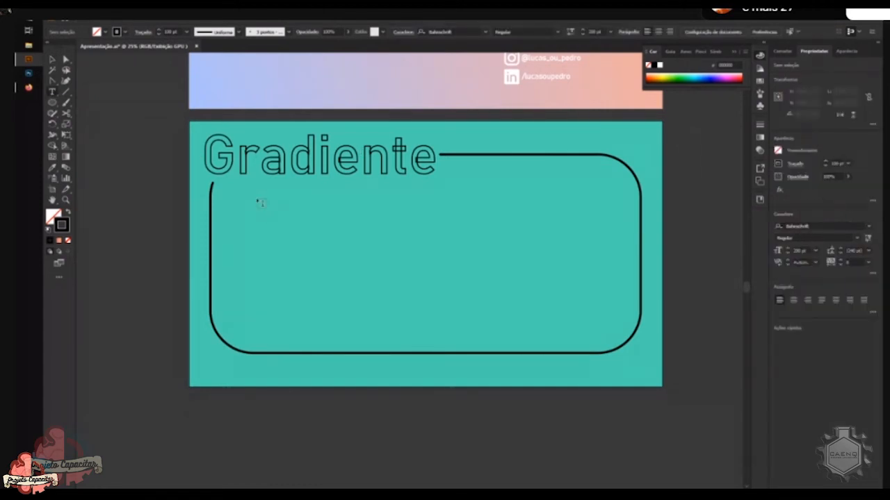
left_click_drag(236, 159, 288, 158)
key("Escape")
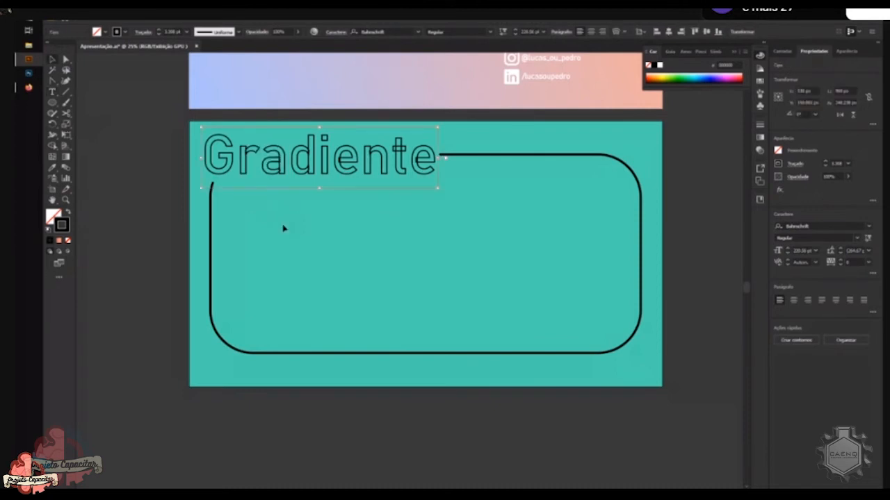
Lock the Gradiente title and the open frame path, and delete the extra unused path from the layer
left_click(780, 52)
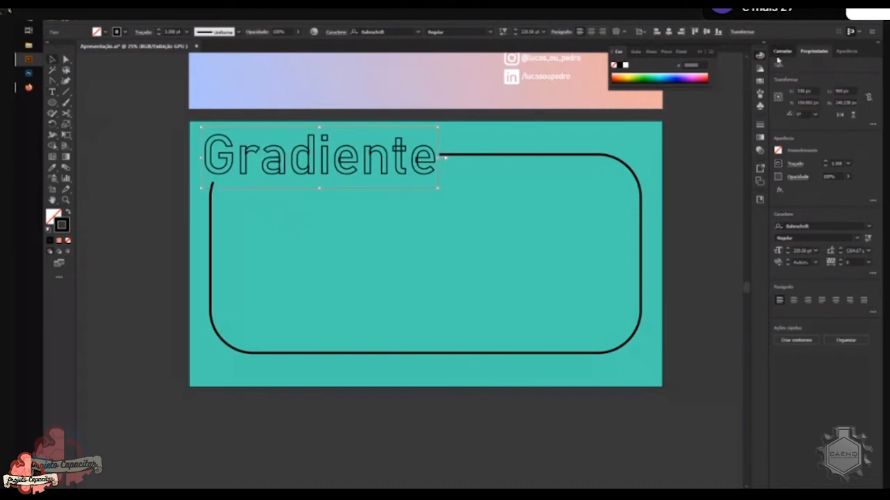
left_click(752, 93)
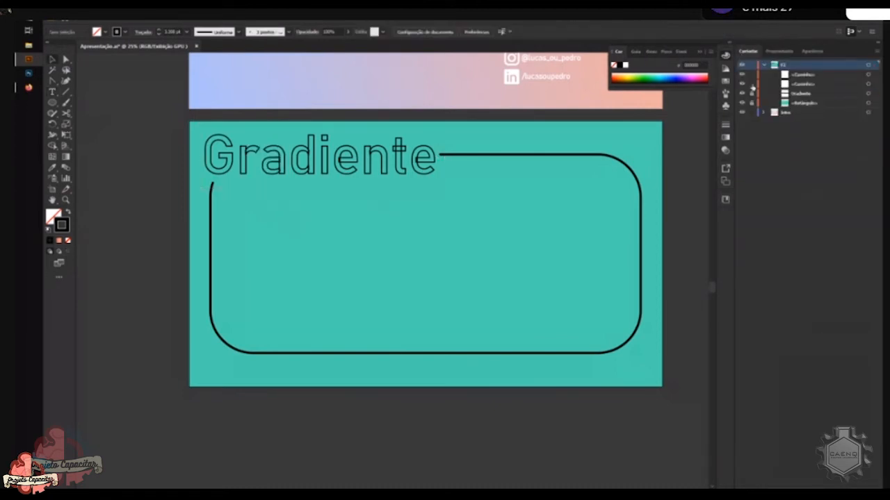
left_click(869, 84)
key("Delete")
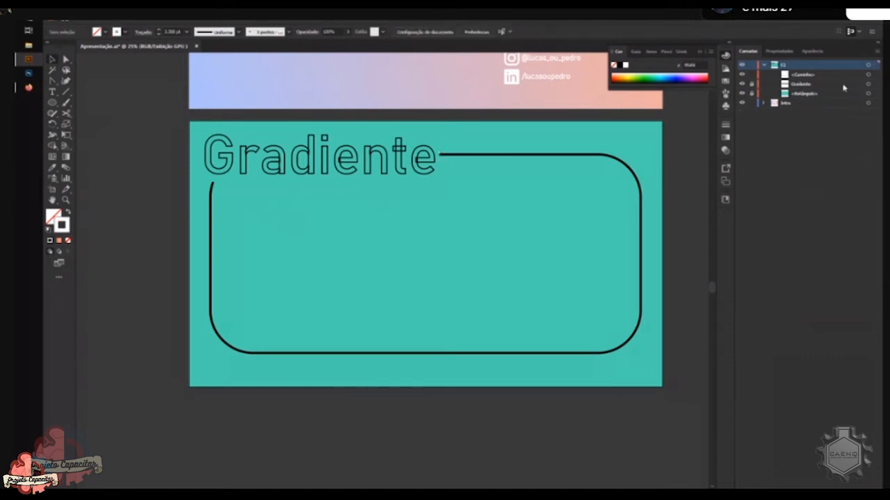
left_click(751, 74)
Draw a text area inside the left half of the frame and reduce its Lorem ipsum placeholder text to 70 pt
left_click(53, 92)
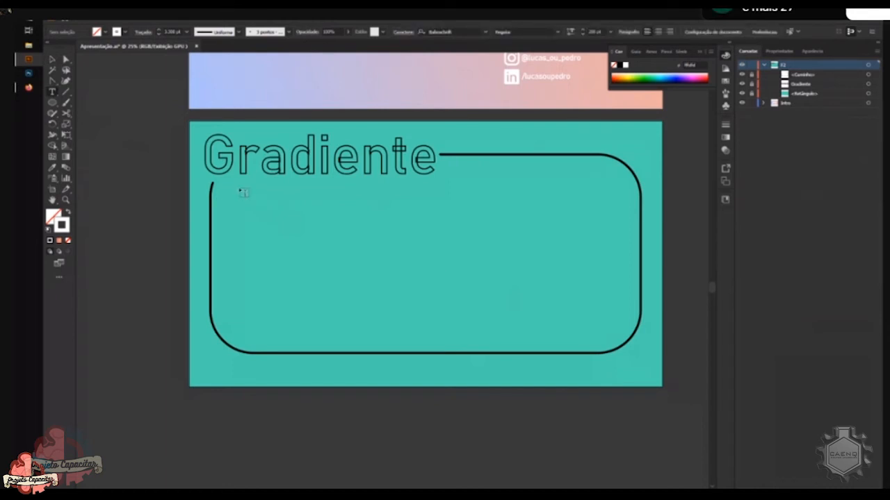
left_click_drag(234, 185, 436, 332)
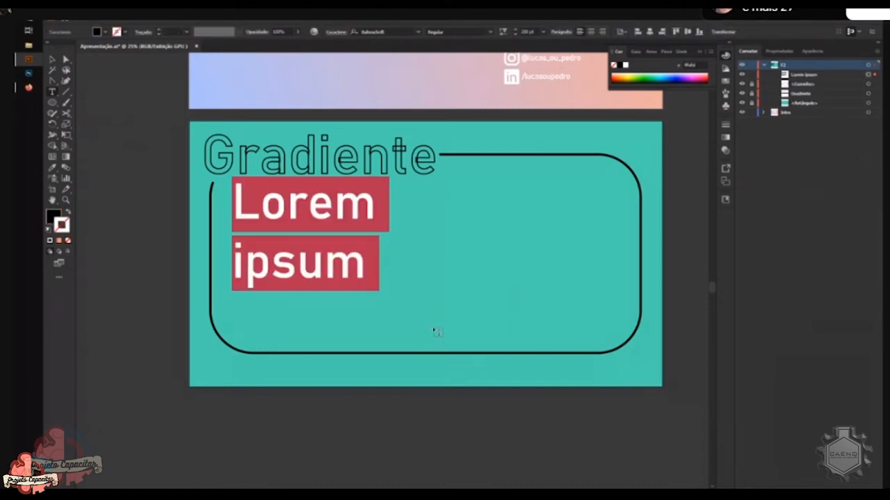
left_click(529, 32)
key("shift+Down")
key("shift+Down")
key("shift+Down")
key("shift+Down")
key("shift+Down")
key("shift+Down")
key("shift+Down")
key("shift+Down")
key("shift+Down")
key("shift+Down")
key("shift+Down")
key("shift+Down")
key("shift+Down")
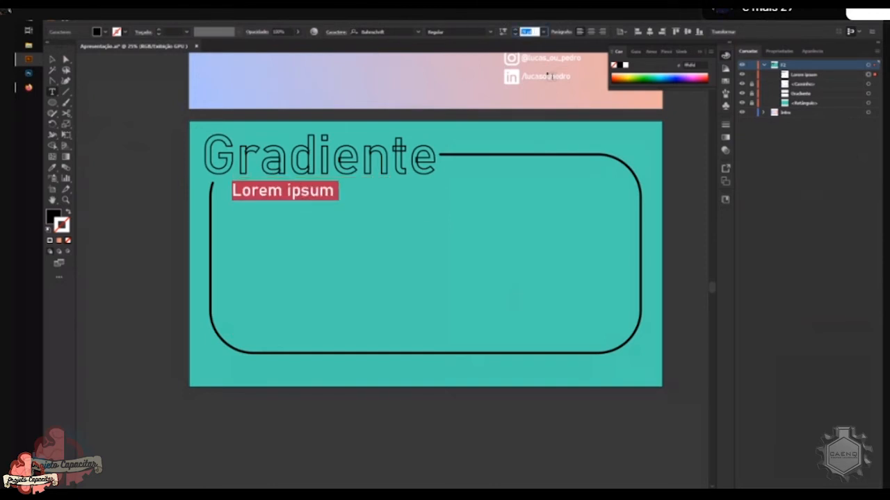
key("Return")
Extend Lorem ipsum with a run of a's and the filler "gfsgfdsfs jhsdghsgjh sdjfgsgsd fhksgjgsdhjsdhh", and deselect the text area
left_click(313, 192)
type("aaaaaaaaaaaaaaaaa")
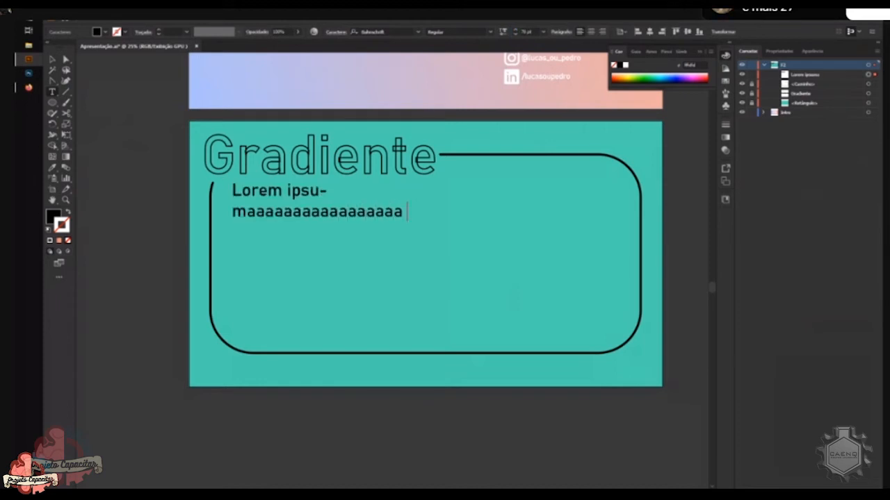
key("Return")
type("gfsgfdsfs jhsdghsgjh sdjfg")
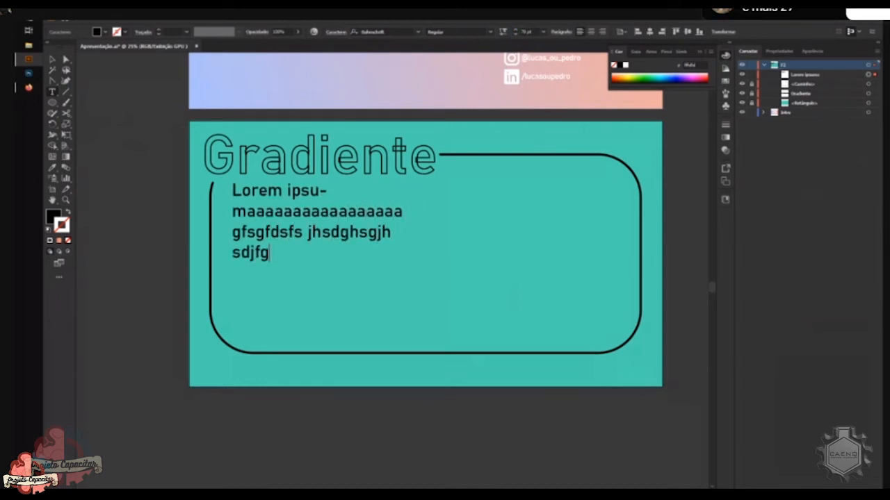
type("sgsd fhksgjgsdhjsdhh")
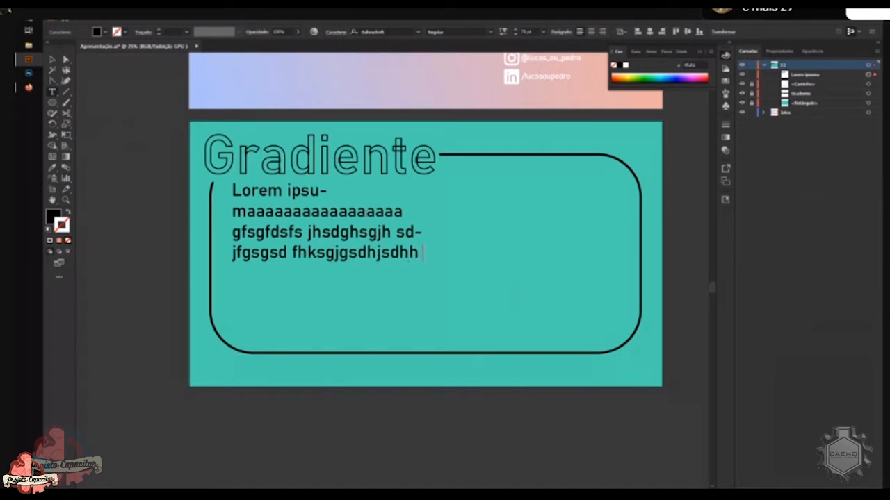
key("Escape")
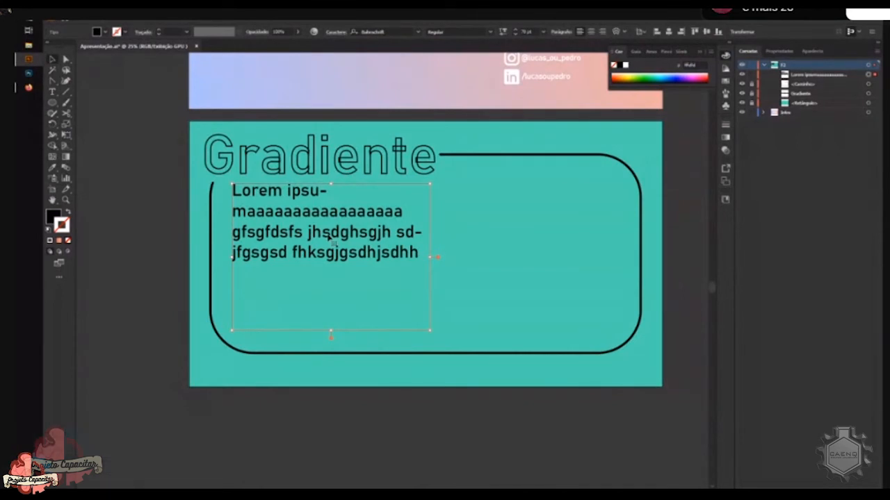
left_click(142, 225)
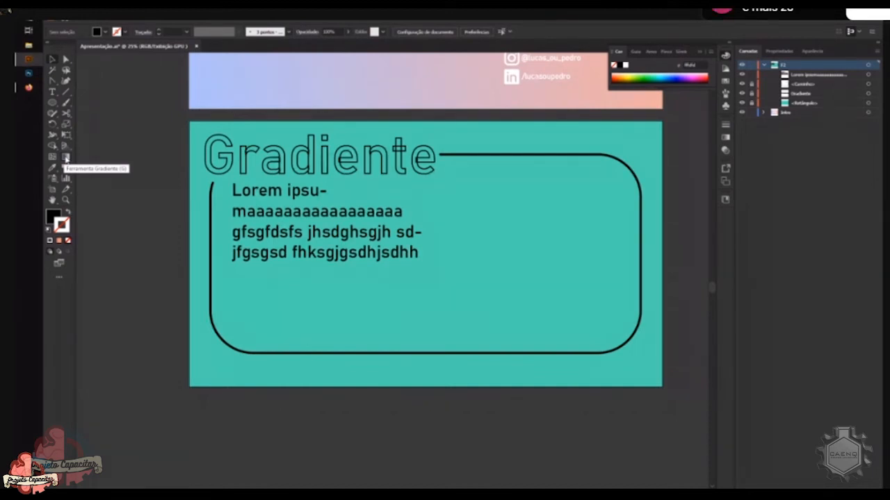
left_click(66, 158)
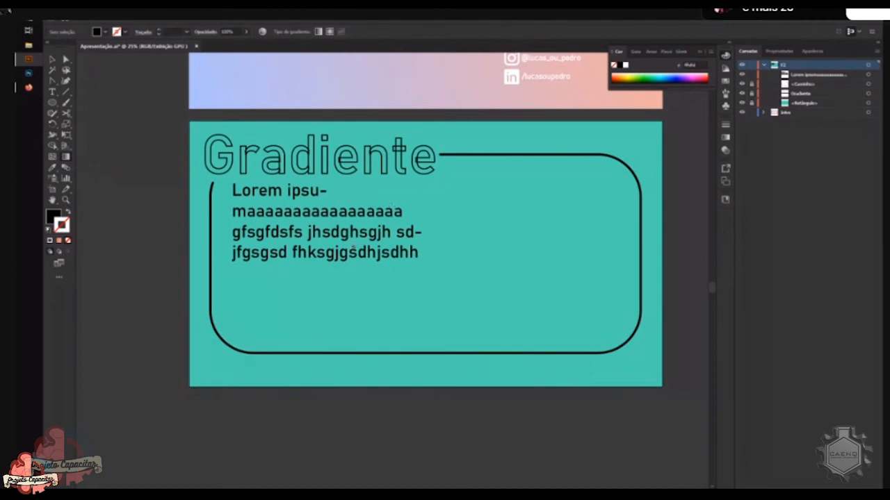
scroll(359, 245, "up", 6)
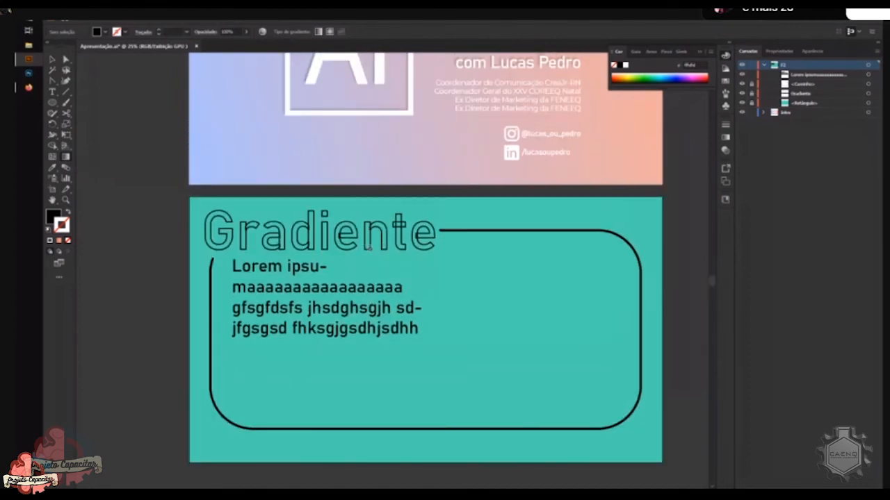
scroll(322, 230, "down", 6)
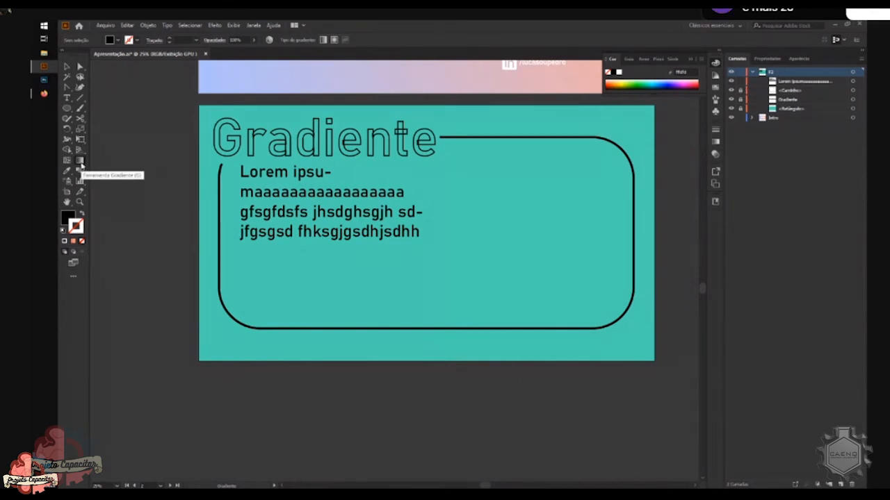
left_click(81, 164)
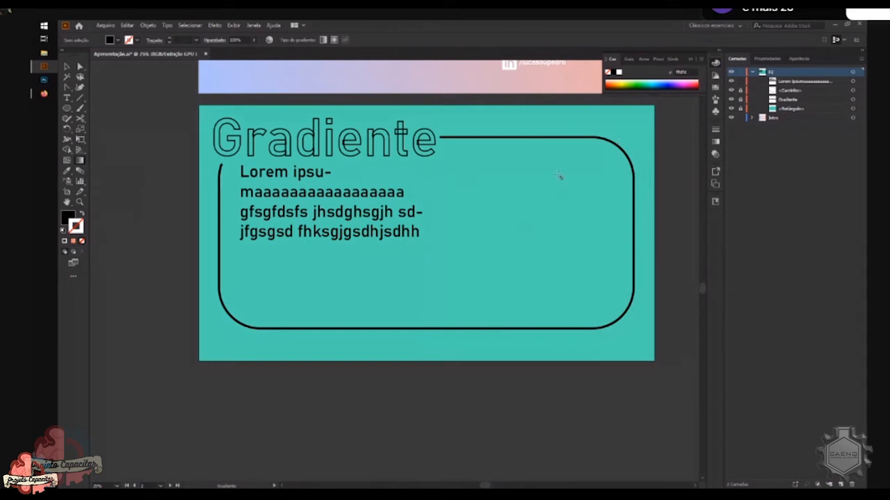
left_click(741, 109)
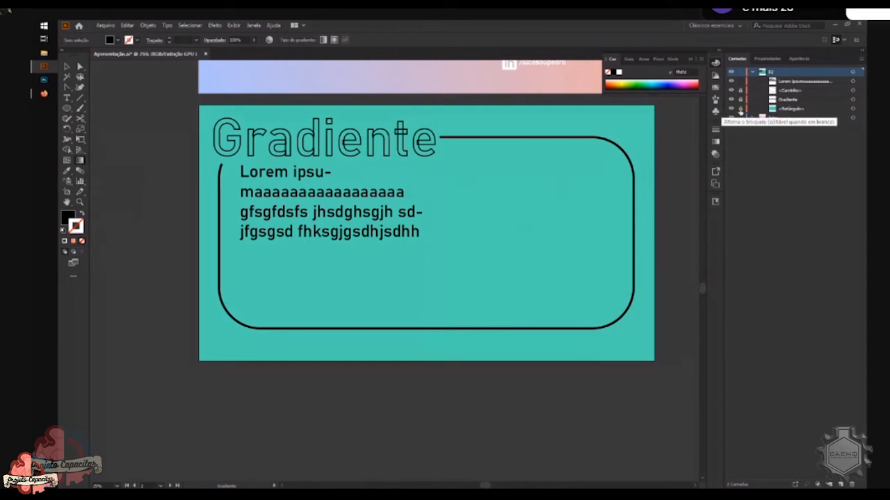
Draw a 500 × 500 px circle with the Ellipse tool and place it in the right half of the frame
left_click(68, 117)
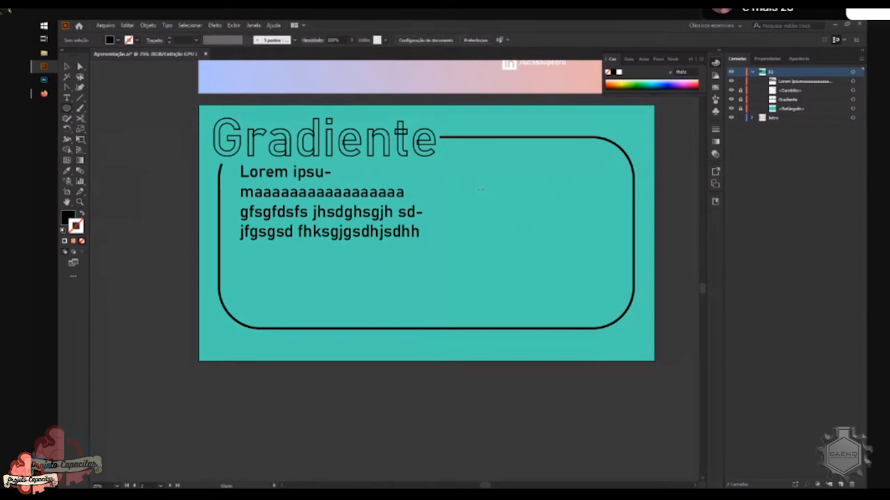
left_click(480, 190)
type("500")
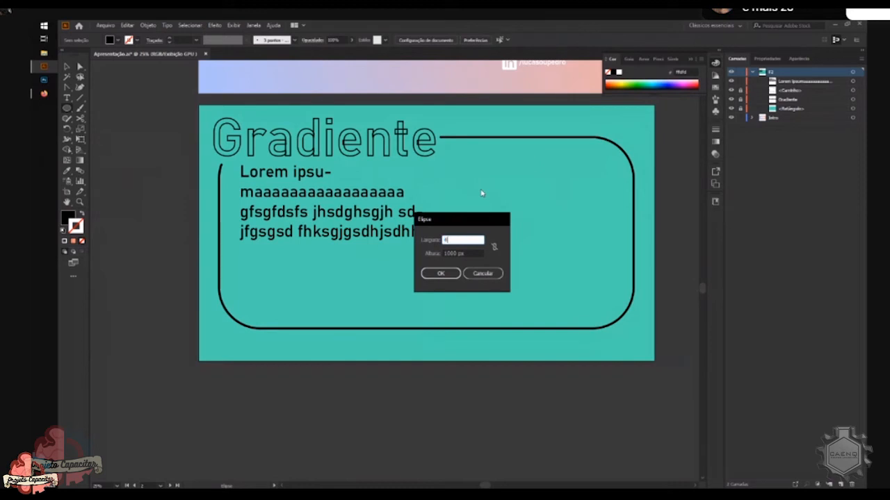
key("Tab")
type("500")
key("Return")
key("v")
left_click_drag(528, 222, 512, 208)
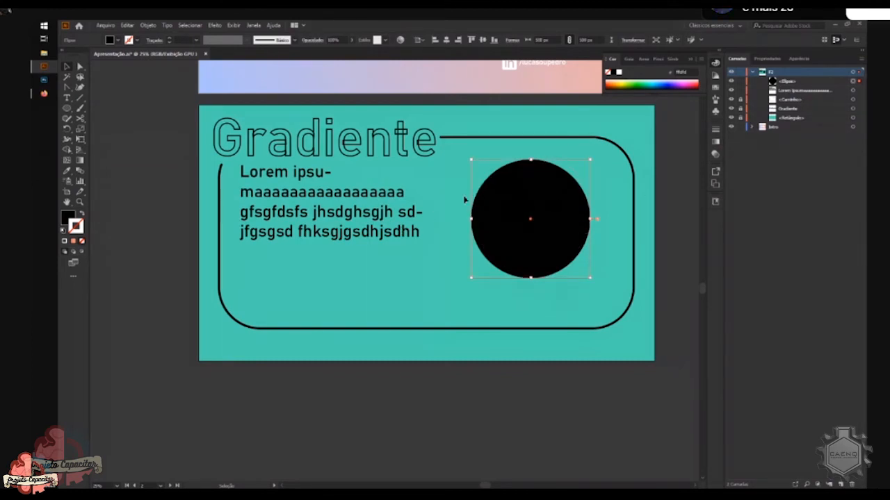
View the circle's fill options as swatches and as the colour mixer, and close them
left_click(767, 59)
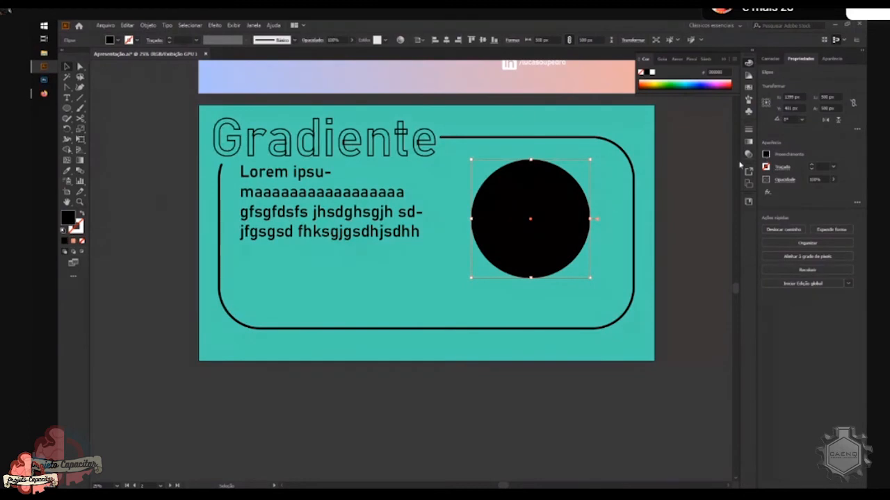
left_click(766, 155)
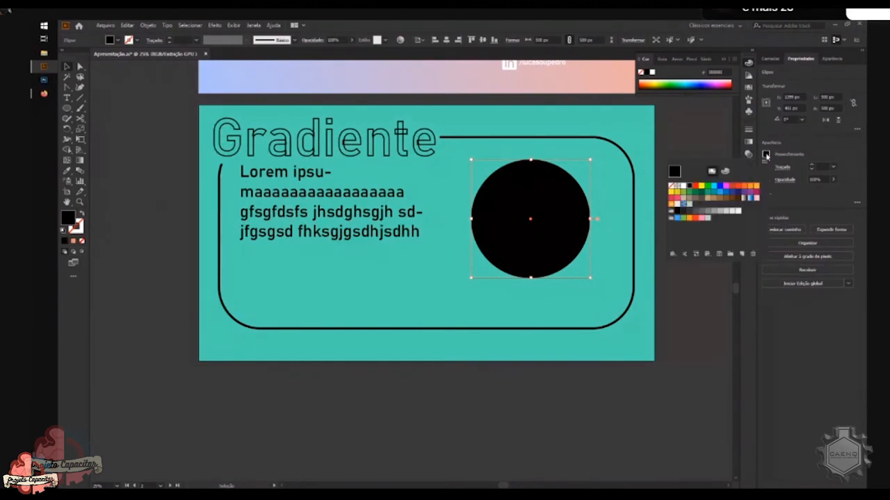
left_click(725, 171)
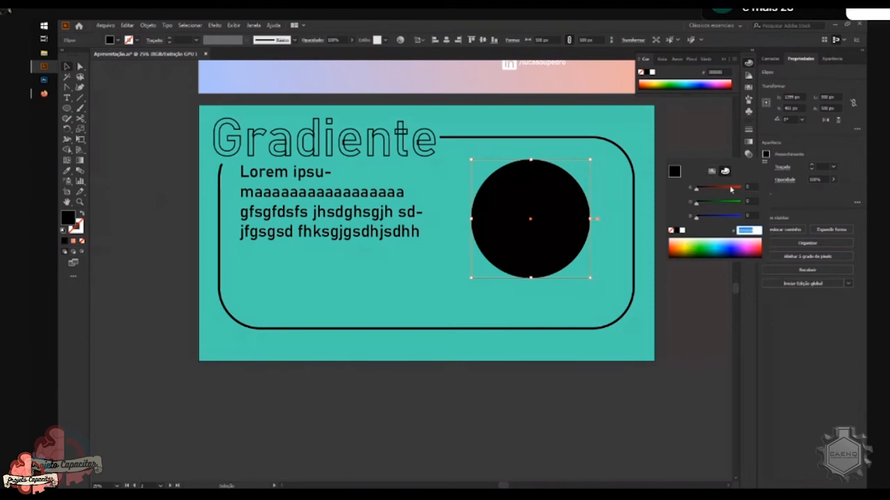
left_click(785, 201)
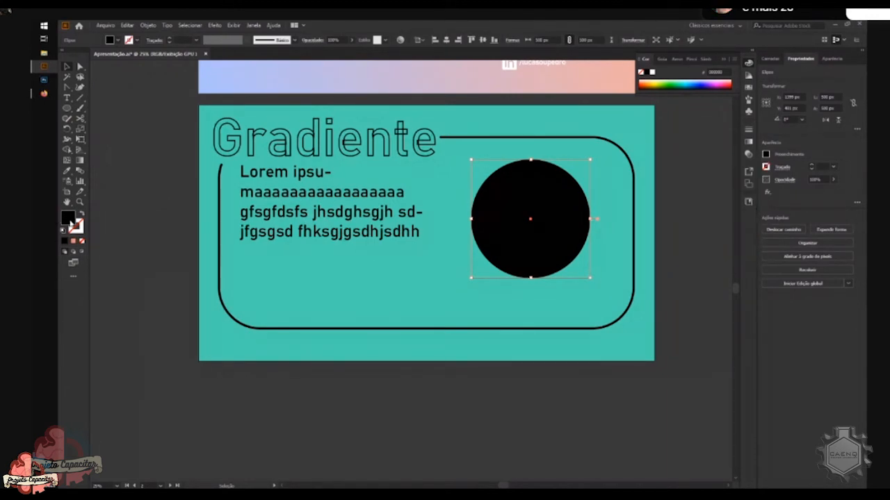
Fill the circle with a light pinkish violet chosen in the colour picker
double_click(69, 220)
left_click_drag(451, 178, 259, 114)
left_click(283, 158)
mouse_move(283, 159)
left_mouse_down()
mouse_move(281, 238)
mouse_move(282, 150)
mouse_move(282, 167)
mouse_move(282, 151)
mouse_move(284, 158)
left_mouse_up()
mouse_move(220, 185)
left_mouse_down()
mouse_move(211, 186)
mouse_move(213, 174)
mouse_move(229, 176)
mouse_move(231, 166)
mouse_move(216, 150)
left_mouse_up()
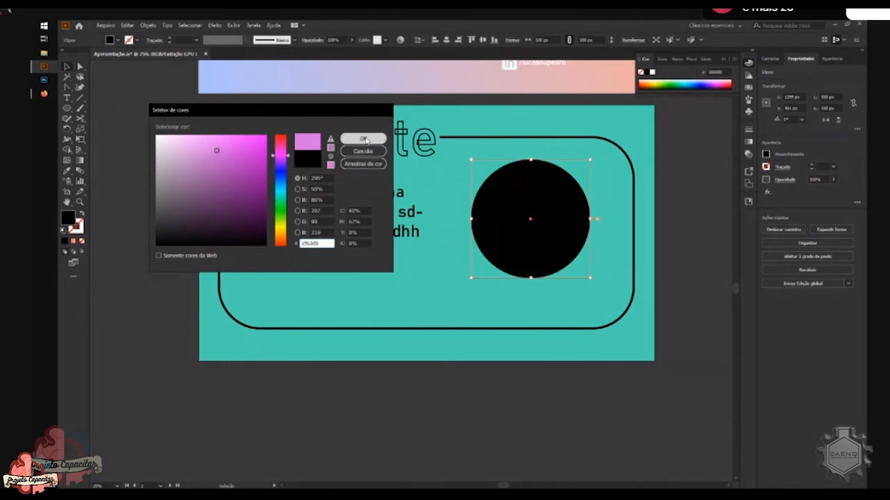
left_click(363, 139)
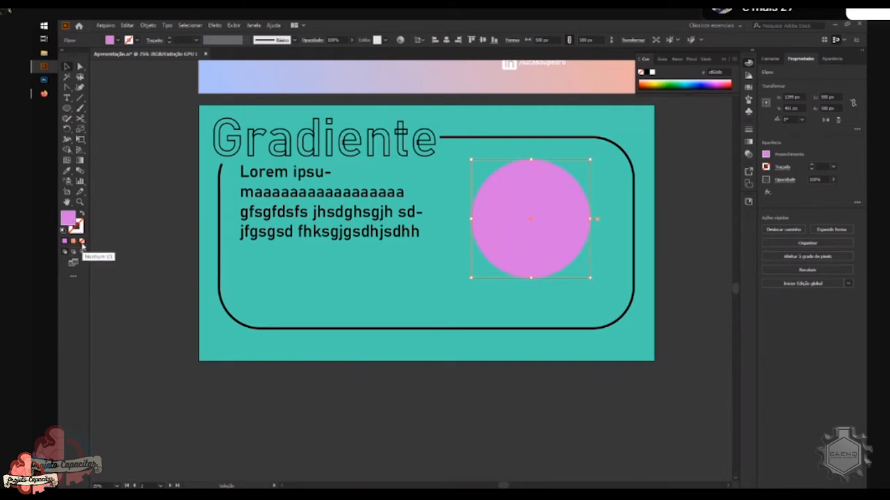
Try a gradient and a solid colour on the circle's stroke, and set the stroke back to none
left_click(81, 235)
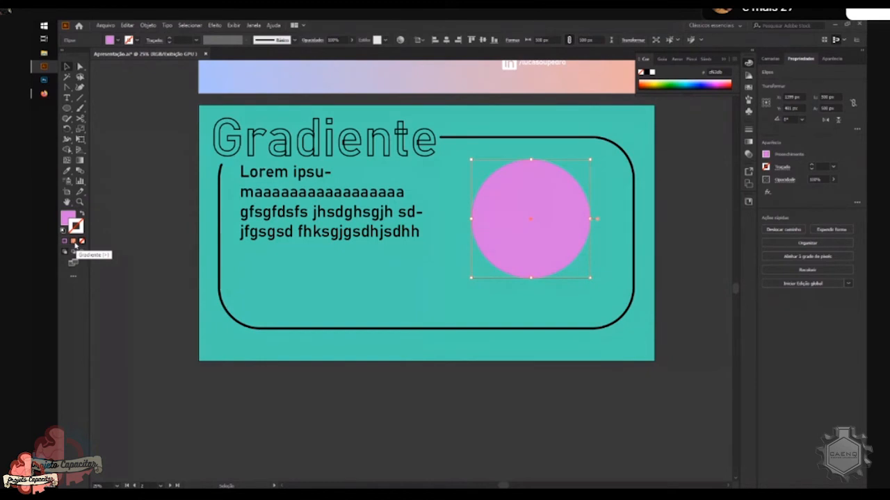
left_click(73, 242)
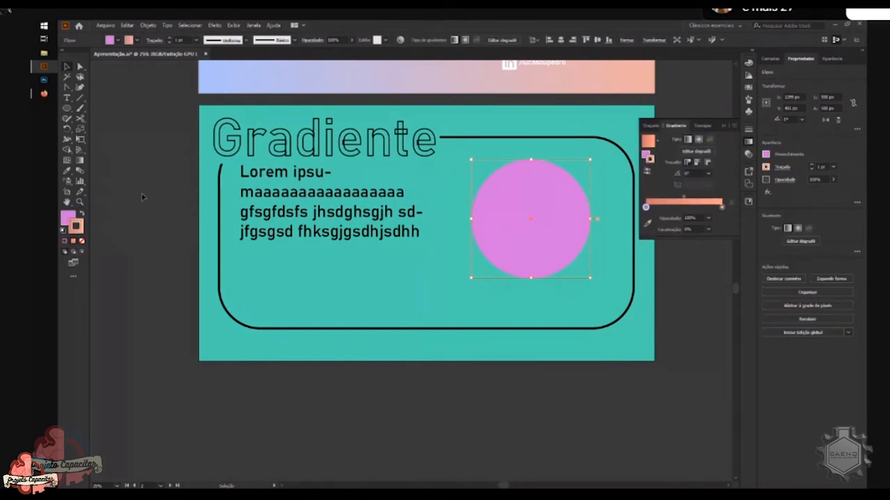
left_click(67, 243)
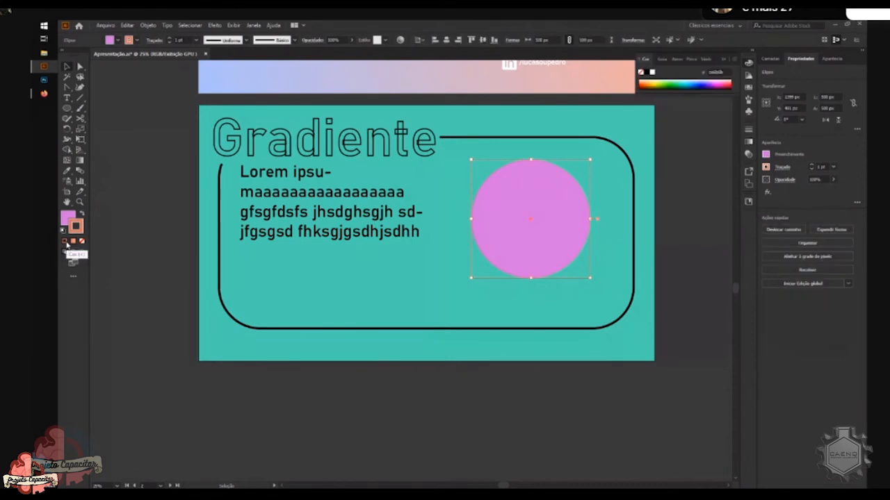
left_click(81, 240)
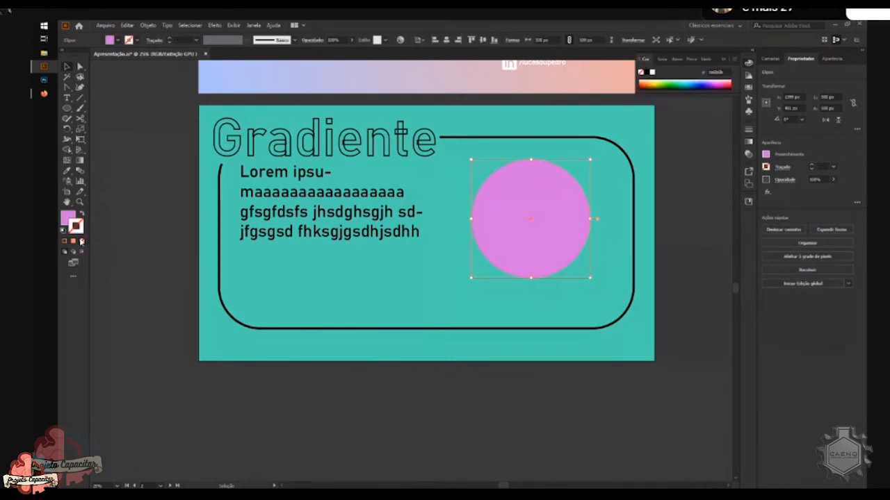
Replace the circle's solid fill with the orange linear gradient
left_click(70, 217)
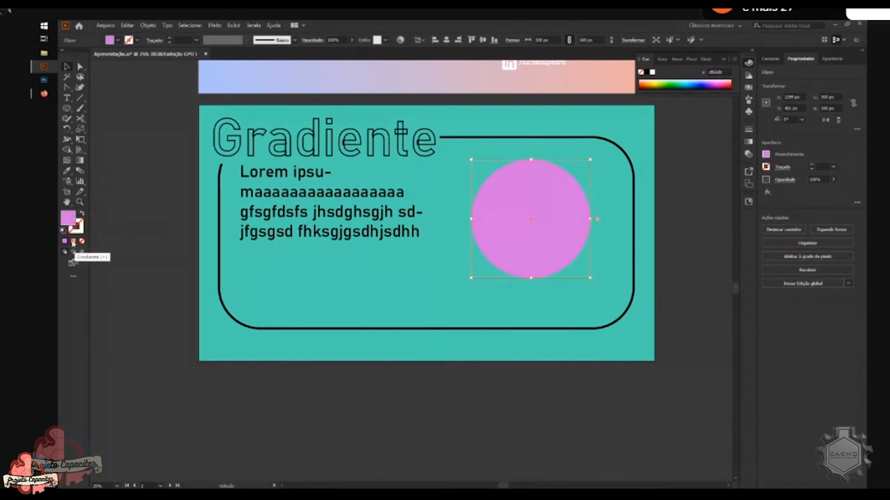
left_click(72, 241)
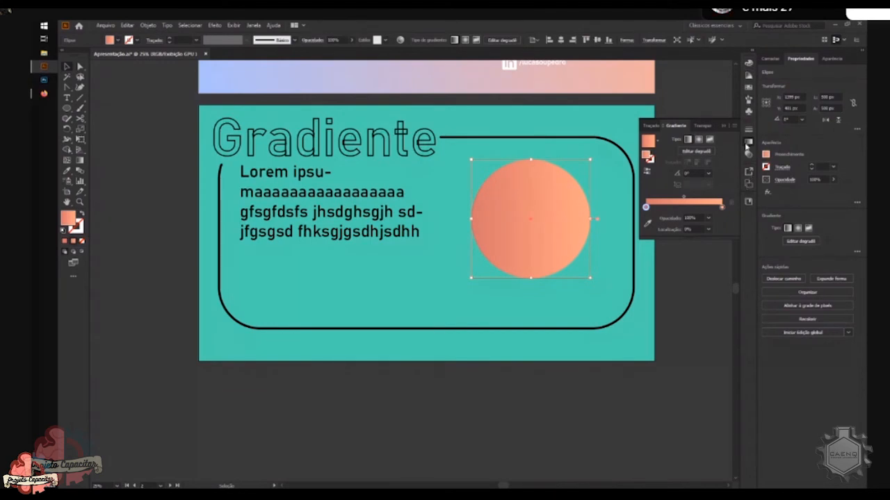
Try the radial and freeform gradient types on the circle, add freeform colour points, and undo these changes
left_click(699, 140)
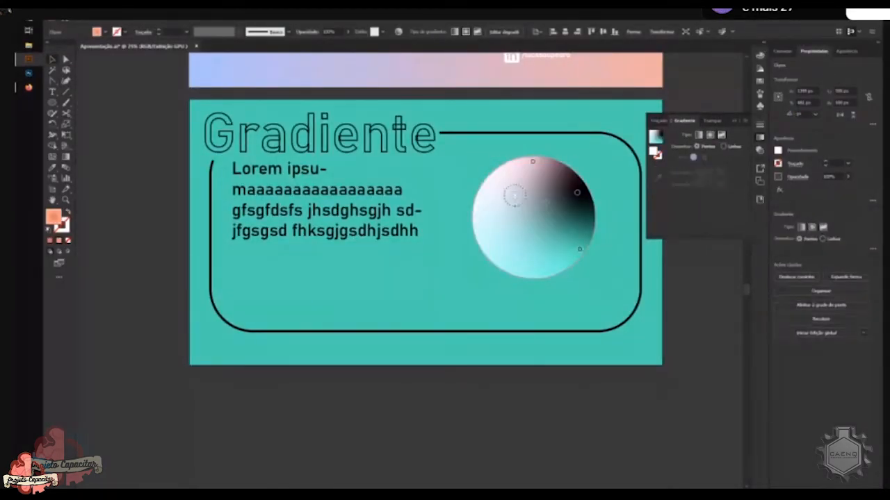
left_click(516, 244)
left_click(574, 235)
left_click(555, 200)
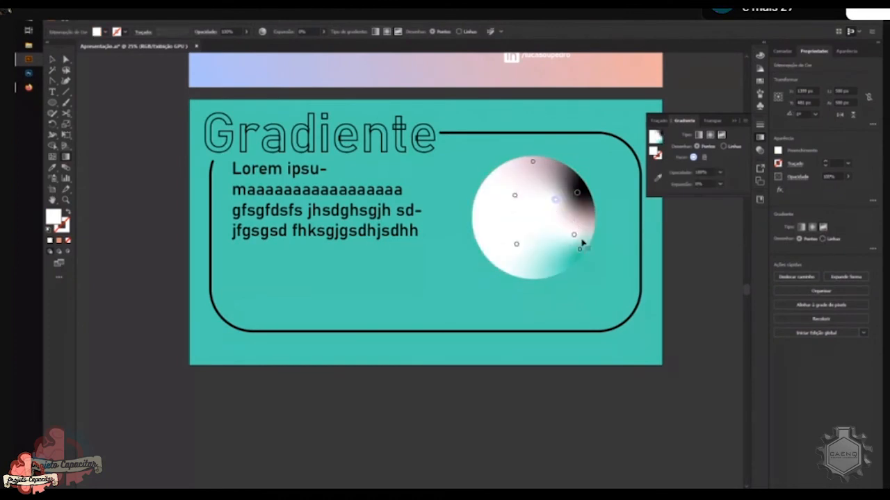
key("v")
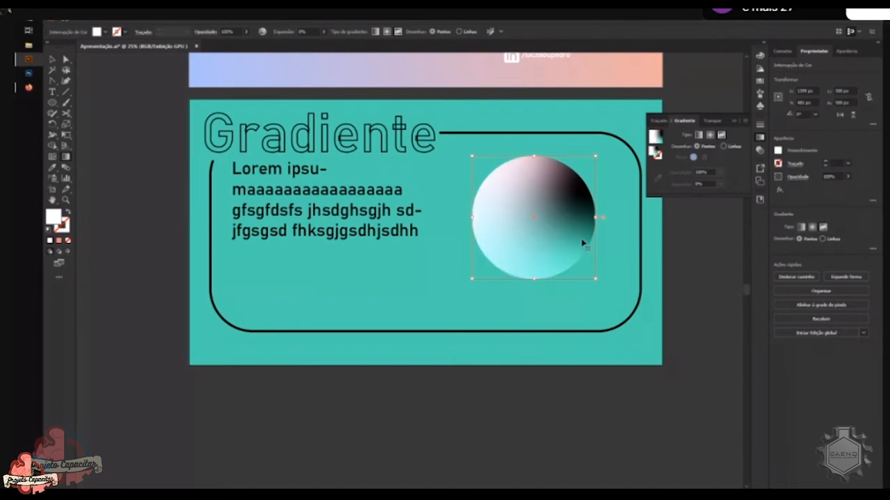
key("ctrl+z")
key("ctrl+z")
key("ctrl+z")
key("ctrl+z")
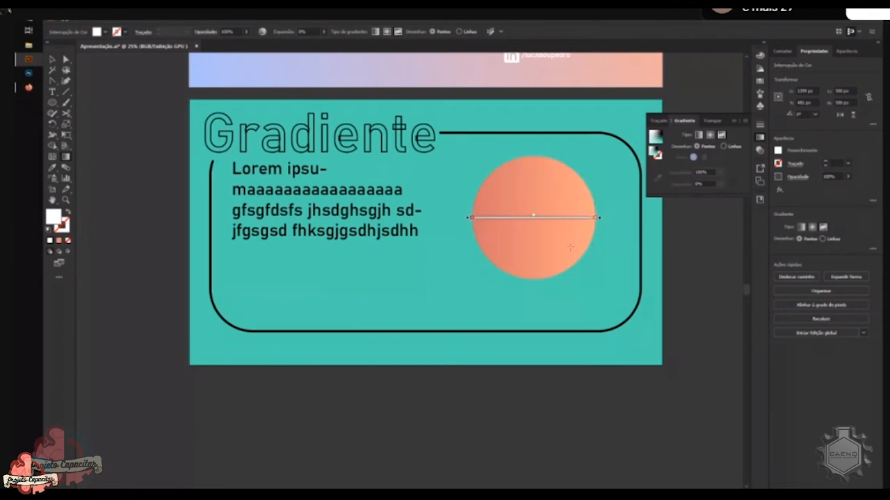
Rotate the angle of the circle's linear gradient in increments until the colours run slightly diagonally
left_click(59, 240)
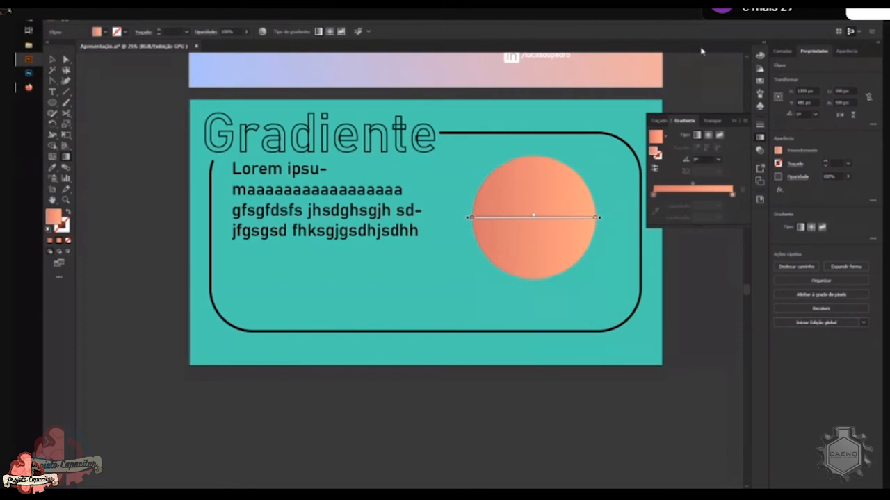
key("v")
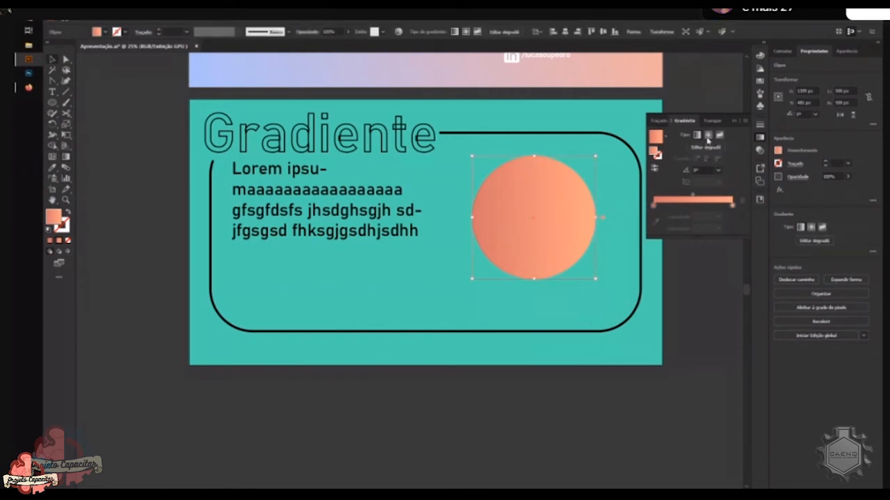
left_click(700, 170)
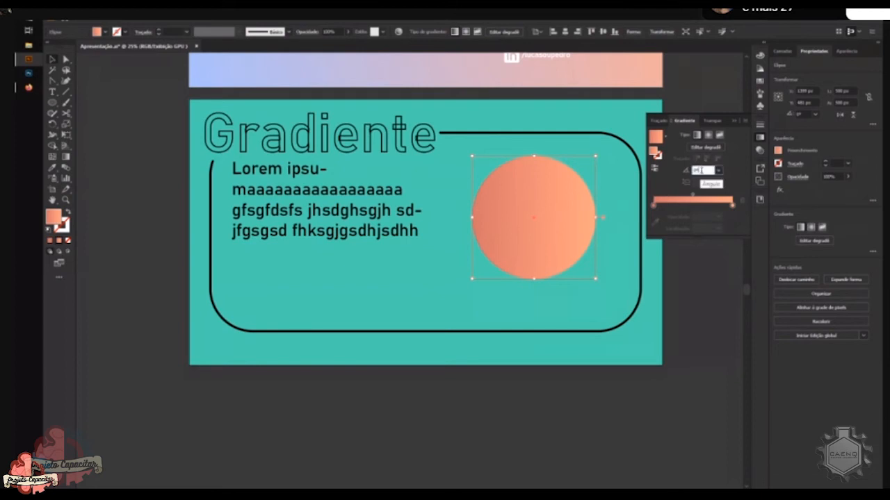
scroll(701, 171, "up", 10)
scroll(702, 171, "up", 5)
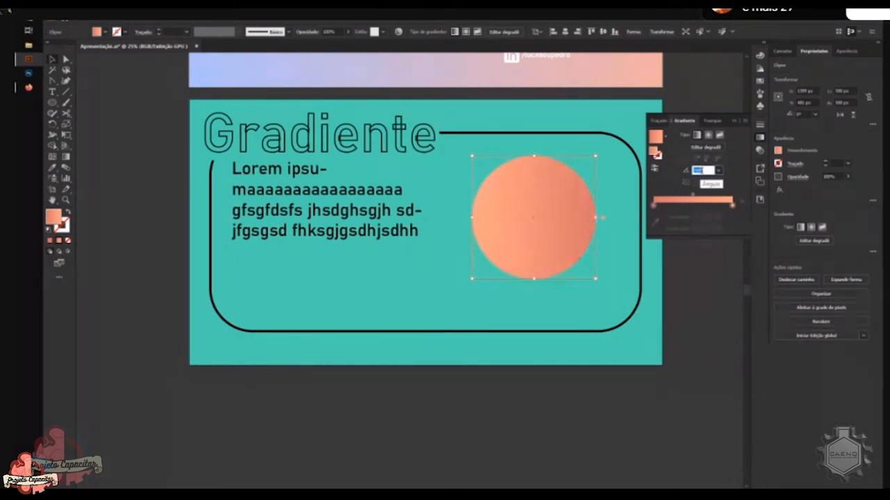
scroll(701, 171, "up", 3)
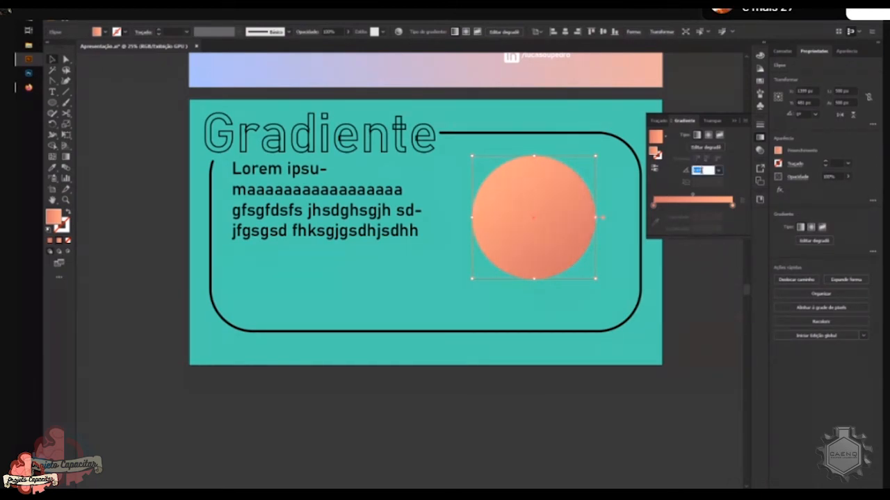
scroll(701, 171, "up", 5)
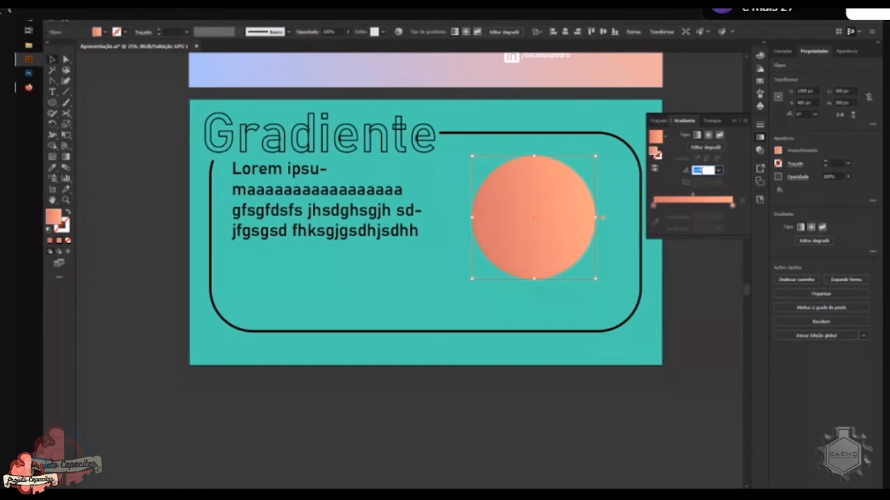
scroll(702, 171, "up", 2)
scroll(701, 171, "up", 3)
Try extra colour stops at different places on the gradient slider, and delete them again
left_click(667, 205)
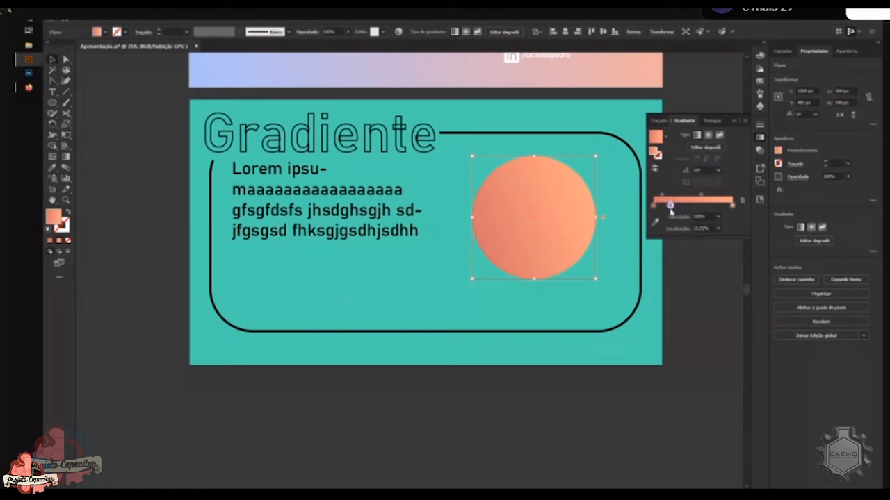
mouse_move(669, 205)
left_mouse_down()
mouse_move(714, 207)
mouse_move(672, 207)
left_mouse_up()
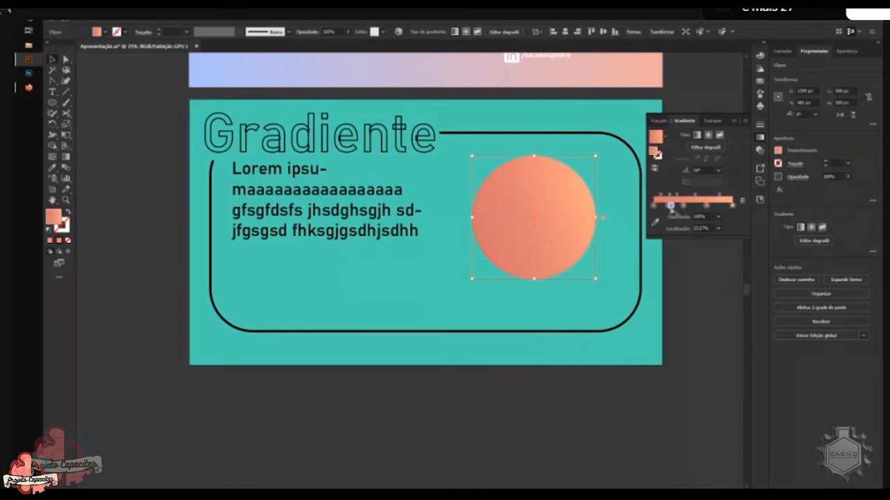
left_click(741, 203)
left_click(707, 206)
left_click(742, 202)
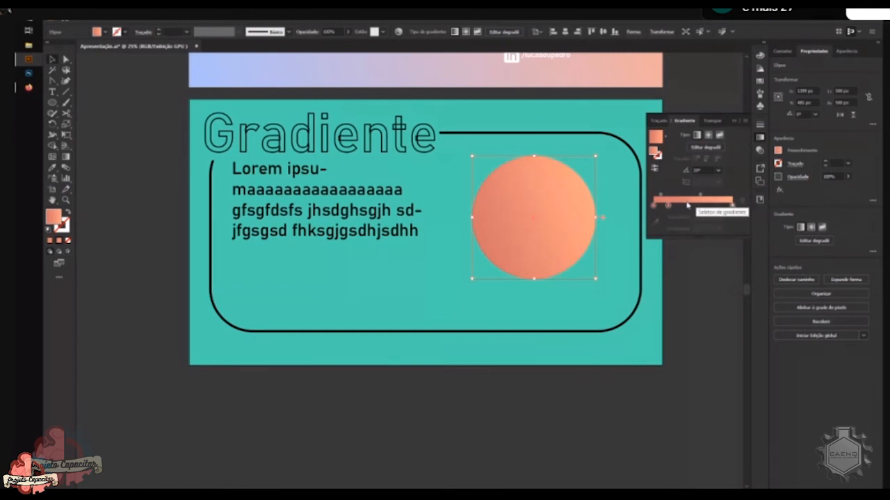
left_click(668, 205)
left_click(742, 202)
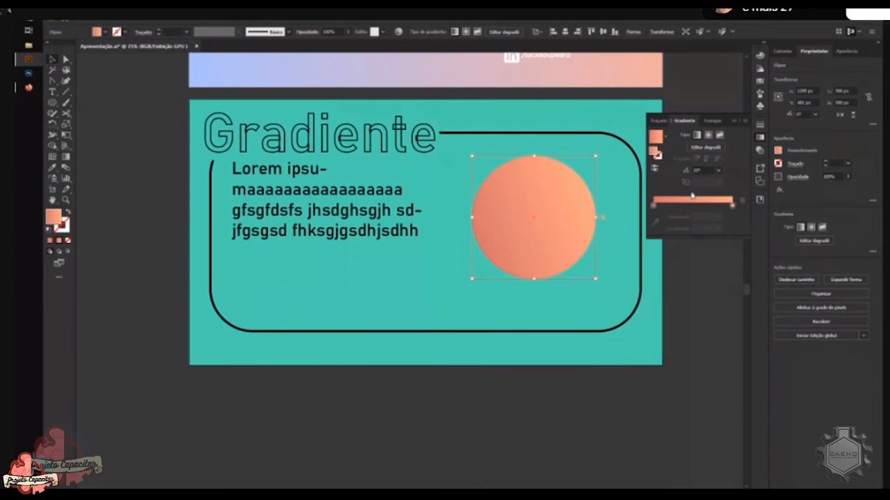
Shift the gradient's midpoint, set its location to 50%, and select the gradient's starting colour stop
mouse_move(693, 196)
left_mouse_down()
mouse_move(645, 204)
mouse_move(717, 196)
mouse_move(665, 197)
mouse_move(694, 196)
left_mouse_up()
double_click(699, 229)
type("50")
key("Return")
left_click(653, 206)
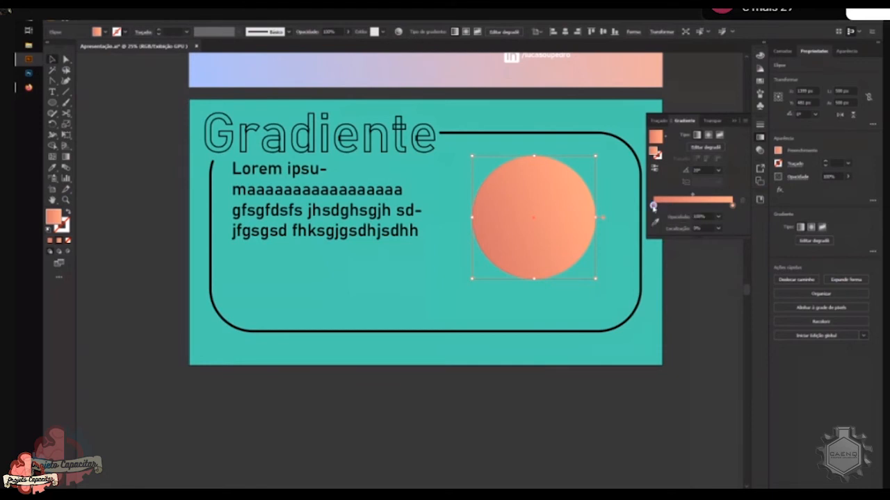
Set the gradient's starting stop to the artboard's turquoise background colour by sampling it with the eyedropper
double_click(653, 206)
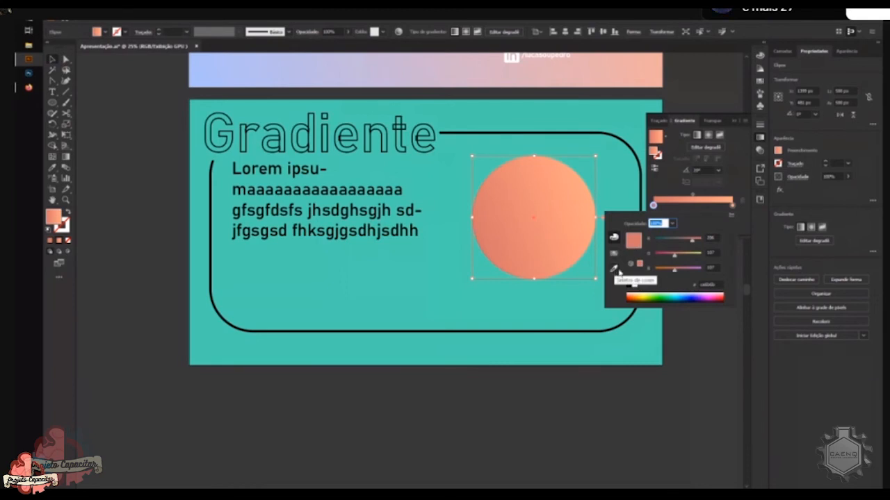
left_click(614, 270)
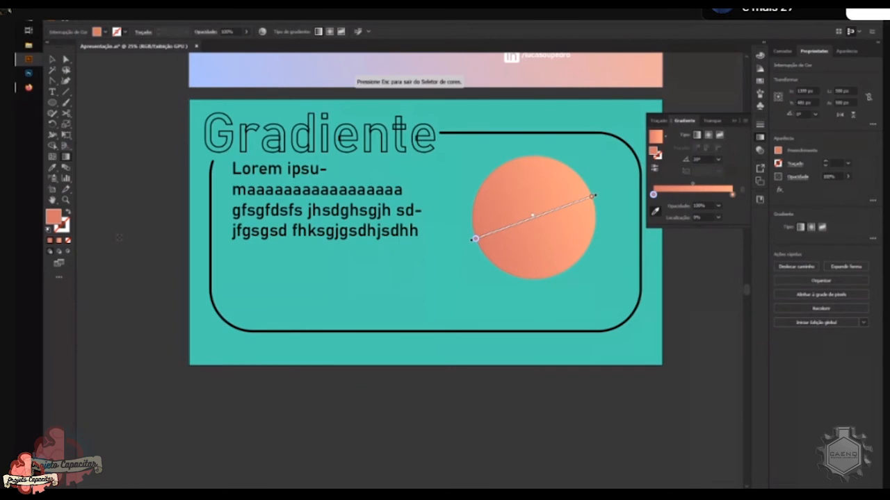
left_click(50, 221)
left_click(422, 271)
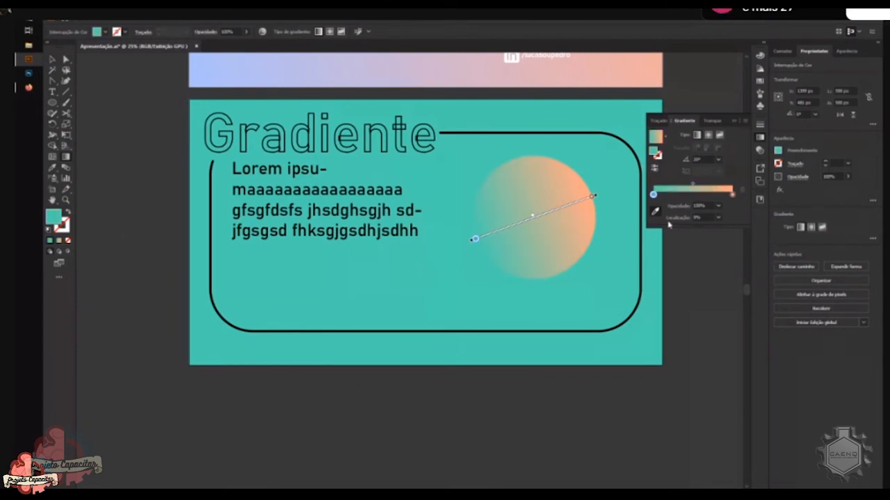
Recolour the ending stop light pink by raising its blue value to maximum, and shift the gradient's midpoint slightly towards that stop
left_click(732, 196)
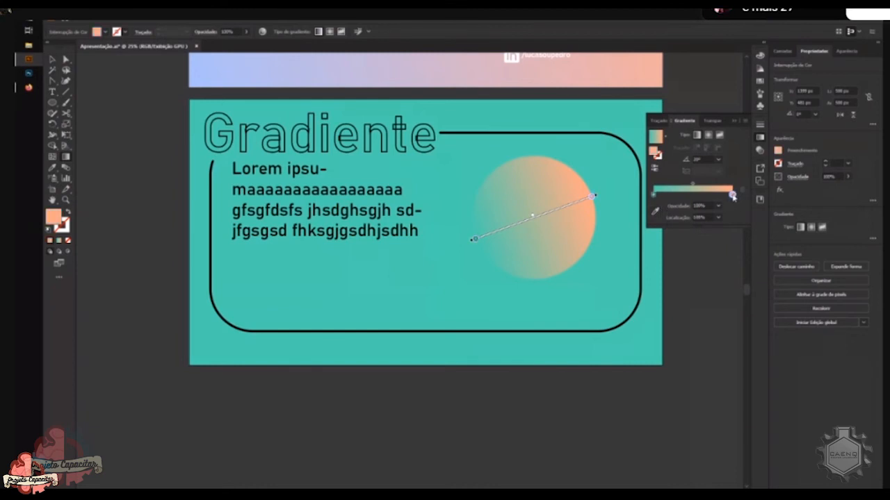
double_click(732, 196)
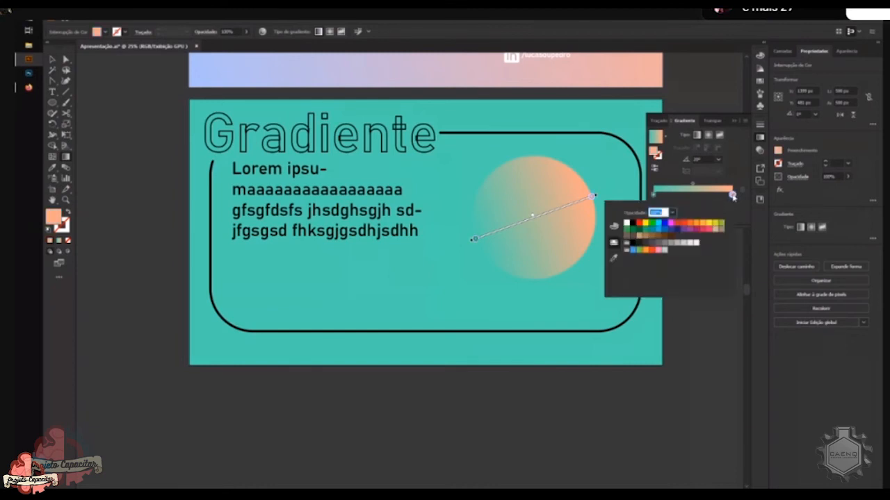
left_click(614, 228)
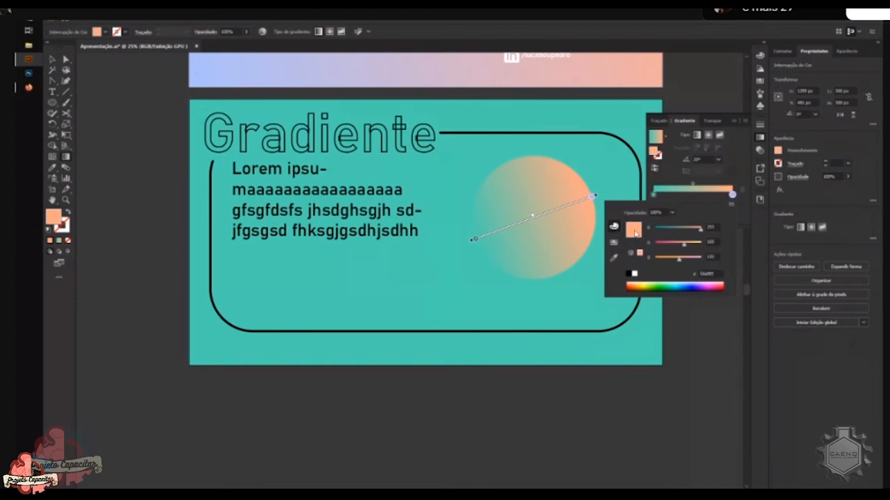
mouse_move(678, 259)
left_mouse_down()
mouse_move(701, 260)
mouse_move(684, 247)
left_mouse_up()
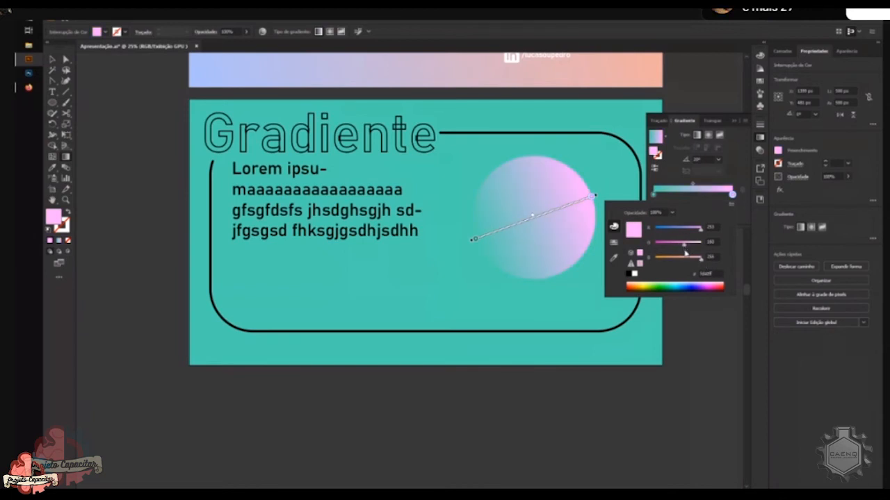
left_click(745, 209)
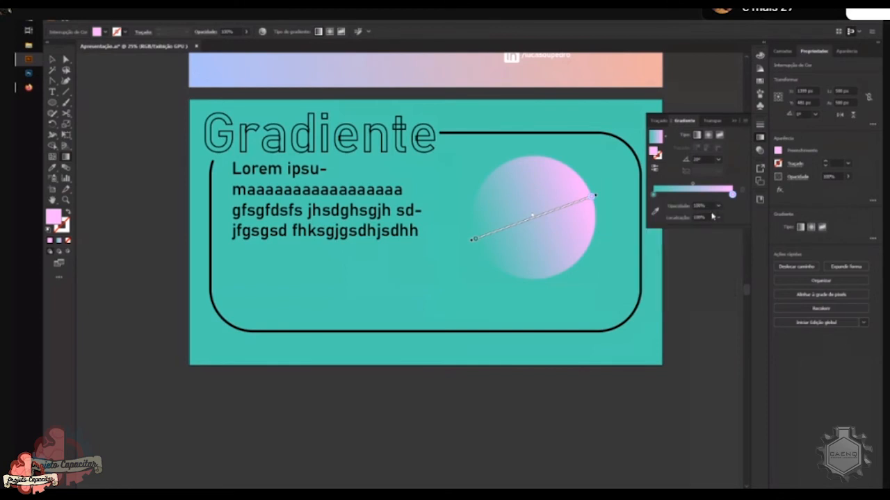
mouse_move(693, 185)
left_mouse_down()
mouse_move(722, 186)
mouse_move(676, 188)
mouse_move(698, 187)
left_mouse_up()
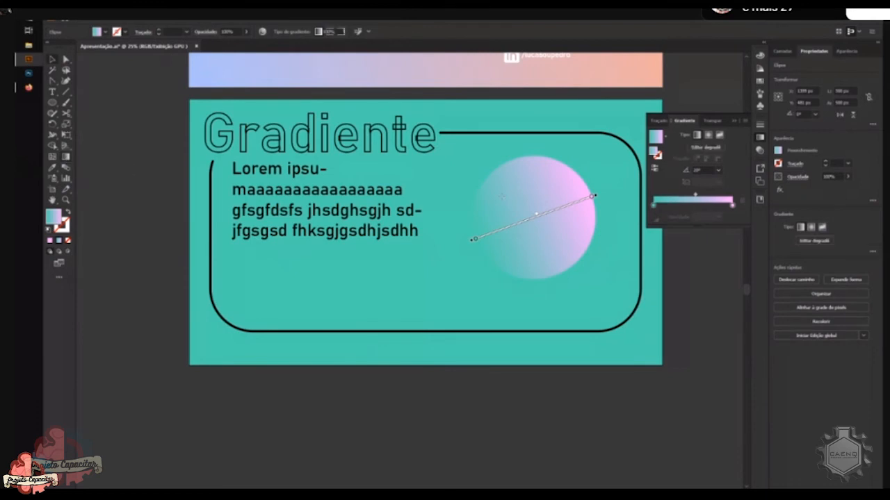
key("v")
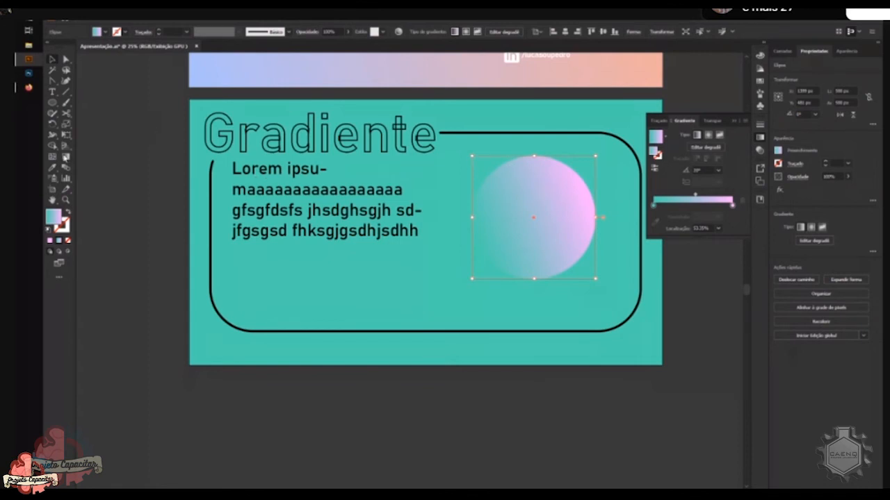
Try several directions and lengths for the circle's gradient by redrawing it with the Gradient tool
left_click(66, 158)
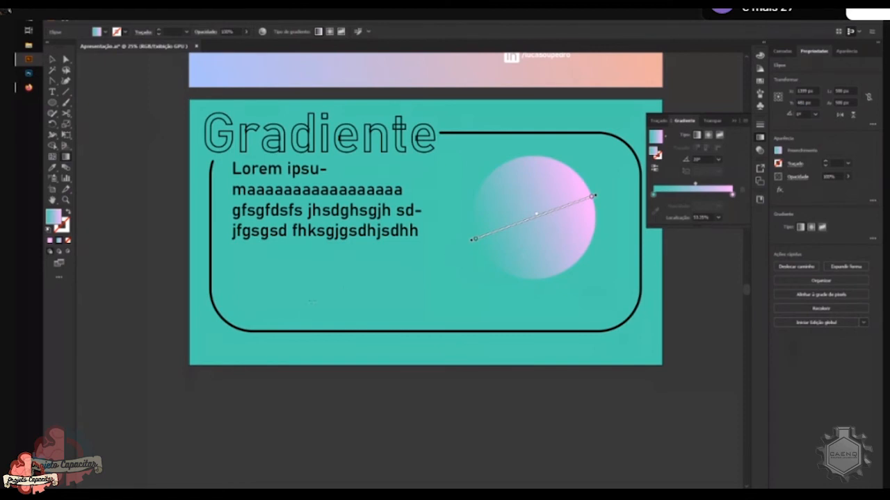
left_click_drag(297, 309, 643, 175)
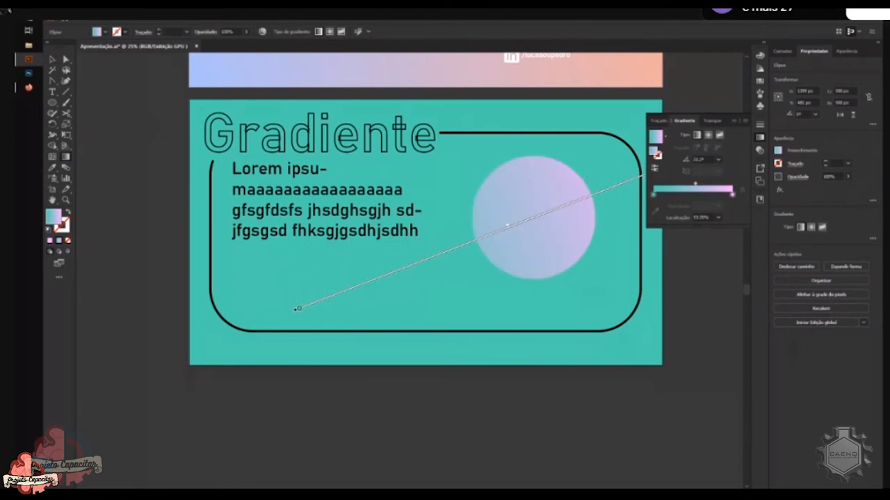
left_click_drag(471, 150, 631, 322)
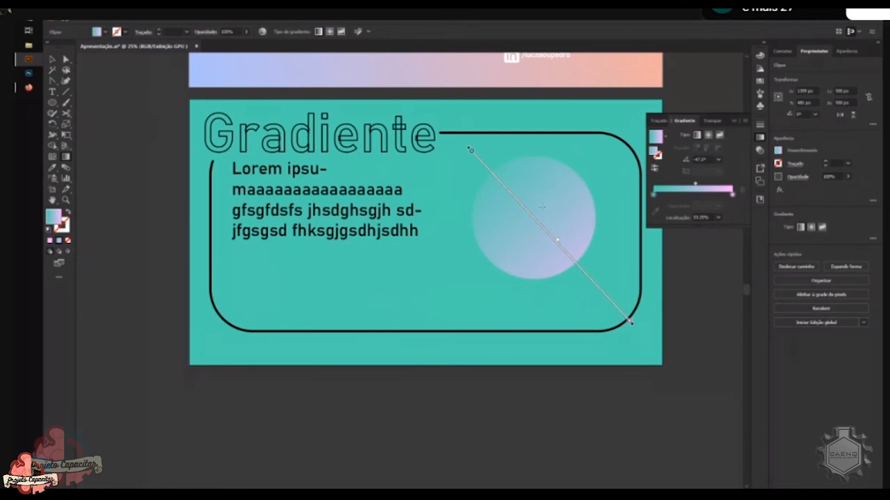
key("ctrl+z")
left_click_drag(487, 271, 575, 164)
left_click_drag(483, 158, 595, 291)
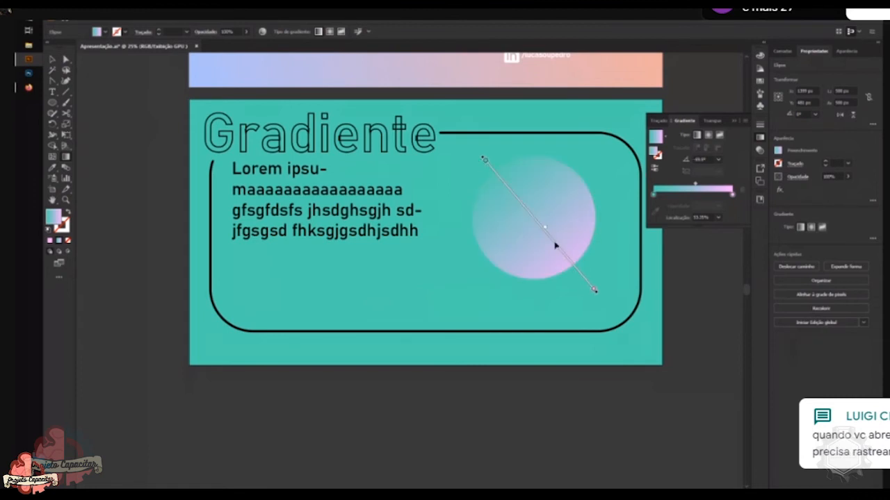
left_click_drag(517, 235, 619, 124)
left_click_drag(507, 142, 579, 312)
Redraw the gradient diagonally from inside the circle's left edge to beyond the artboard's lower-right side, and slide its midpoint along the line
left_click_drag(484, 203, 688, 303)
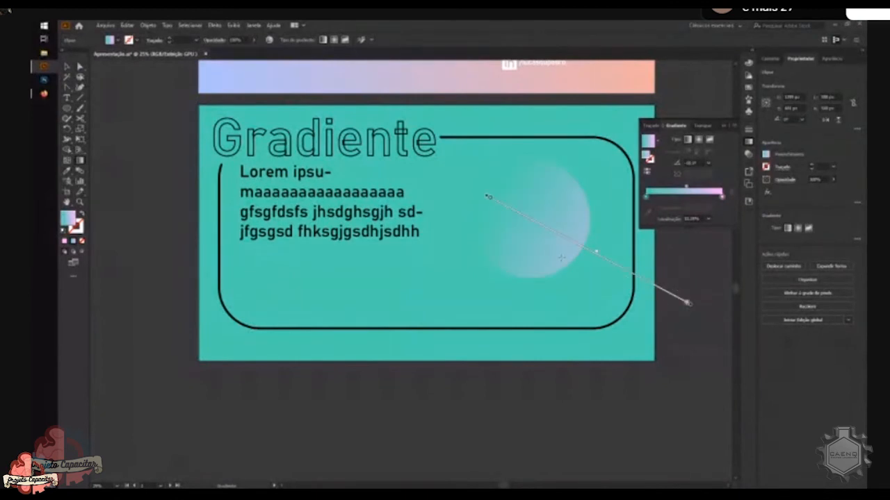
mouse_move(596, 253)
left_mouse_down()
mouse_move(532, 222)
mouse_move(636, 277)
left_mouse_up()
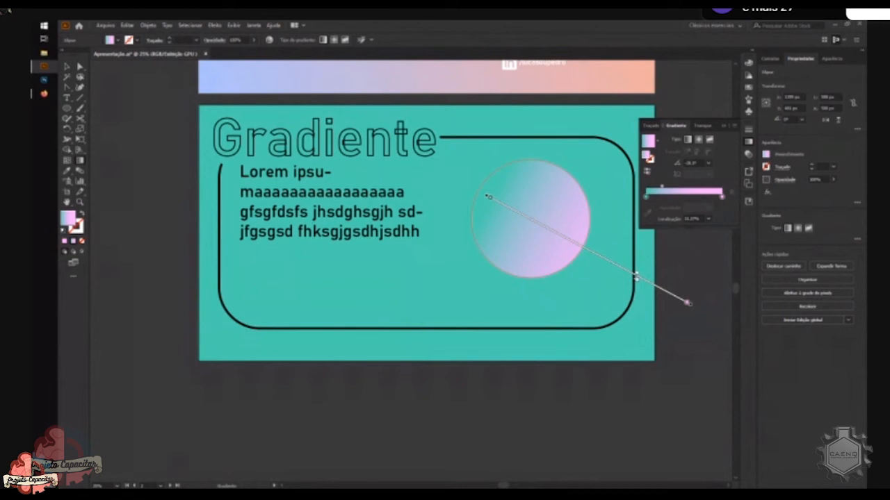
left_click_drag(637, 276, 557, 218)
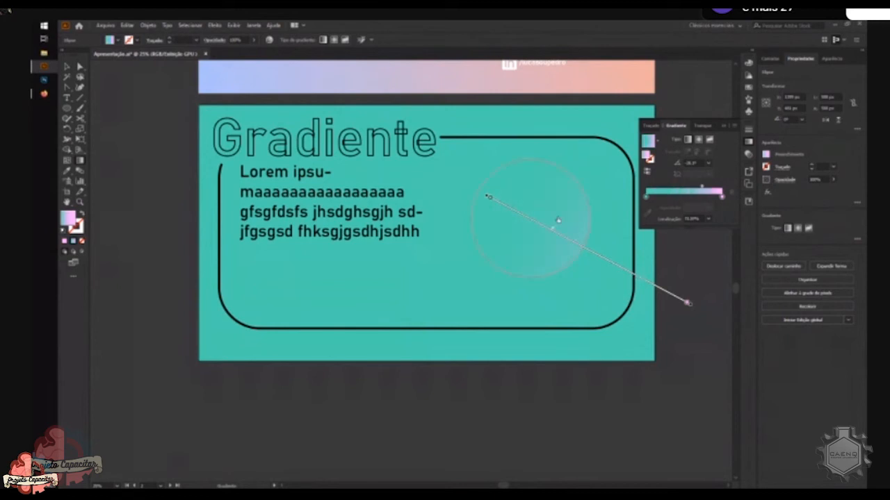
Try the greyscale colour model on the gradient's starting stop and return it to RGB
double_click(488, 197)
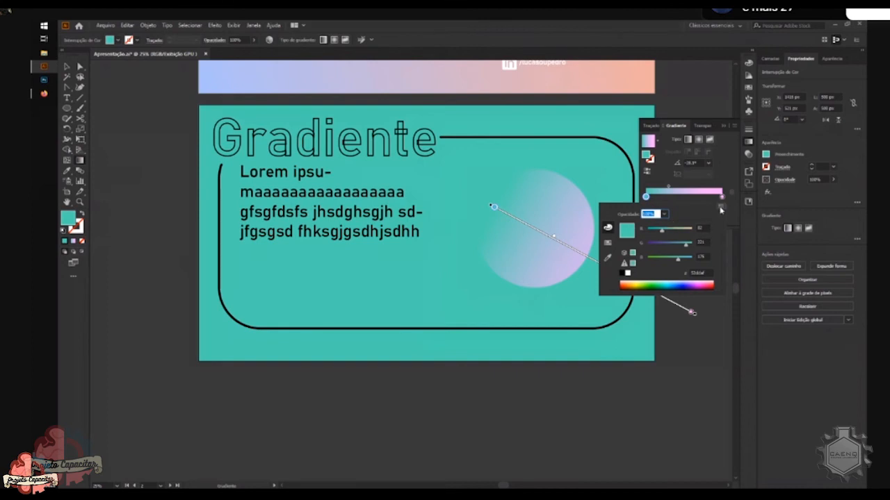
left_click(720, 210)
left_click(746, 208)
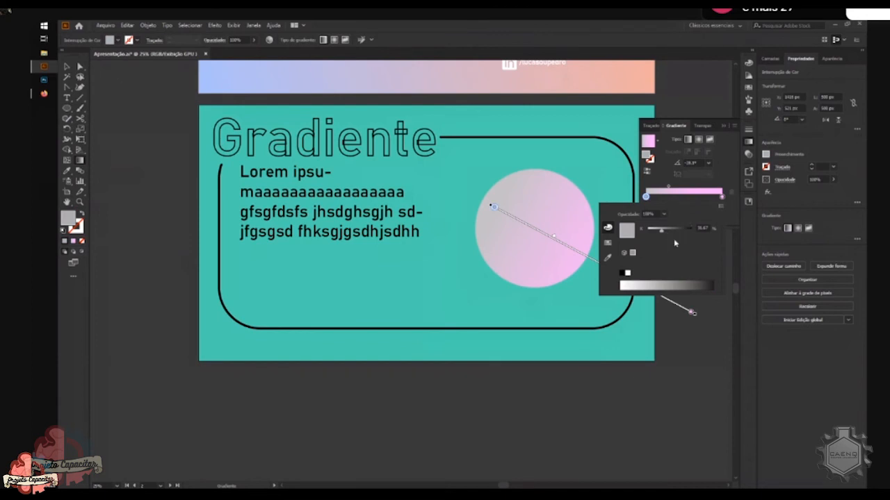
left_click(720, 208)
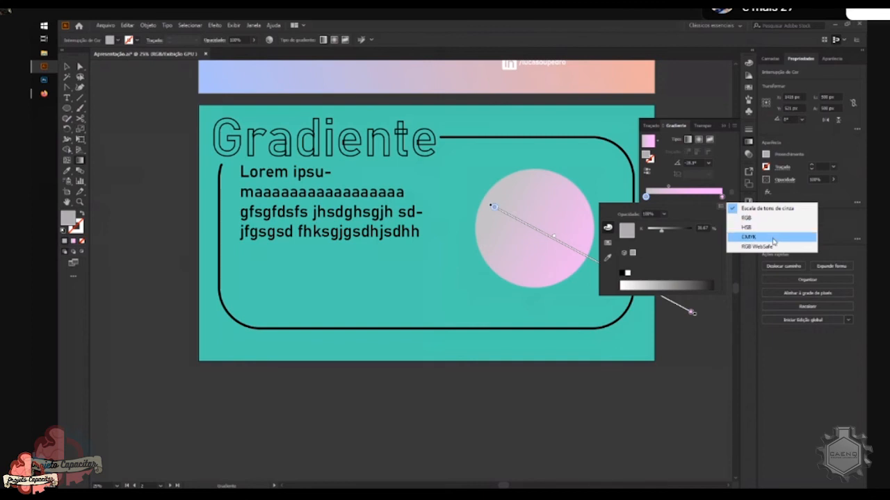
left_click(776, 218)
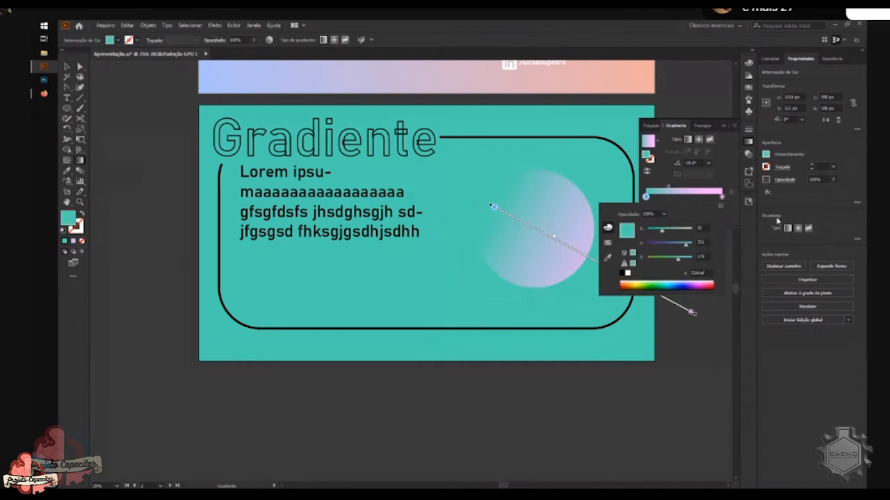
Raise the starting stop's red value to 140 and select its hex colour code
left_click(703, 226)
key("shift+Up")
key("shift+Up")
key("shift+Up")
key("shift+Up")
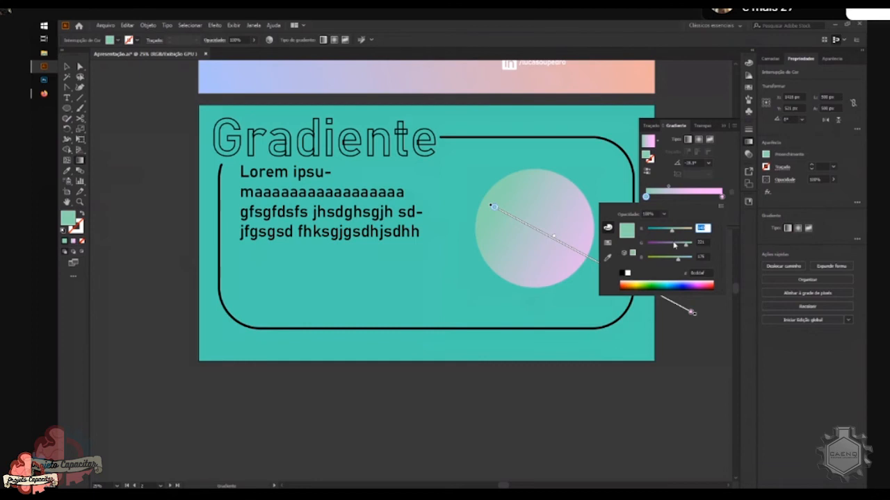
left_click(703, 272)
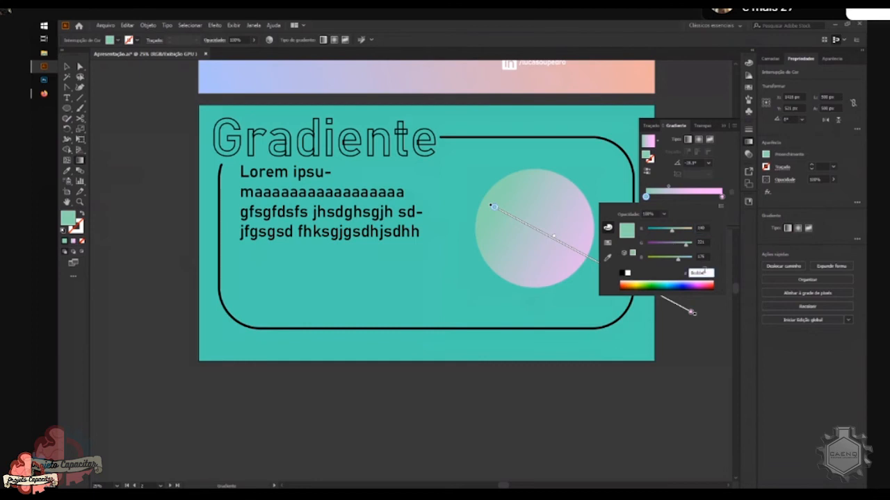
double_click(704, 271)
Switch to the browser, look through the gradients on webgradients.com, and copy the first hex code of the Amy Crisp gradient
left_click(43, 93)
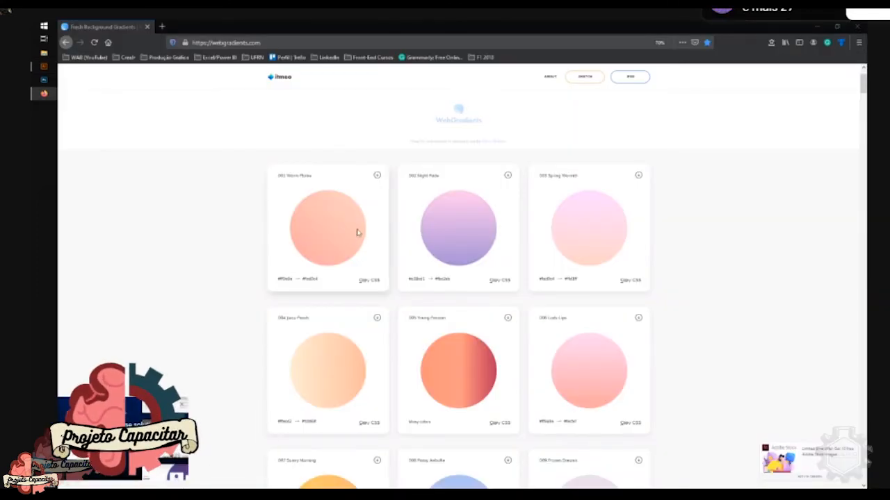
scroll(381, 237, "down", 3)
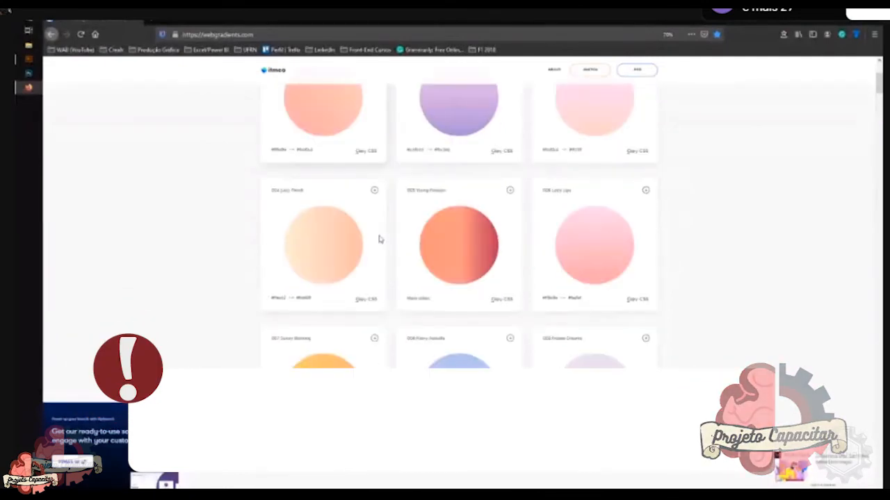
scroll(379, 239, "down", 1)
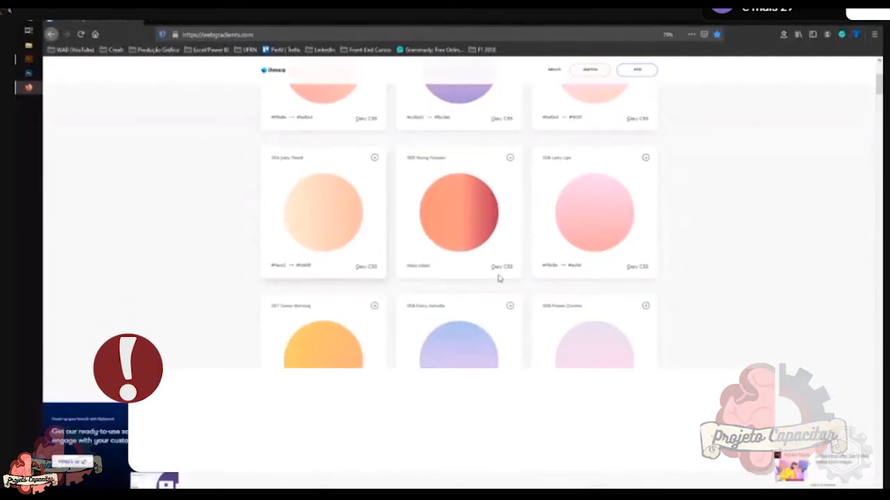
scroll(441, 236, "down", 2)
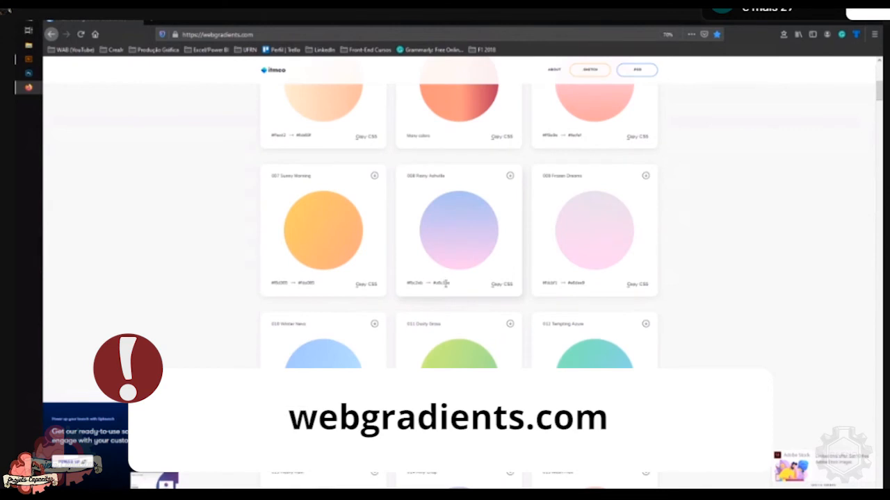
scroll(445, 285, "down", 3)
scroll(452, 294, "down", 1)
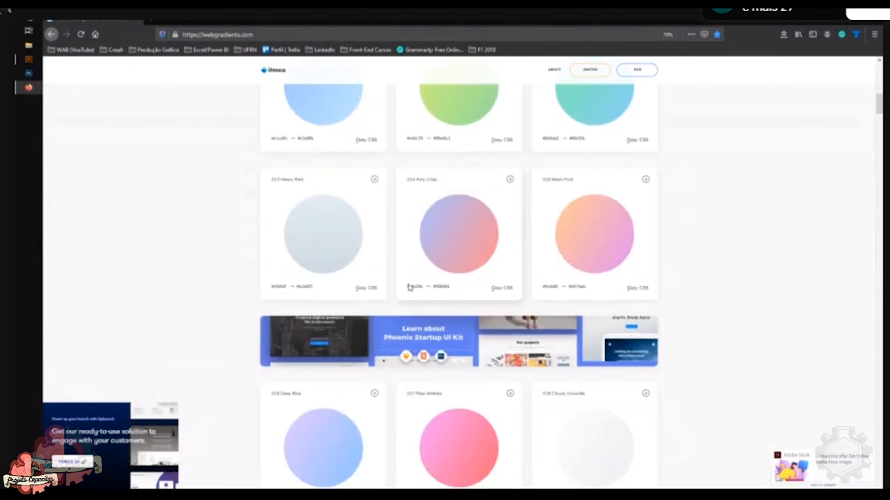
double_click(414, 286)
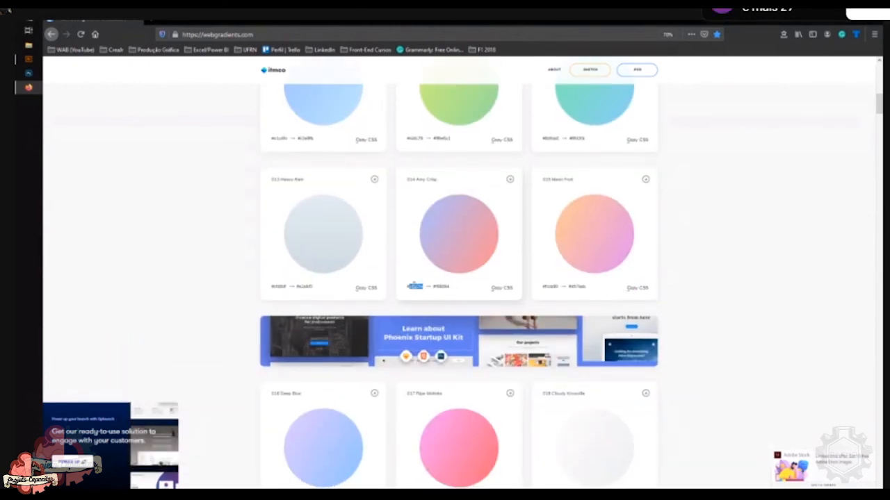
Return to Illustrator and apply the copied light-blue hex code #a6c0fe to the gradient's starting stop
key("alt+Tab")
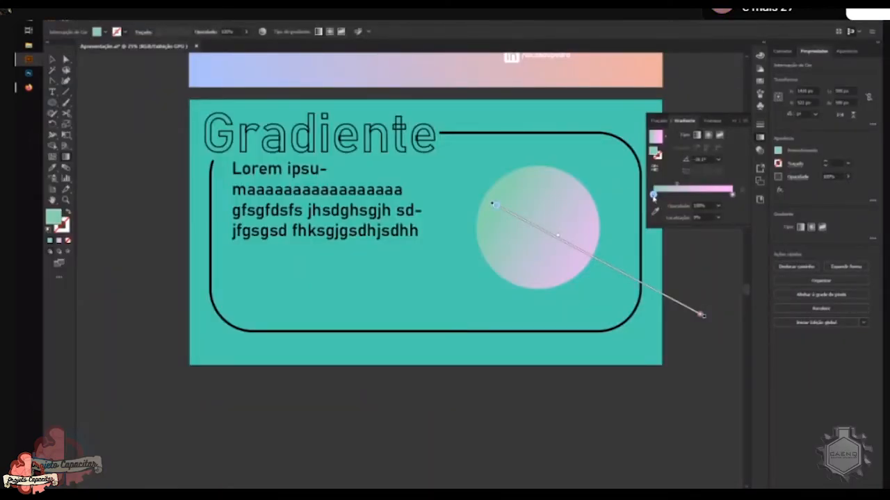
double_click(653, 198)
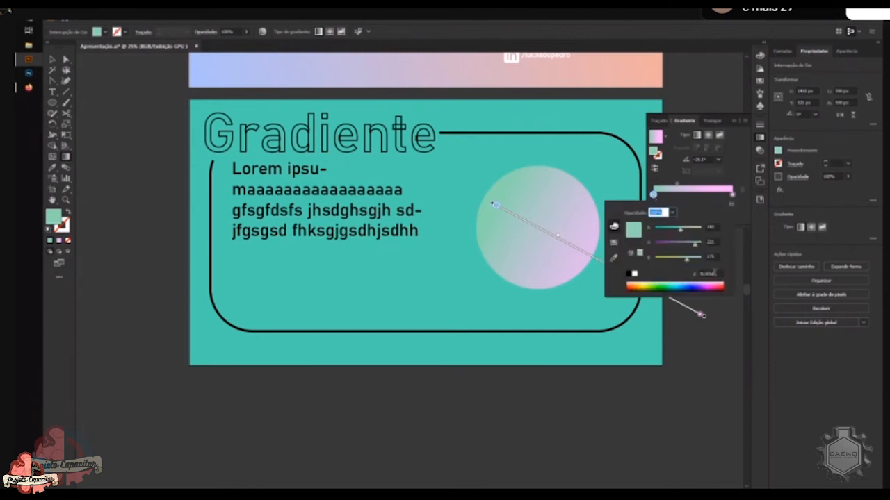
left_click(713, 274)
key("Return")
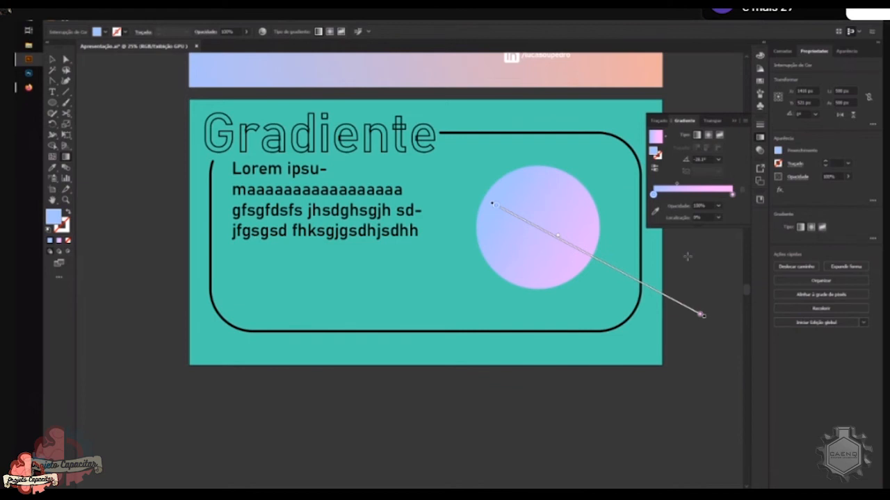
key("alt+Tab")
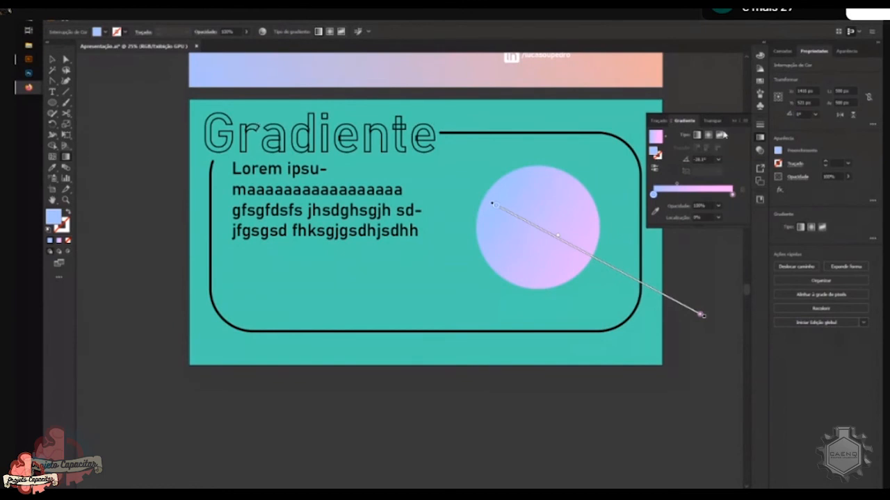
double_click(55, 220)
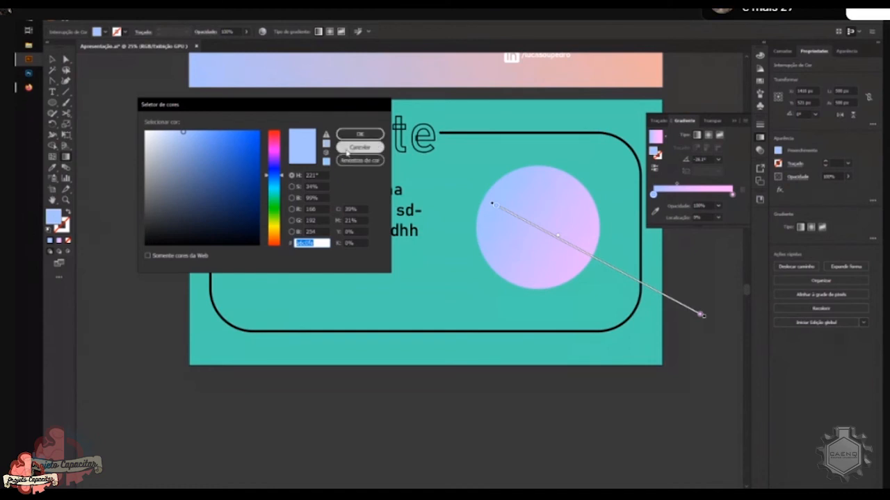
left_click(353, 148)
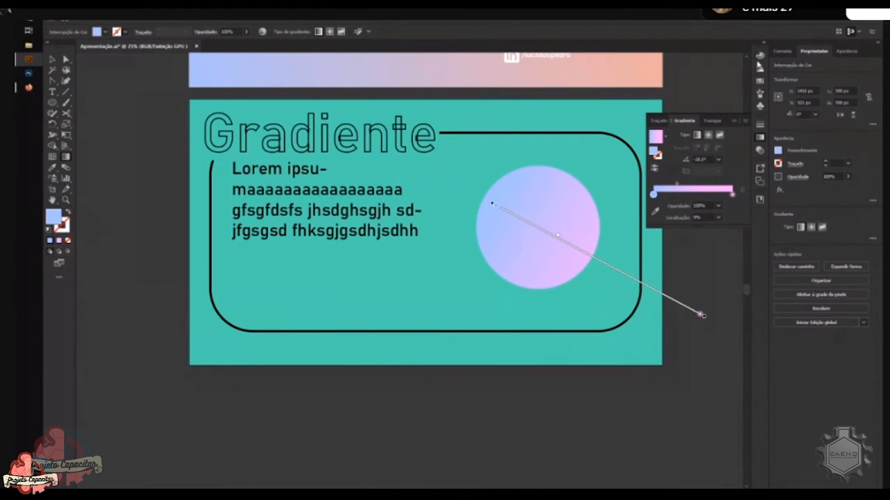
Switch the gradient's starting stop to the CMYK colour model and mix a dark slate blue for it
left_click(759, 57)
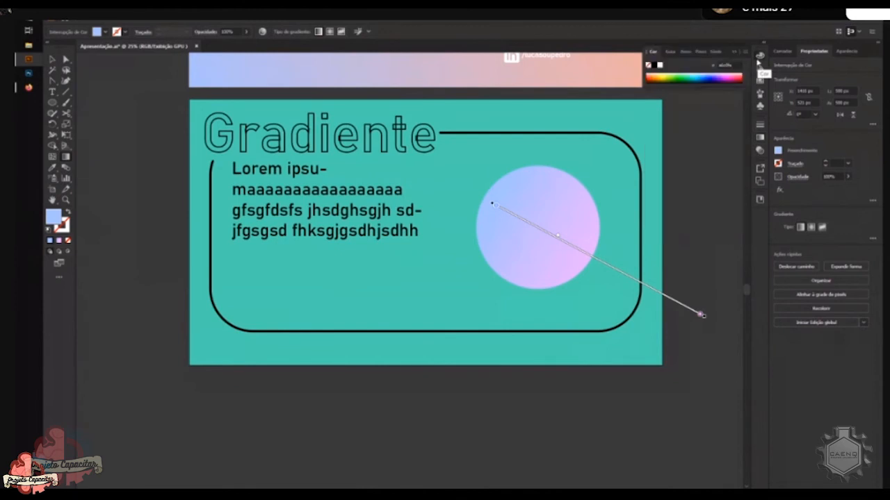
left_click(760, 137)
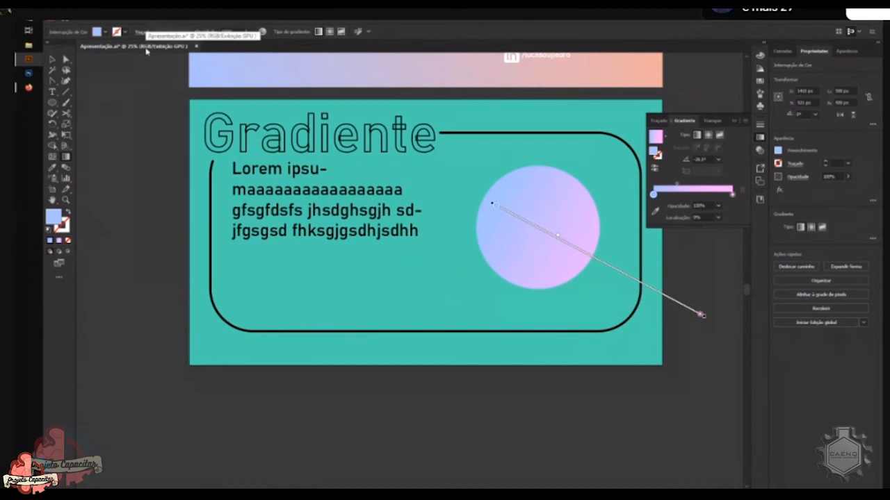
double_click(654, 196)
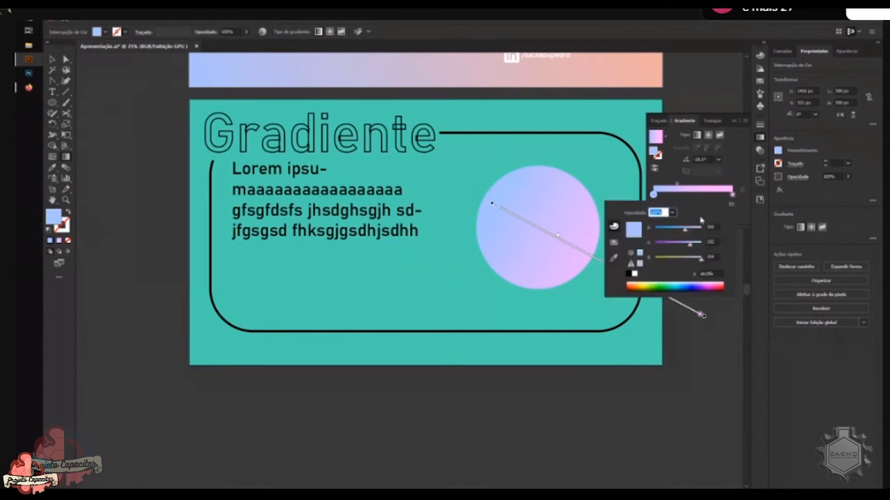
left_click(731, 205)
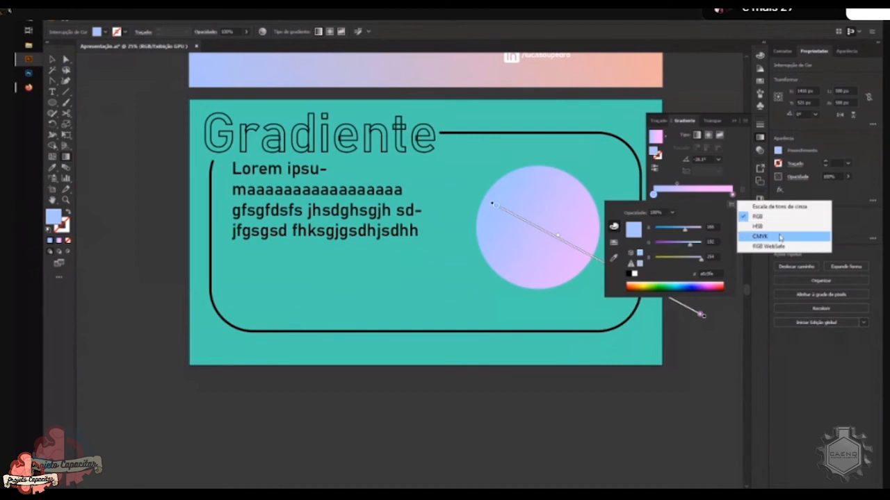
left_click(780, 237)
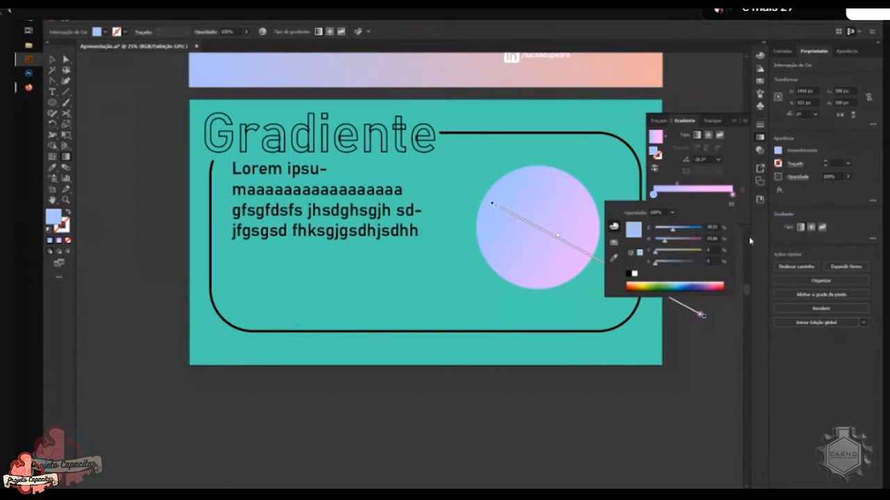
left_click_drag(675, 231, 666, 266)
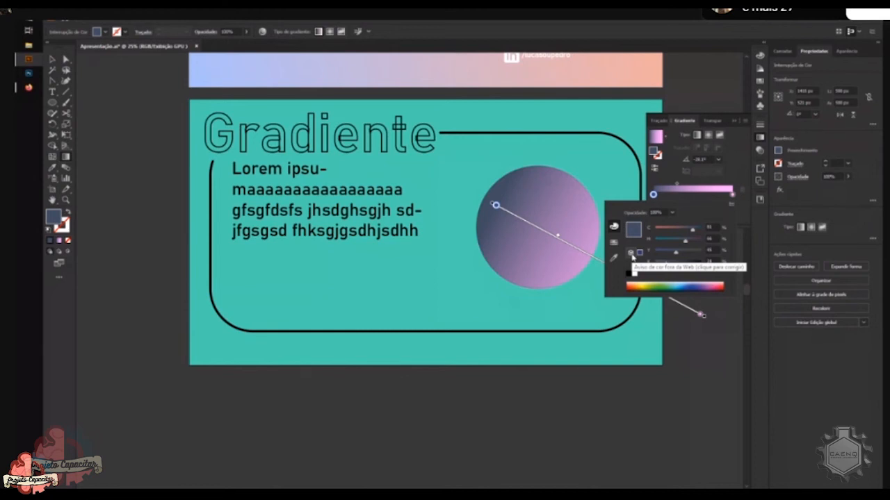
Return the starting stop's colour model to RGB, close its colour editor and select the circle
left_click(731, 207)
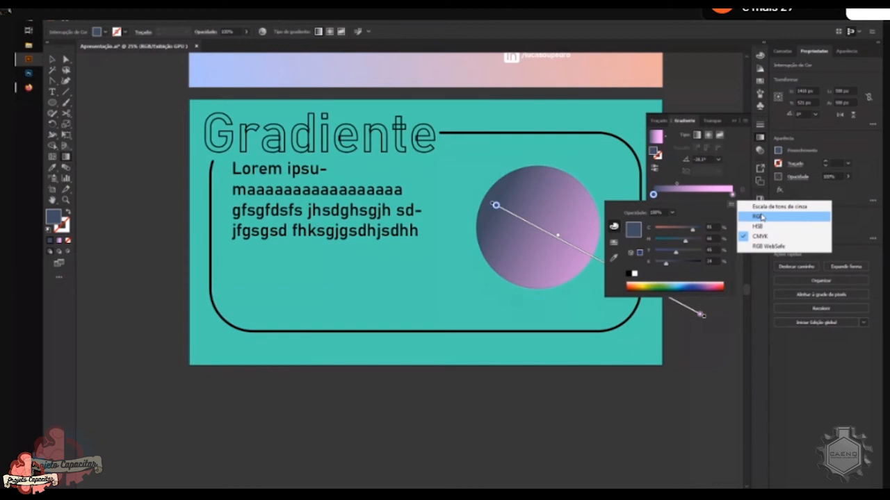
left_click(760, 217)
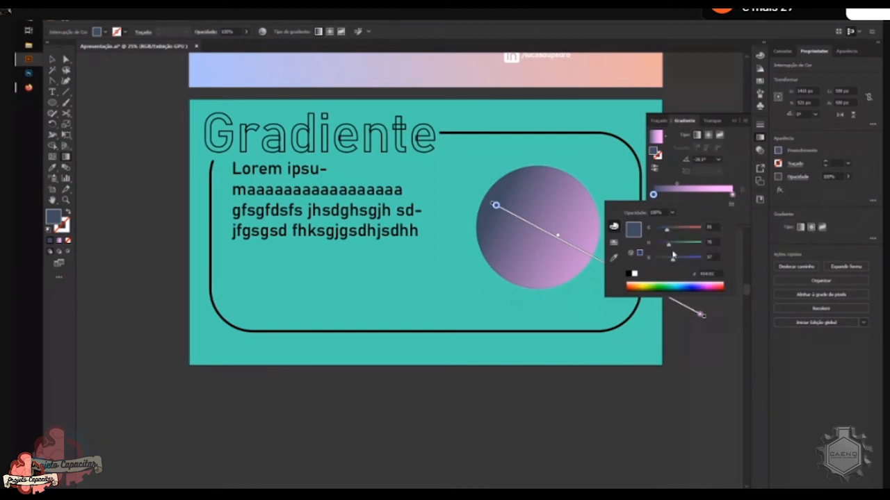
left_click(716, 274)
double_click(716, 273)
type("9")
key("Escape")
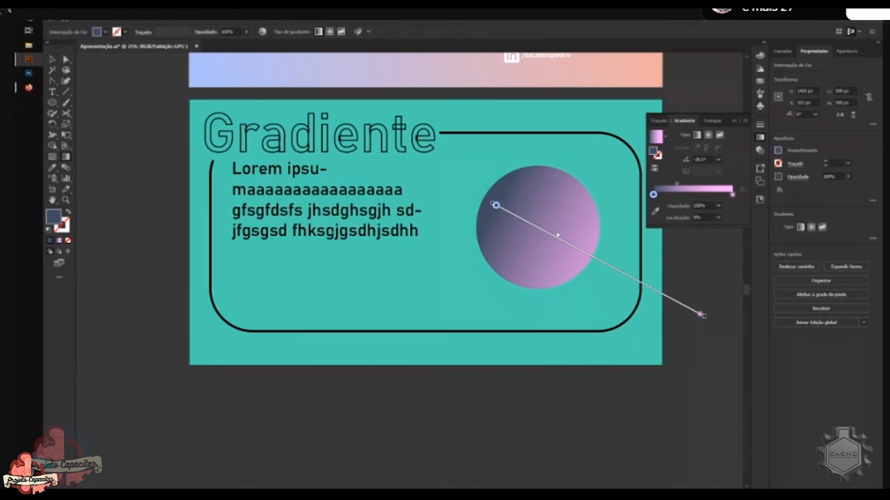
key("v")
left_click(549, 191)
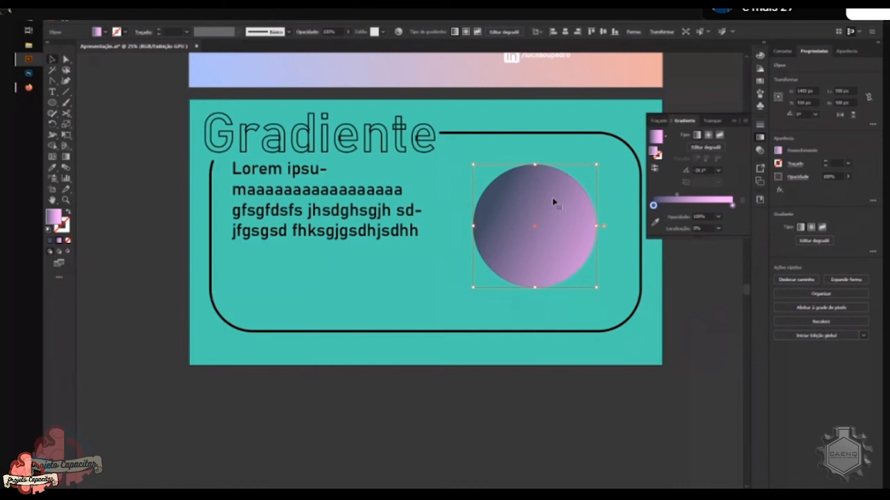
Create a 500 px circle on the title artboard and move it over the artboard's upper-left corner
left_click(65, 59)
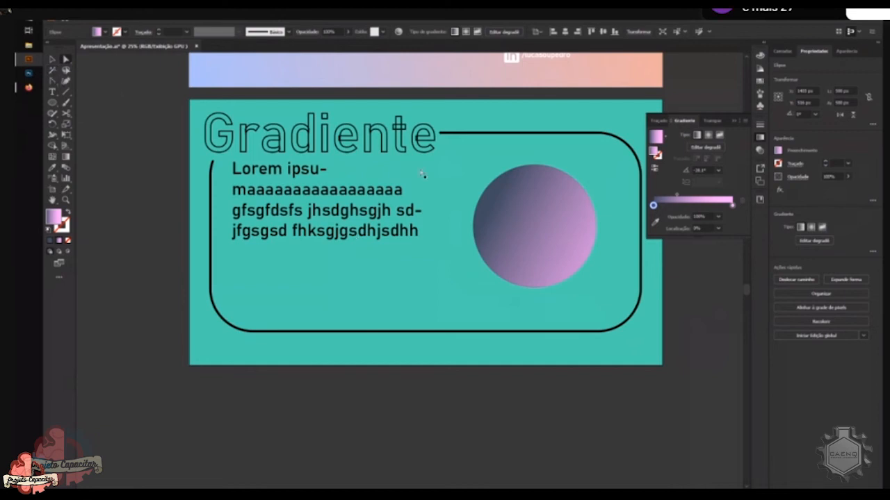
scroll(428, 200, "up", 2)
scroll(428, 200, "up", 7)
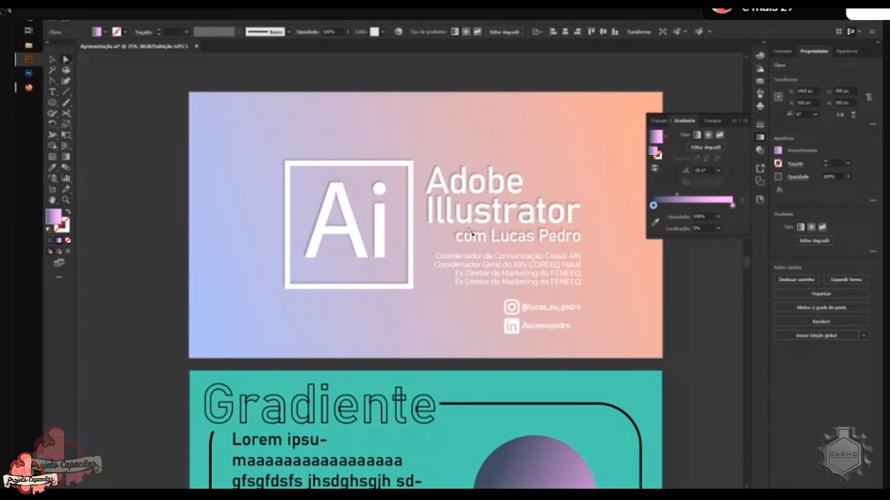
scroll(386, 183, "up", 2)
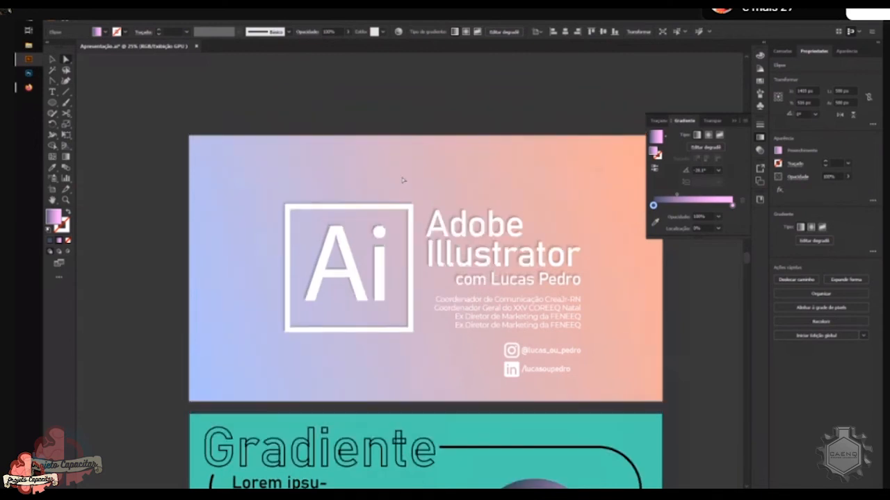
left_click(735, 123)
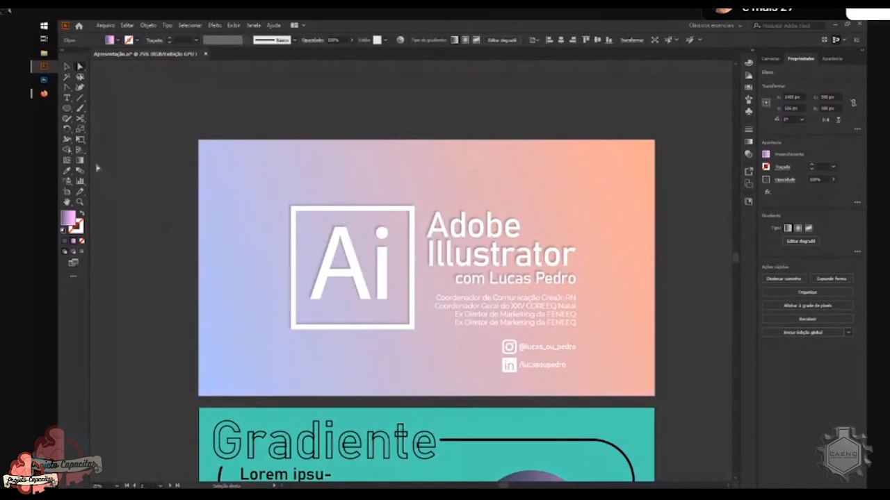
left_click(67, 108)
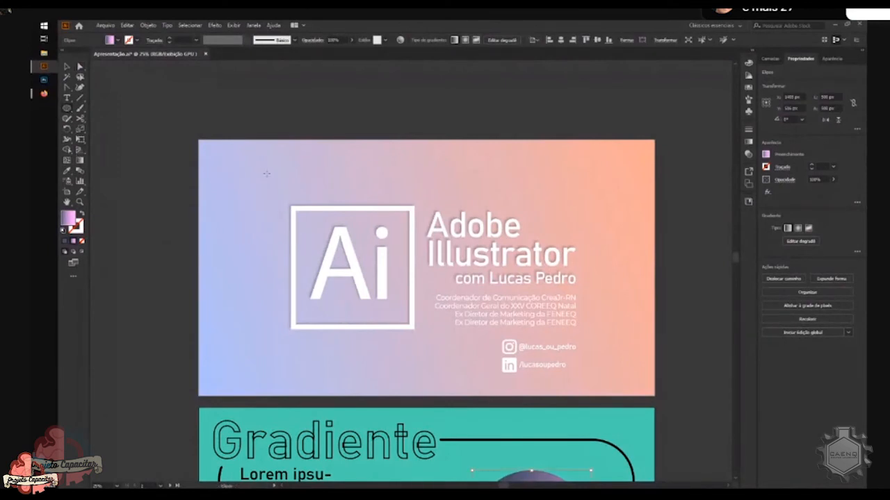
left_click(266, 173)
left_click(440, 274)
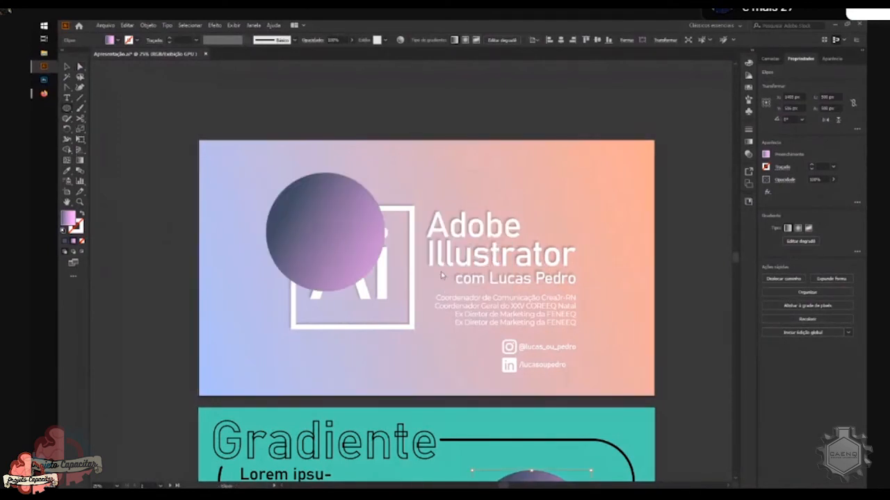
left_click_drag(354, 246, 240, 193)
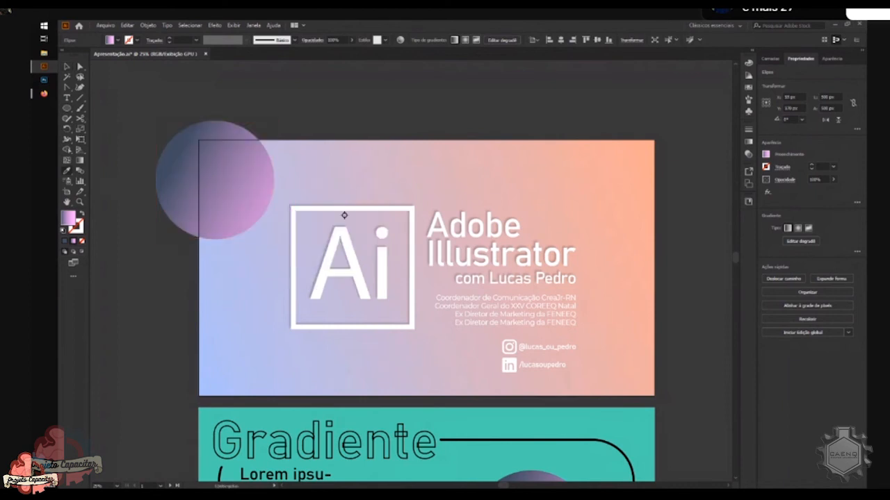
Replace the new circle's gradient with a solid white fill
left_click(336, 208)
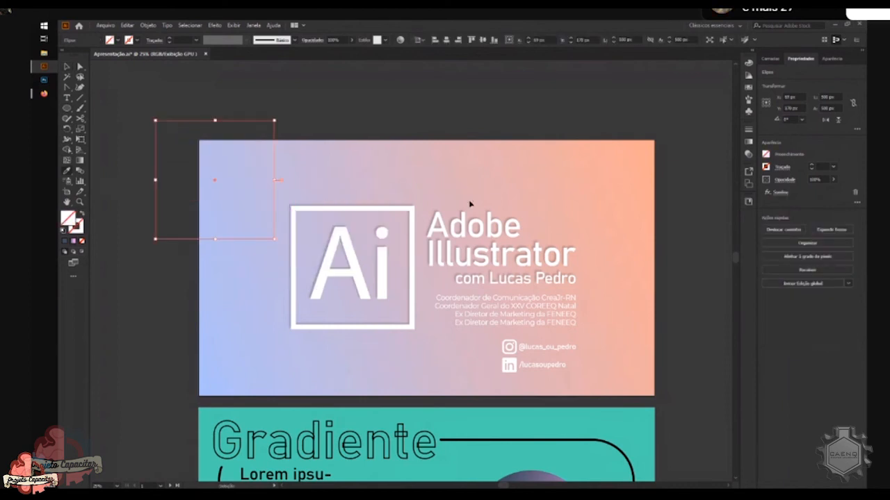
key("ctrl+z")
double_click(64, 220)
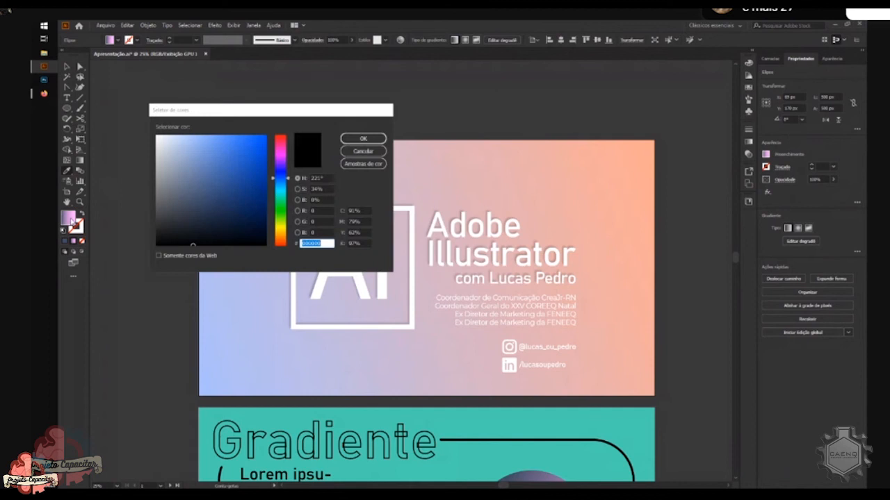
left_click_drag(175, 147, 156, 135)
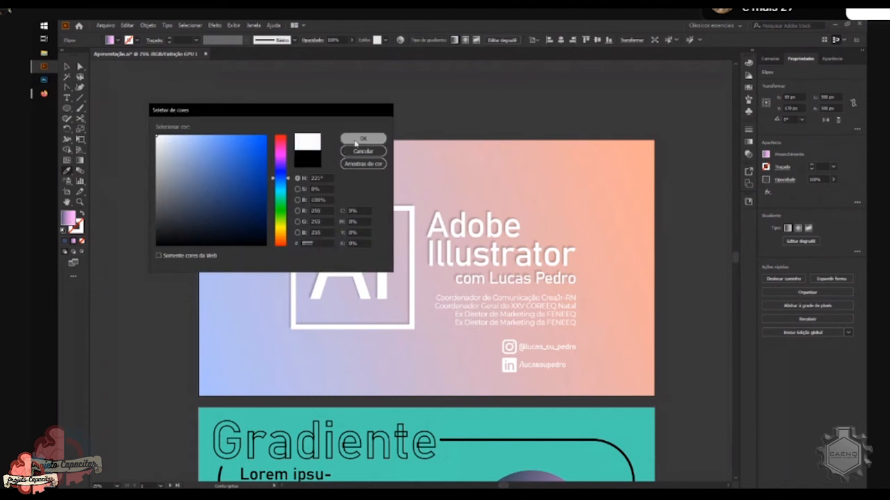
left_click(363, 138)
left_click(64, 241)
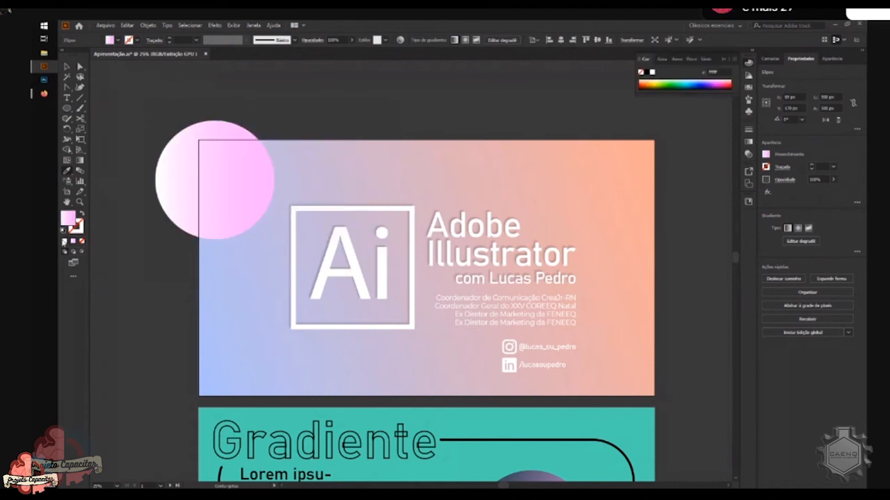
Shrink the white circle to about 110 px and place it inside the title artboard's upper-left corner
key("v")
left_click_drag(256, 191, 266, 187)
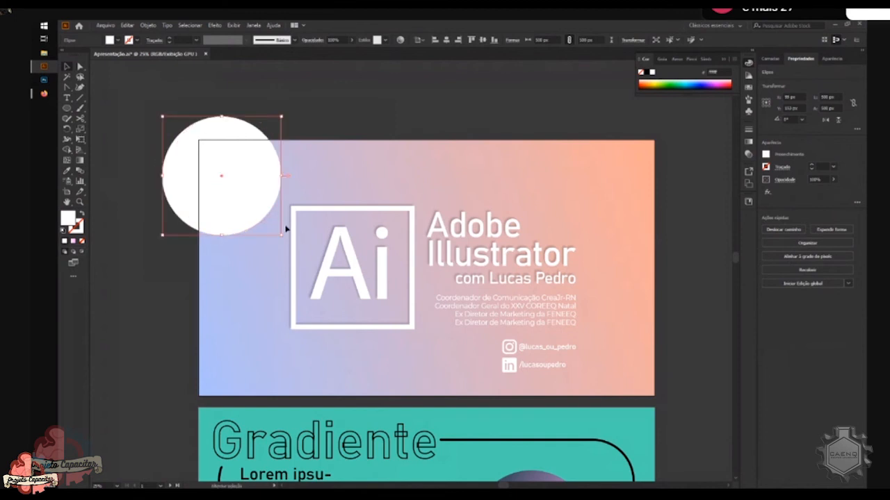
left_click_drag(280, 233, 237, 172)
Duplicate the small white circle to make four, scattered around the title artboard's upper-left area
key("ctrl+c")
key("ctrl+v")
left_click_drag(417, 271, 277, 162)
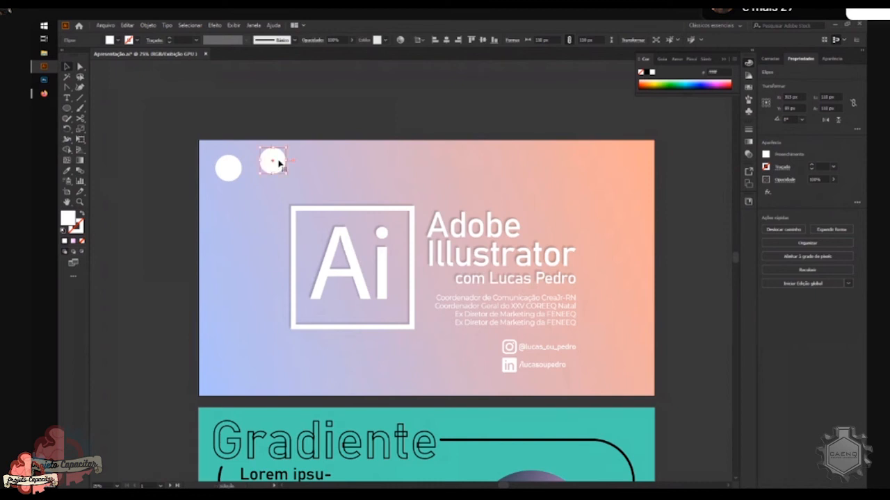
left_click(230, 169)
left_click_drag(239, 176, 248, 211)
left_click(315, 186)
left_click_drag(314, 185, 333, 189)
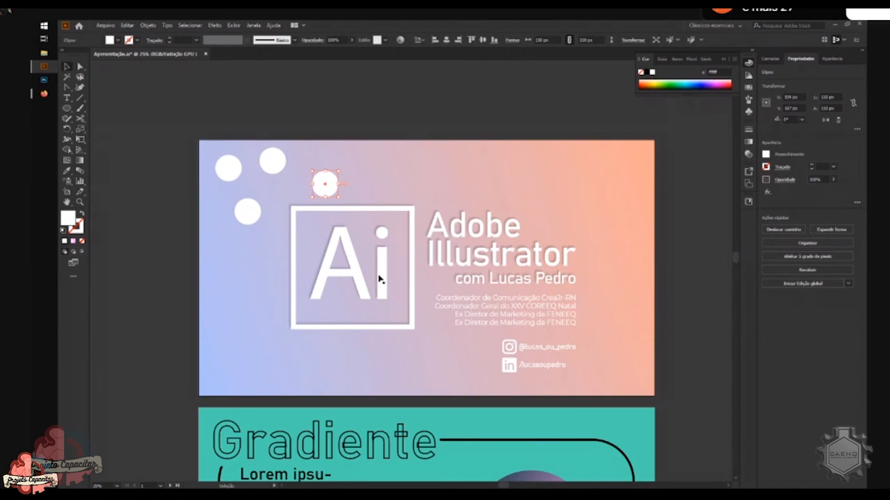
left_click_drag(330, 195, 320, 191)
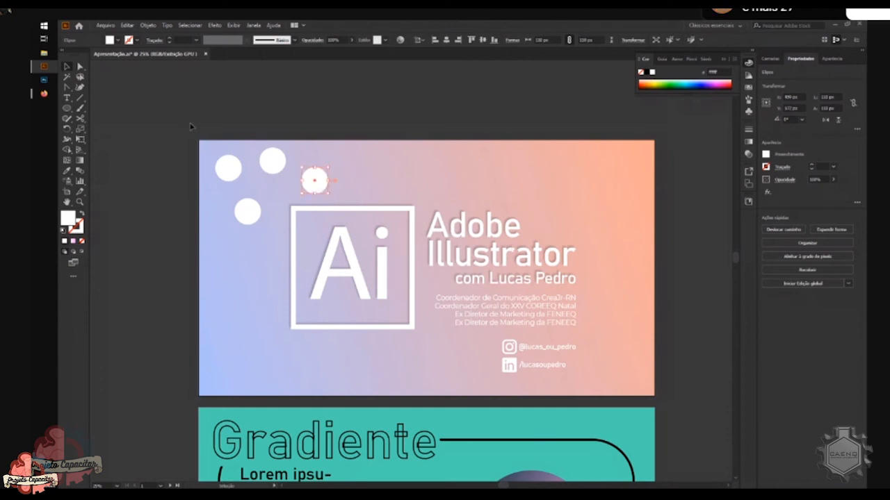
Preview a horizontal Arc warp with a 50% bend on the "Adobe Illustrator" title, cancel it and deselect the text
left_click(214, 25)
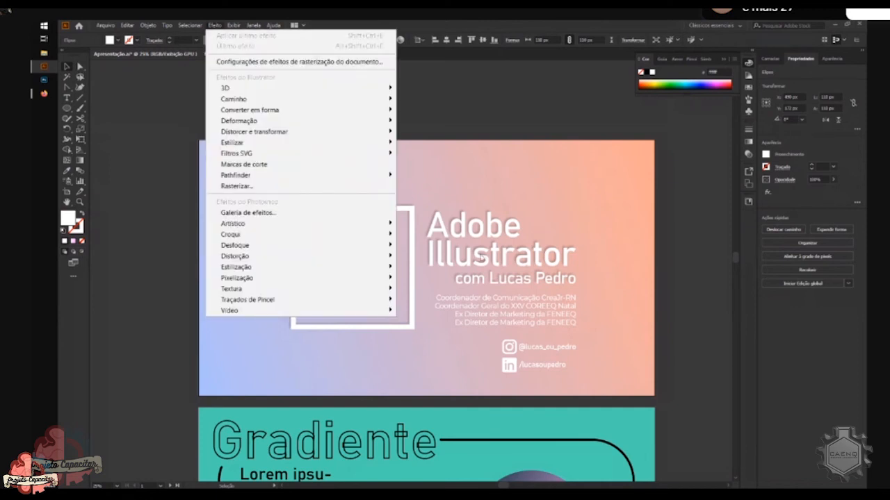
left_click(483, 259)
left_click(214, 25)
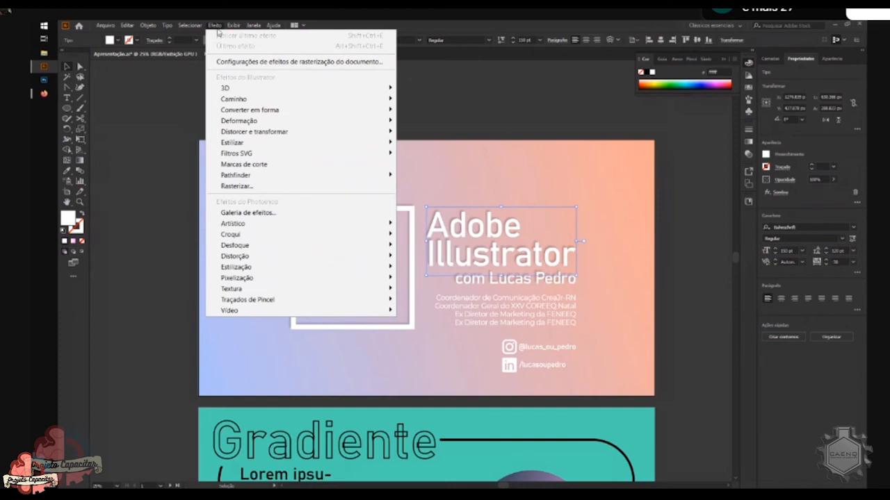
mouse_move(306, 121)
left_click(417, 121)
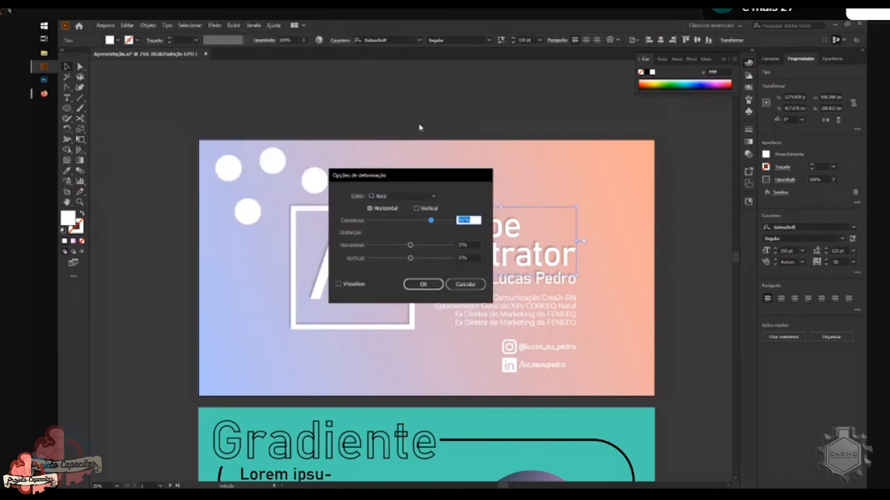
left_click(338, 283)
left_click_drag(408, 177, 286, 173)
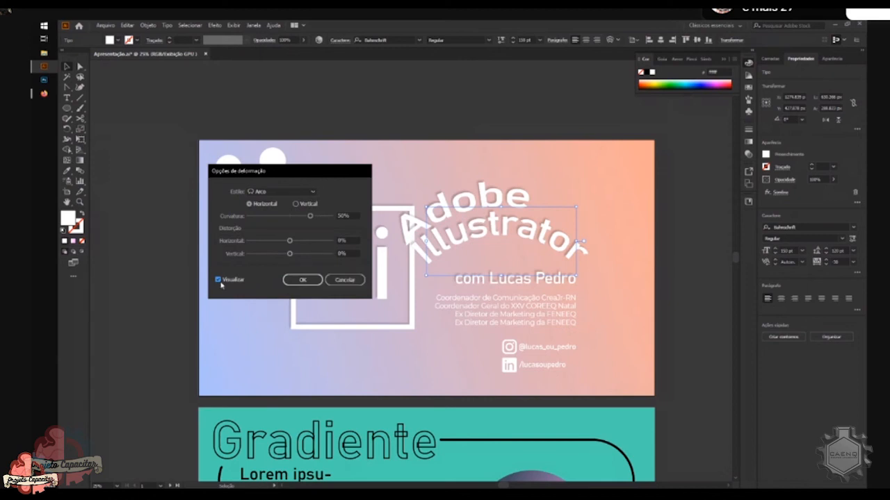
left_click(353, 280)
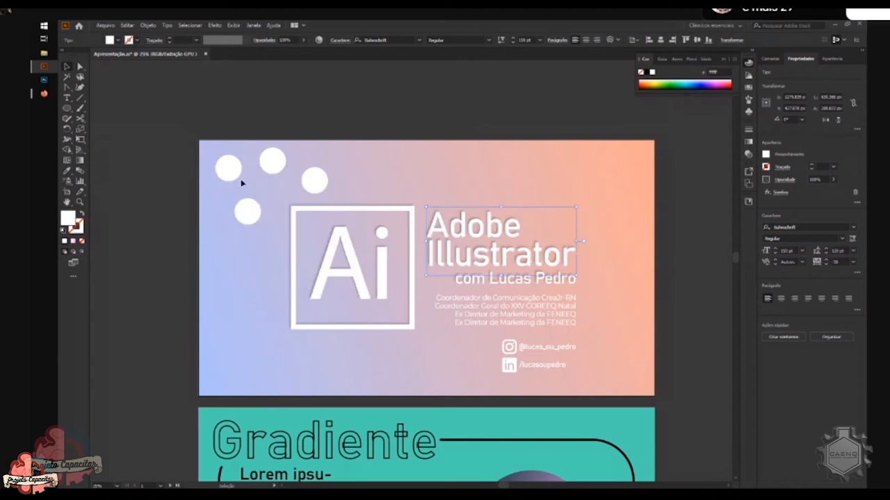
left_click(215, 25)
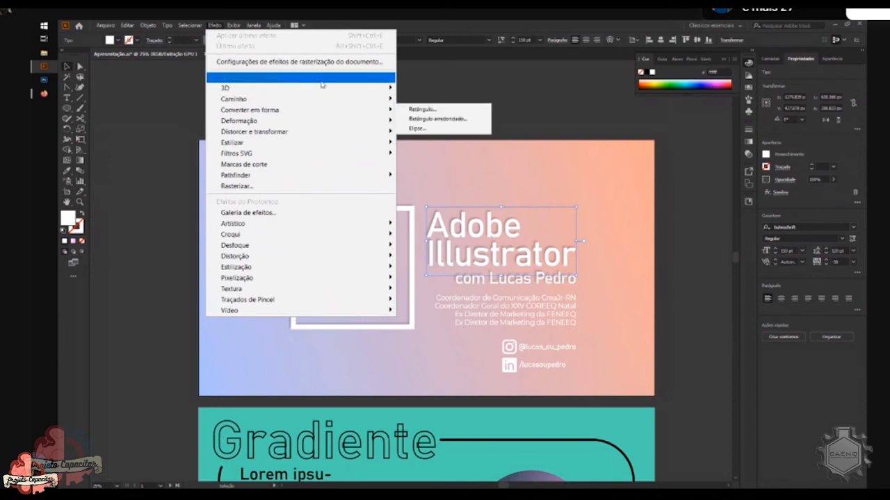
left_click(194, 135)
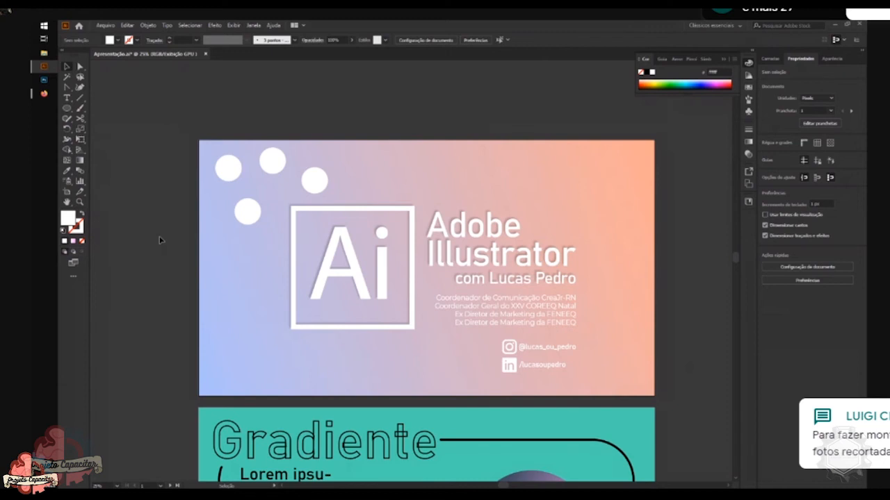
scroll(270, 274, "down", 3)
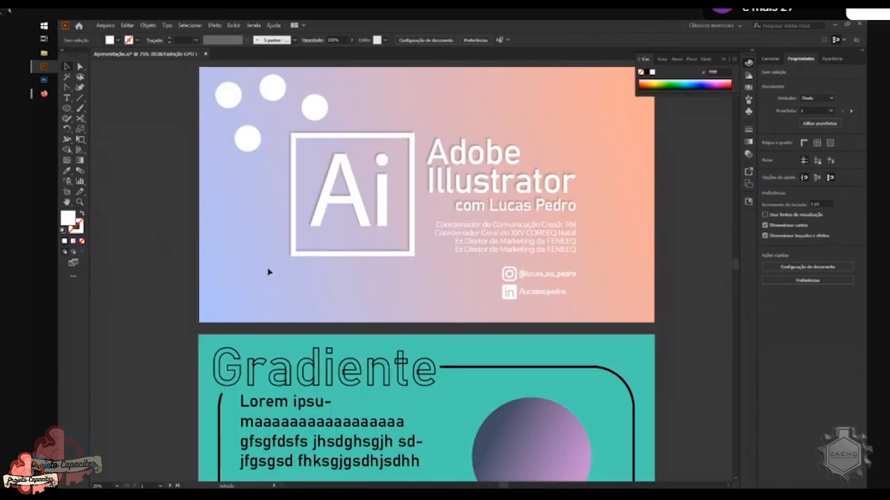
scroll(268, 272, "down", 1)
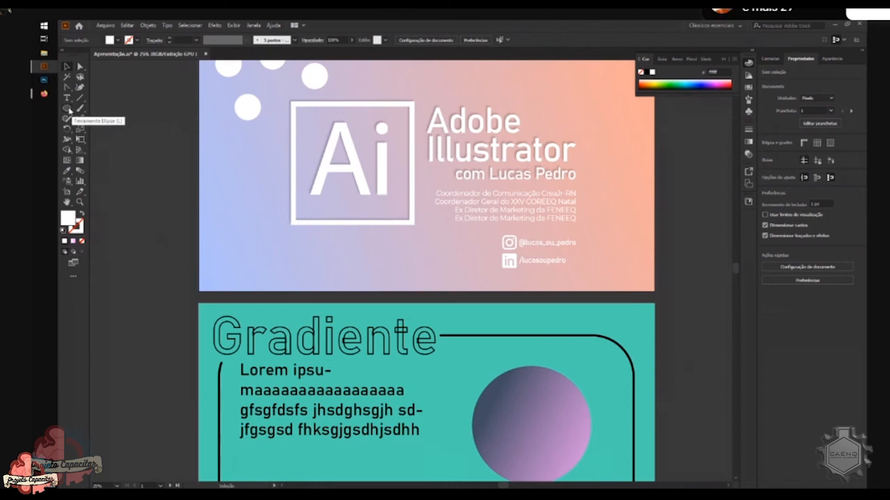
left_click(68, 108)
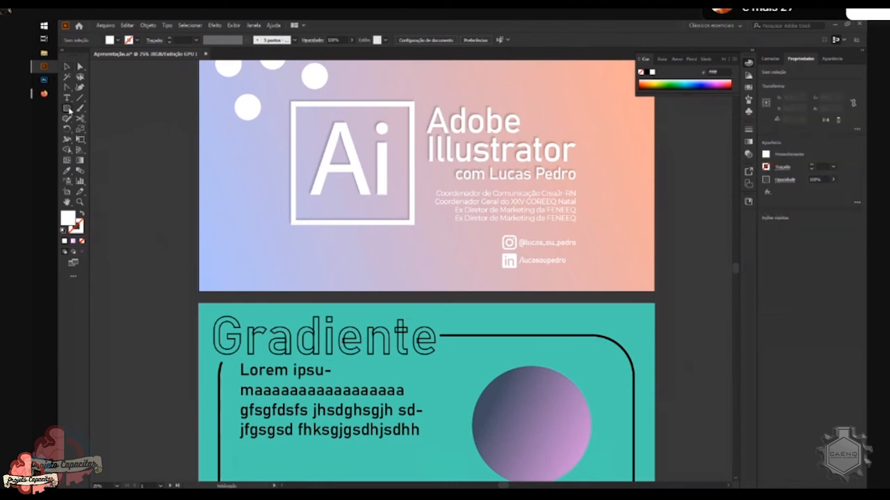
left_click(70, 109)
left_click(68, 99)
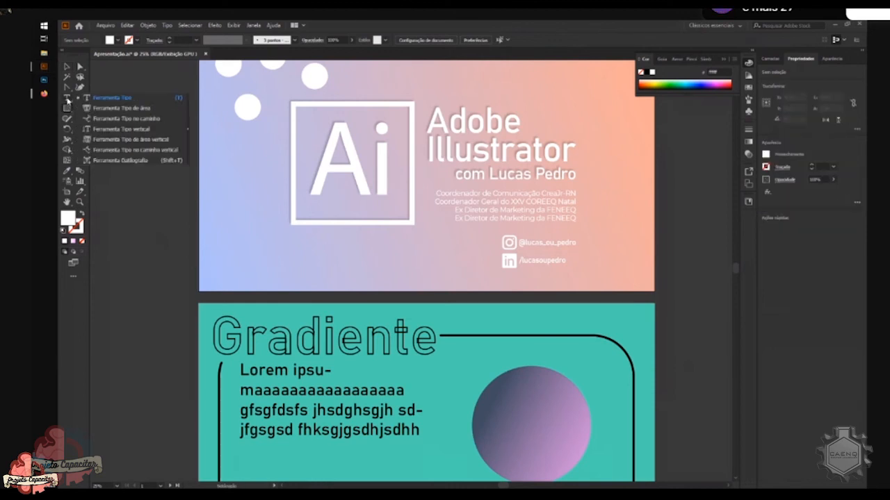
left_click(76, 69)
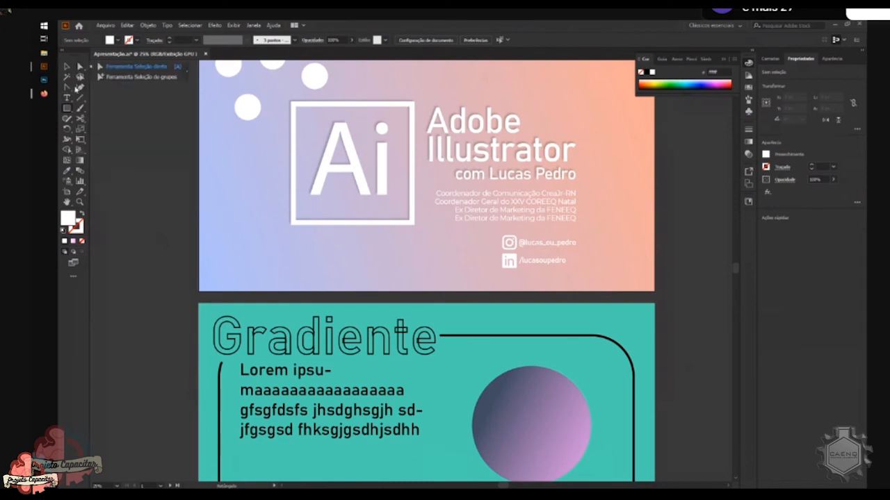
Try adding a polygon with a 50 px radius to the title artboard
left_click(70, 111)
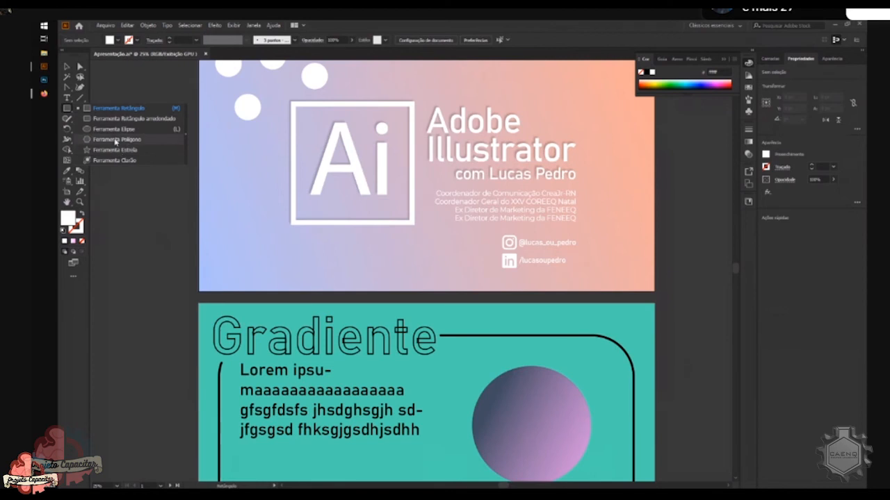
left_click(118, 141)
left_click(260, 175)
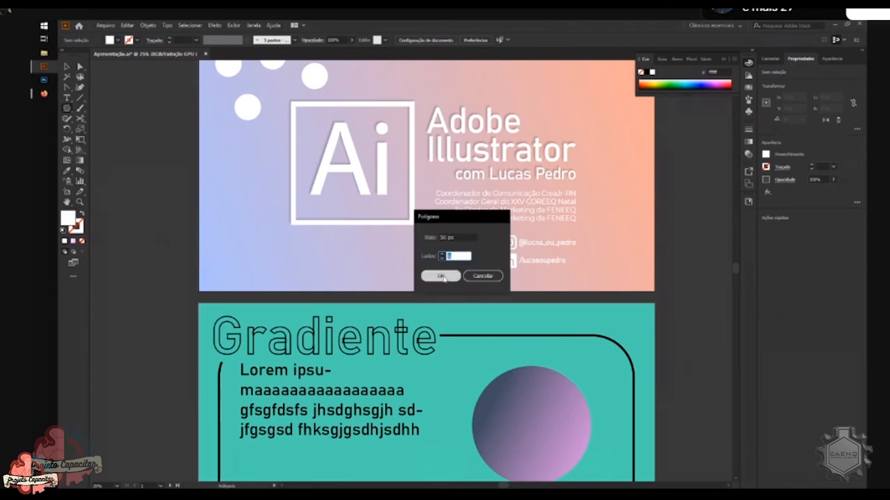
left_click(443, 276)
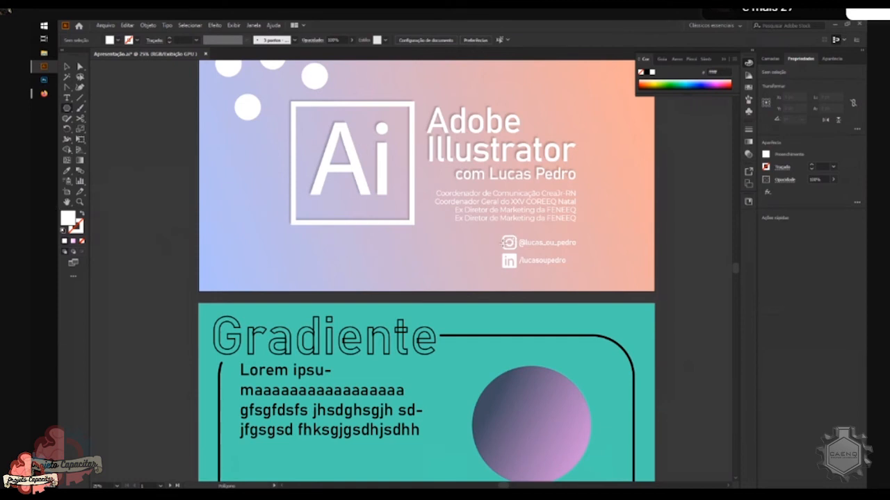
Draw a white square about 72 px wide beside the Instagram icon
scroll(510, 243, "left", 4)
scroll(511, 243, "right", 5)
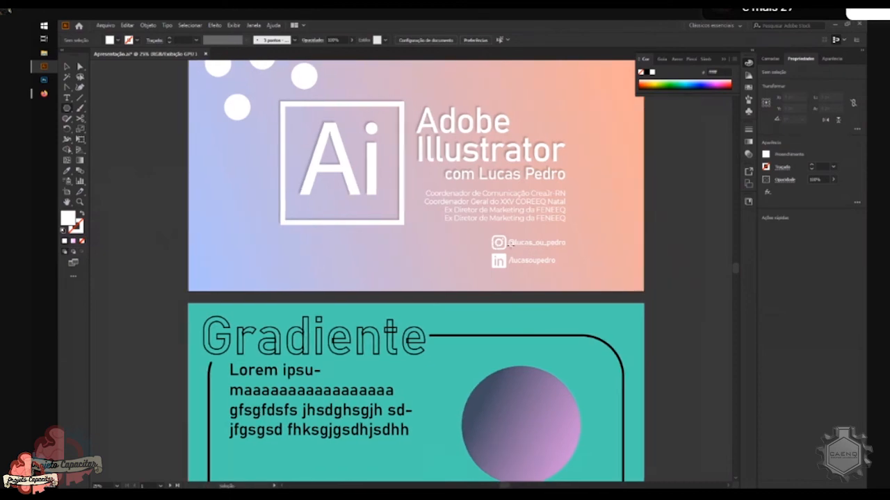
scroll(508, 245, "up", 6)
scroll(431, 258, "down", 3)
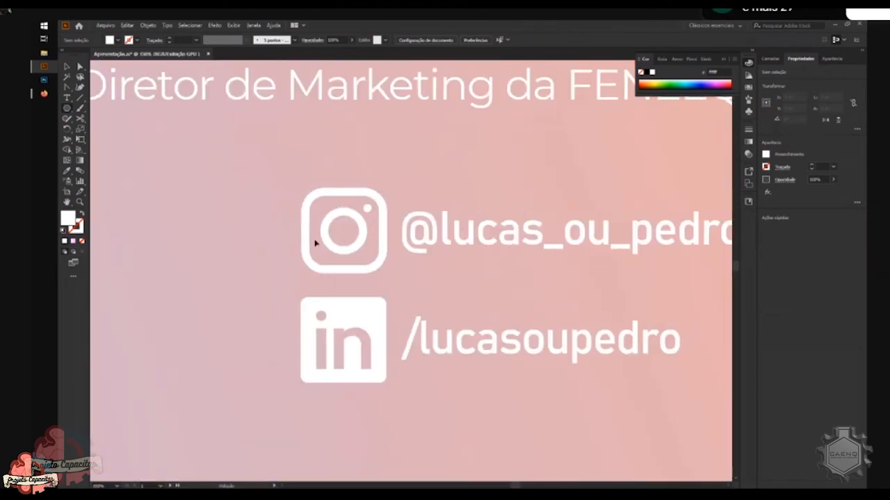
scroll(316, 243, "left", 5)
key("m")
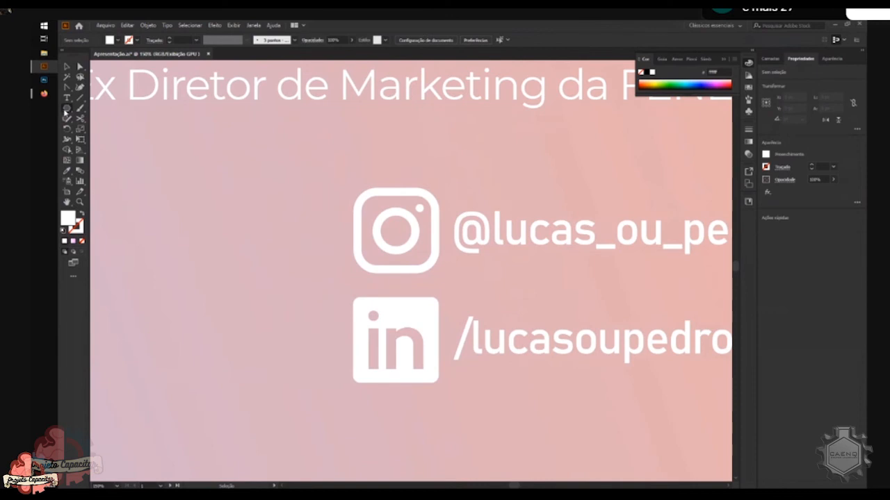
left_click_drag(150, 183, 205, 231)
left_click_drag(124, 169, 286, 260)
key("v")
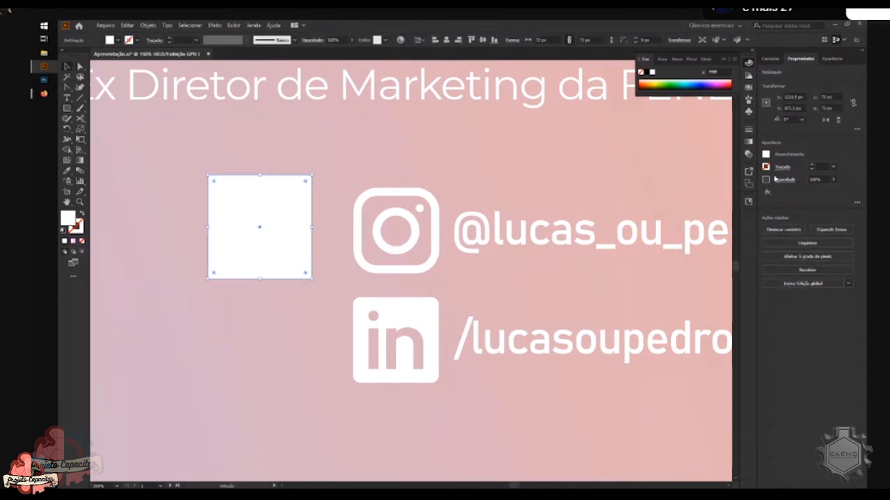
Swap the square's fill and stroke, then resize it proportionally to 50 px
left_click(82, 213)
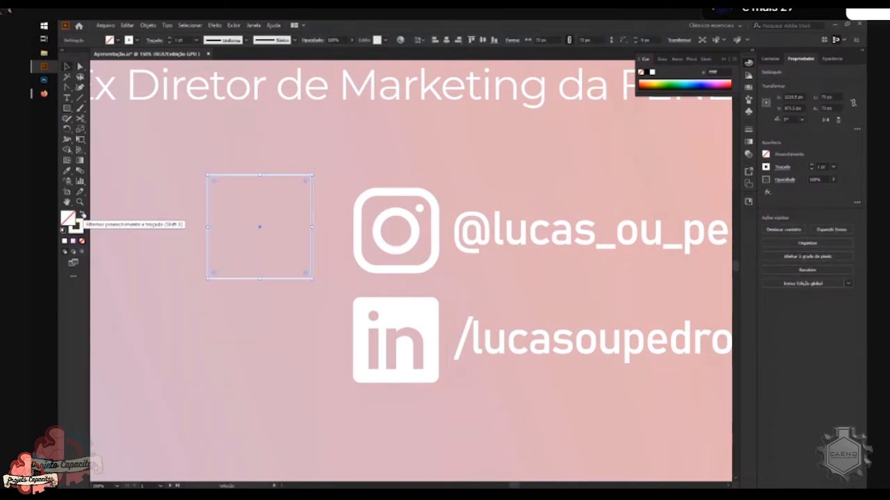
left_click(820, 167)
left_click(854, 104)
left_click(824, 98)
type("50")
key("Tab")
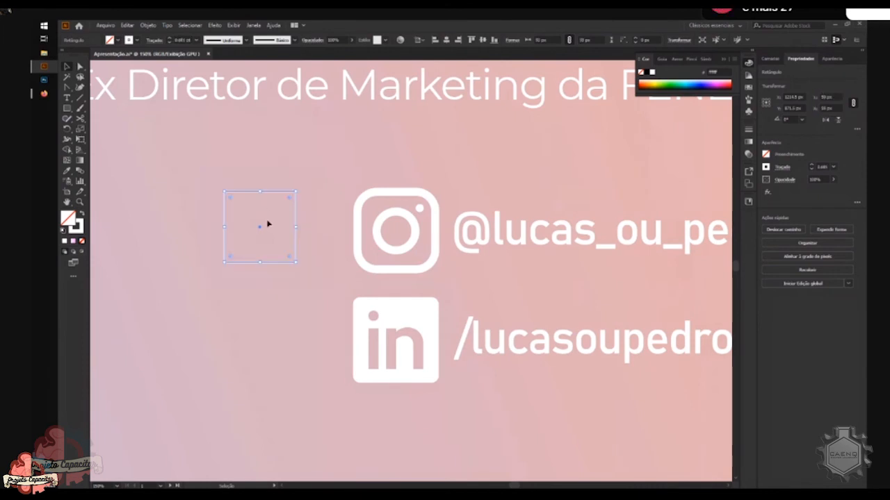
Test a 10 pt stroke weight on the square and settle on 5 pt
scroll(266, 224, "up", 3)
scroll(266, 224, "down", 1)
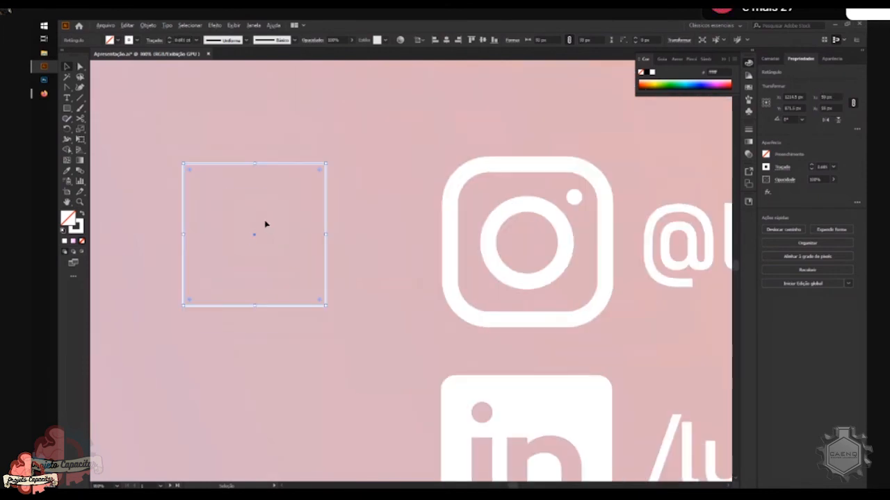
left_click(823, 165)
type("10")
key("Return")
left_click(820, 167)
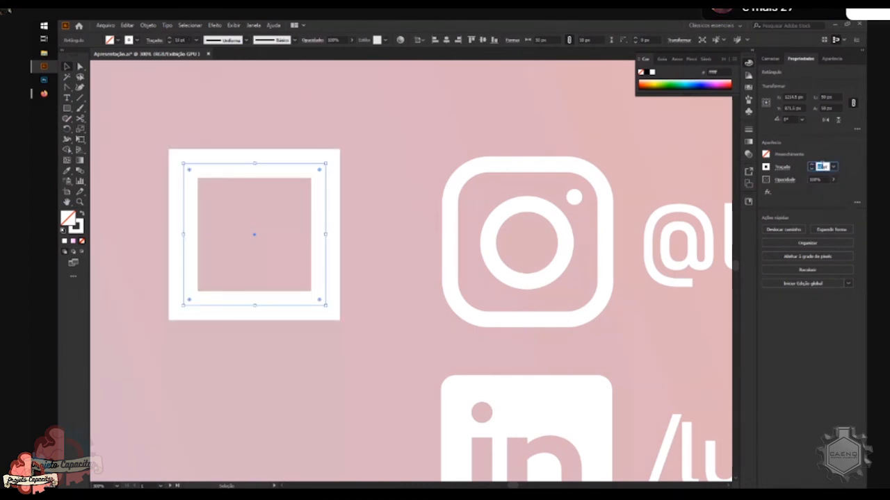
type("5")
key("Return")
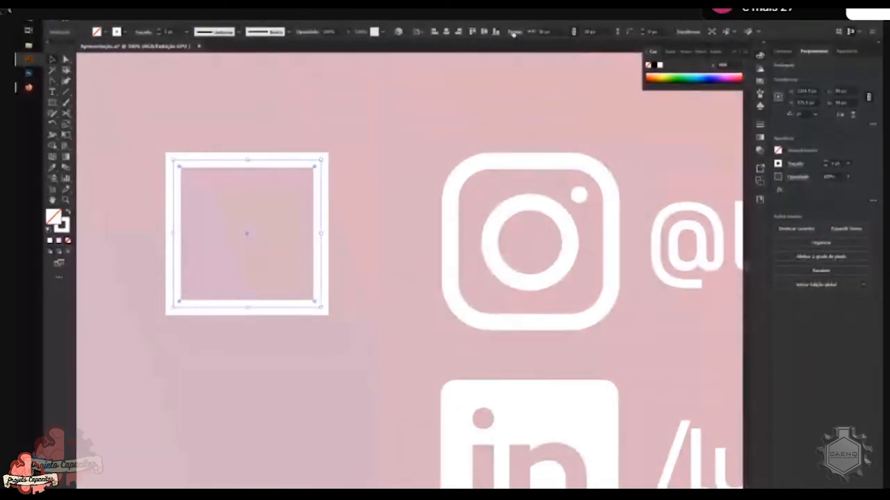
Try rounding the square's corners with a 10 px radius and larger values, and reset the radius to 0 px
left_click(514, 32)
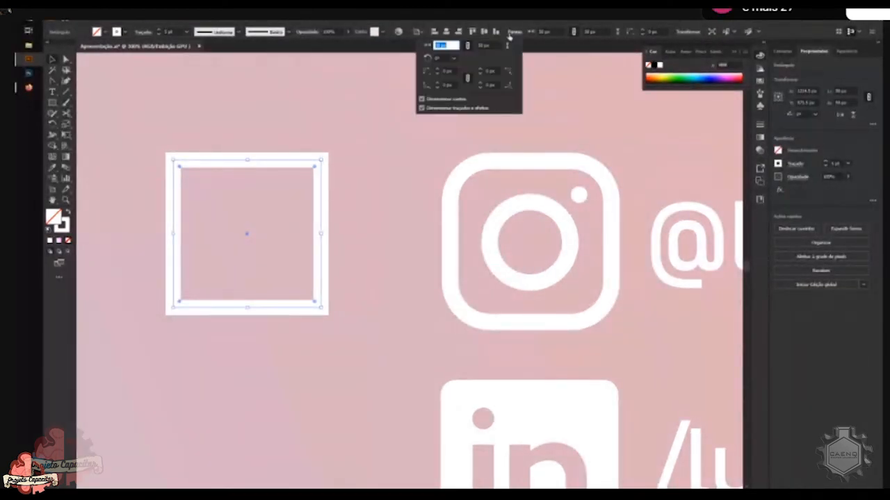
left_click(447, 71)
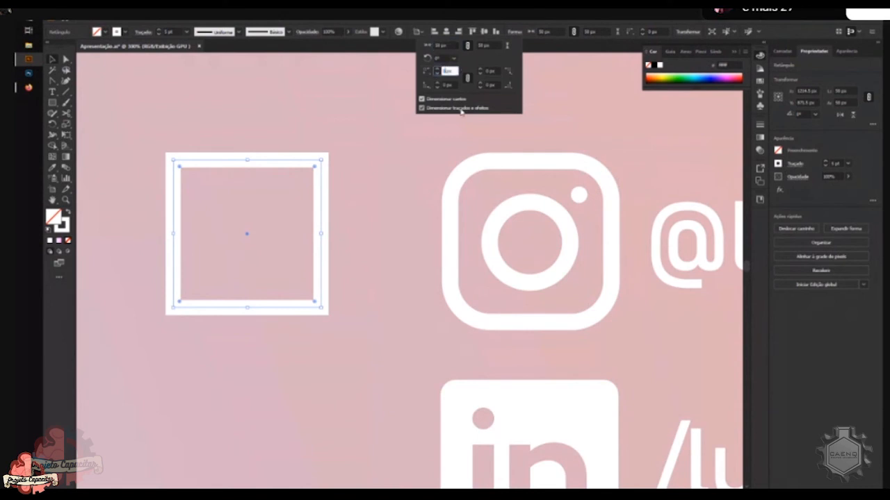
type("1")
key("Return")
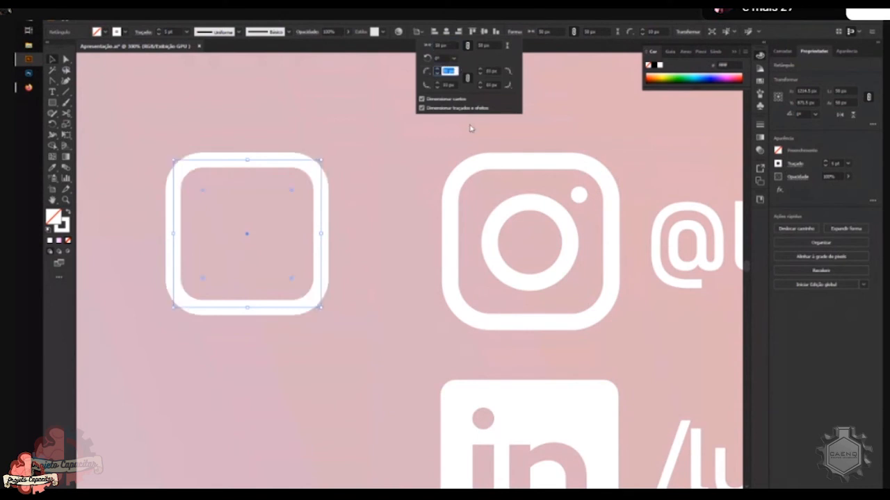
key("Up")
key("Up")
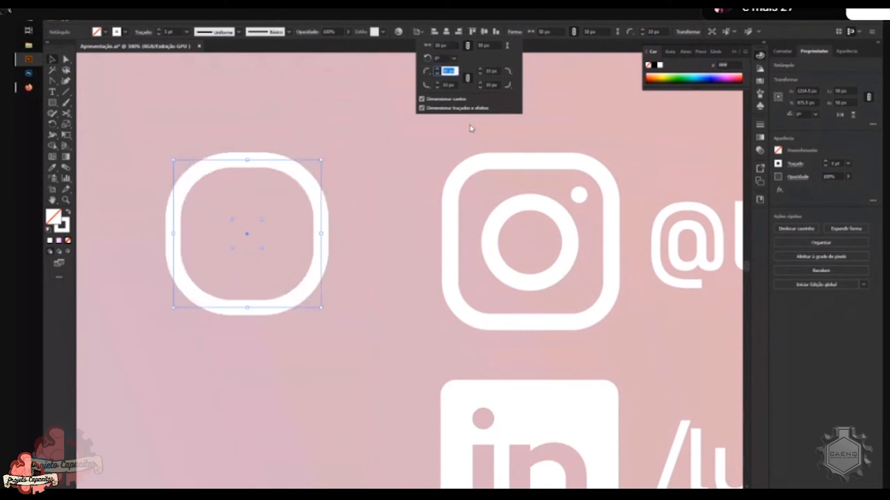
key("Up")
key("Up")
key("Up")
key("Up")
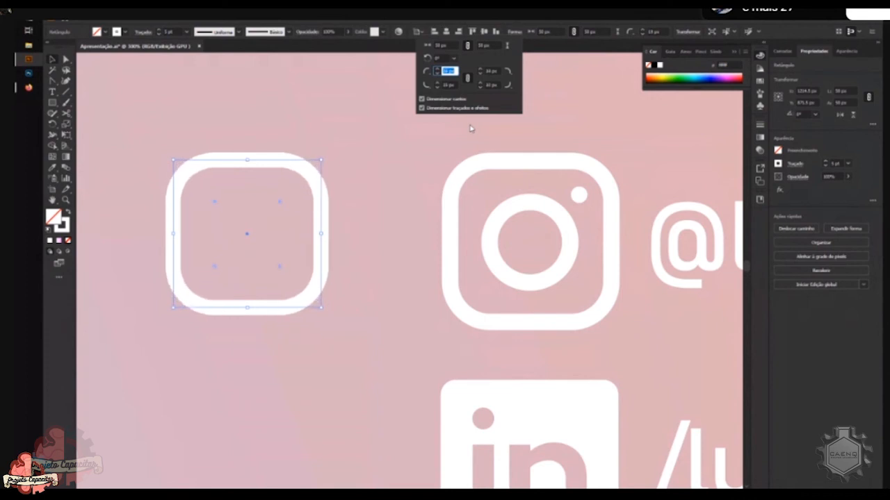
type("0")
key("Return")
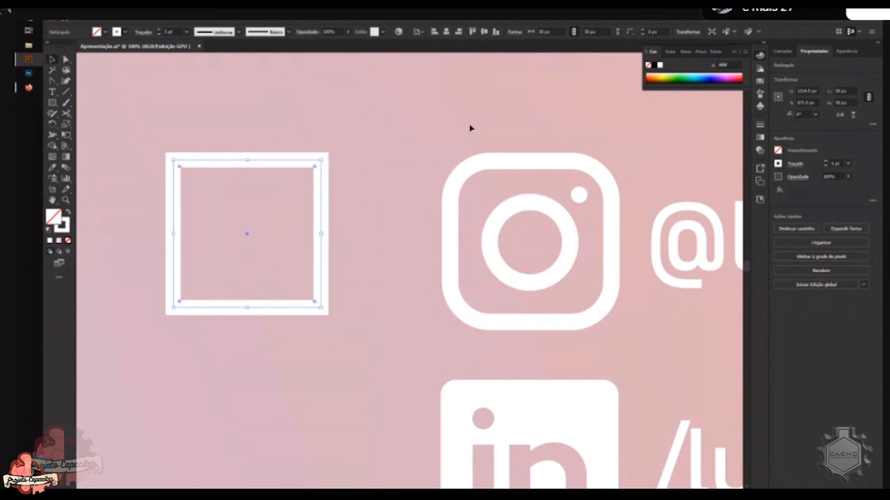
Round the square's corners with a 14 px radius and reposition it beside the Instagram icon
left_click(514, 31)
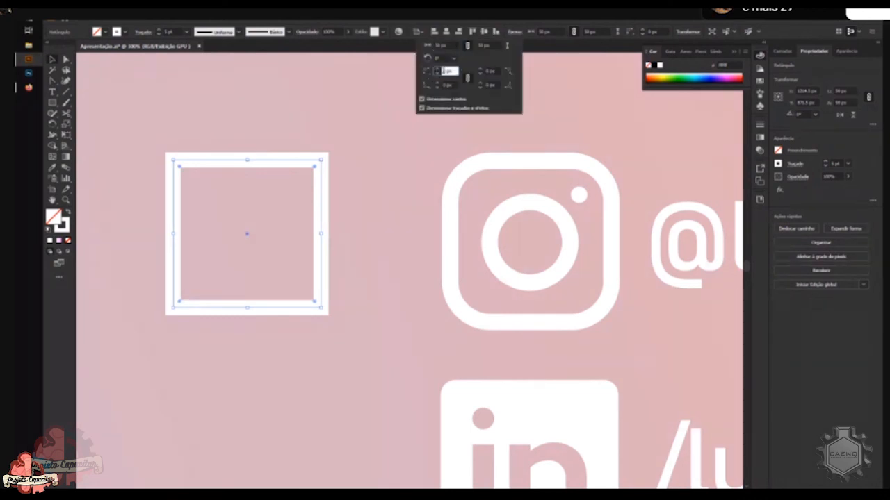
key("Return")
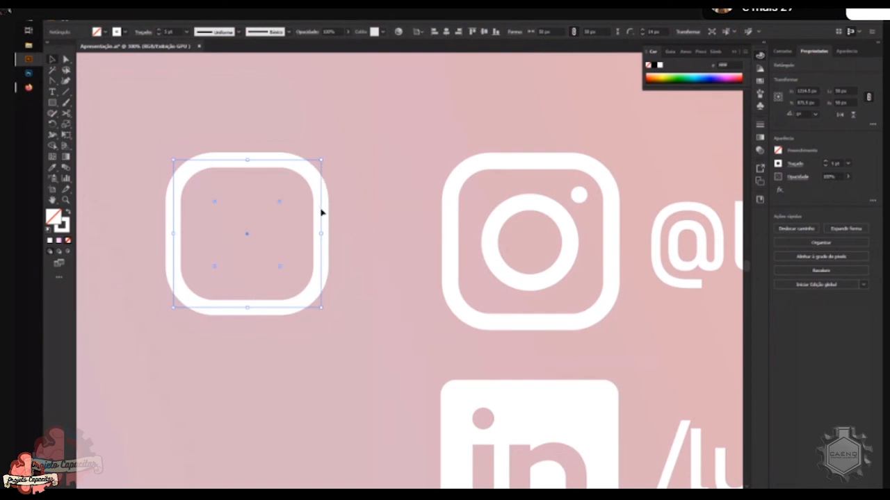
left_click_drag(321, 212, 346, 235)
key("ctrl+shift+a")
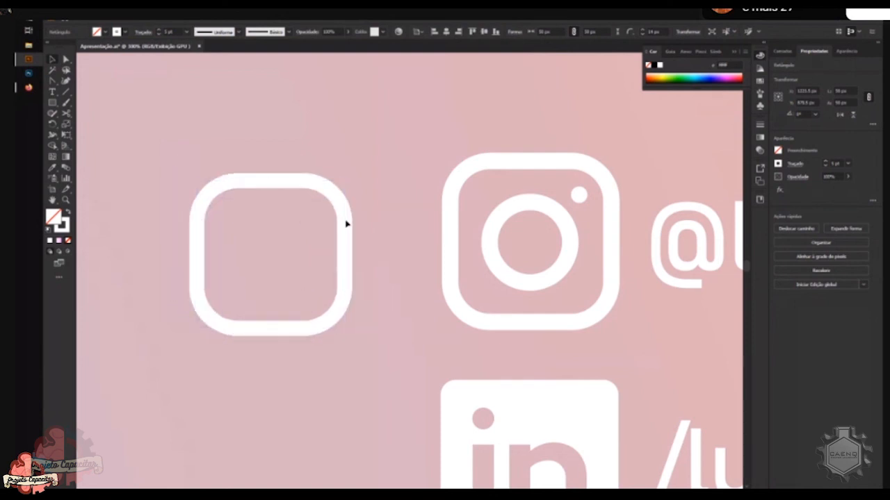
left_click(344, 252)
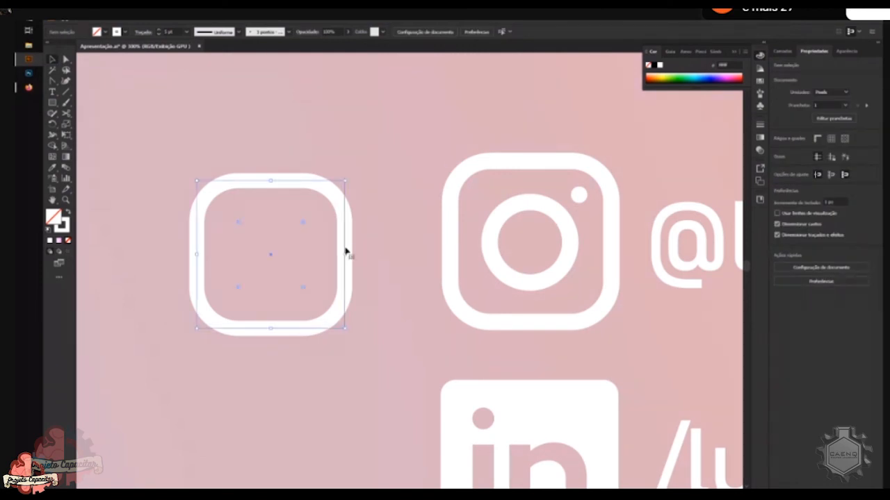
key("shift+Up")
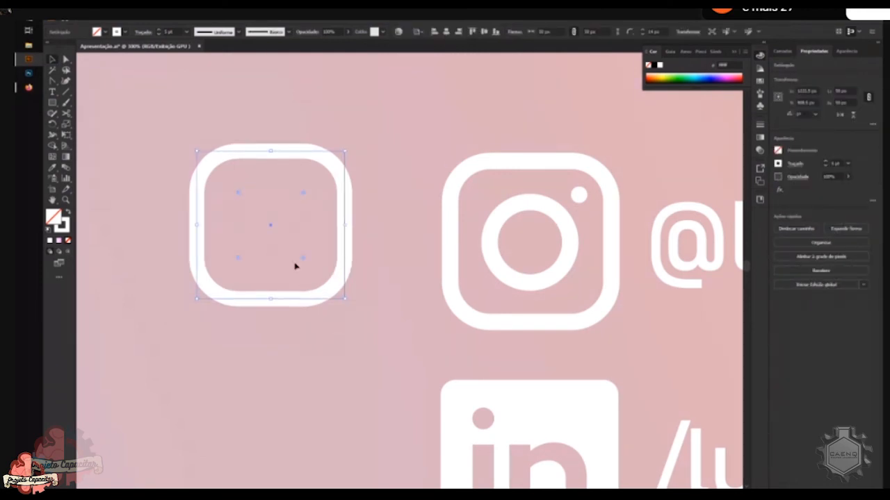
key("l")
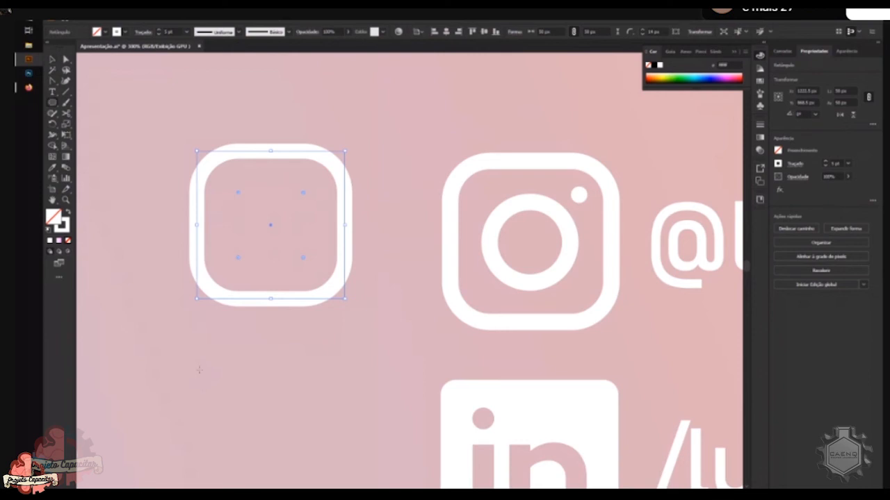
left_click(217, 346)
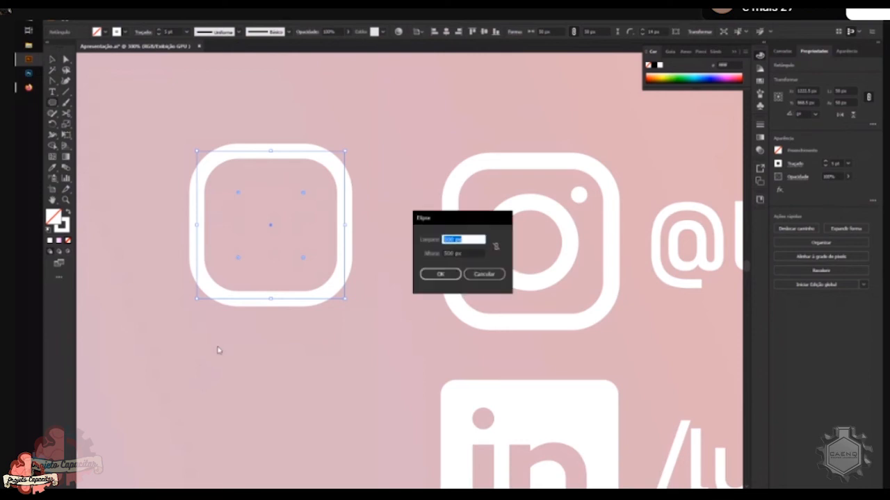
key("Return")
key("ctrl+z")
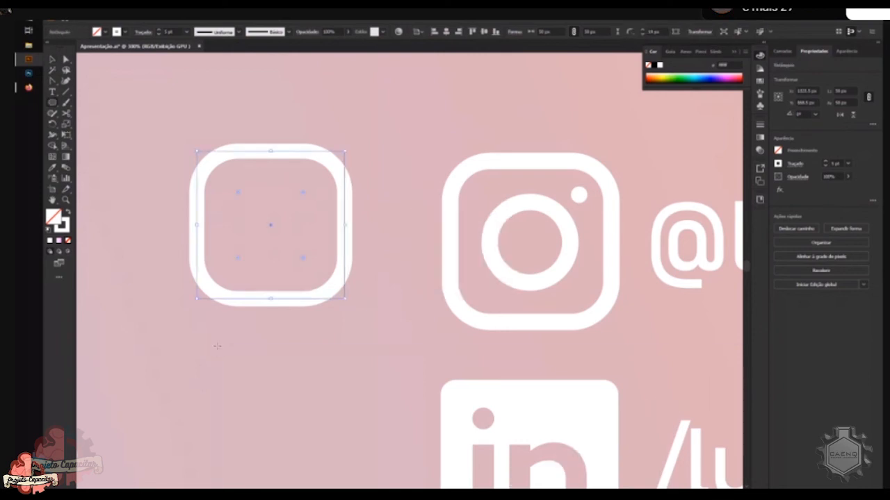
Create a 25 × 25 px outlined circle and place it in the centre of the rounded square
left_click(233, 376)
type("8")
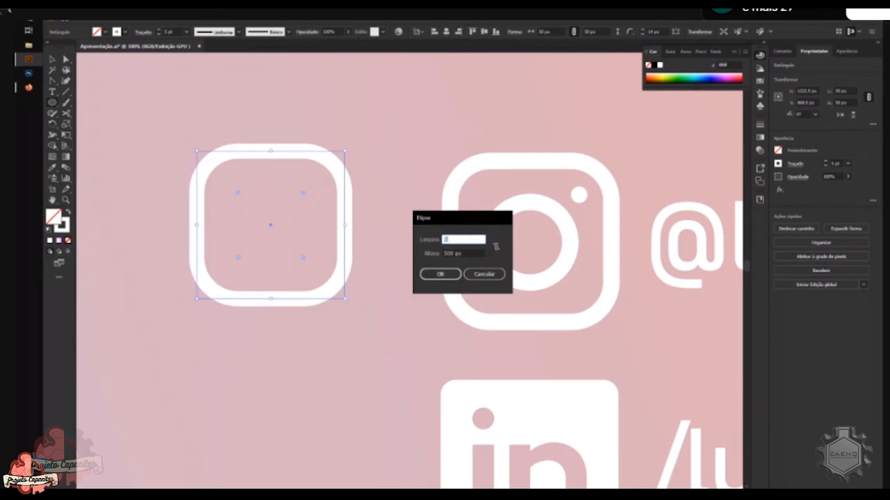
type("5")
key("Tab")
type("2")
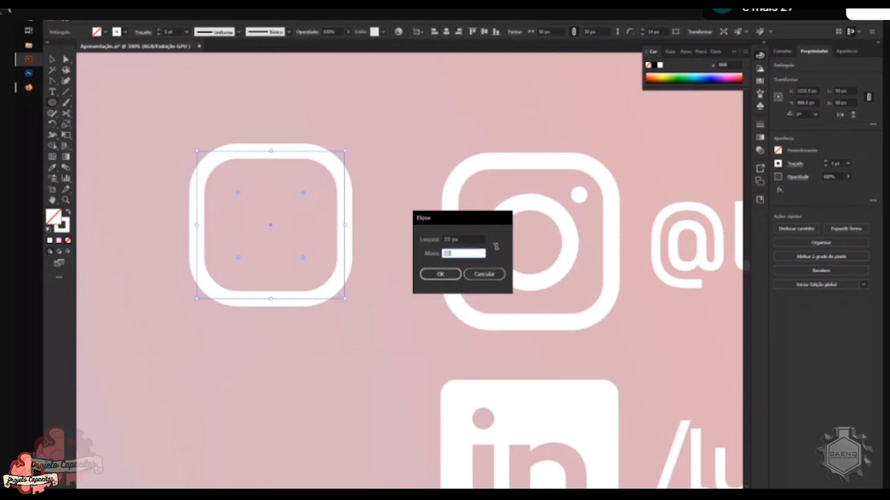
key("Return")
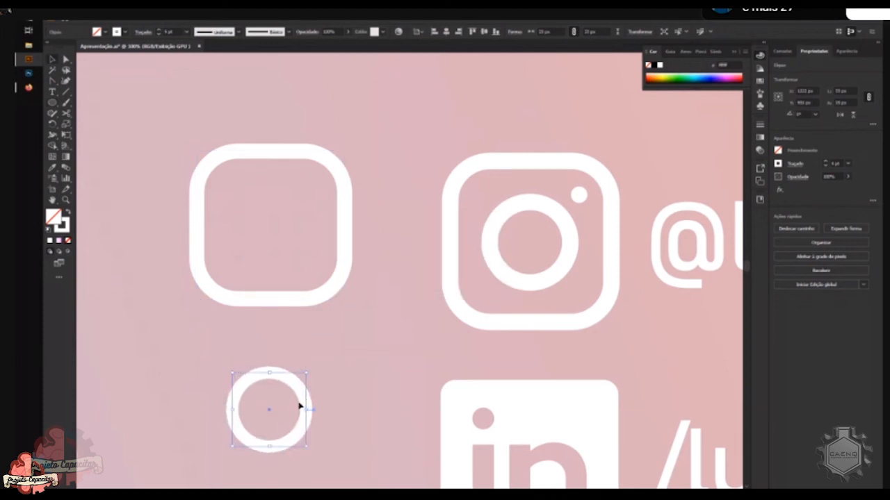
left_click_drag(270, 411, 267, 230)
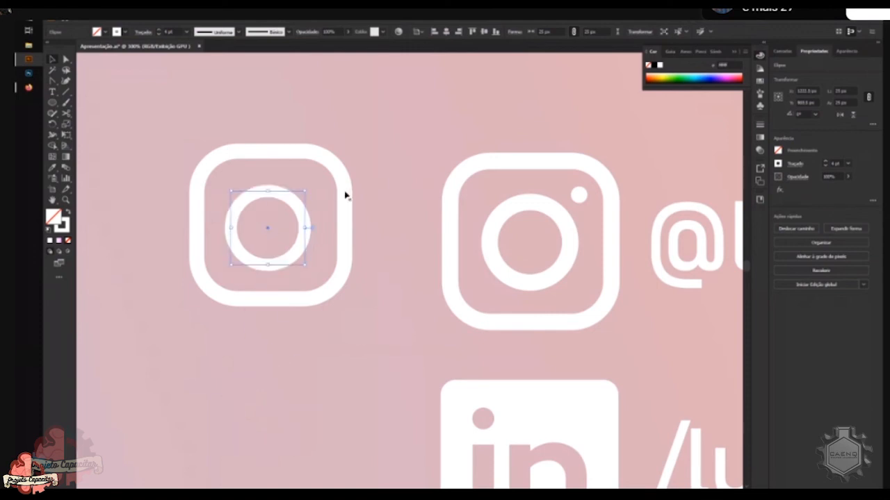
Centre the rounded square horizontally and vertically on the circle, using the circle as the key object
left_click(344, 194, "shift")
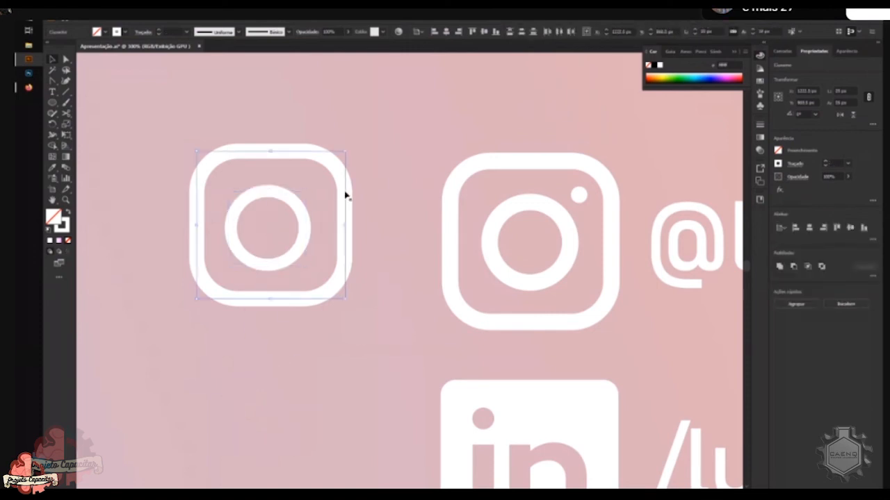
left_click(419, 32)
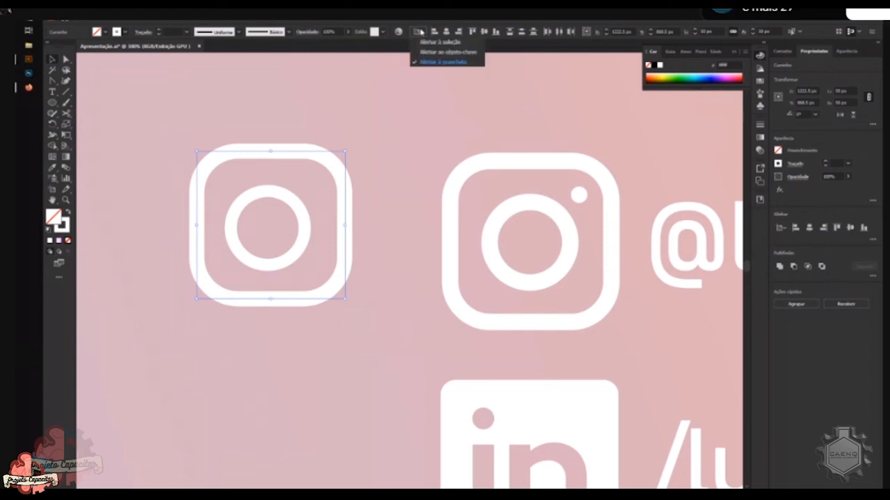
left_click(436, 53)
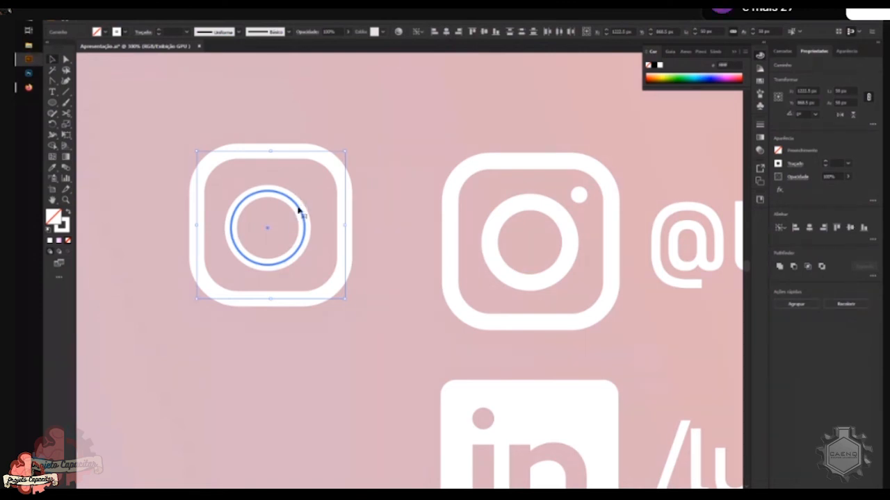
left_click(446, 31)
left_click(483, 31)
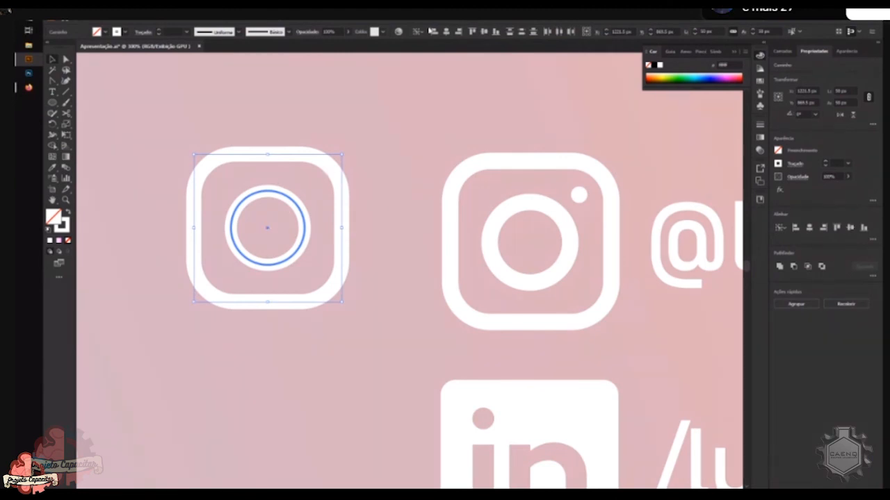
left_click(432, 31)
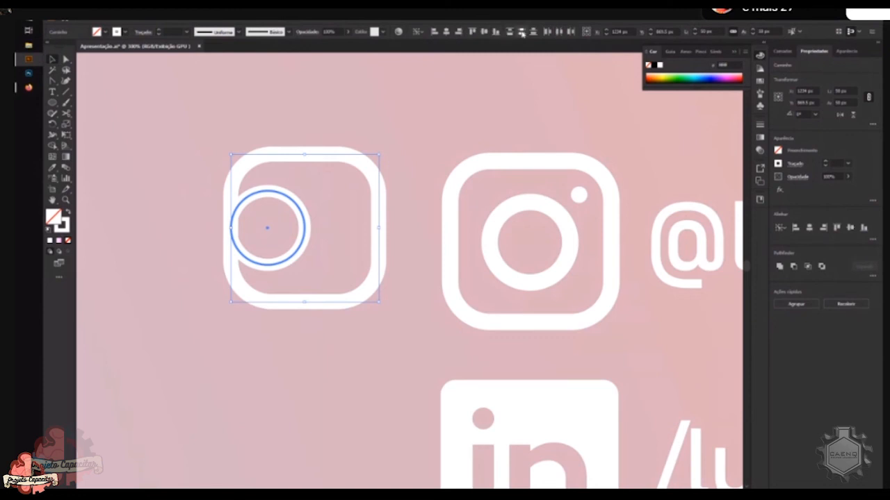
left_click(445, 32)
left_click(379, 159)
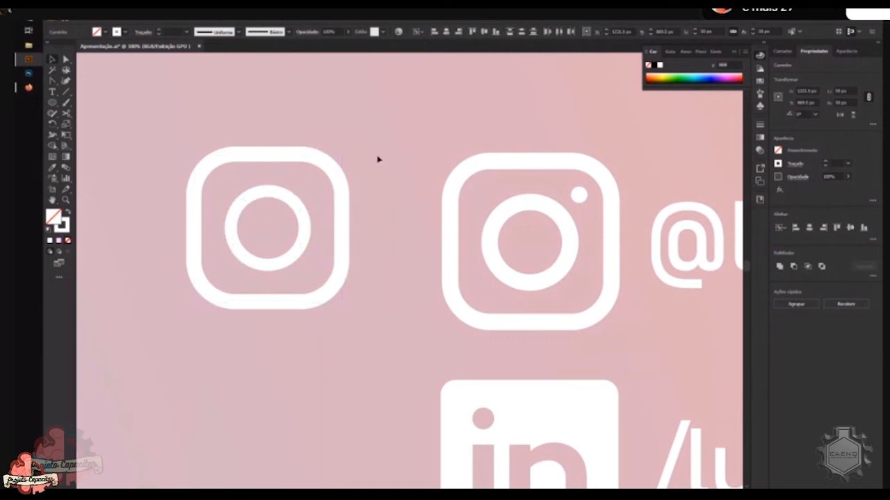
Create a 10 × 10 px circle between the two icons and swap its white stroke for a white fill
key("l")
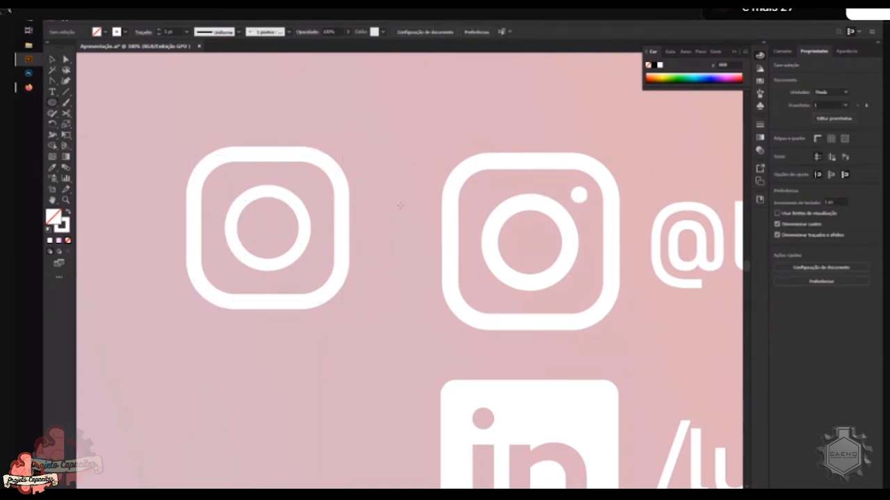
left_click(399, 205)
type("10")
key("Tab")
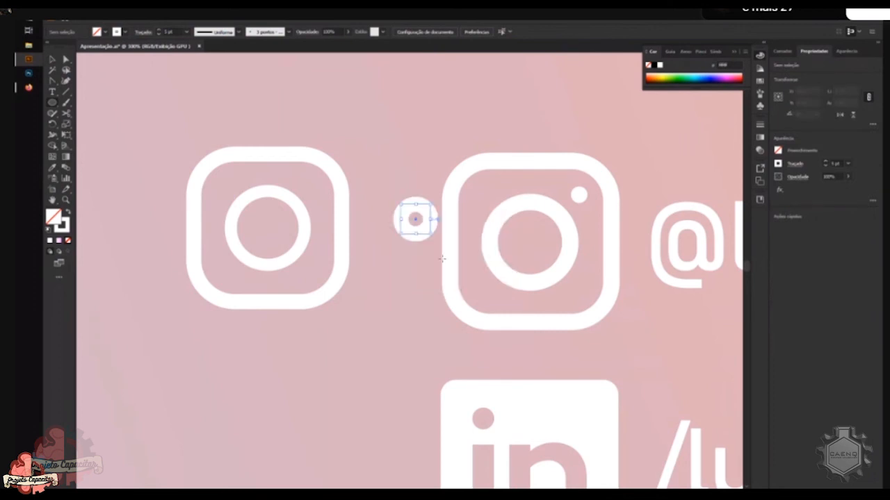
key("Return")
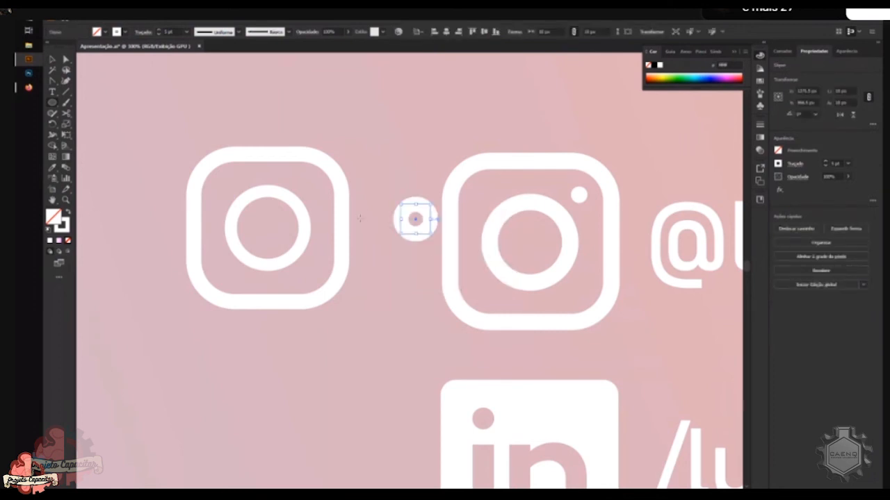
left_click(69, 213)
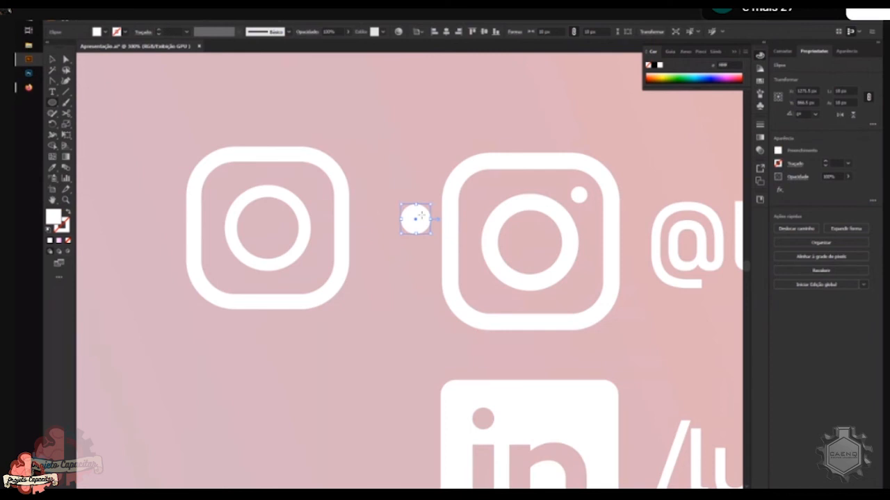
Resize the small filled circle to 5 px and place it in the upper-right inner corner of the rounded square
left_click(839, 91)
type("5px")
key("Return")
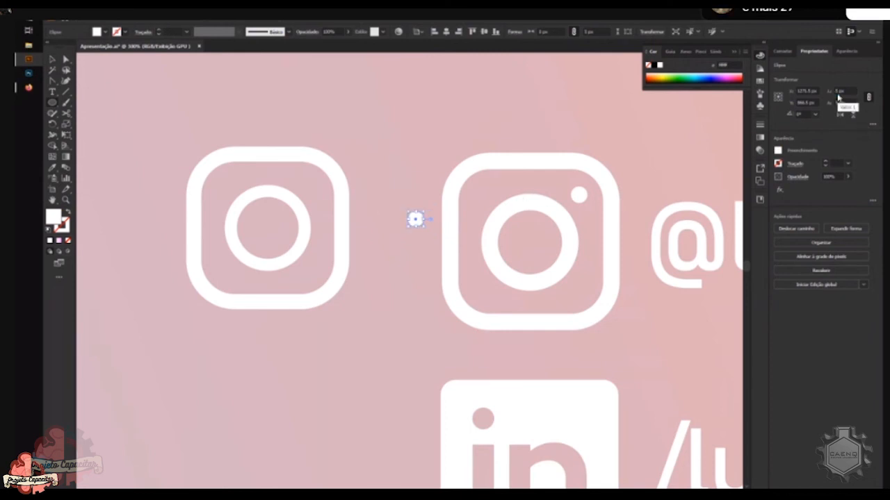
key("v")
left_click_drag(415, 221, 310, 186)
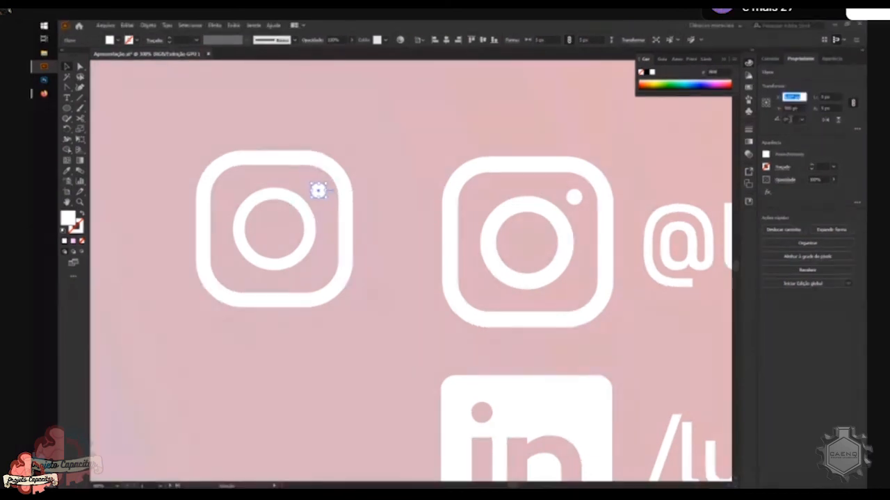
key("Return")
left_click(297, 108)
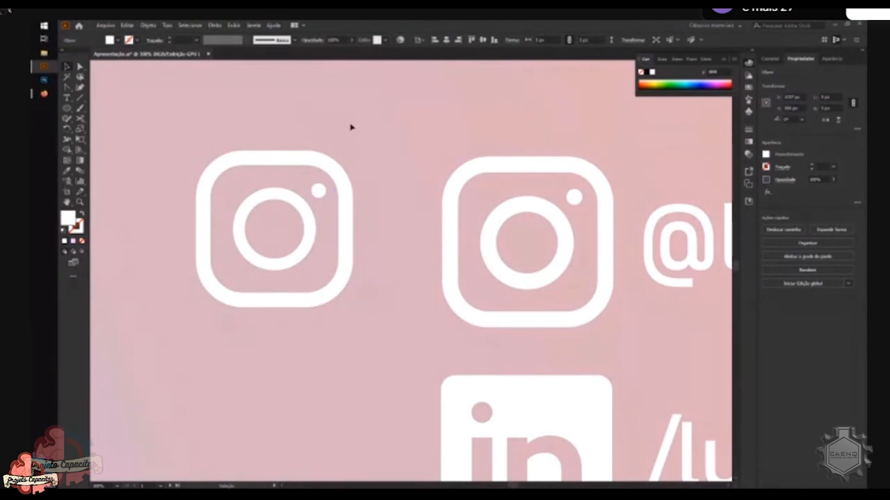
Select all the shapes of the rebuilt Instagram icon
scroll(368, 149, "down", 2)
left_click_drag(256, 144, 374, 256)
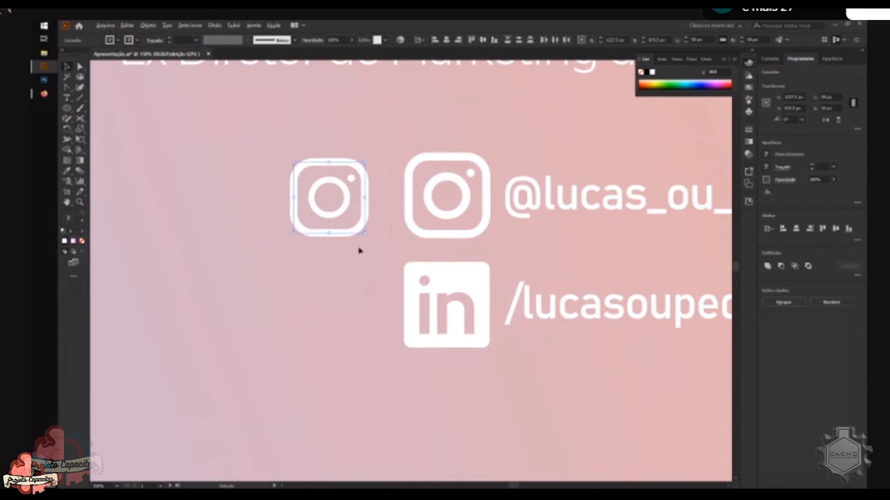
scroll(349, 257, "down", 1)
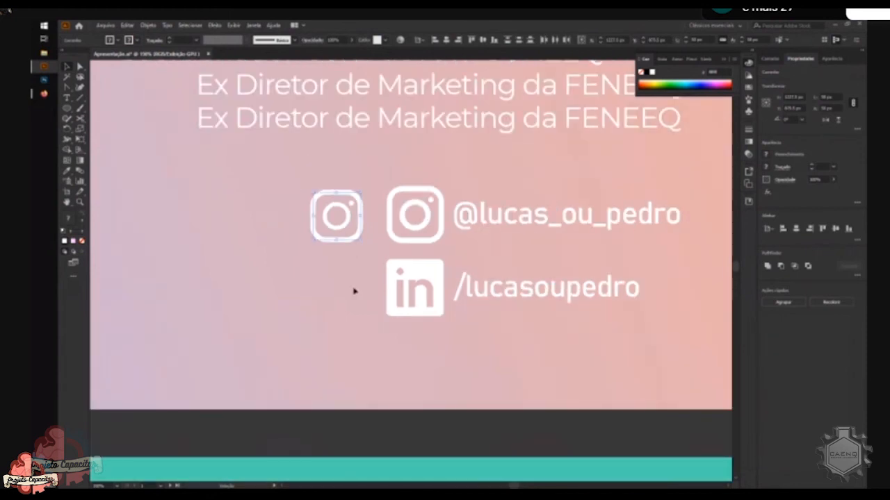
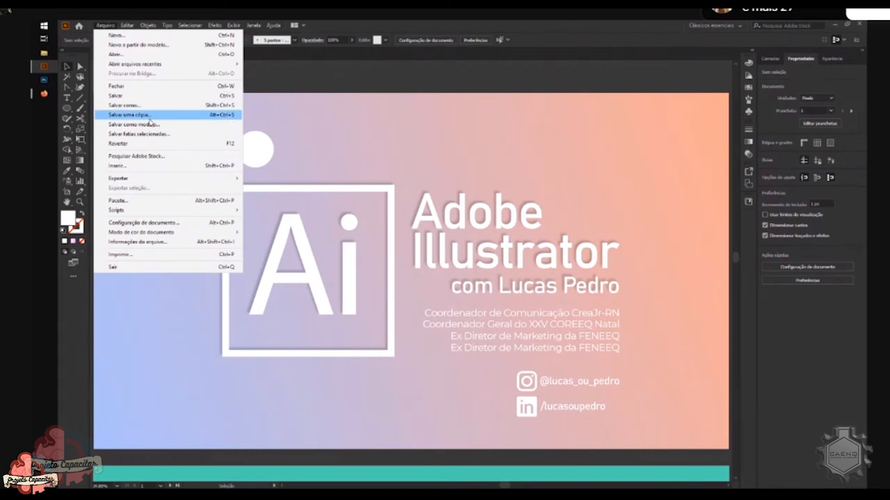
Open the Save for Web export with the PNG-24 format and try transparency on and off
mouse_move(193, 180)
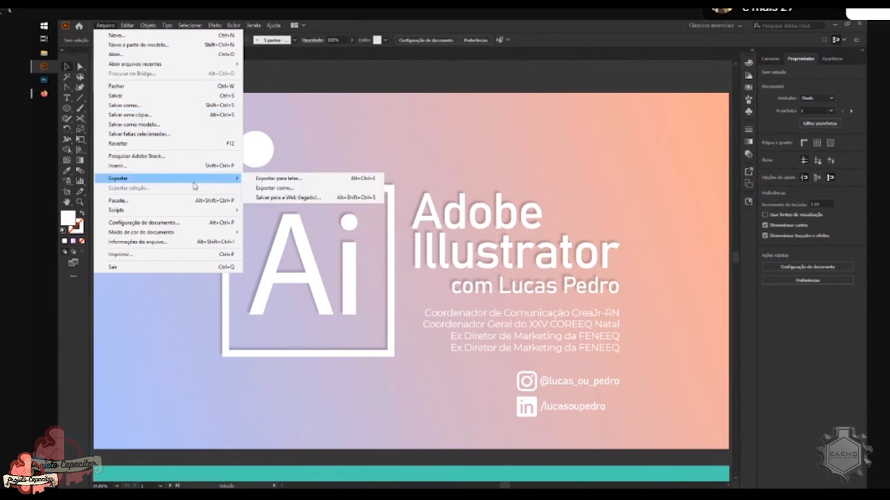
left_click(306, 126)
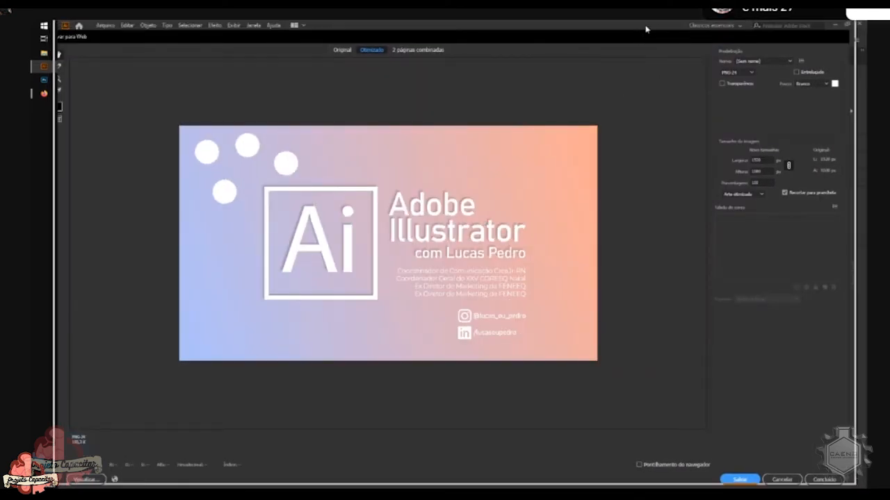
left_click(753, 62)
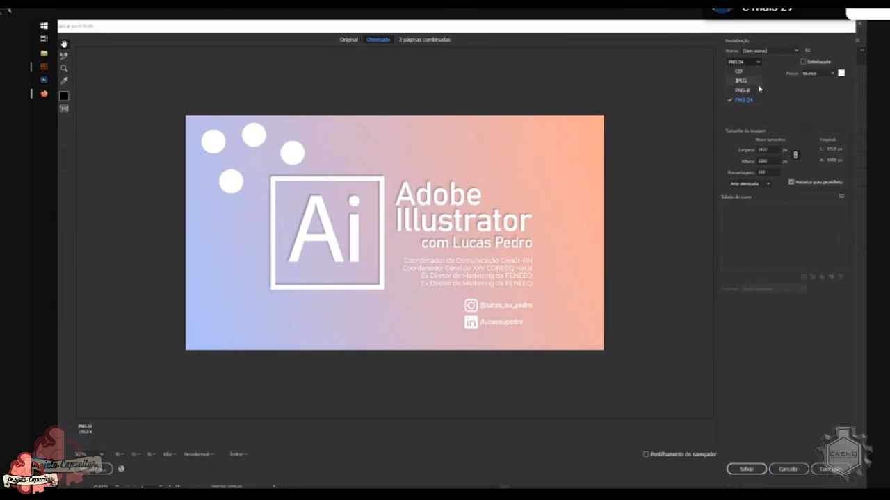
left_click(754, 99)
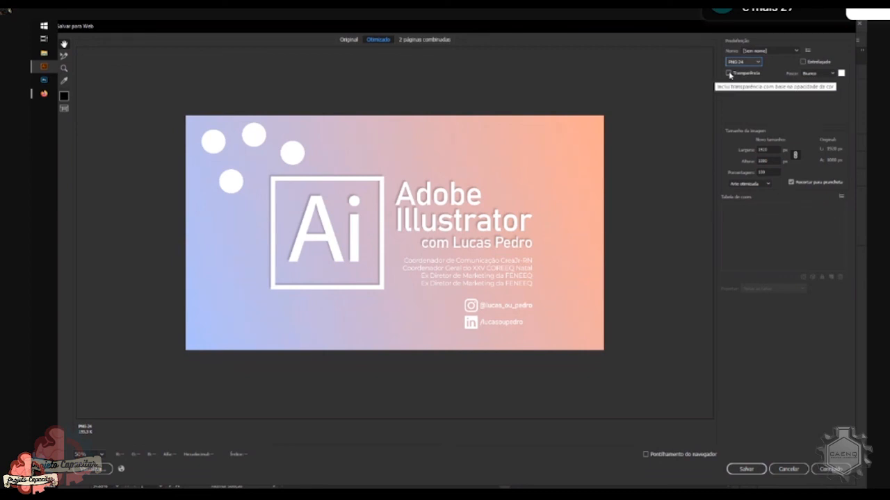
left_click(728, 73)
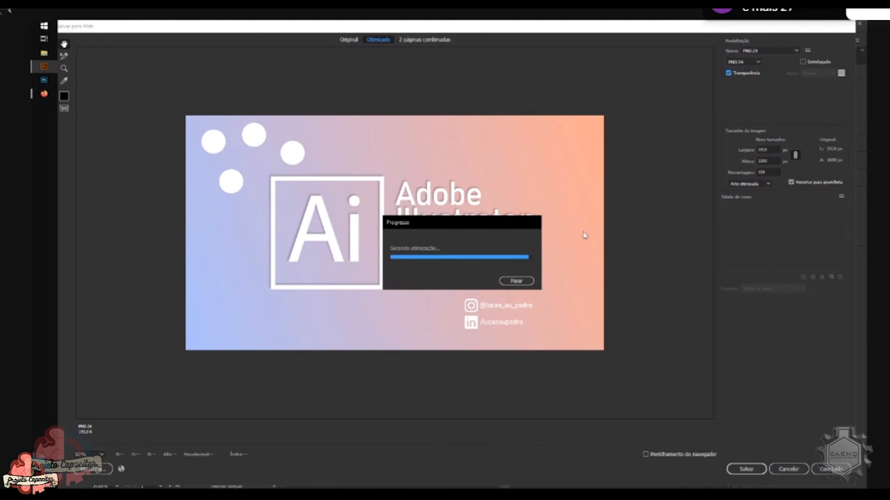
left_click(728, 73)
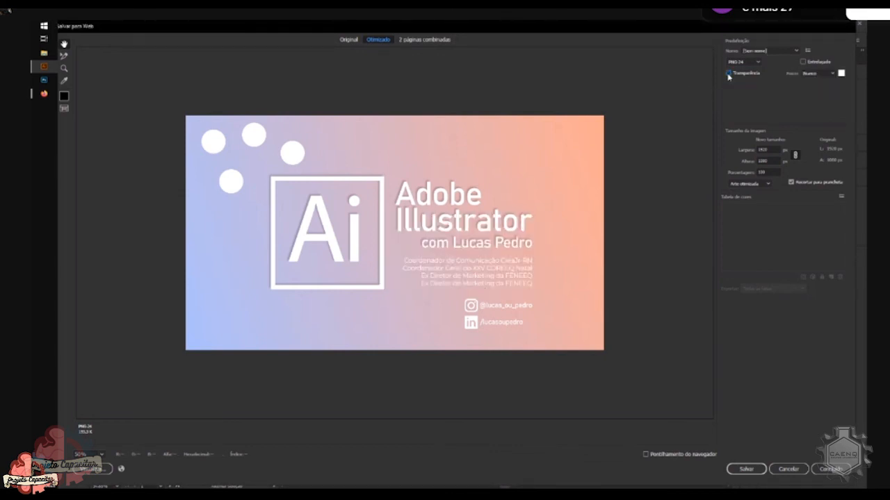
Examine the matte colour and anti-aliasing options of the web export, and cancel the export
left_click(827, 75)
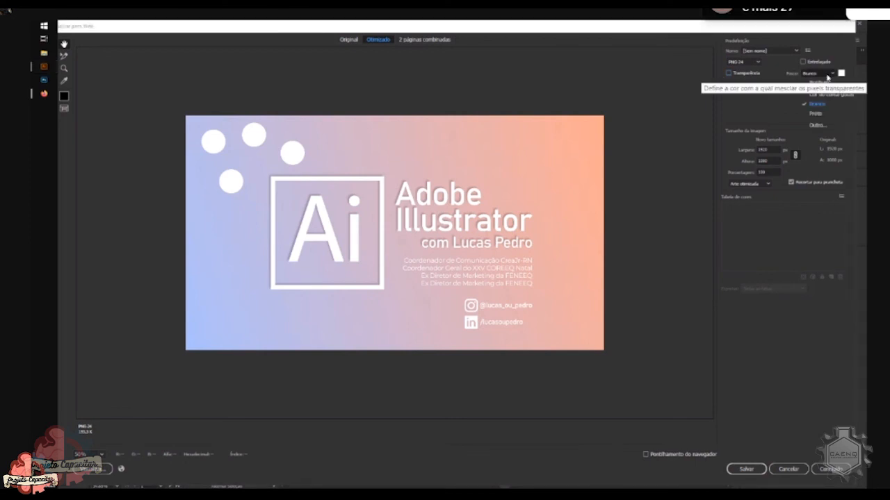
left_click(828, 76)
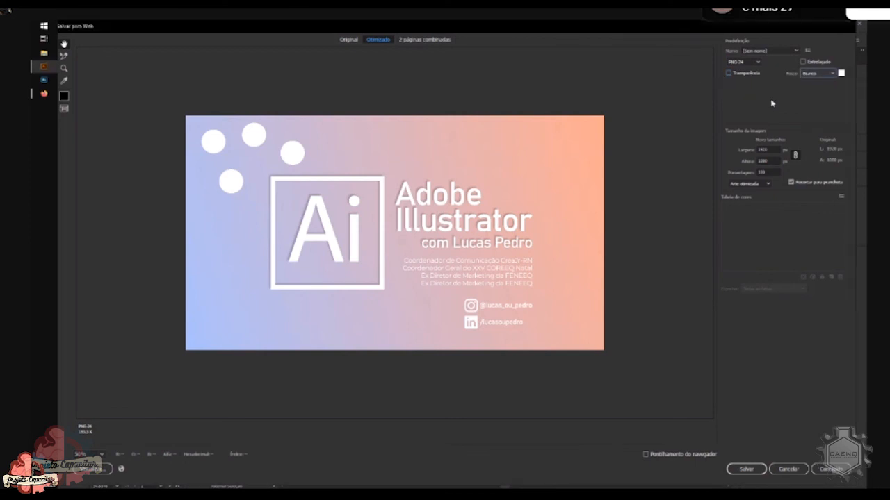
left_click(760, 183)
left_click(763, 185)
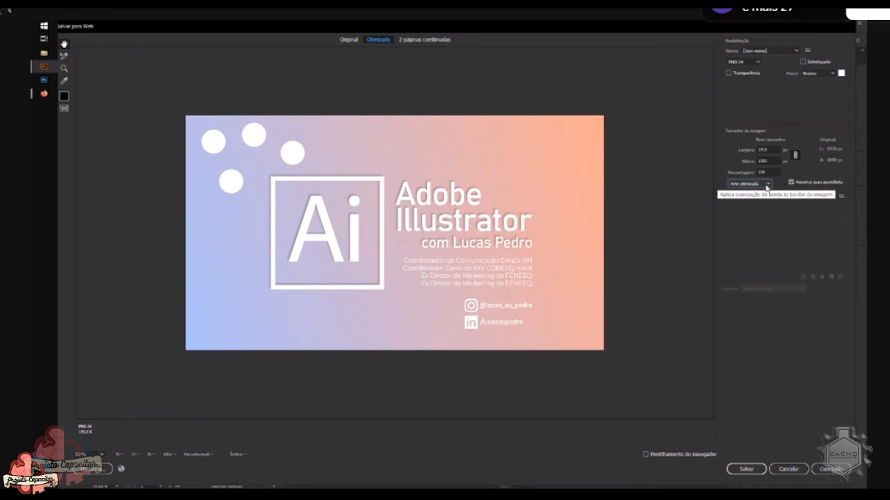
left_click(766, 185)
left_click(768, 186)
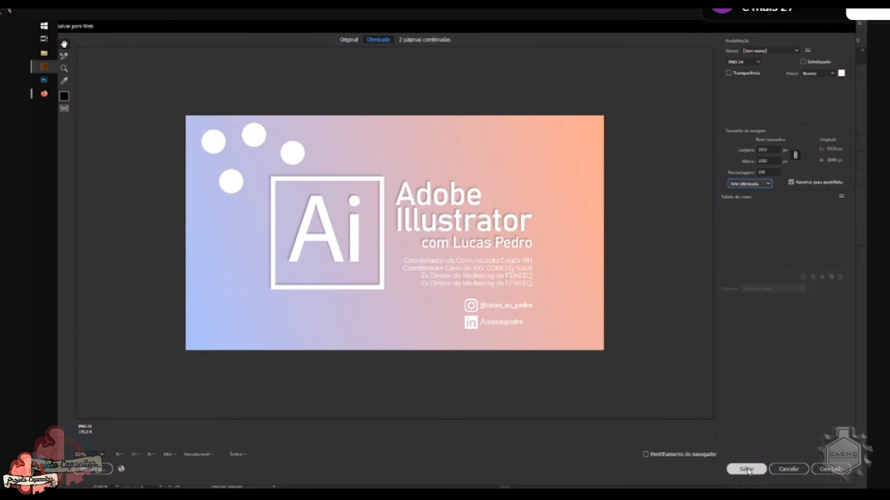
left_click(788, 469)
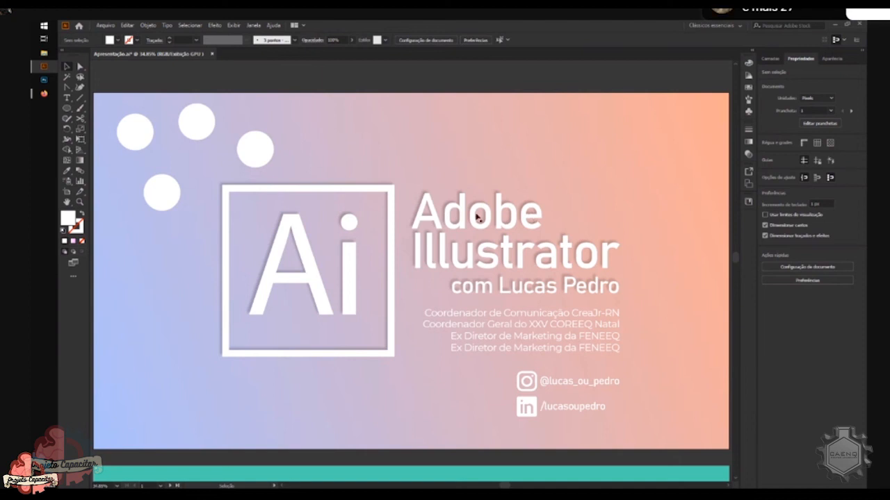
Place the black CAEQ | UFRN logo PNG on the title artboard as a linked image and move it over the title text
left_click_drag(552, 332, 327, 182)
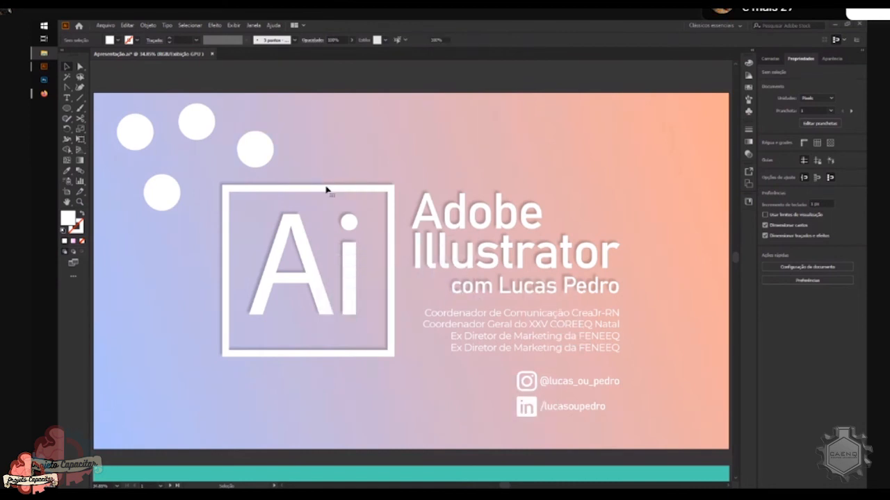
scroll(338, 215, "up", 2)
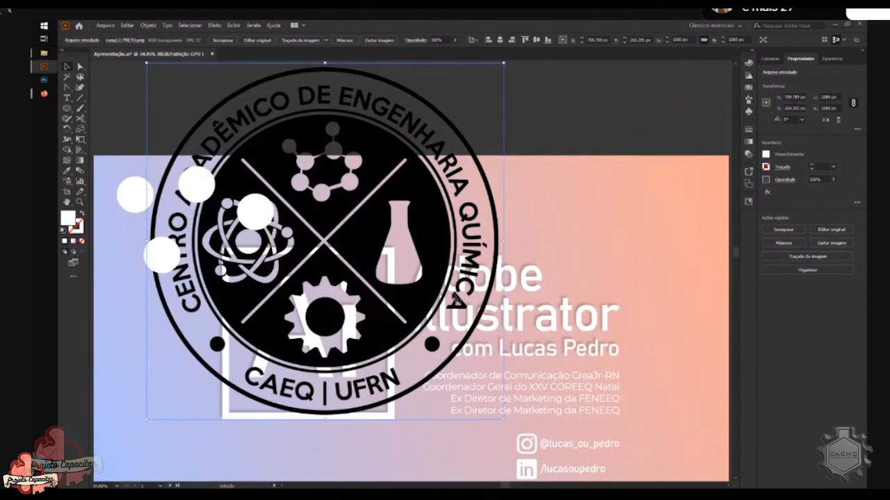
left_click_drag(401, 273, 580, 305)
left_click_drag(516, 294, 493, 257)
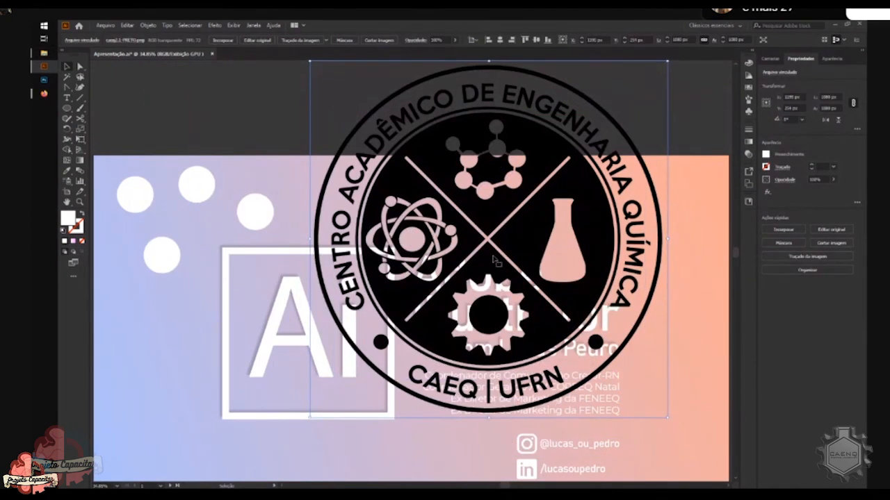
Shift the placed logo in small moves over the Ai square and title text to check its transparent areas
scroll(464, 265, "down", 1)
scroll(466, 265, "down", 3)
scroll(467, 270, "up", 5)
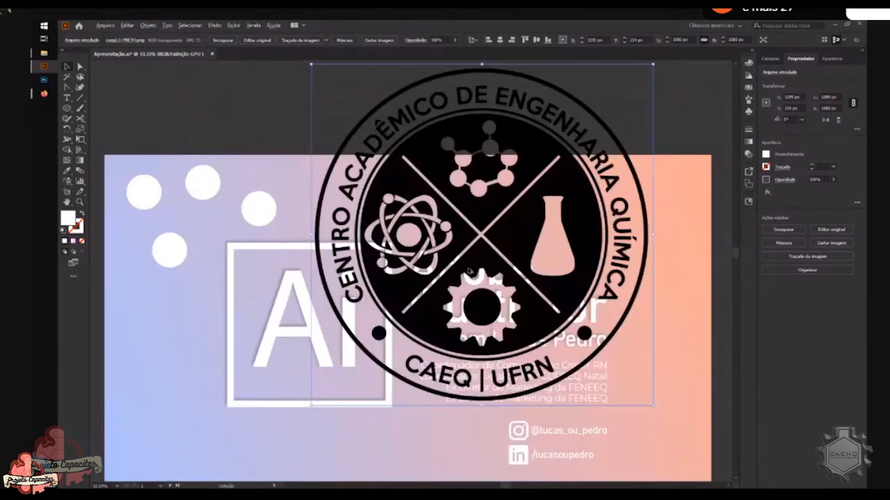
scroll(470, 275, "up", 3)
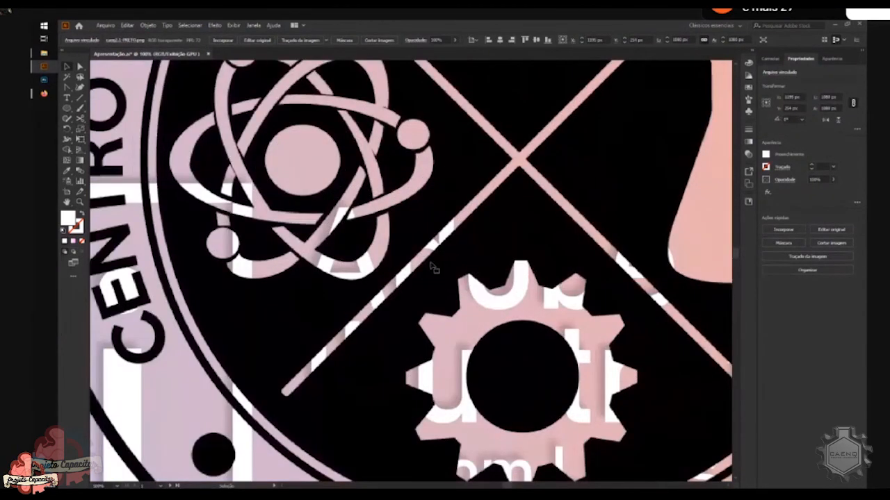
left_click_drag(448, 258, 452, 263)
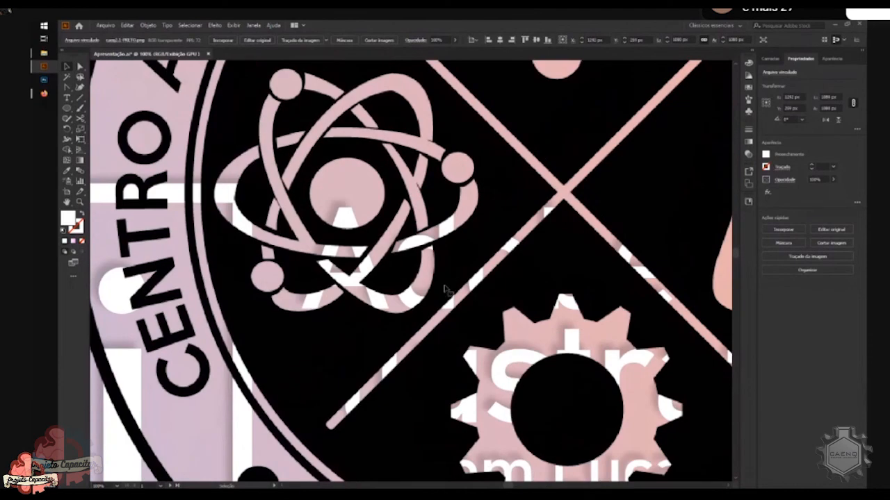
left_click_drag(332, 322, 396, 310)
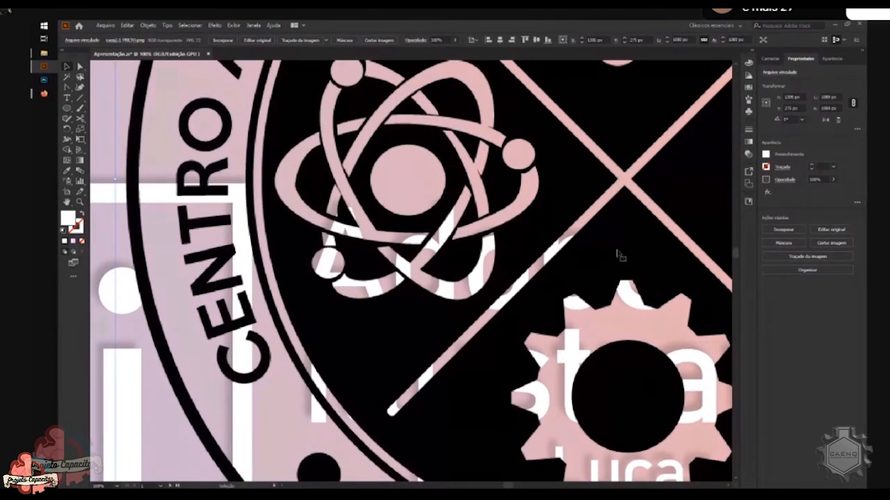
left_click_drag(618, 256, 586, 258)
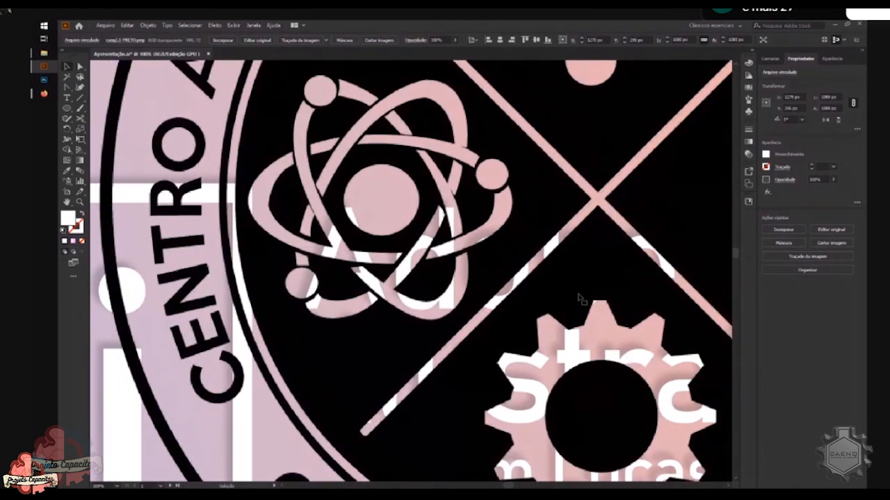
Inspect the pixel edges of the placed logo up close, and move the logo lower over the title artboard
scroll(512, 322, "up", 5)
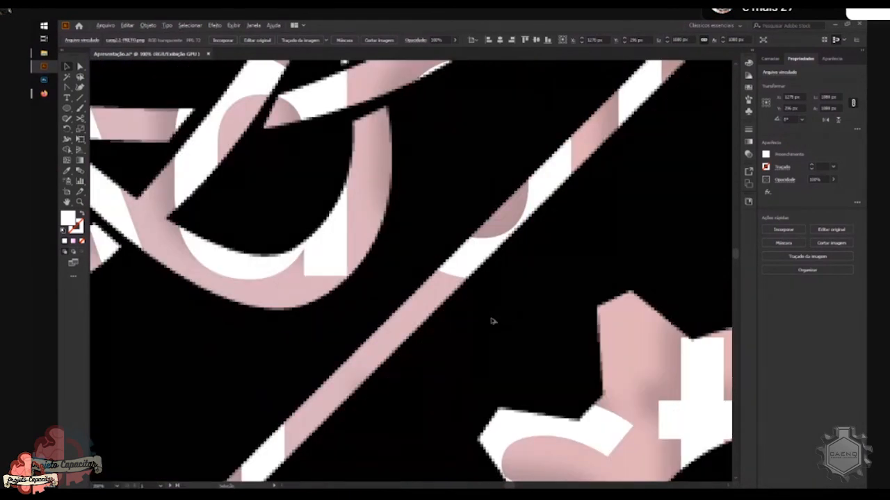
scroll(393, 246, "up", 2)
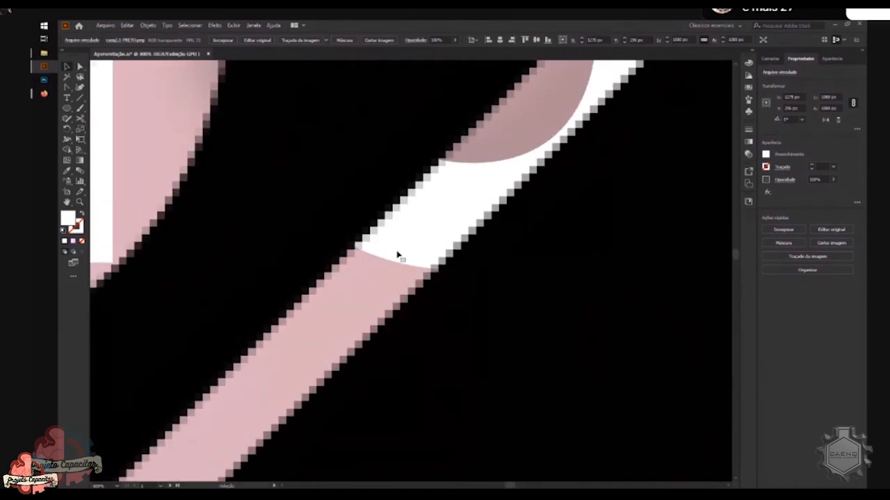
scroll(380, 274, "down", 3)
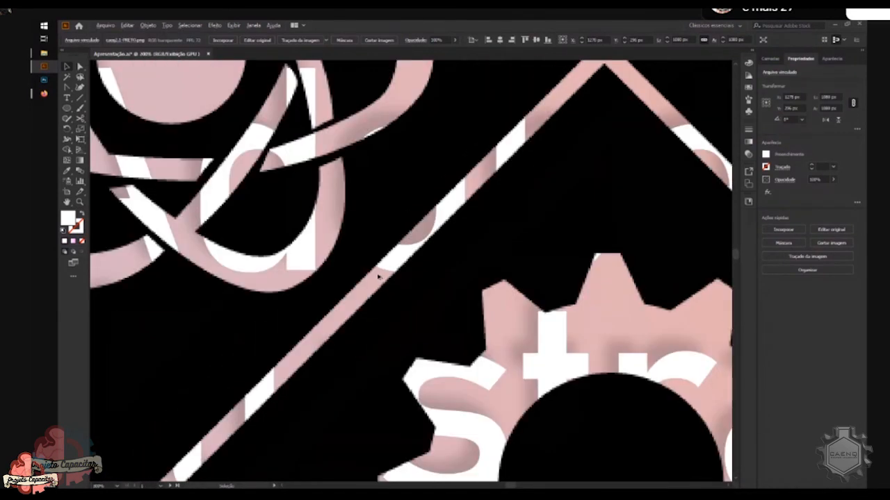
scroll(378, 277, "down", 5)
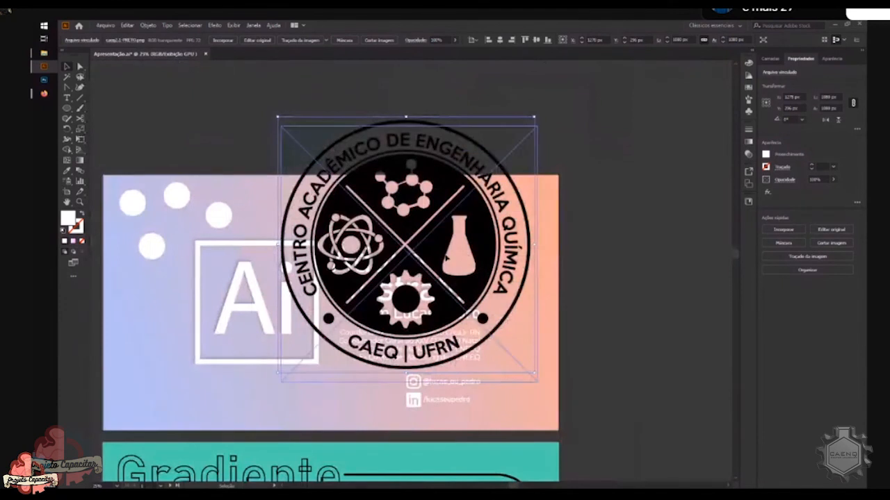
mouse_move(455, 284)
left_mouse_down()
mouse_move(438, 274)
mouse_move(448, 289)
left_mouse_up()
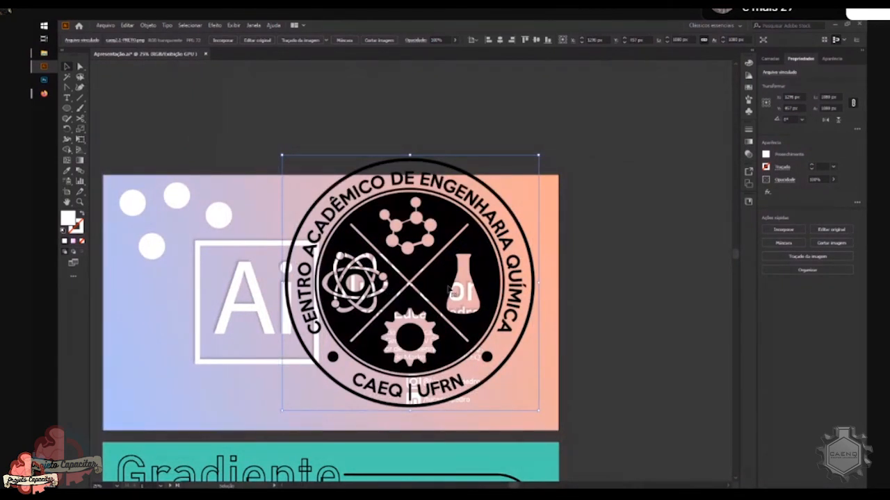
left_click_drag(449, 288, 464, 302)
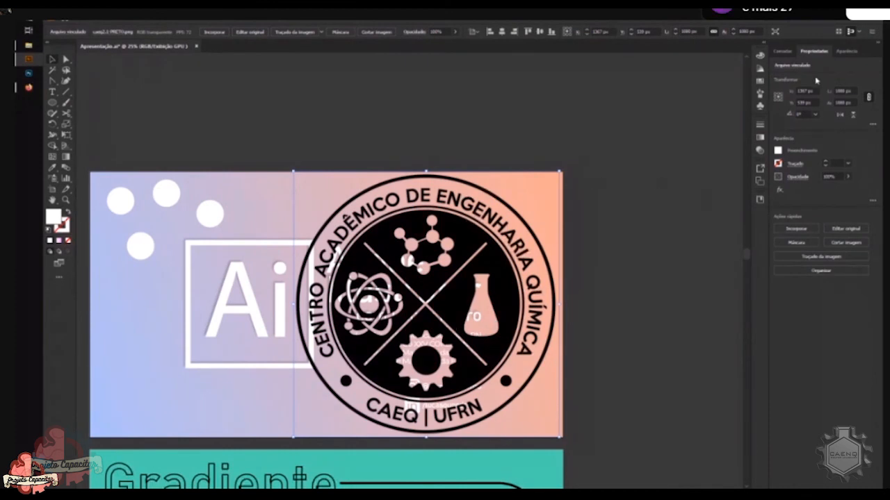
Trace the logo image with the 3 cores preset, and raise the corners value in the advanced trace options
left_click(825, 257)
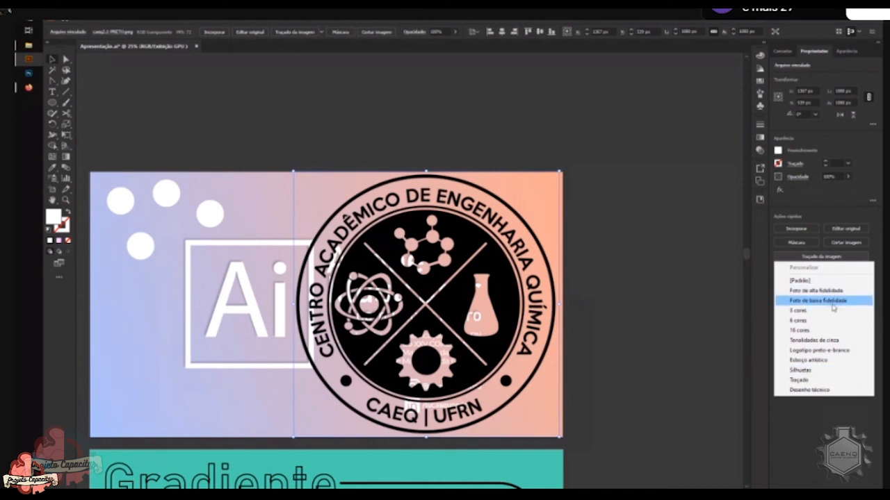
left_click(818, 318)
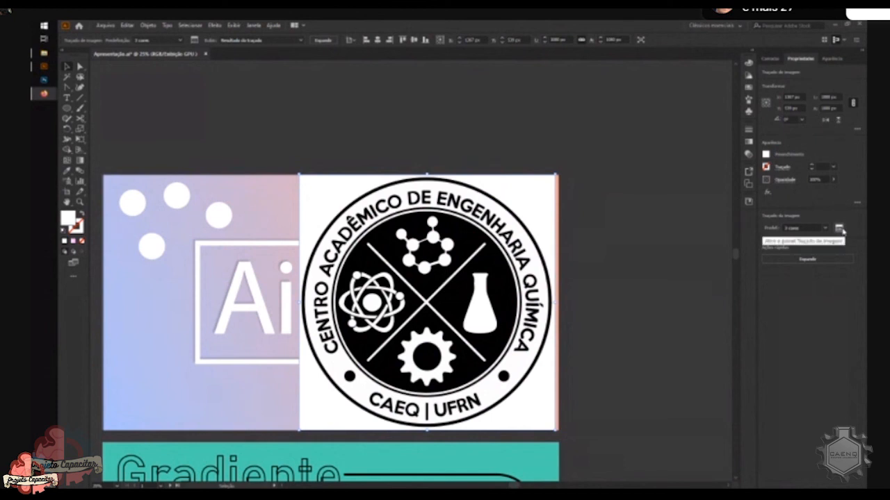
left_click(840, 229)
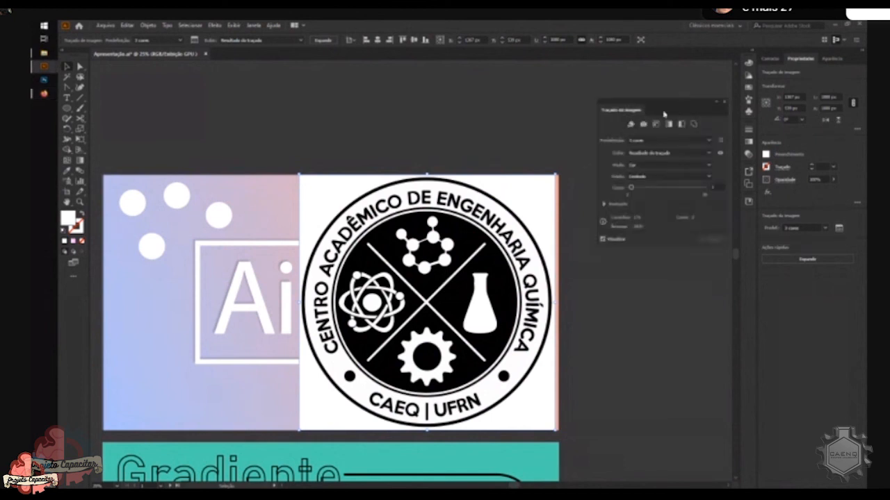
left_click_drag(681, 106, 682, 78)
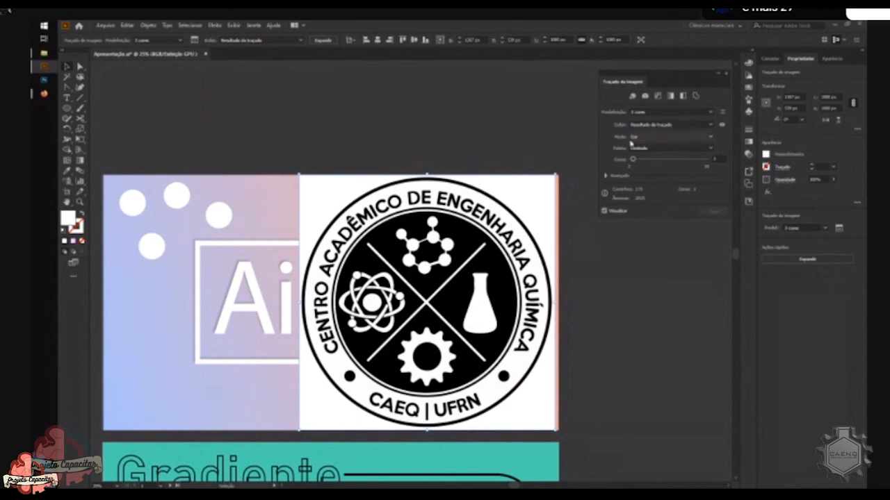
left_click(606, 175)
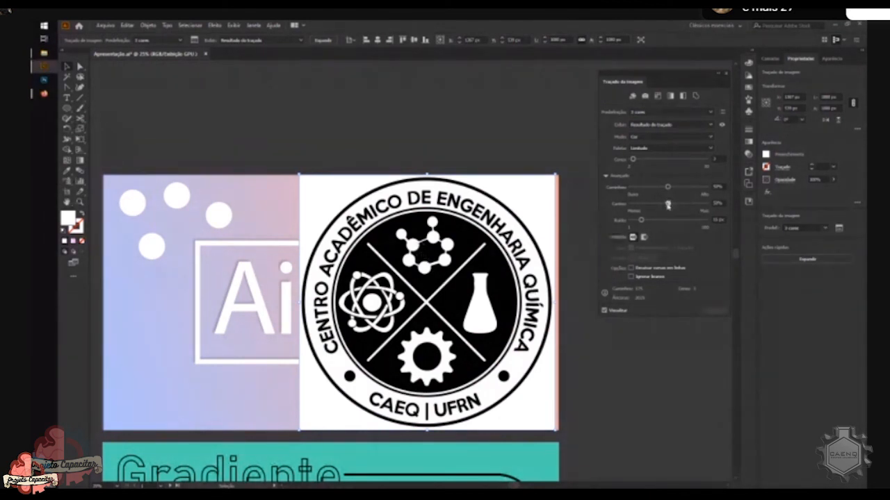
mouse_move(667, 204)
left_mouse_down()
mouse_move(633, 204)
mouse_move(708, 205)
left_mouse_up()
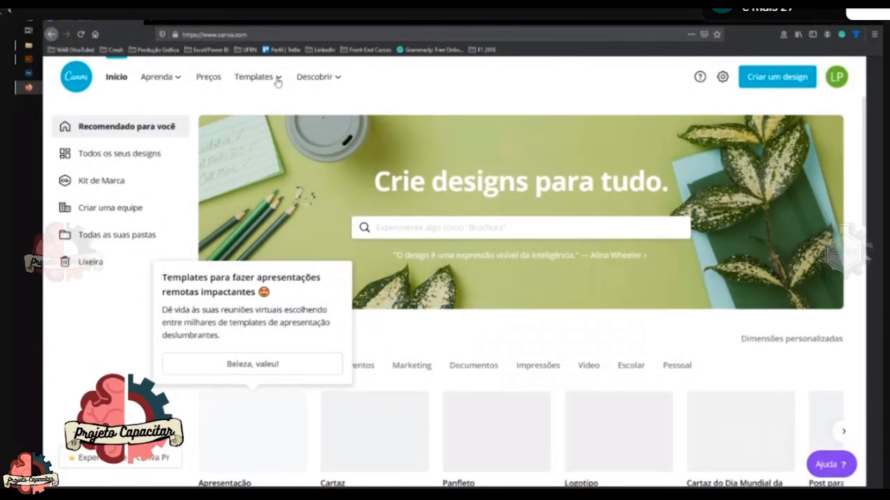
Switch to the Canva site in the browser and open its full templates page at a smaller zoom
left_click(275, 79)
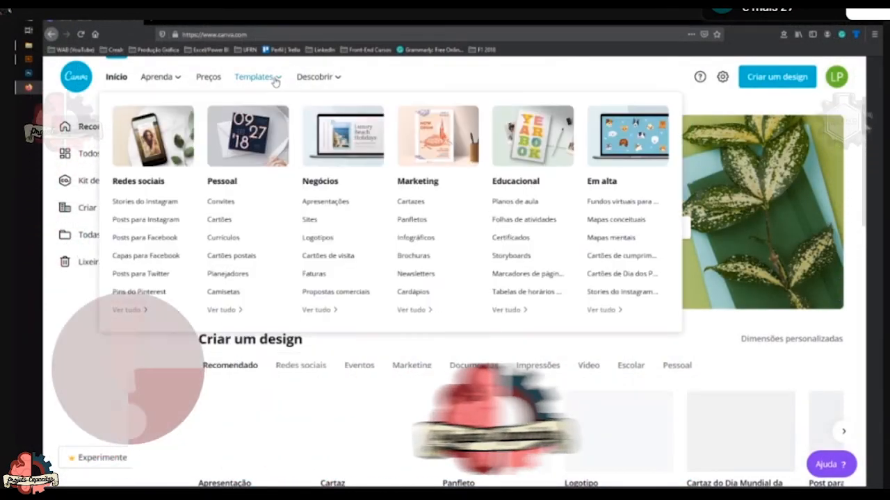
key("ctrl+minus")
key("ctrl+minus")
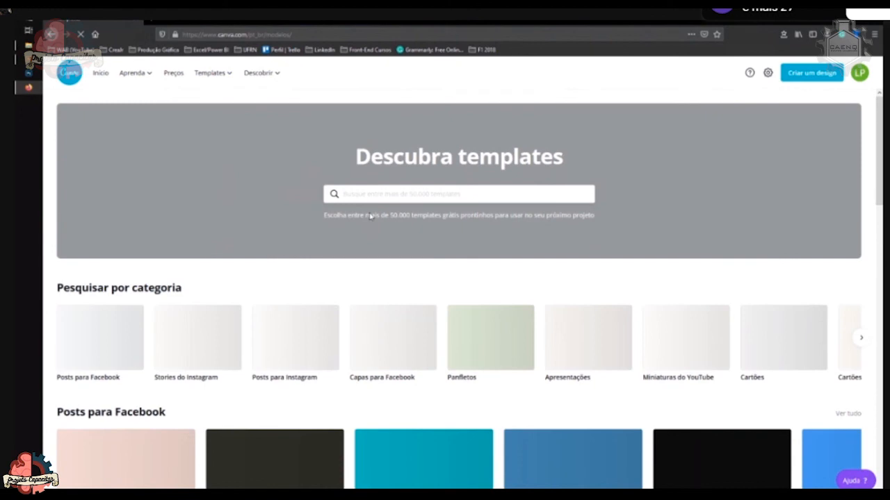
Look through the Canva template categories for Facebook posts, Instagram stories and Instagram posts
scroll(309, 229, "down", 4)
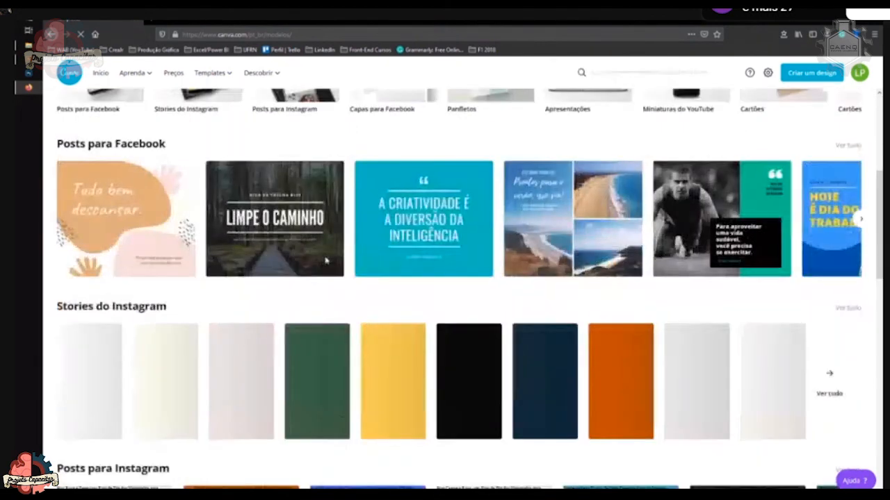
scroll(358, 224, "down", 1)
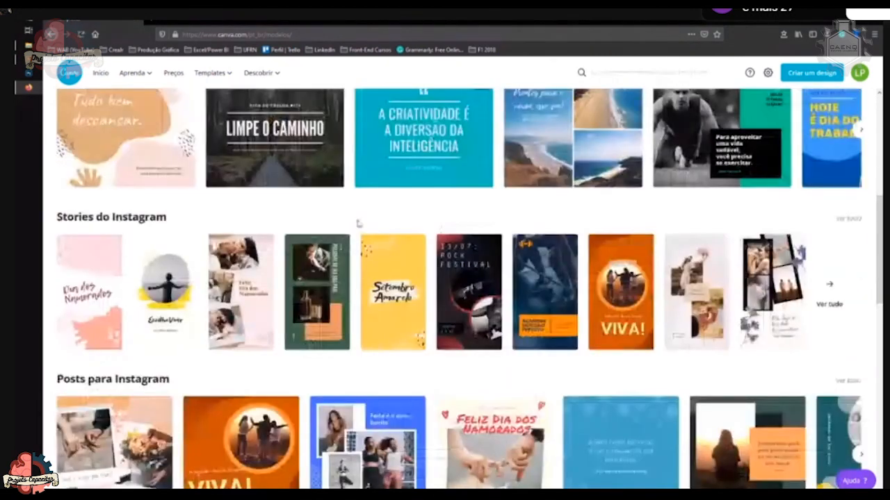
scroll(357, 223, "up", 4)
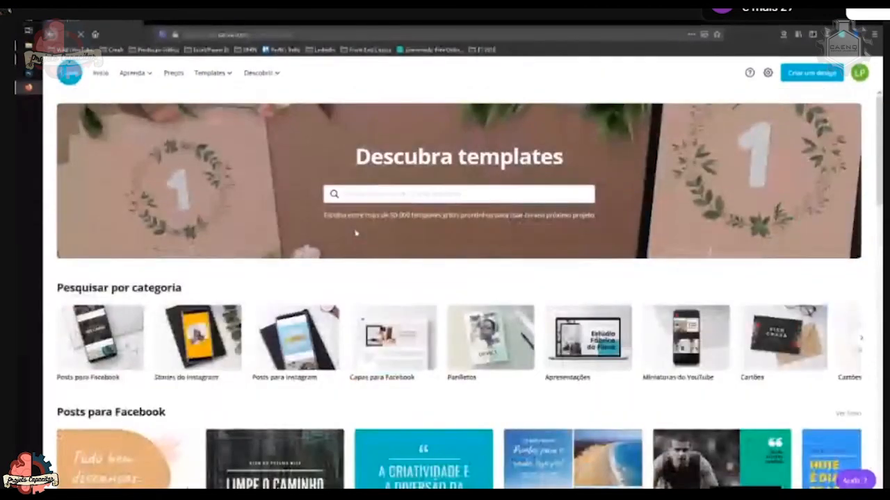
scroll(355, 234, "down", 3)
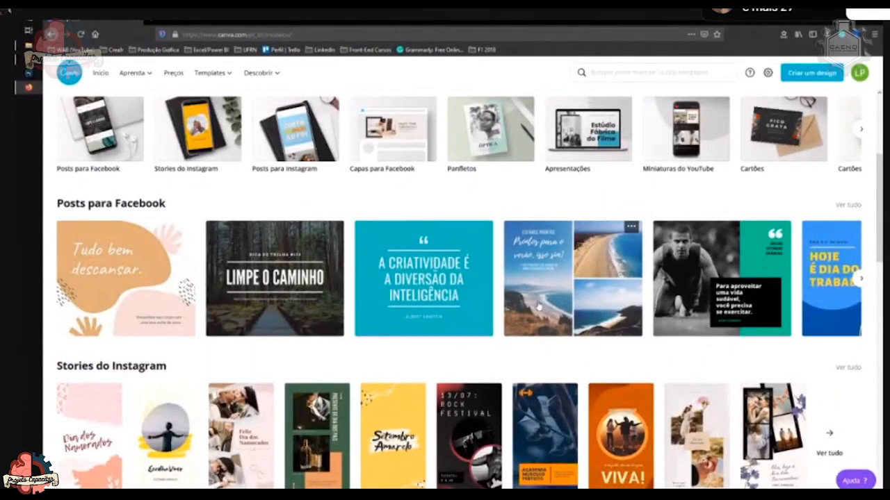
scroll(562, 330, "down", 1)
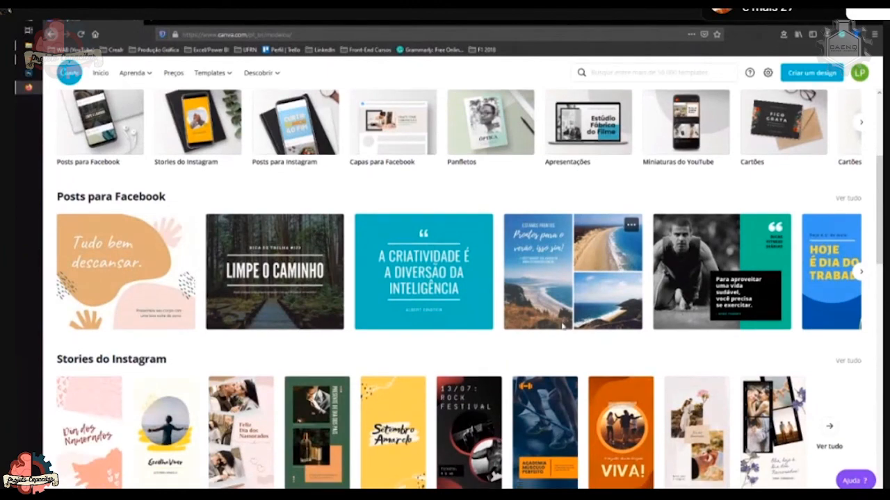
scroll(561, 330, "down", 1)
scroll(596, 287, "down", 1)
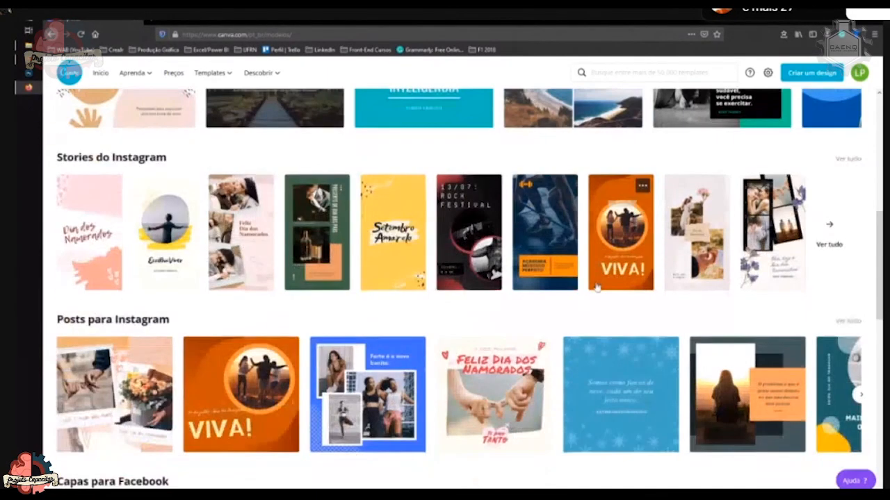
scroll(596, 287, "up", 2)
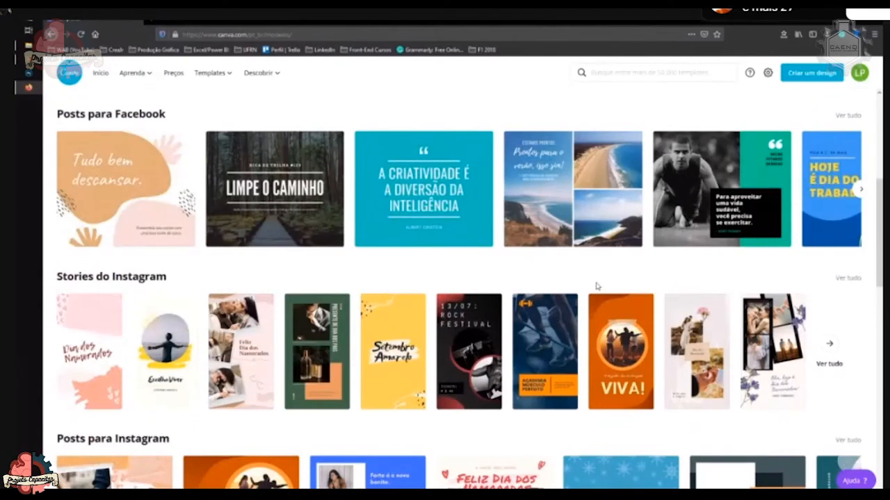
scroll(522, 312, "down", 1)
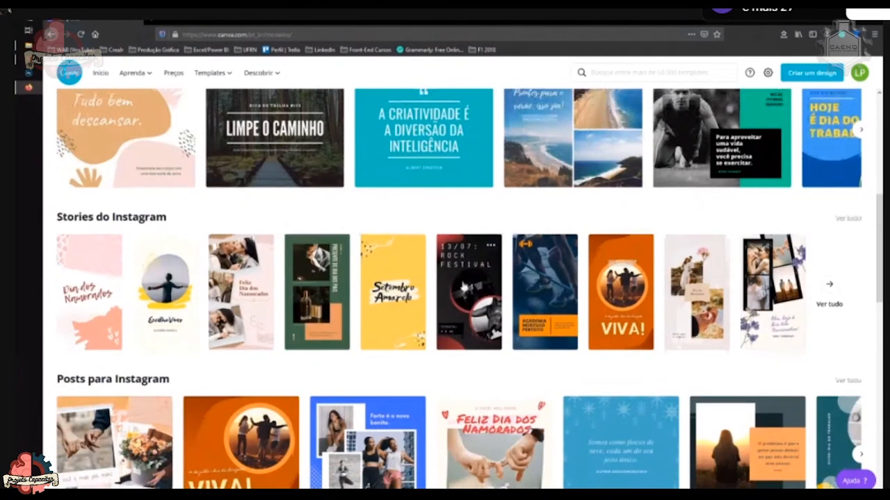
View the Rock Festival Instagram story template's preview and details, and close it
left_click(479, 286)
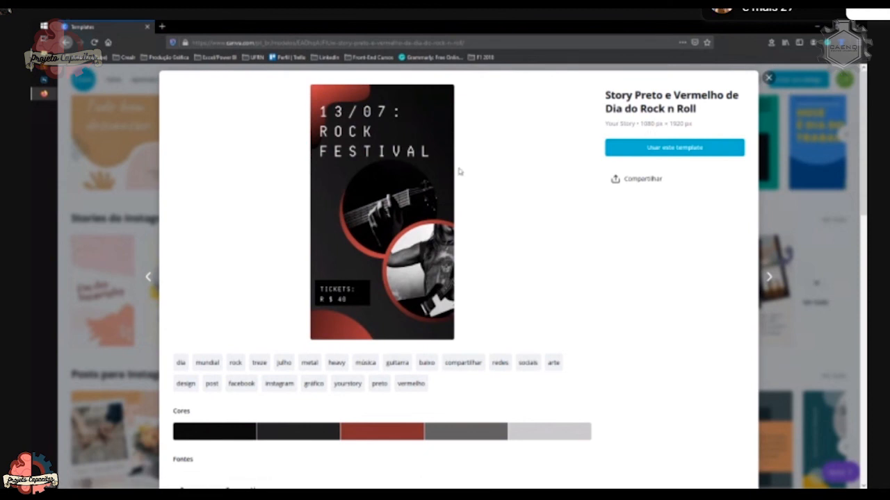
scroll(460, 184, "down", 2)
scroll(460, 184, "up", 2)
key("Escape")
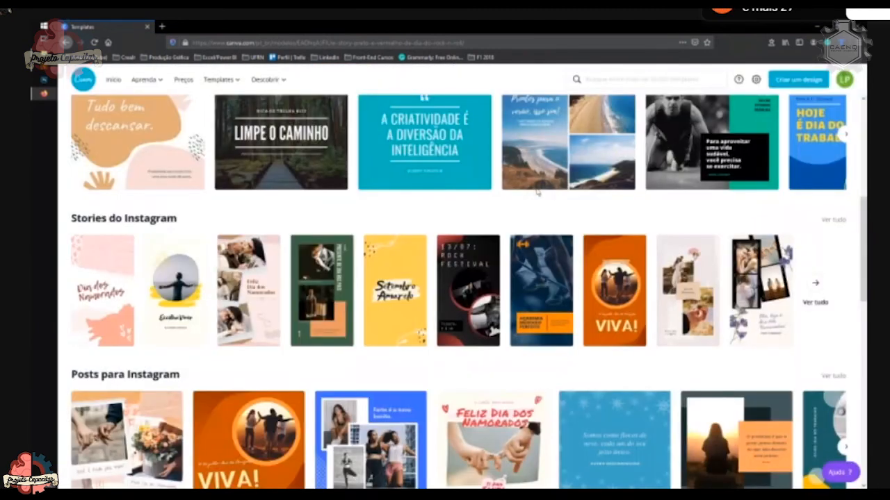
View the blue and orange Academia Músculo Perfeito story template's preview, and close it
scroll(541, 224, "down", 2)
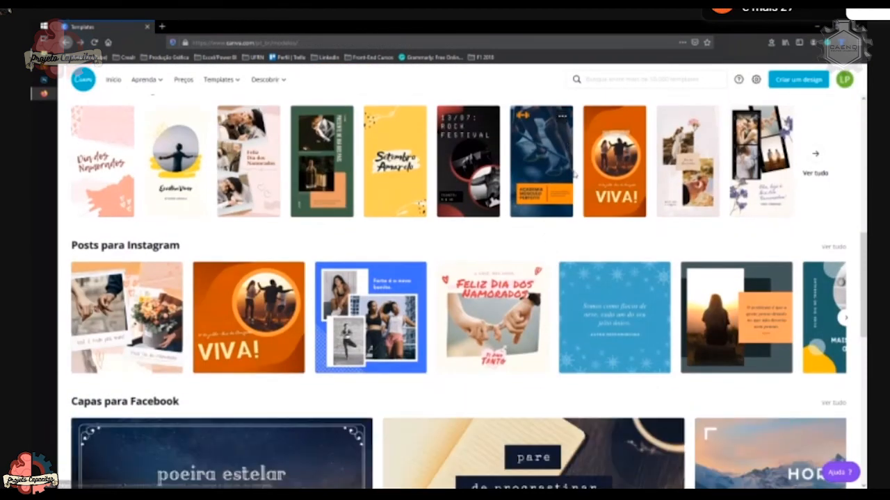
left_click(535, 163)
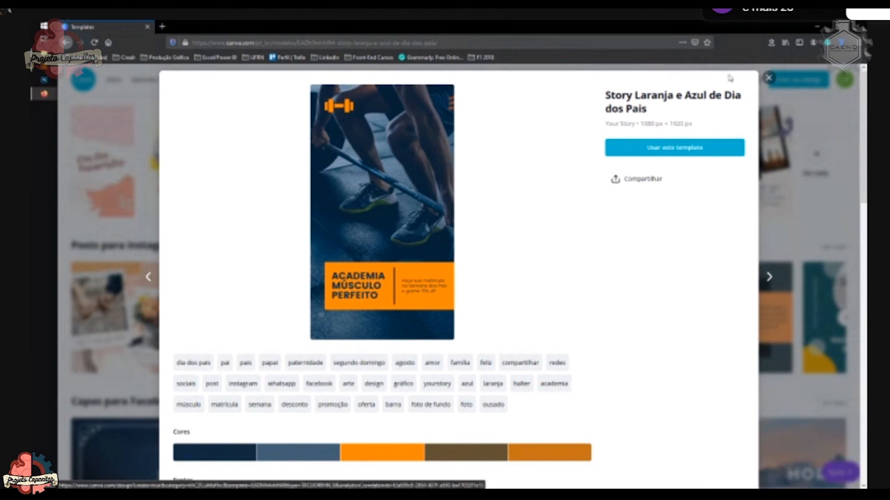
left_click(768, 78)
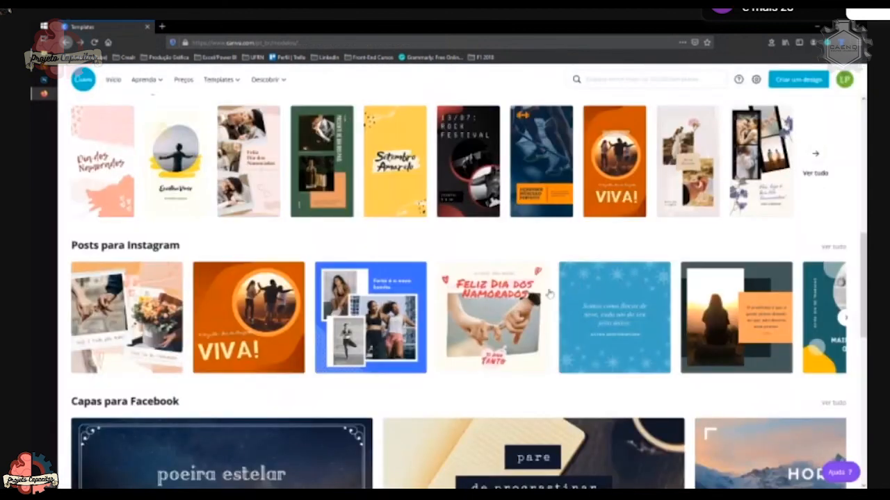
View the yellow Setembro Amarelo story template's preview, and close it
scroll(549, 294, "up", 2)
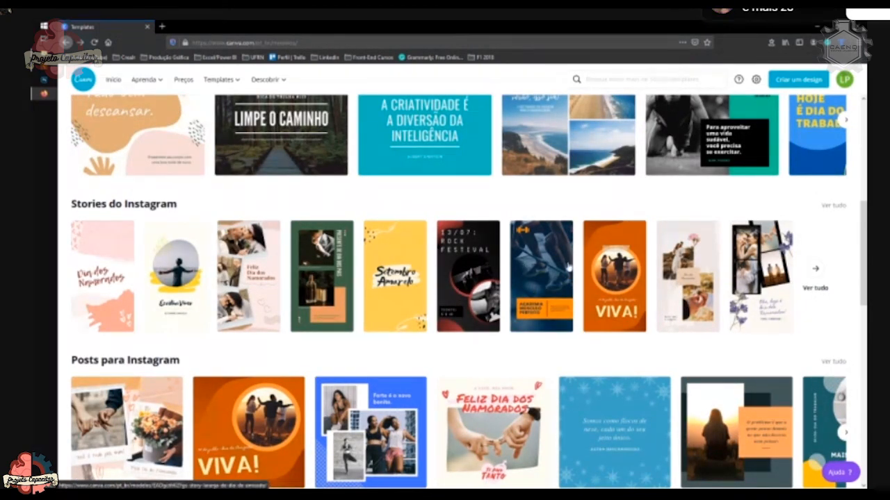
scroll(417, 278, "up", 1)
left_click(396, 287)
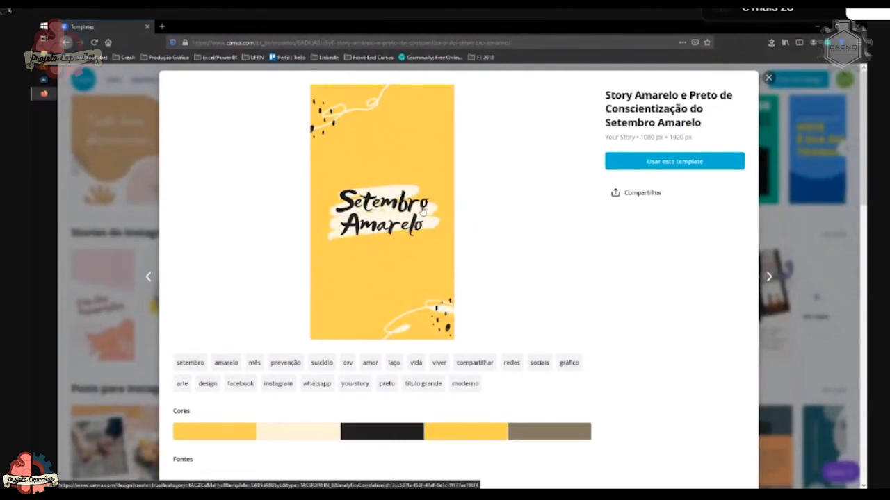
left_click(768, 79)
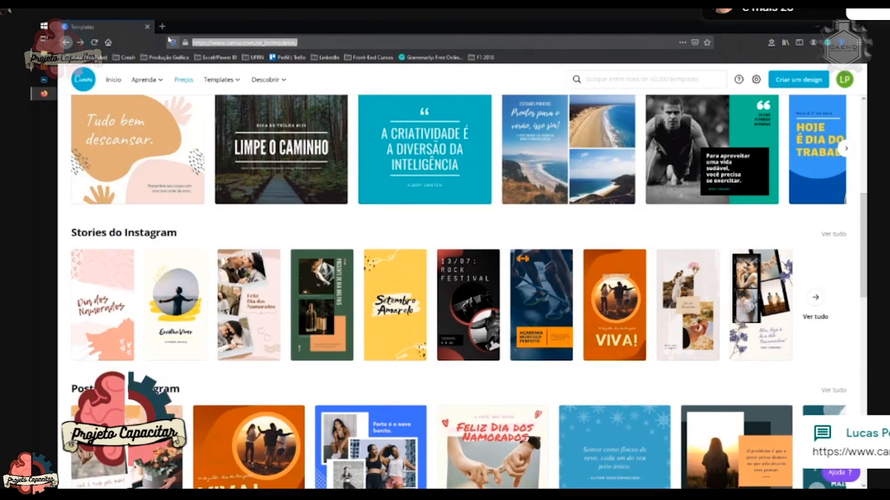
Open the Portuguese DaFont website in a new browser tab
left_click(162, 26)
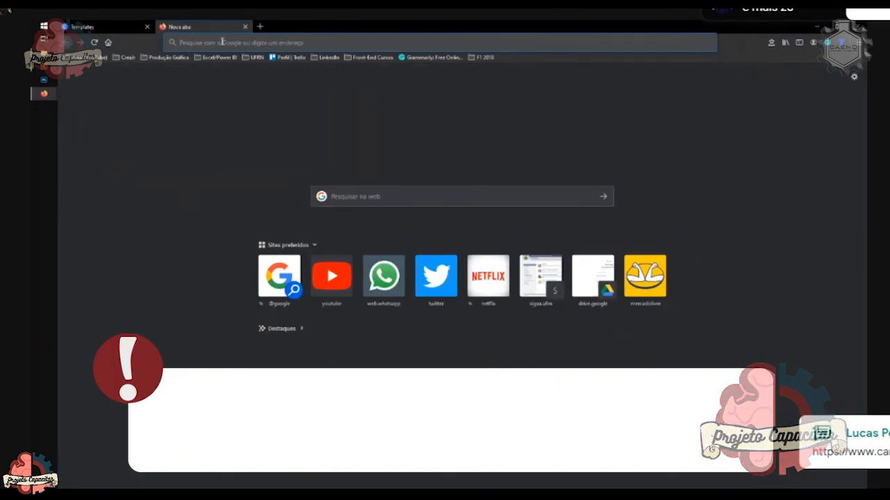
type("dafont")
key("Down")
key("Down")
key("Return")
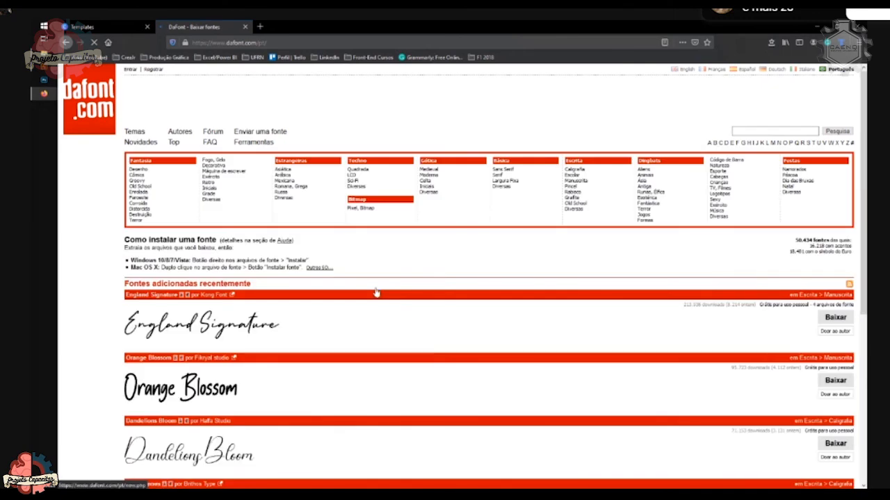
Look through DaFont's recently added fonts and its list of font categories
scroll(376, 292, "down", 2)
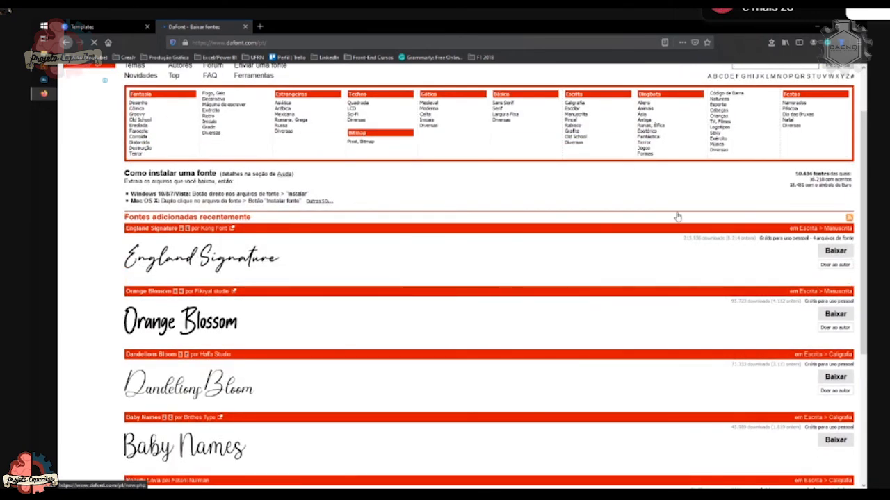
scroll(839, 224, "down", 4)
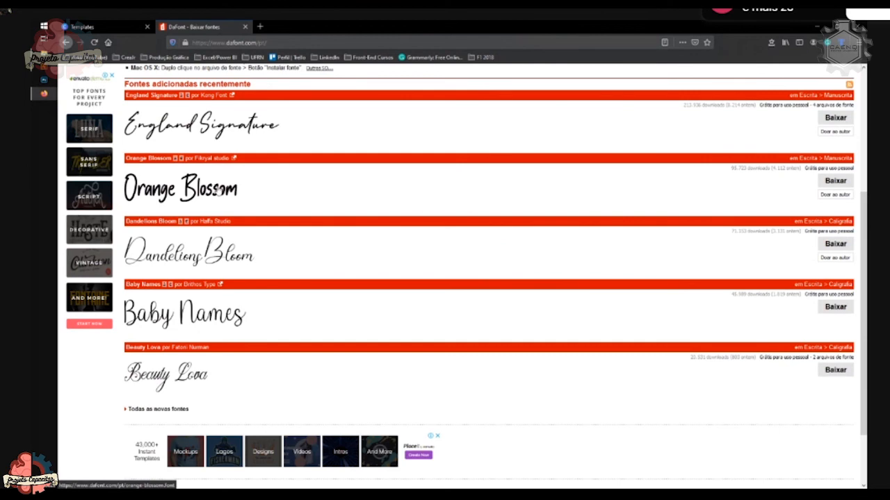
scroll(207, 221, "up", 2)
scroll(207, 221, "up", 3)
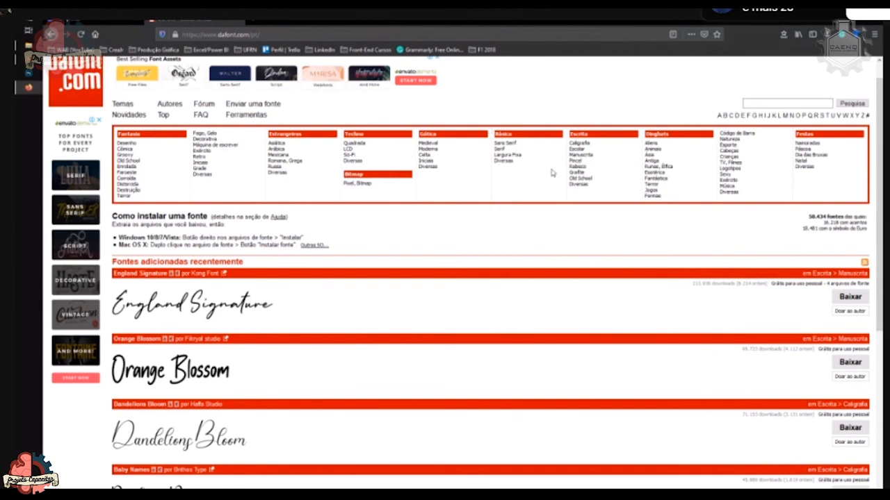
scroll(253, 308, "down", 3)
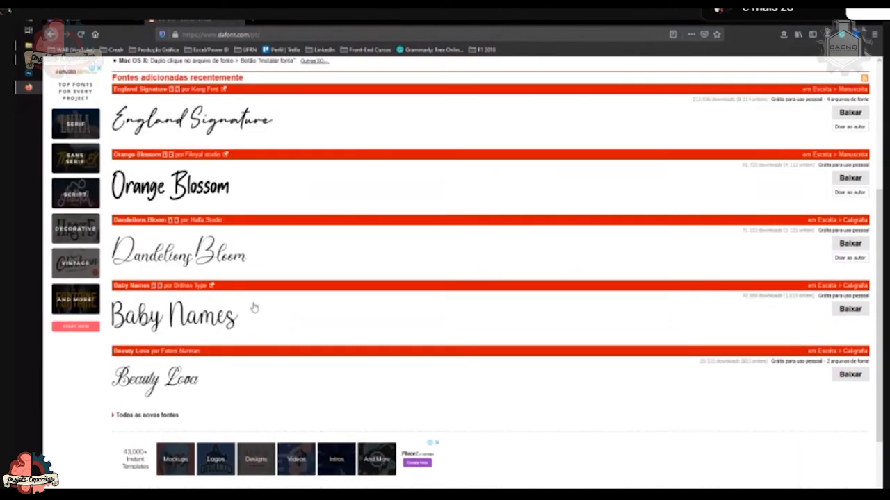
scroll(253, 308, "up", 3)
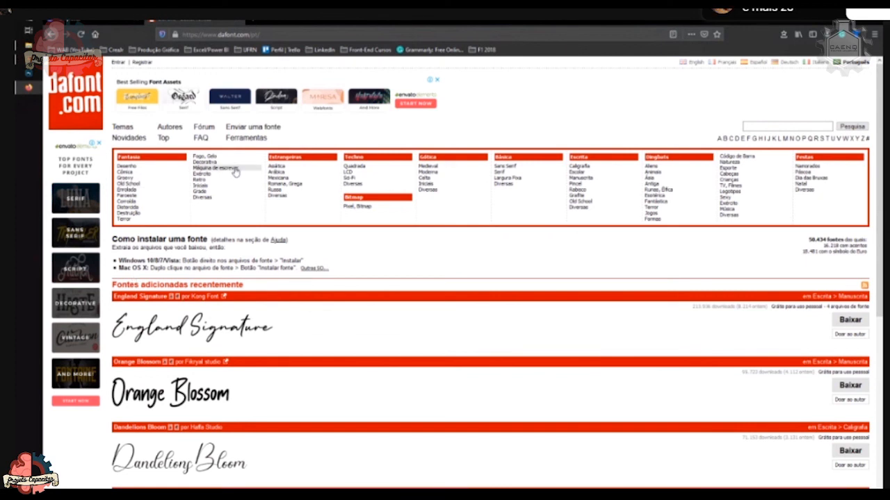
Switch from the DaFont page back to the Canva templates page
left_click(224, 35)
left_click(433, 246)
left_click(224, 34)
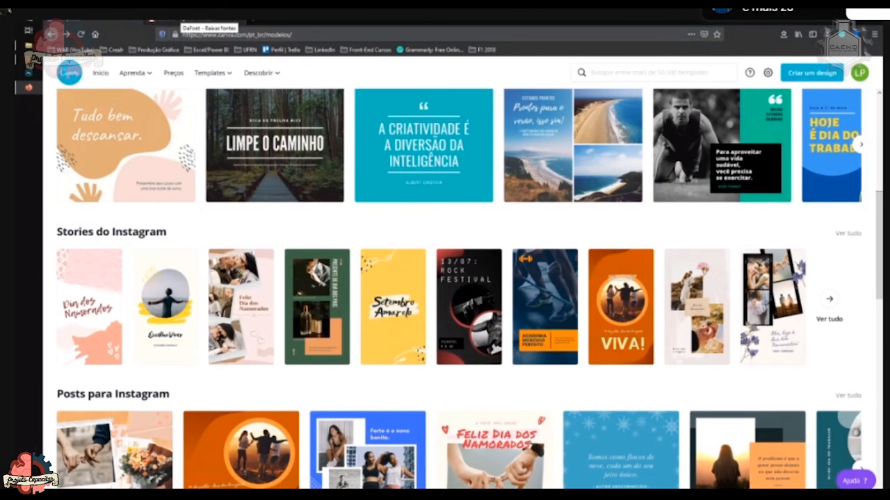